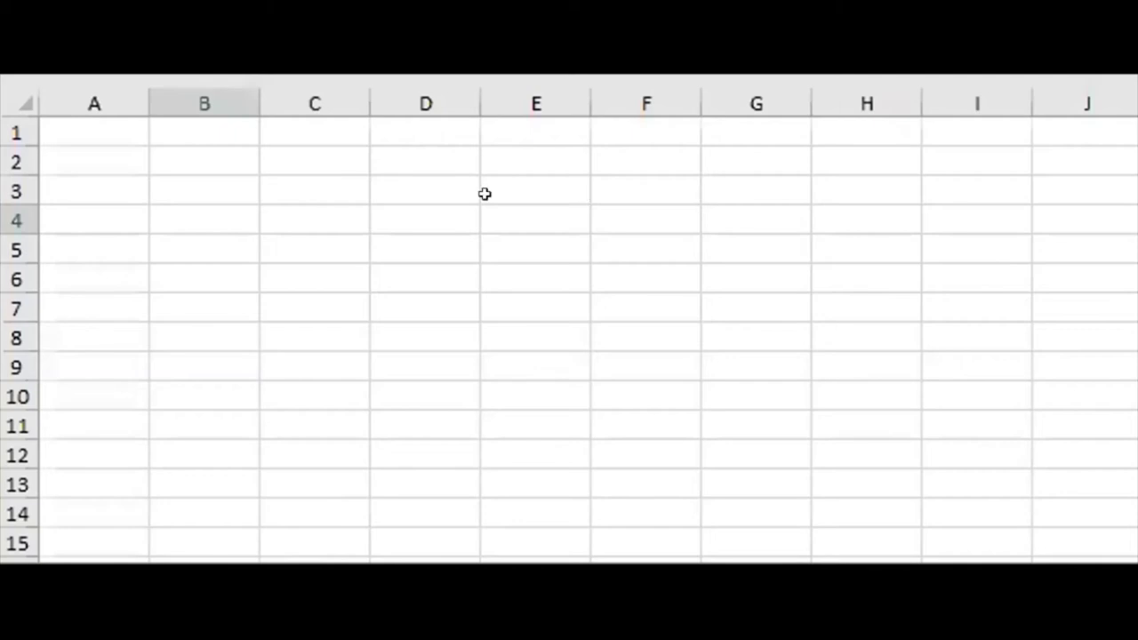
Enter the heading Expenses in cell B3
click(228, 223)
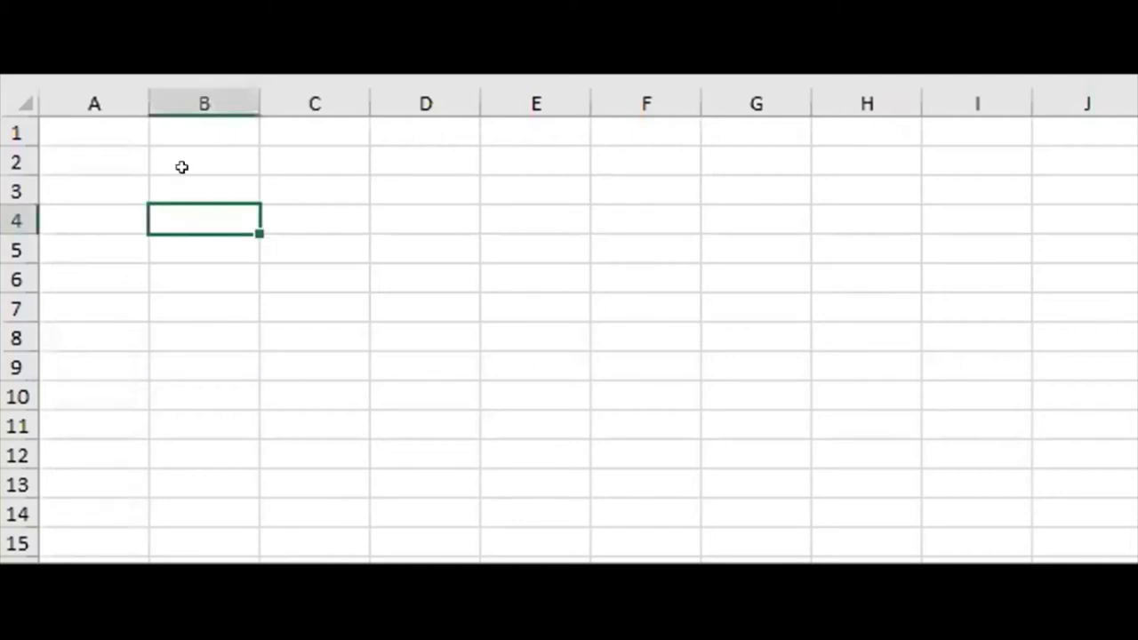
key(Up)
key(Up)
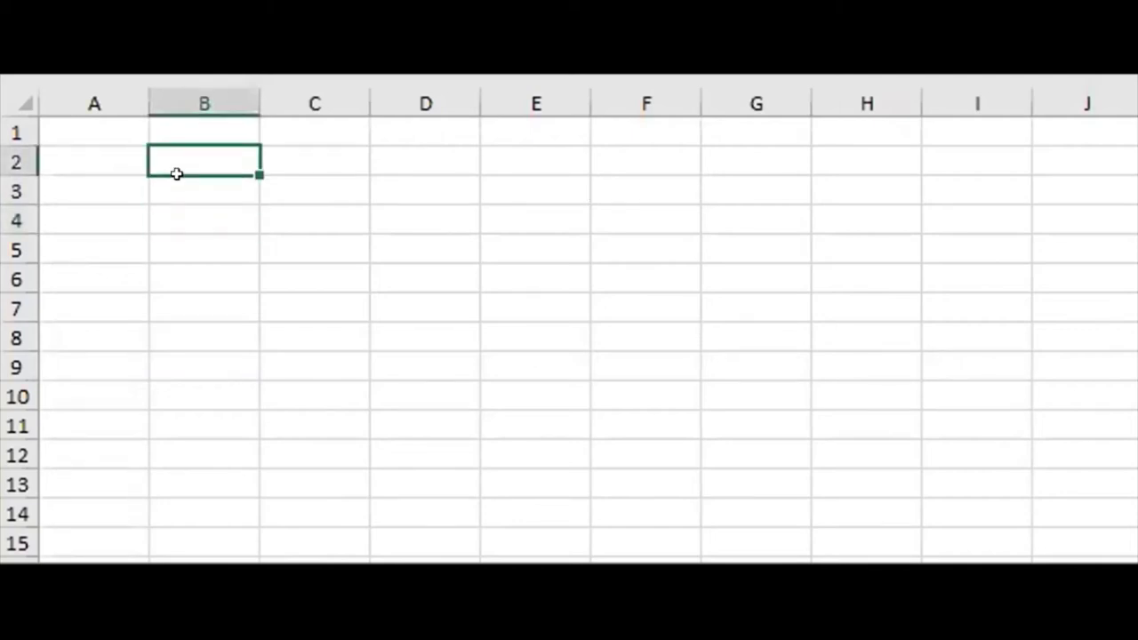
key(Down)
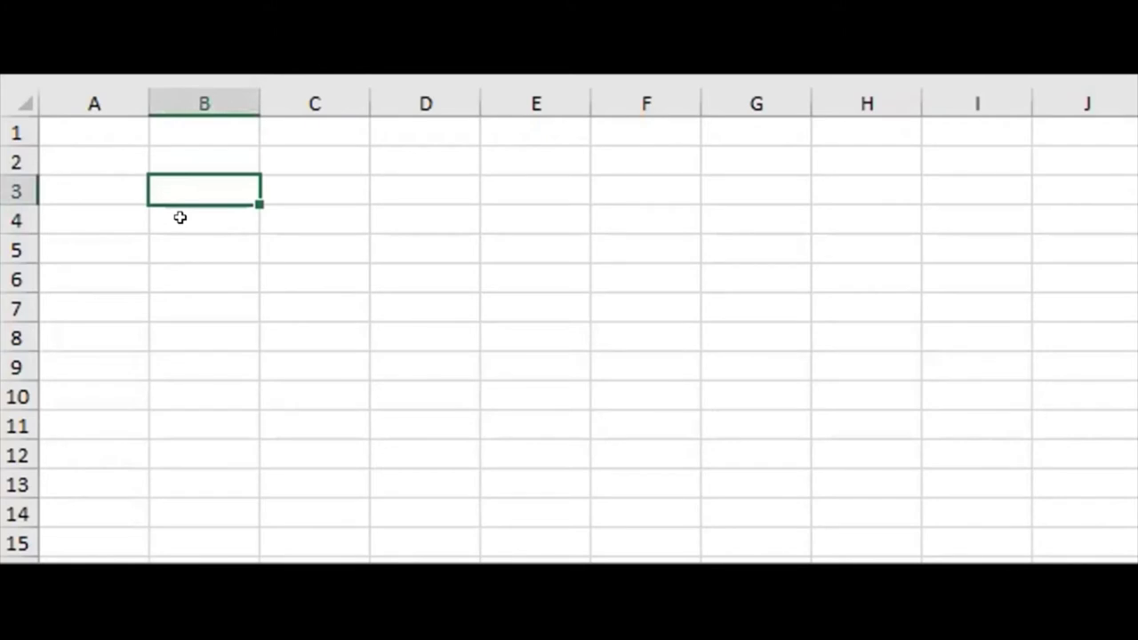
text(Expense)
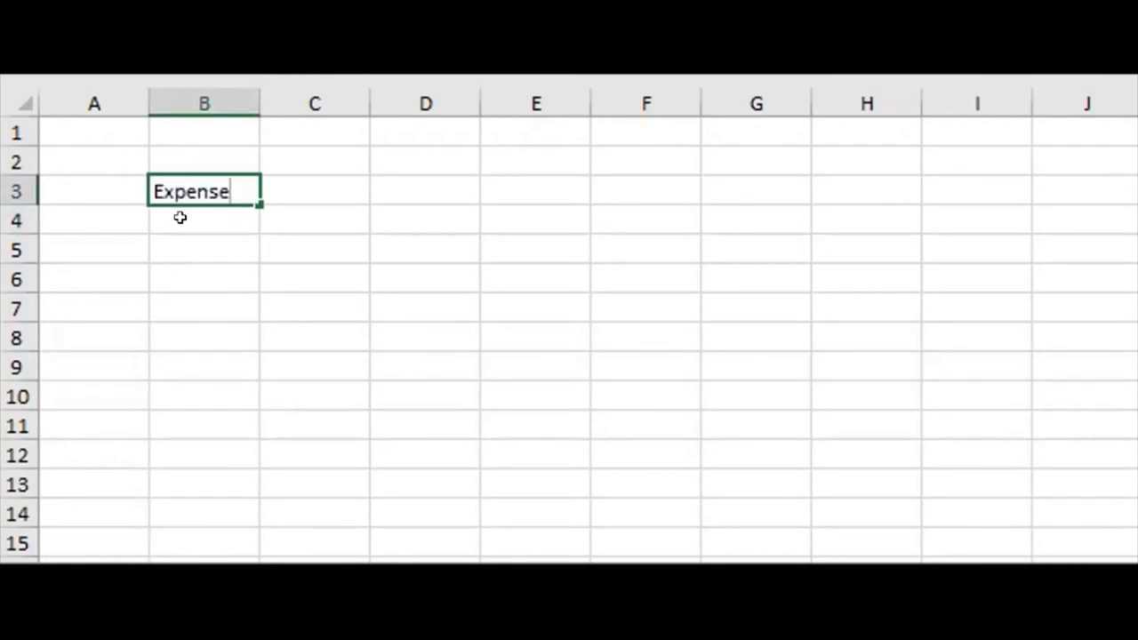
text(s)
Enter the headings January, February, March and Sum in cells C3 to F3, beside Expenses
click(285, 174)
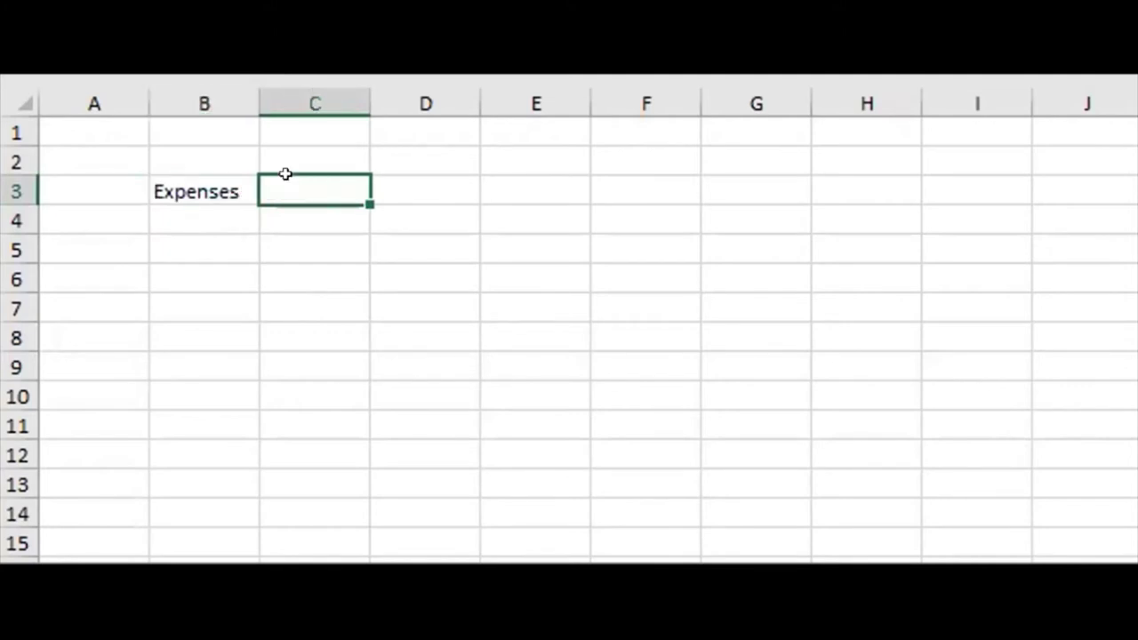
text(January)
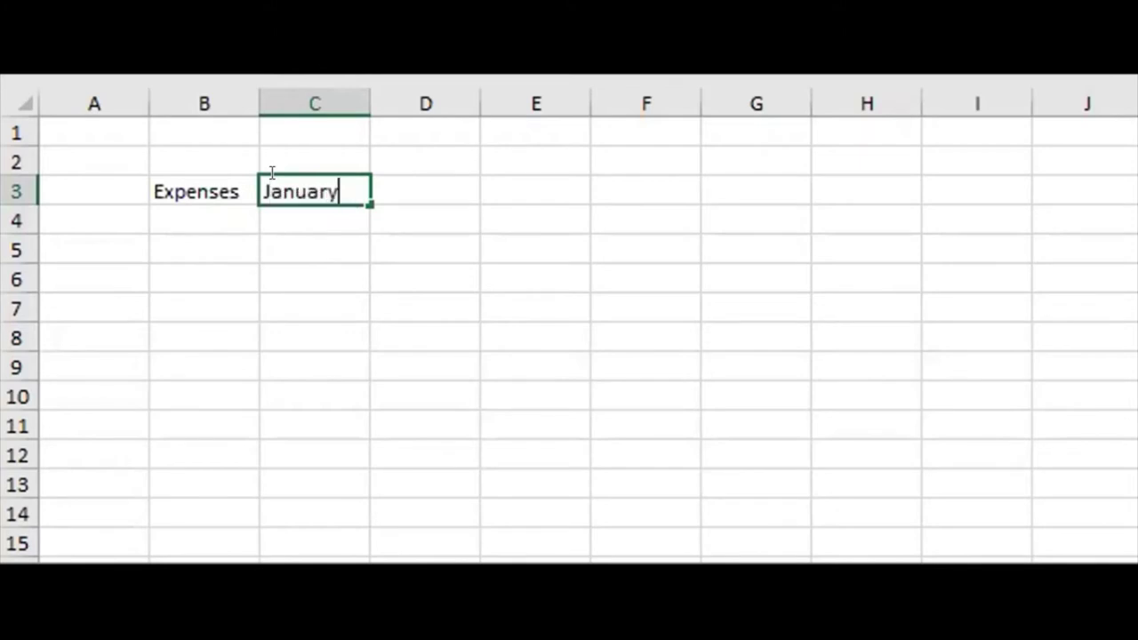
click(433, 192)
text(February)
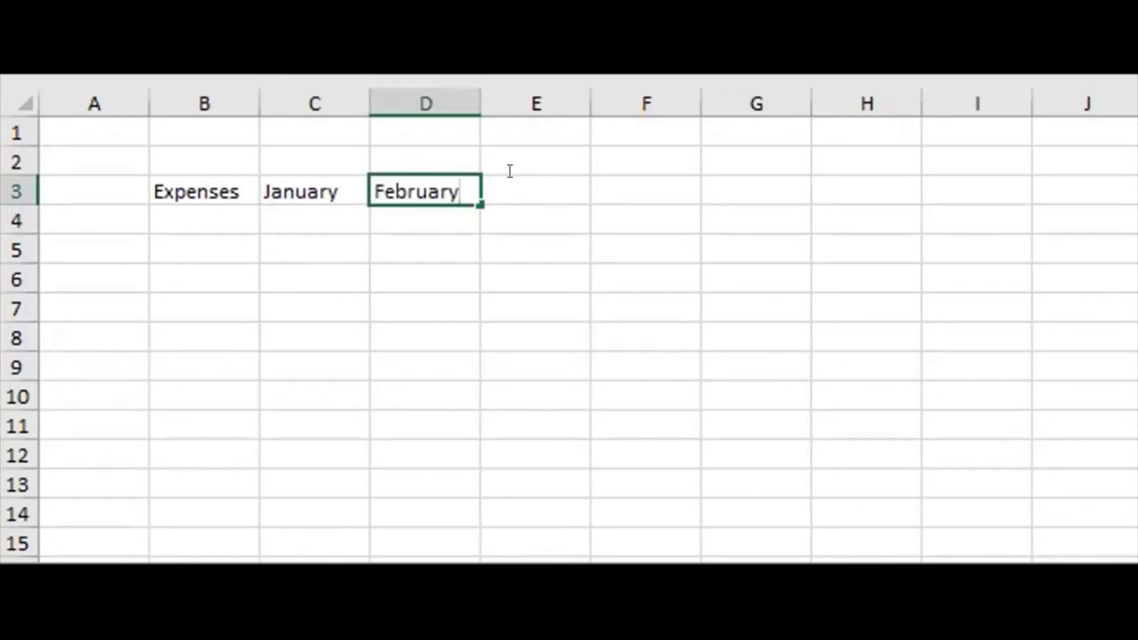
key(Tab)
text(Ma)
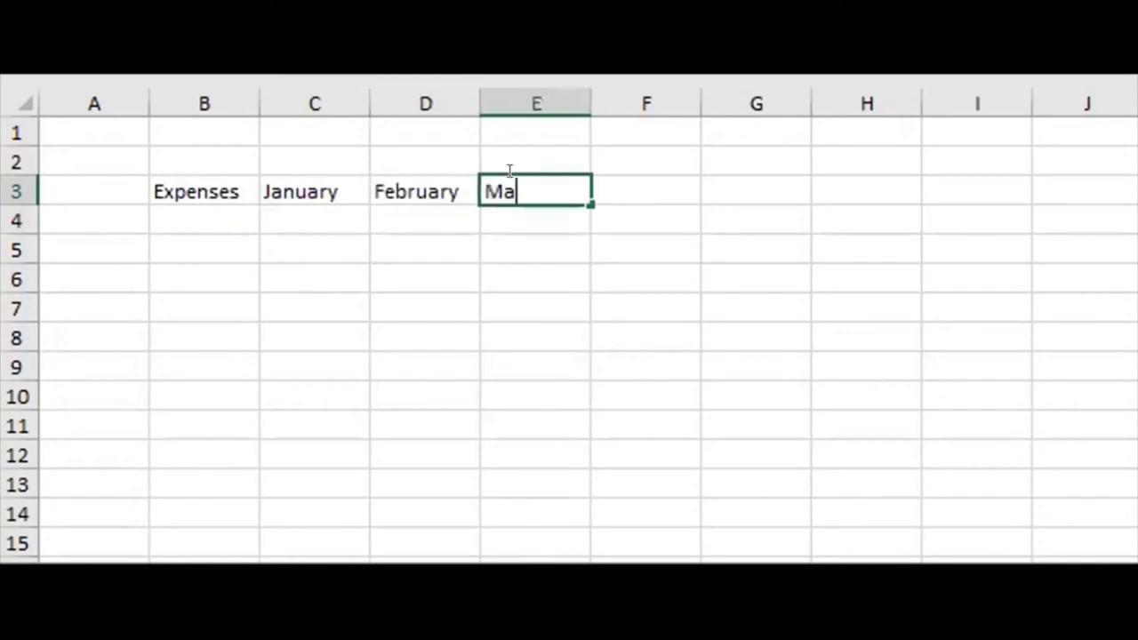
text(rch)
key(Tab)
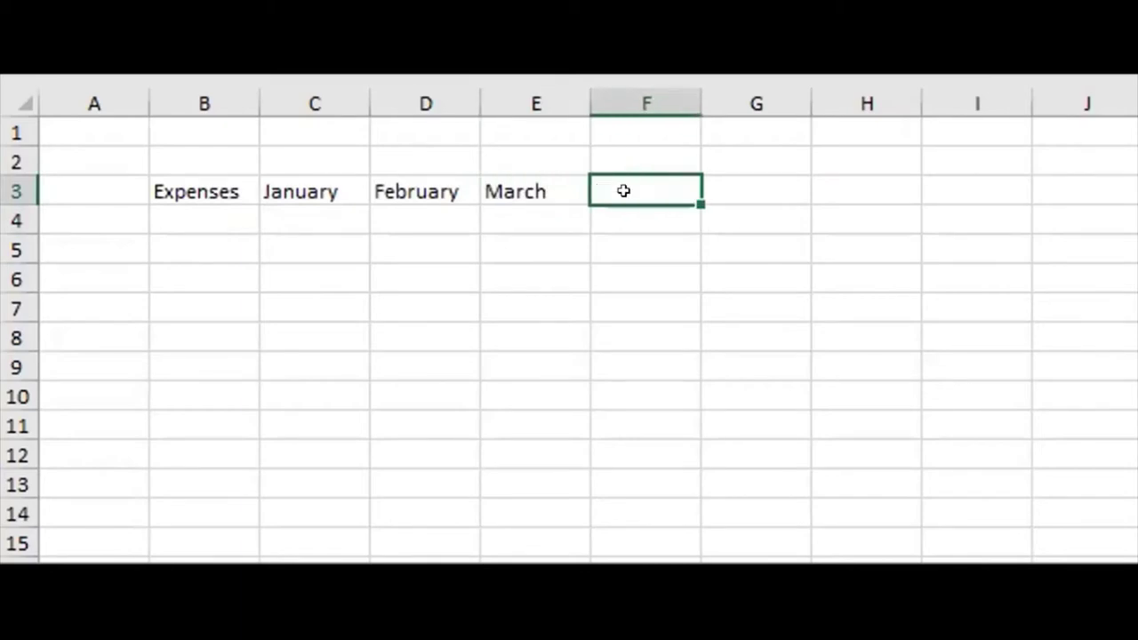
text(Sum)
List the expense items Rent, Phone Bill, Food and Petrol in cells B4 to B7 under the Expenses heading
click(208, 233)
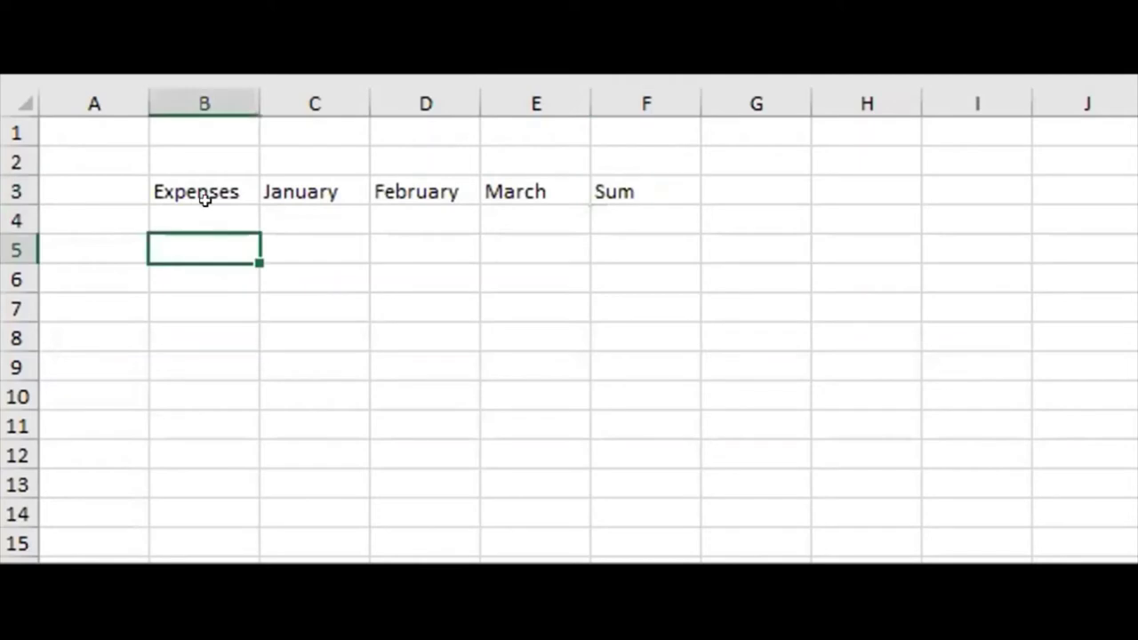
key(Up)
text(Rent)
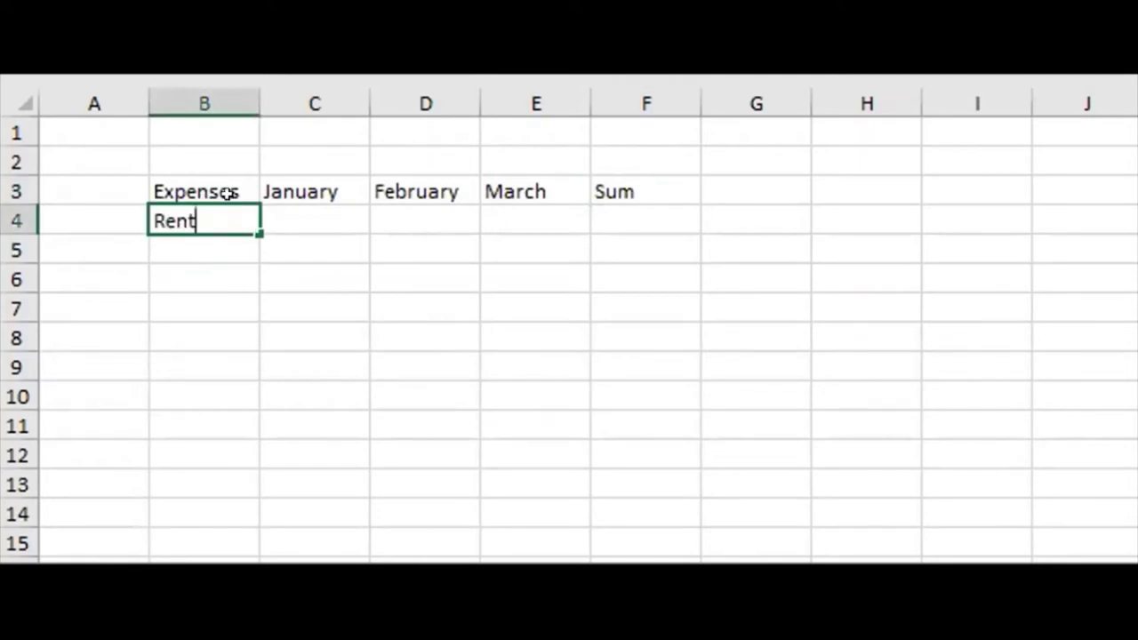
key(Return)
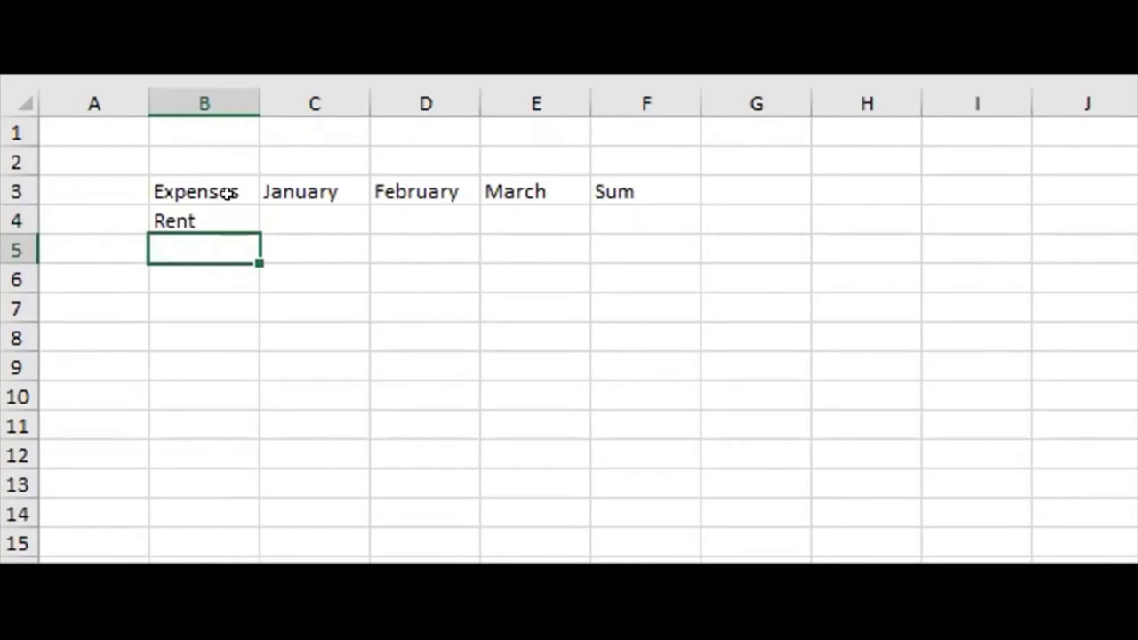
text(Phone Bill)
key(Return)
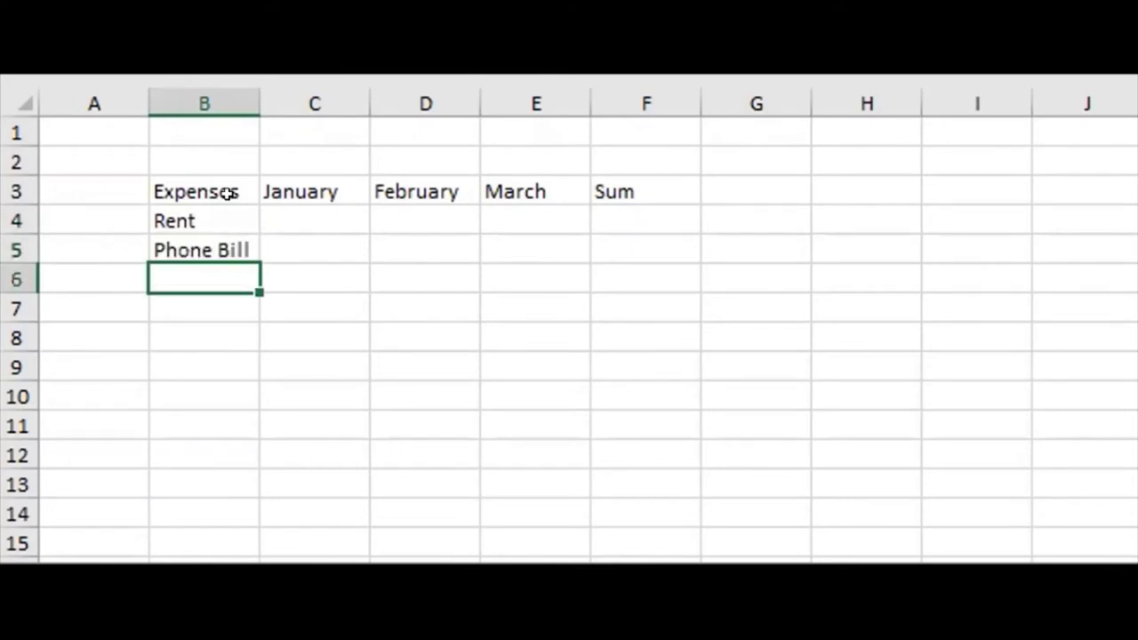
text(Food)
key(Return)
text(Petrol)
key(Return)
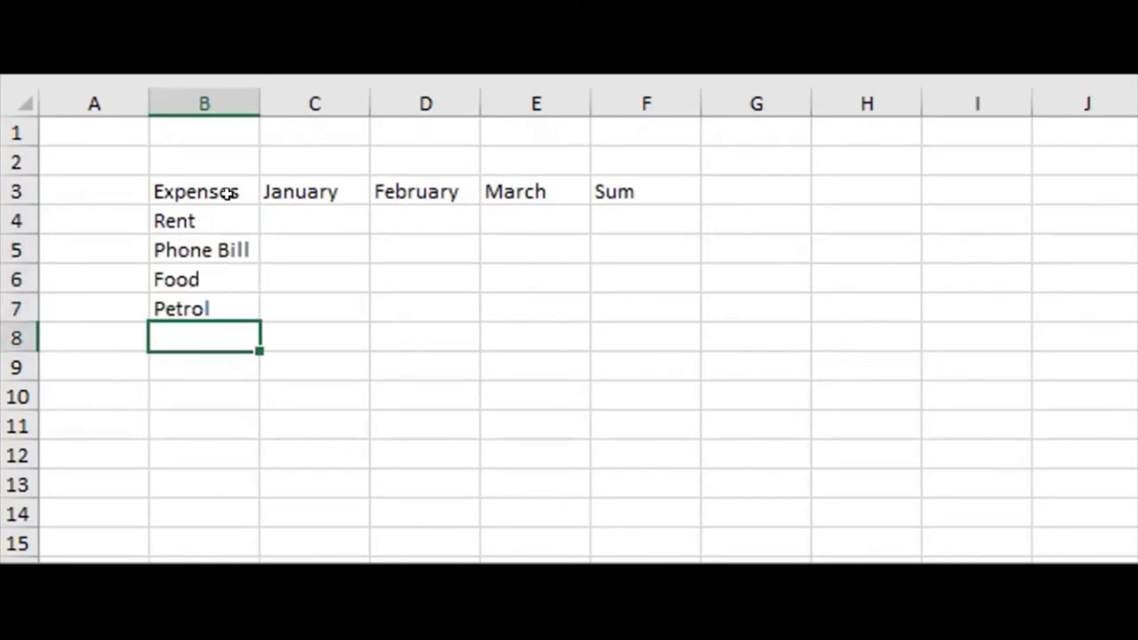
text(Gas)
key(BackSpace)
key(BackSpace)
key(BackSpace)
Enter E.M.I in cell B8 and the row label Sum in cell B9
text(E)
key(Delete)
text(.M.I)
click(201, 365)
text(Su)
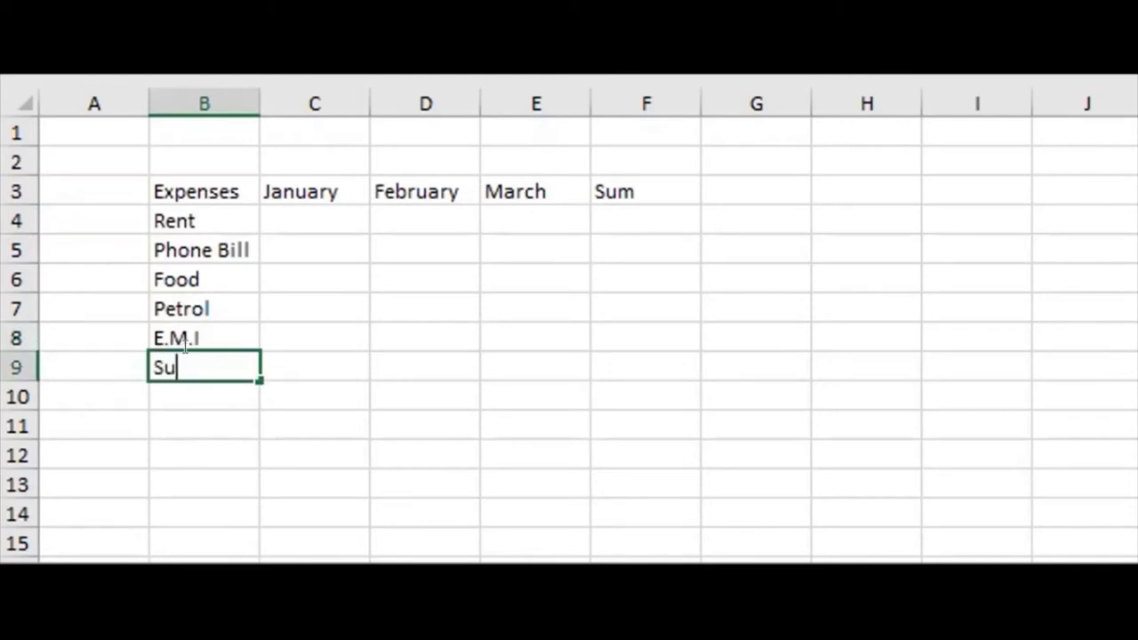
text(UM)
key(BackSpace)
key(BackSpace)
key(BackSpace)
text(um)
key(Return)
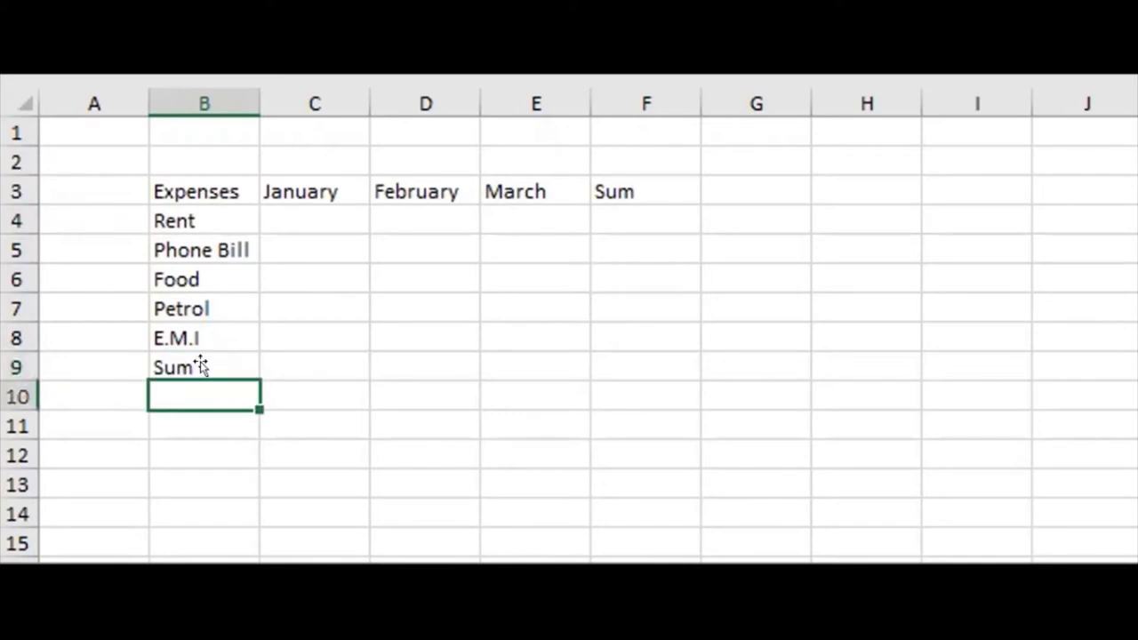
click(201, 364)
click(201, 249)
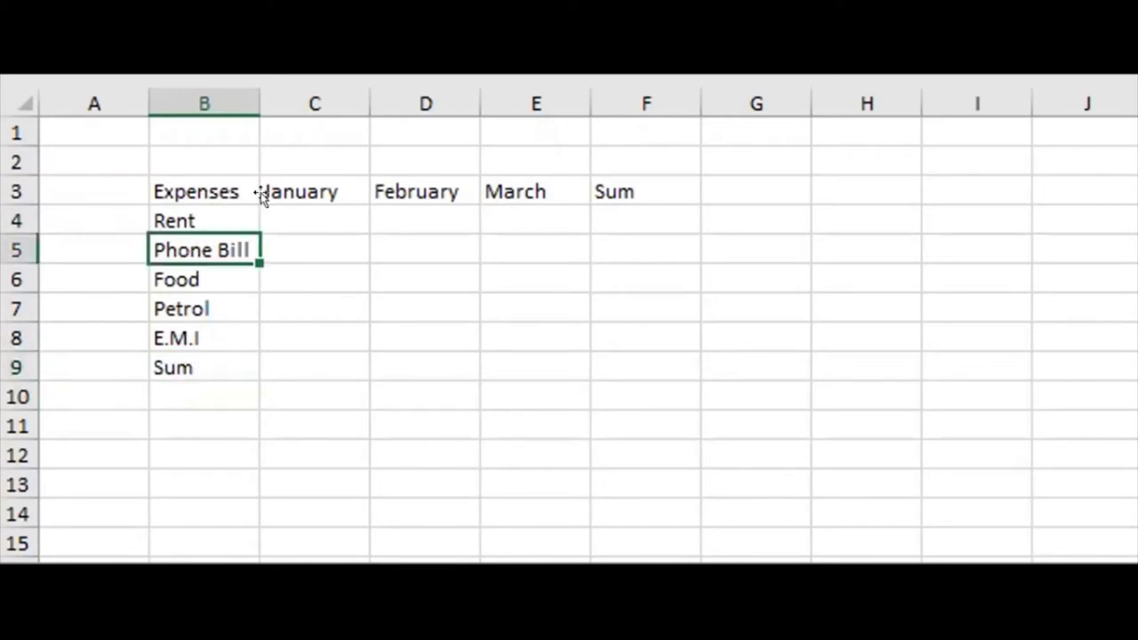
click(264, 218)
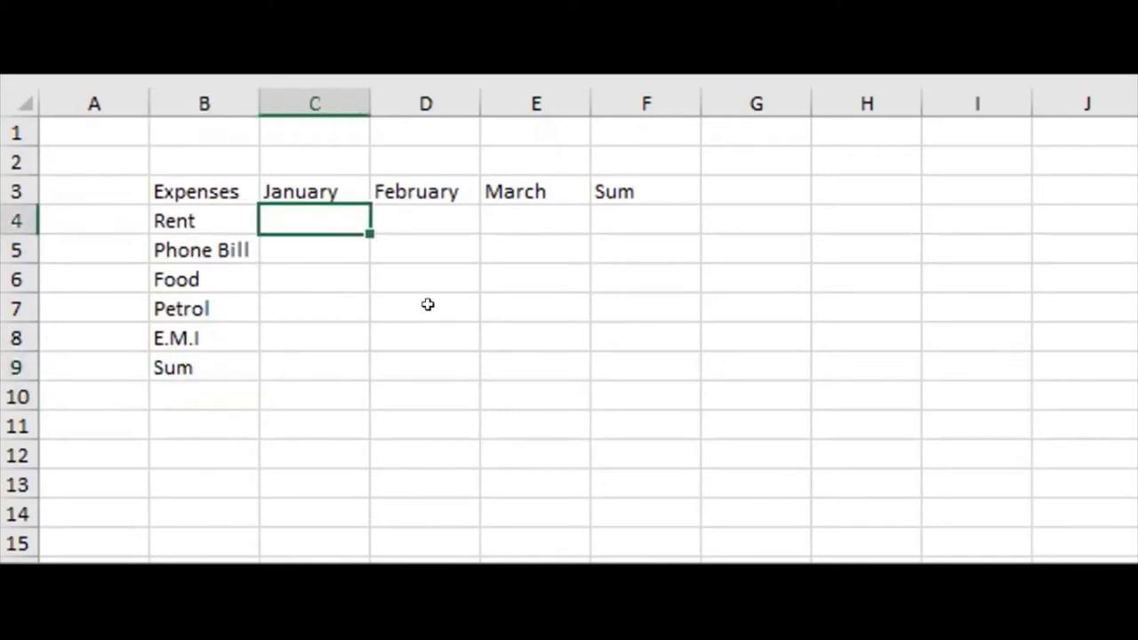
drag(173, 364, 676, 361)
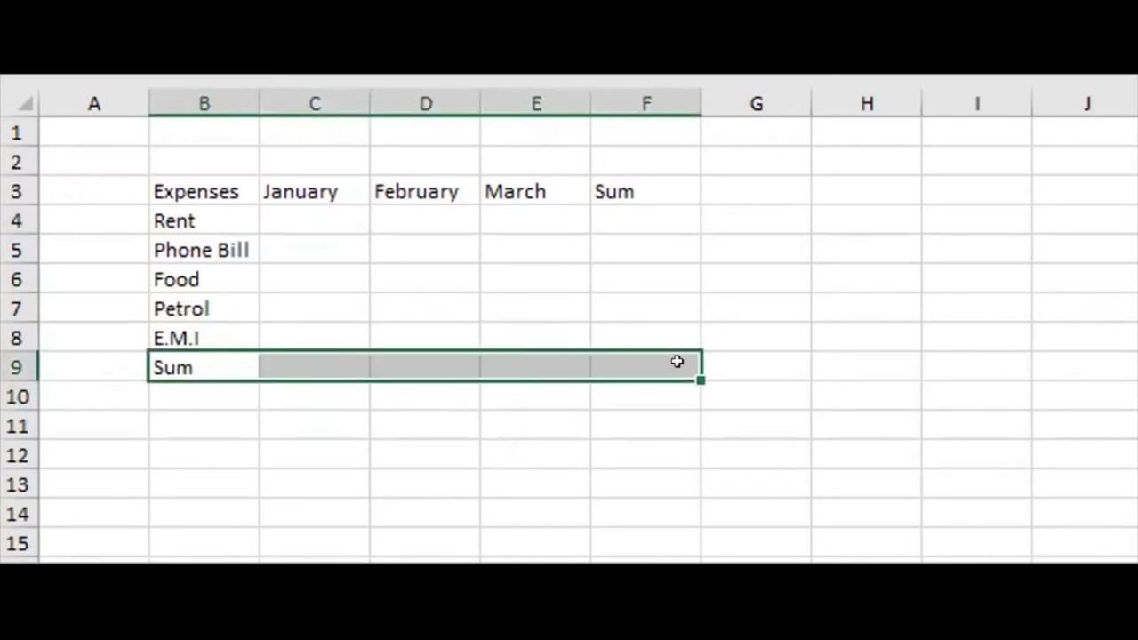
click(619, 309)
click(261, 228)
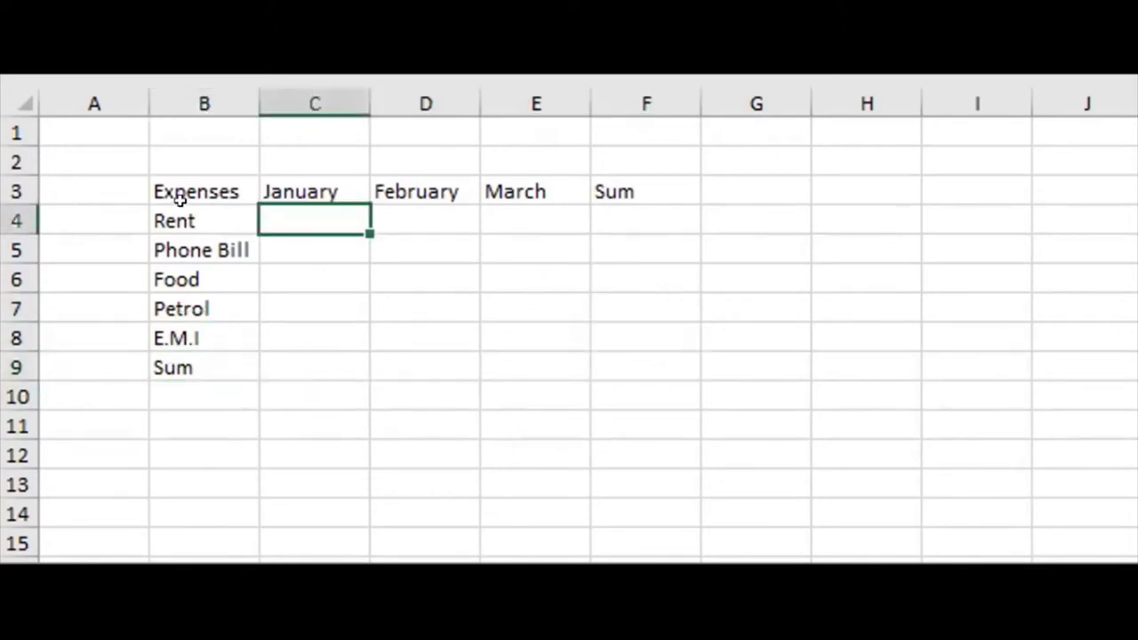
Widen columns B through F so that the expense table has more room for its entries
drag(259, 98, 298, 86)
drag(410, 89, 449, 89)
drag(558, 89, 590, 86)
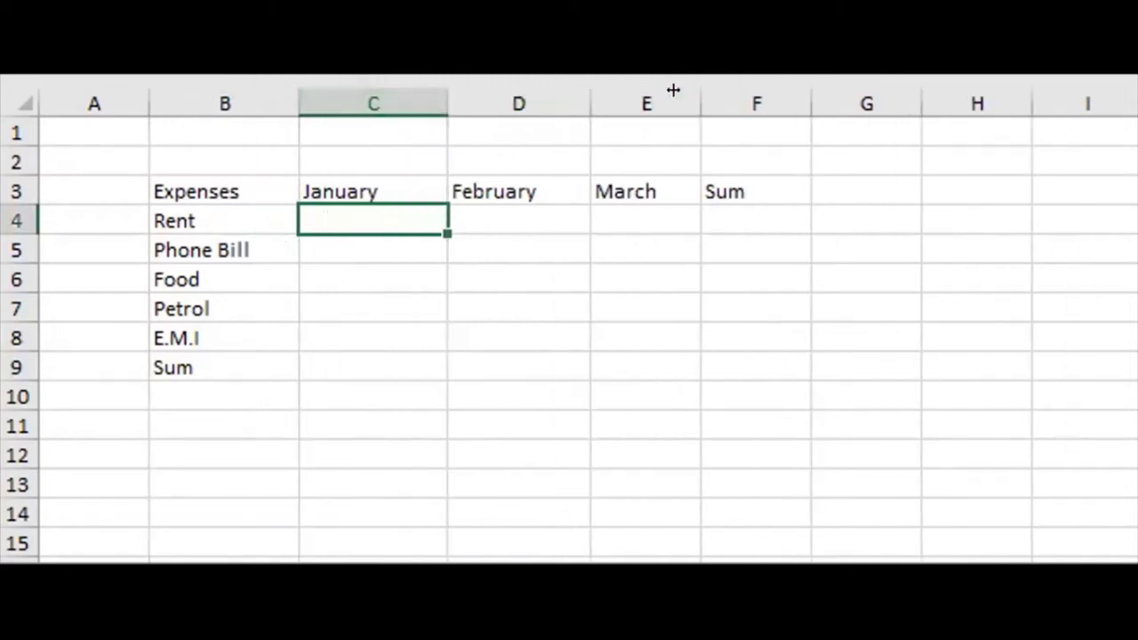
drag(702, 91, 727, 89)
drag(843, 89, 884, 88)
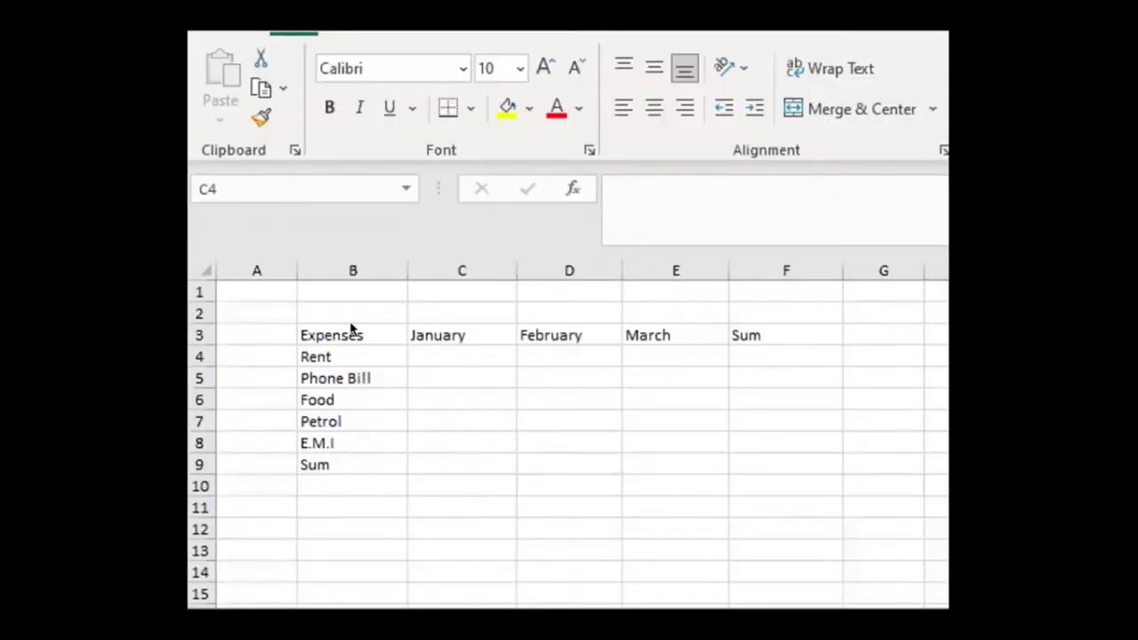
Centre the contents of the table range B3:F9 both horizontally and vertically
click(341, 348)
drag(337, 329, 809, 453)
click(653, 107)
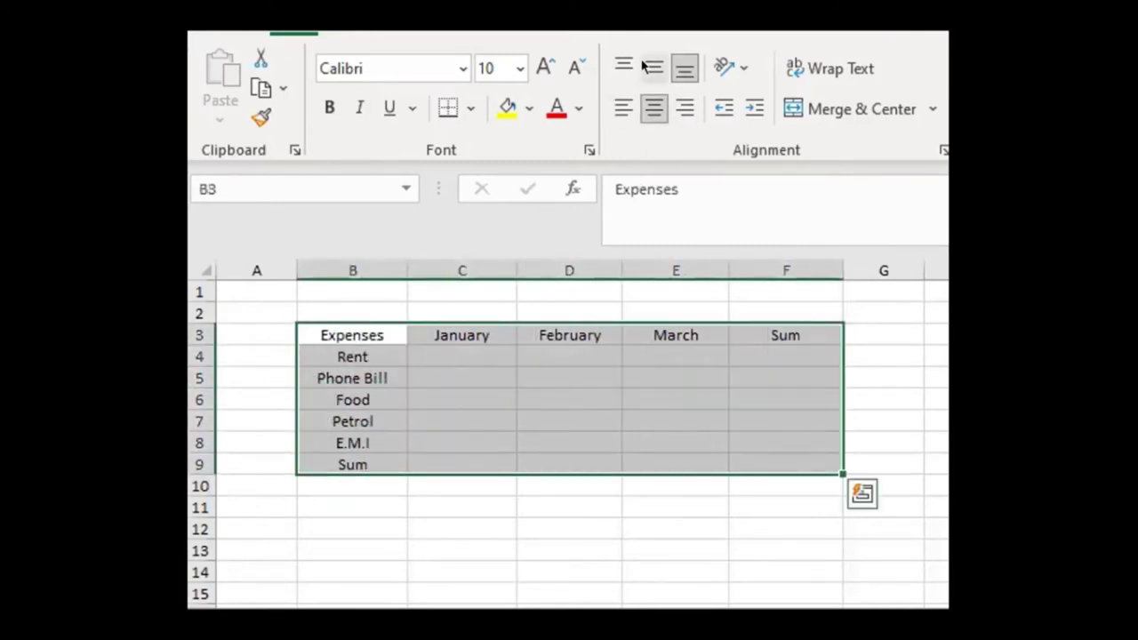
click(654, 503)
Align the empty amount cells C4:F9 to the left and to the top
drag(457, 358, 788, 451)
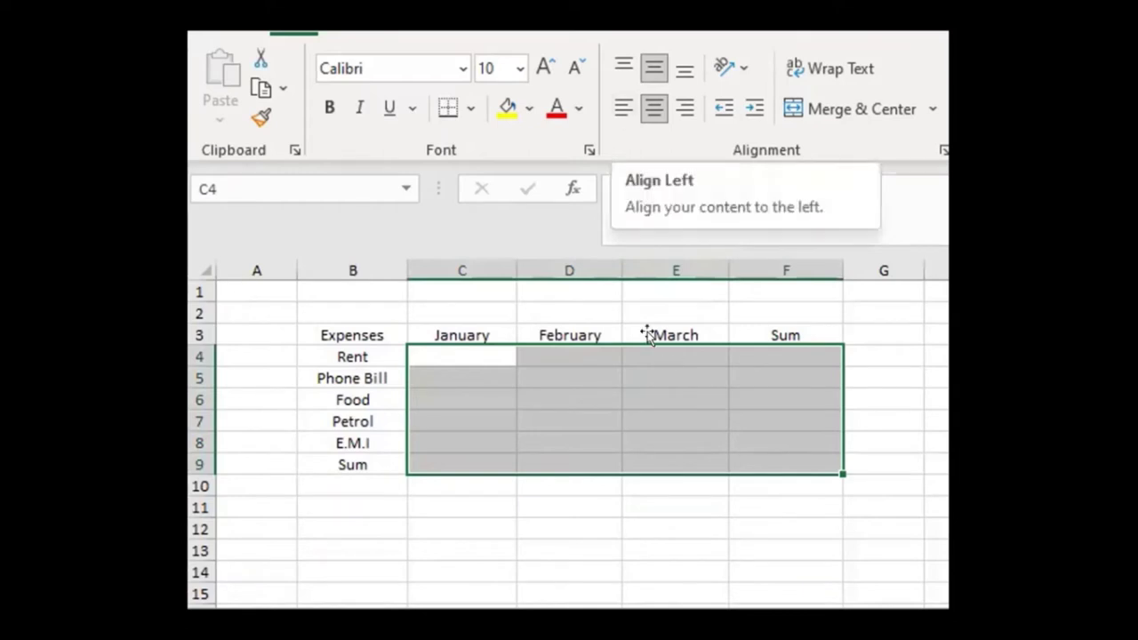
click(623, 108)
click(623, 67)
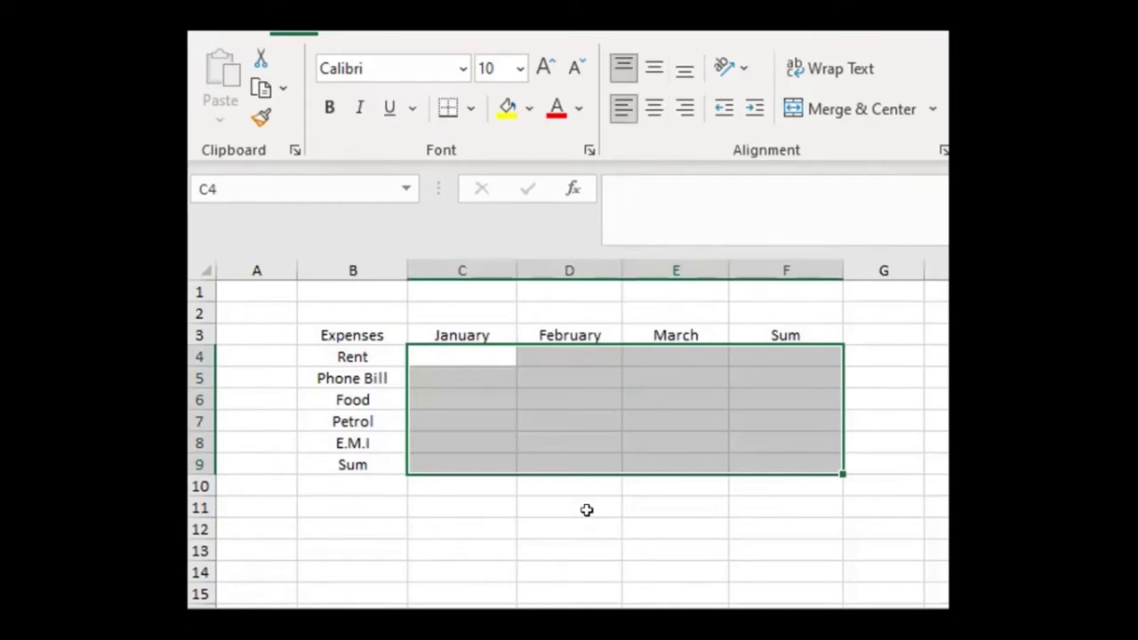
drag(418, 438, 476, 454)
click(436, 369)
click(464, 349)
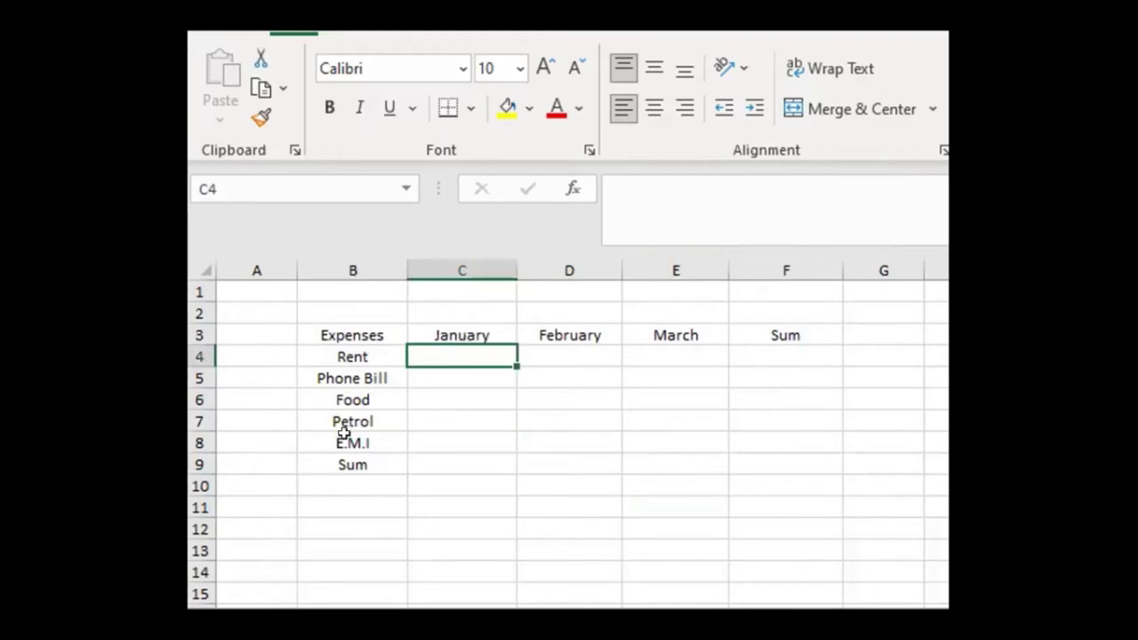
click(444, 401)
Enter 10,000 as the January rent in cell C4
click(438, 356)
text(10,)
text(0)
key(BackSpace)
text(,00)
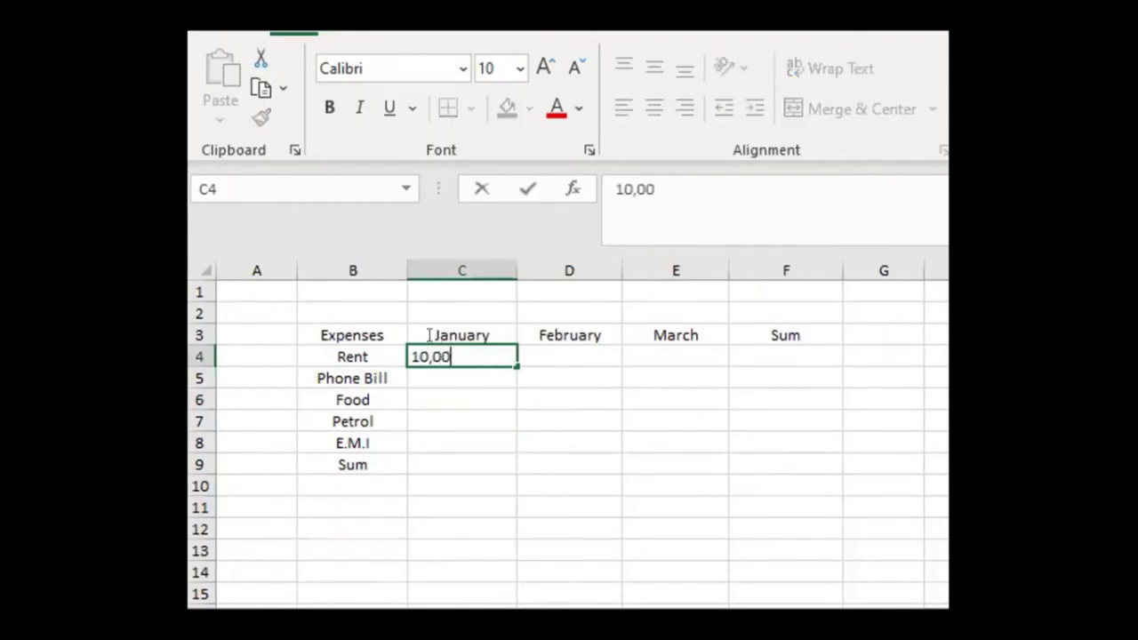
text(0)
key(Return)
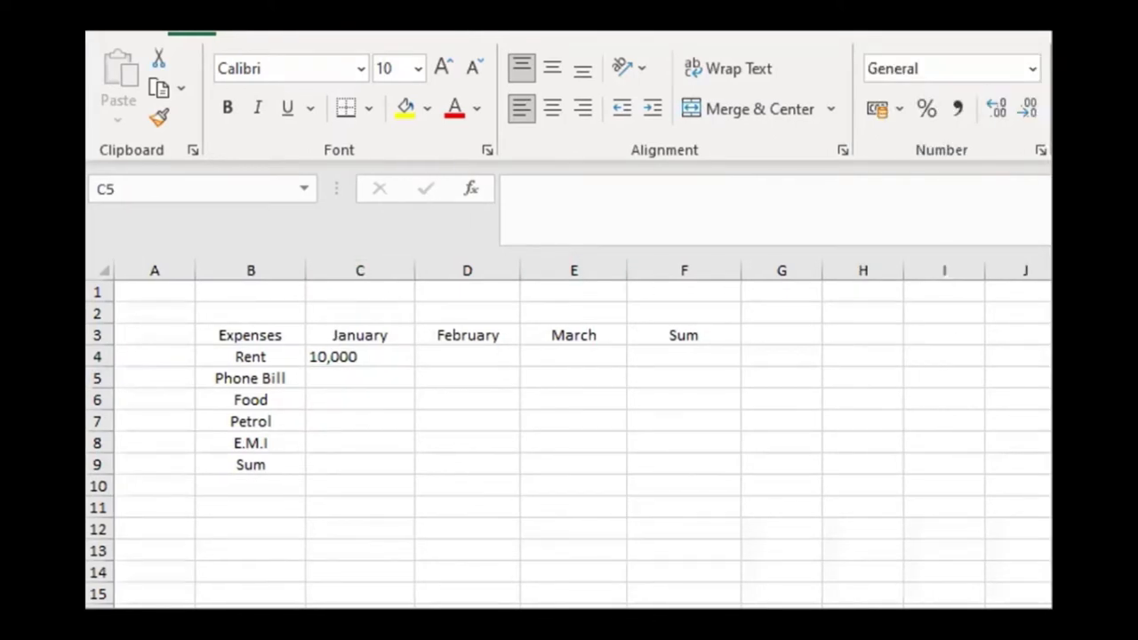
Apply the Currency number format to the January rent amount in cell C4
click(397, 351)
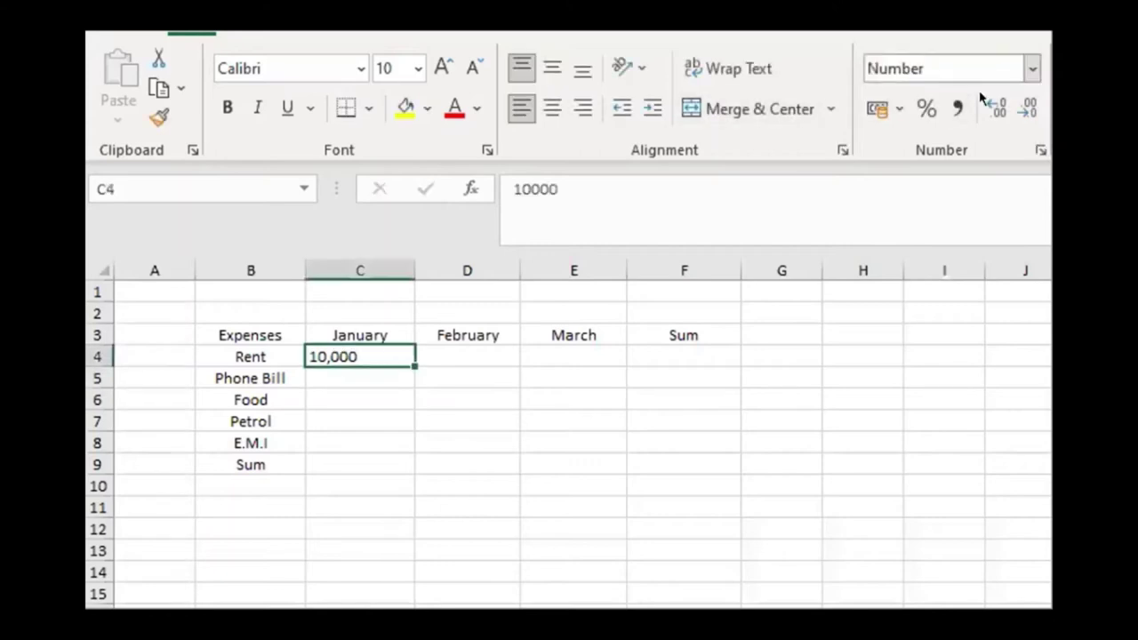
click(1029, 75)
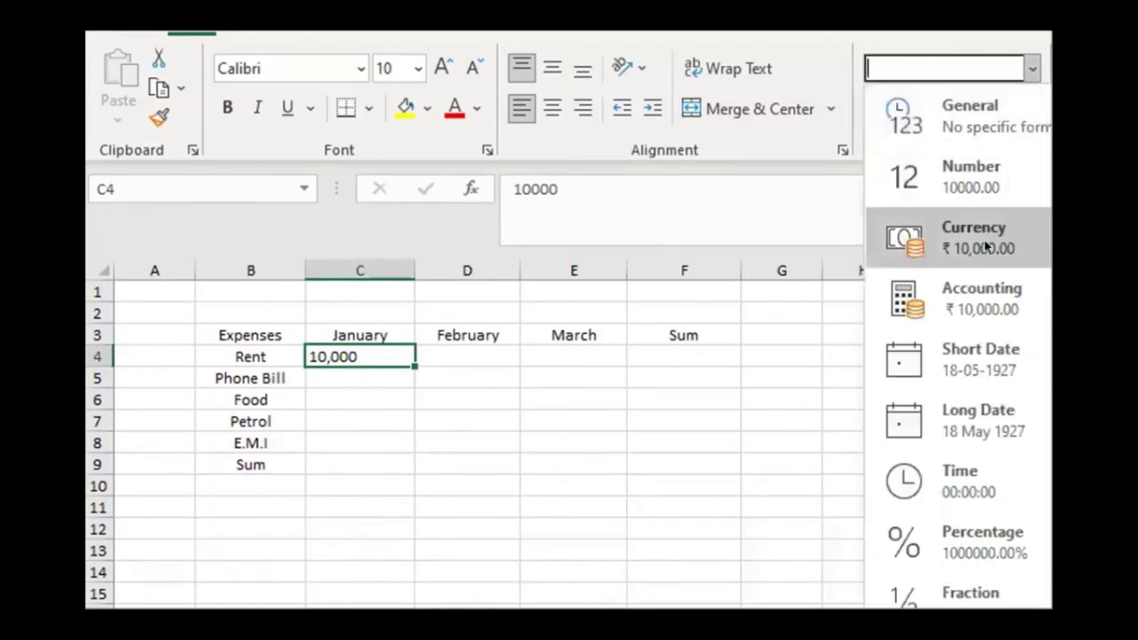
click(986, 246)
click(658, 370)
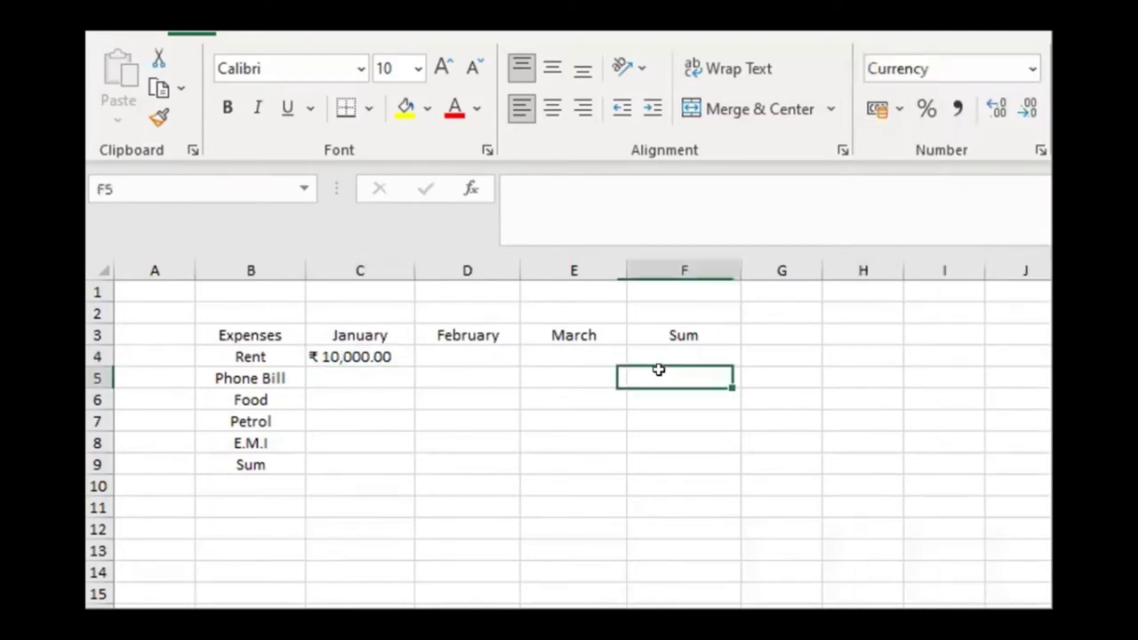
Centre the January rent amount in cell C4 horizontally and vertically
click(365, 349)
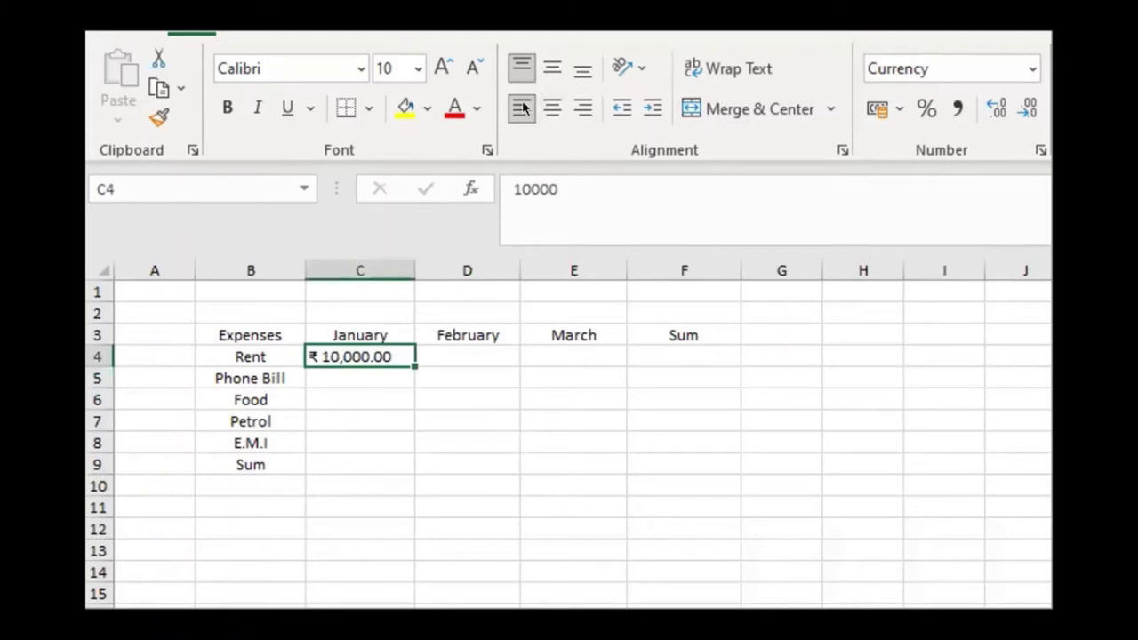
click(552, 109)
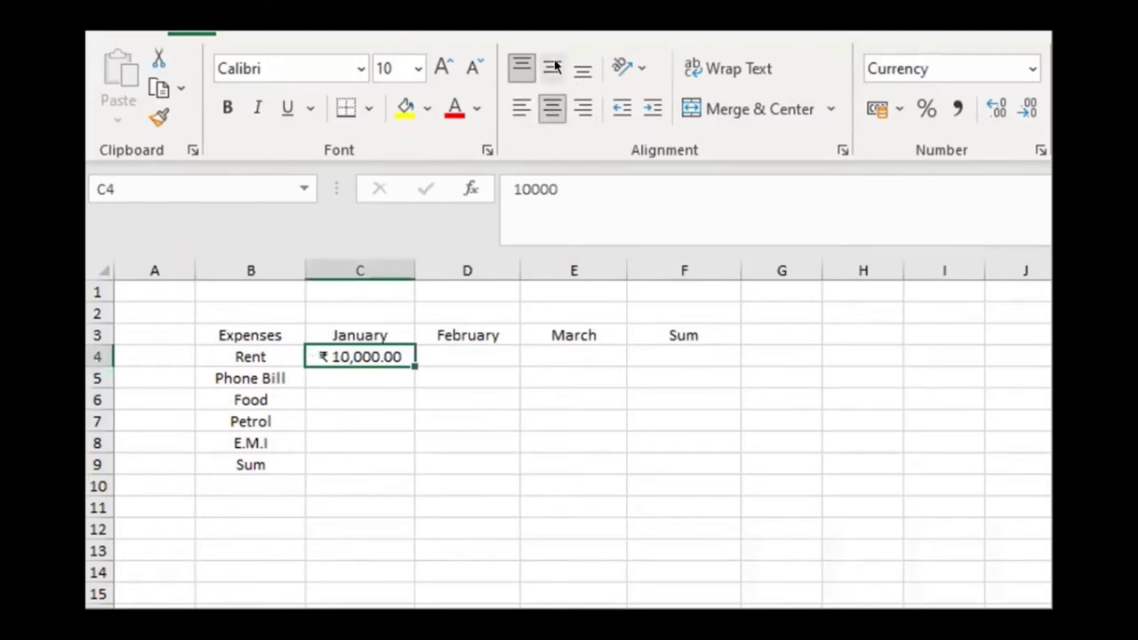
click(554, 65)
click(528, 287)
click(376, 358)
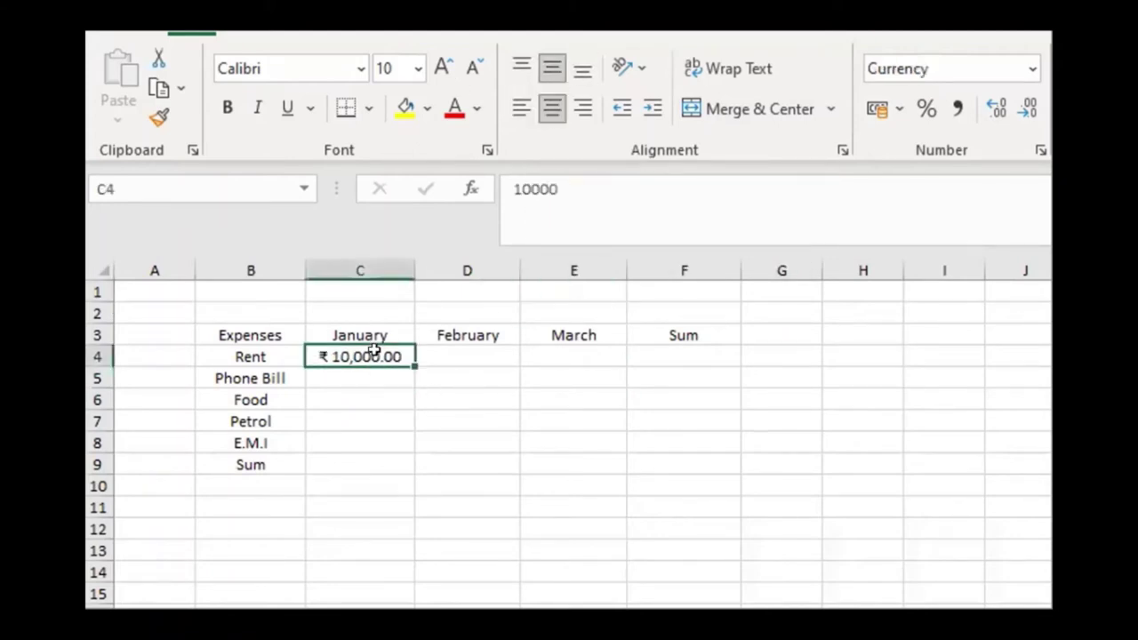
mouse_move(411, 359)
mouse_down()
mouse_move(417, 465)
mouse_move(407, 356)
mouse_up()
drag(401, 361, 430, 372)
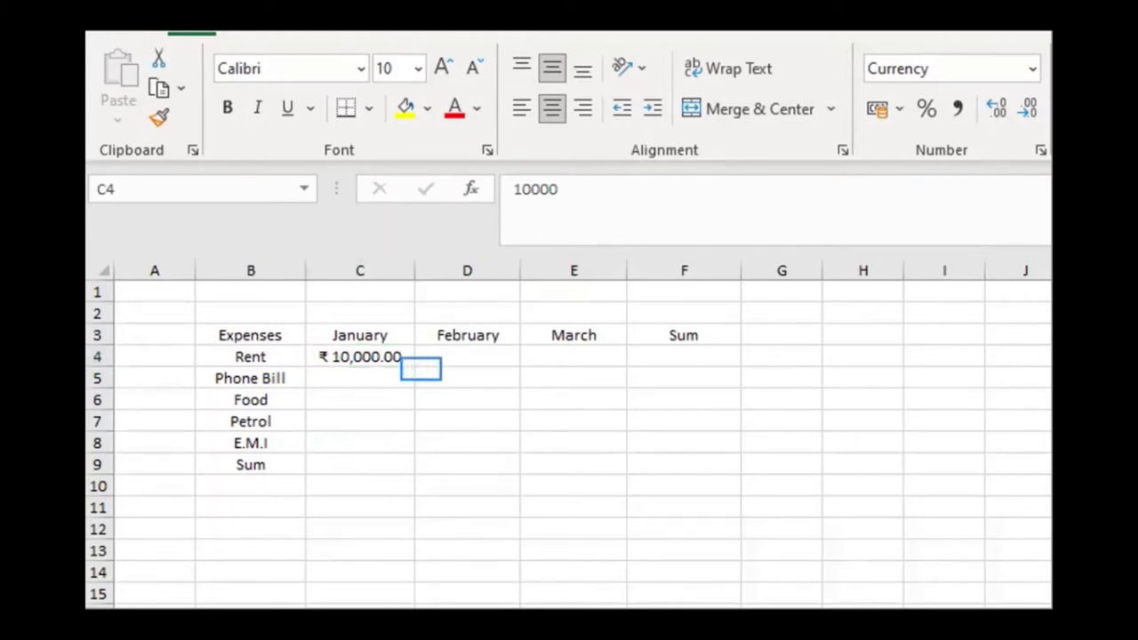
Copy the January rent amount from cell C4 across to the February and March cells D4 and E4
click(381, 363)
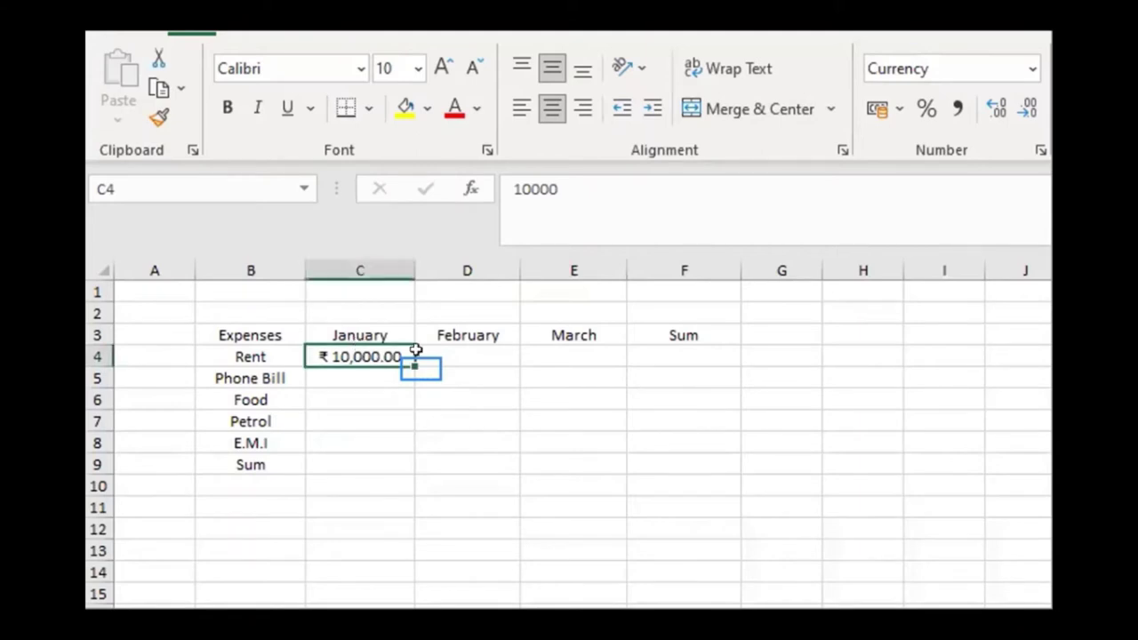
mouse_move(406, 365)
mouse_down()
mouse_move(410, 449)
mouse_move(406, 359)
mouse_up()
drag(406, 362, 583, 341)
click(581, 347)
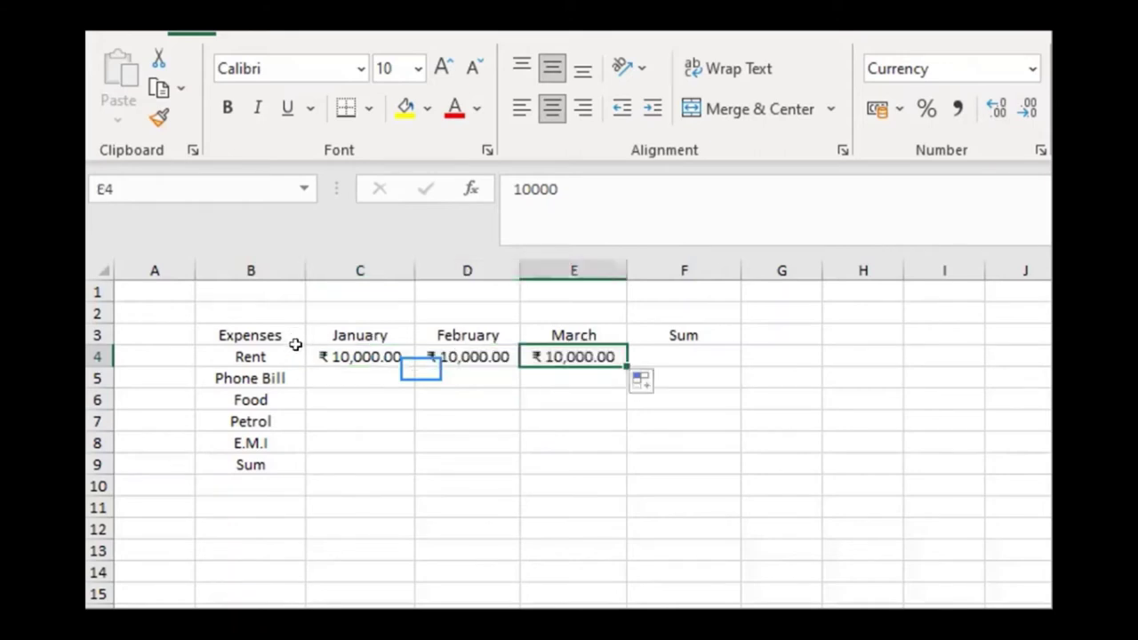
Copy the formatting of cell C4 onto the empty amount cells C5:C9, D5:D9, E5:E9 and F4:F9 with Format Painter
click(345, 354)
drag(346, 378, 356, 465)
drag(356, 412, 338, 362)
click(338, 400)
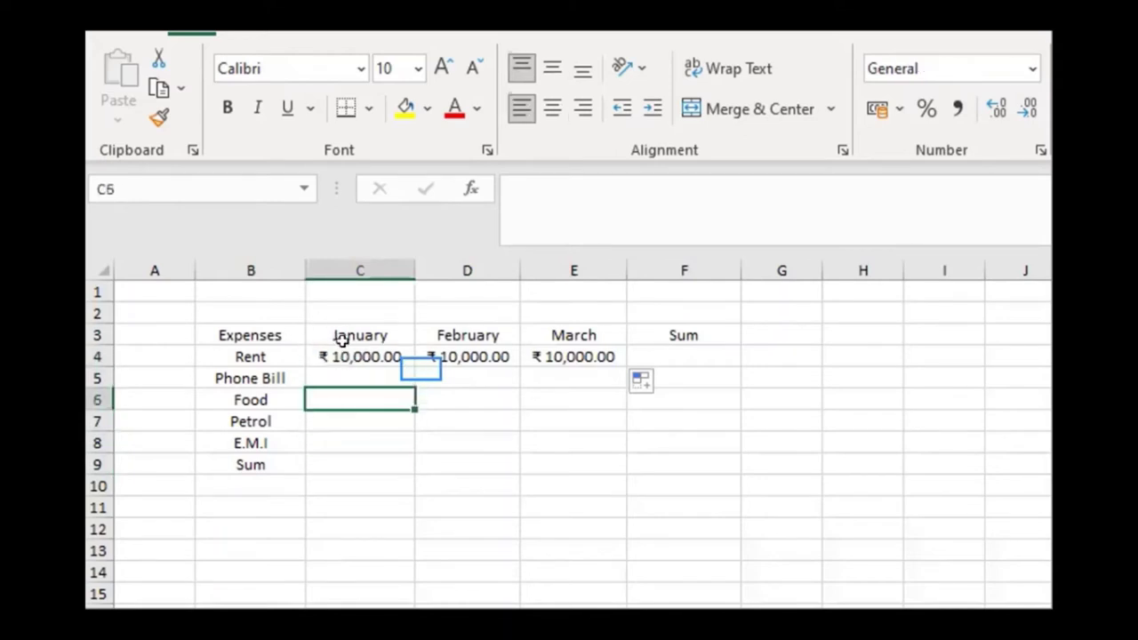
click(358, 355)
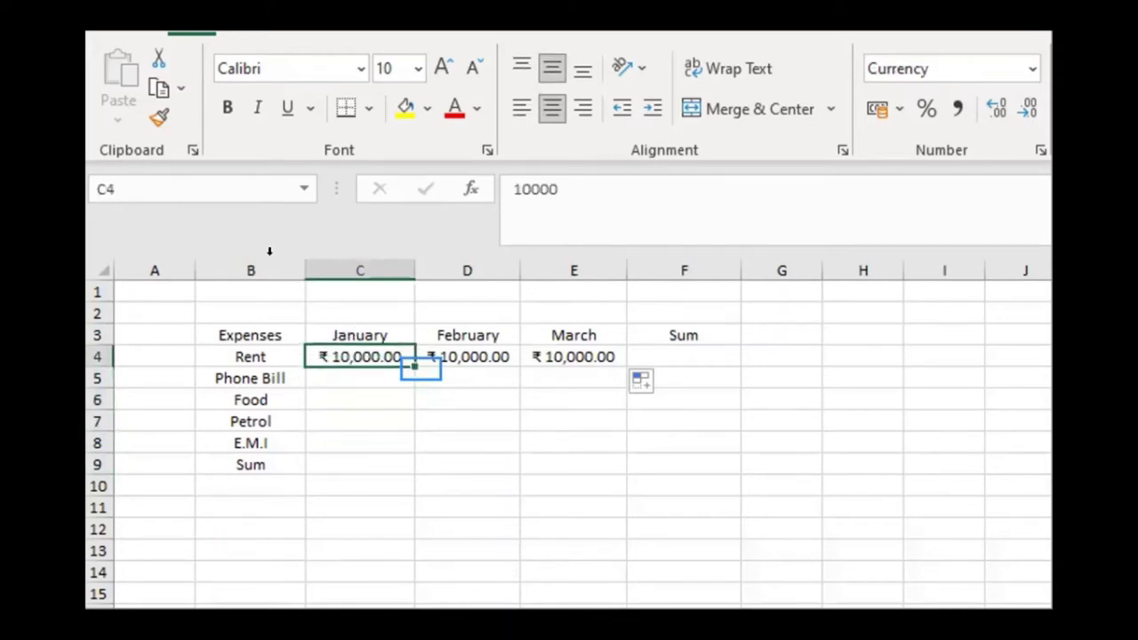
click(157, 118)
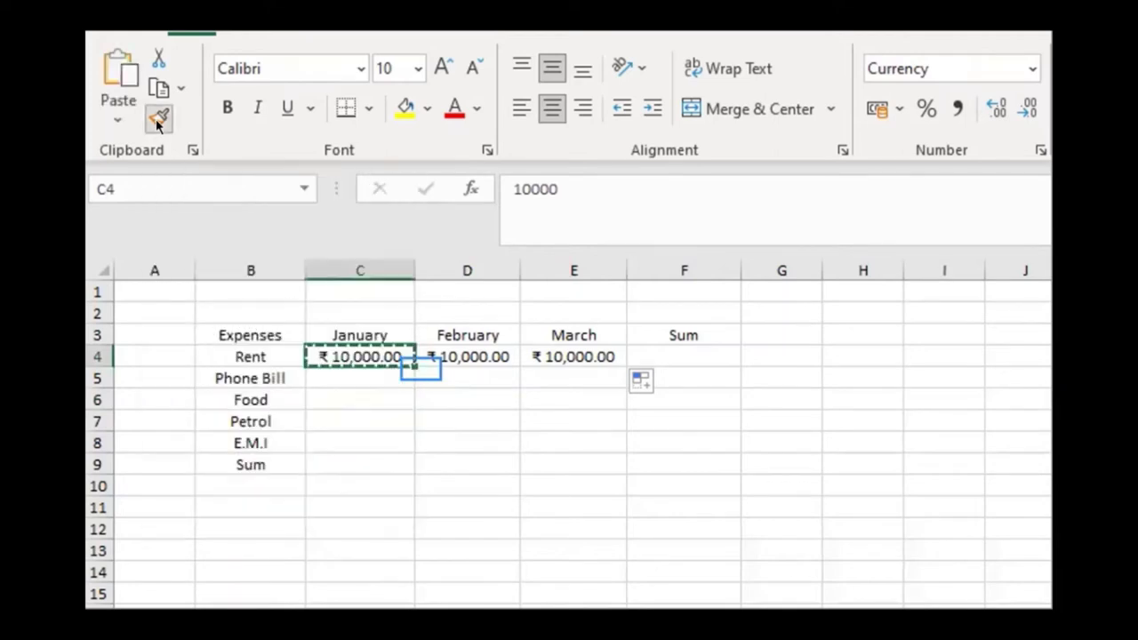
mouse_move(327, 370)
mouse_down()
mouse_move(340, 463)
mouse_move(360, 464)
mouse_up()
drag(481, 371, 489, 485)
drag(568, 372, 574, 464)
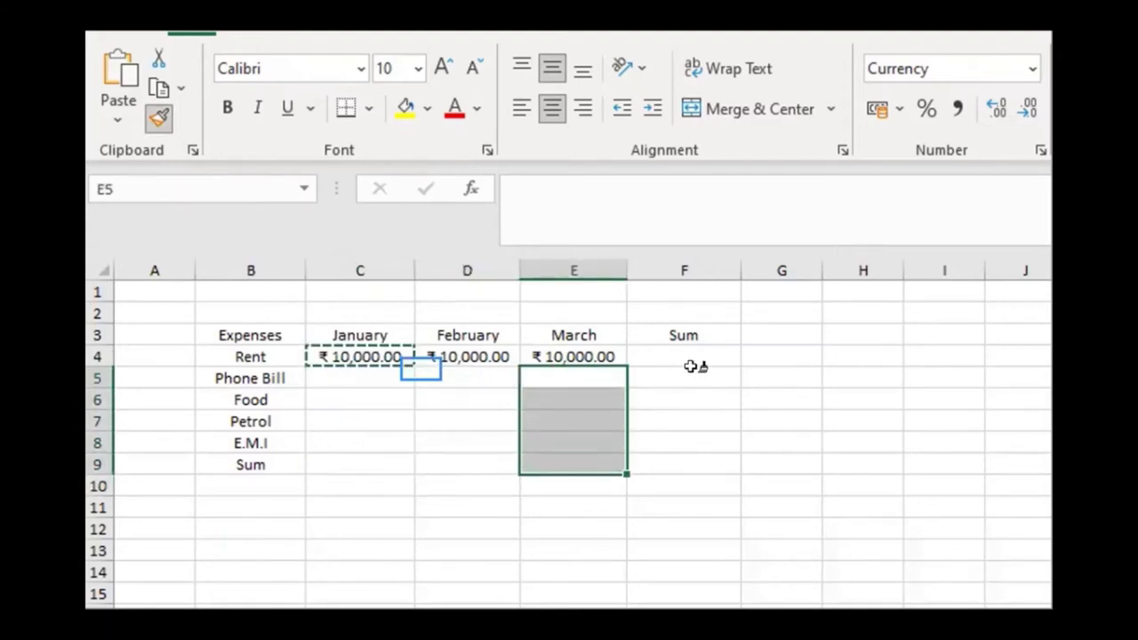
drag(685, 347, 686, 454)
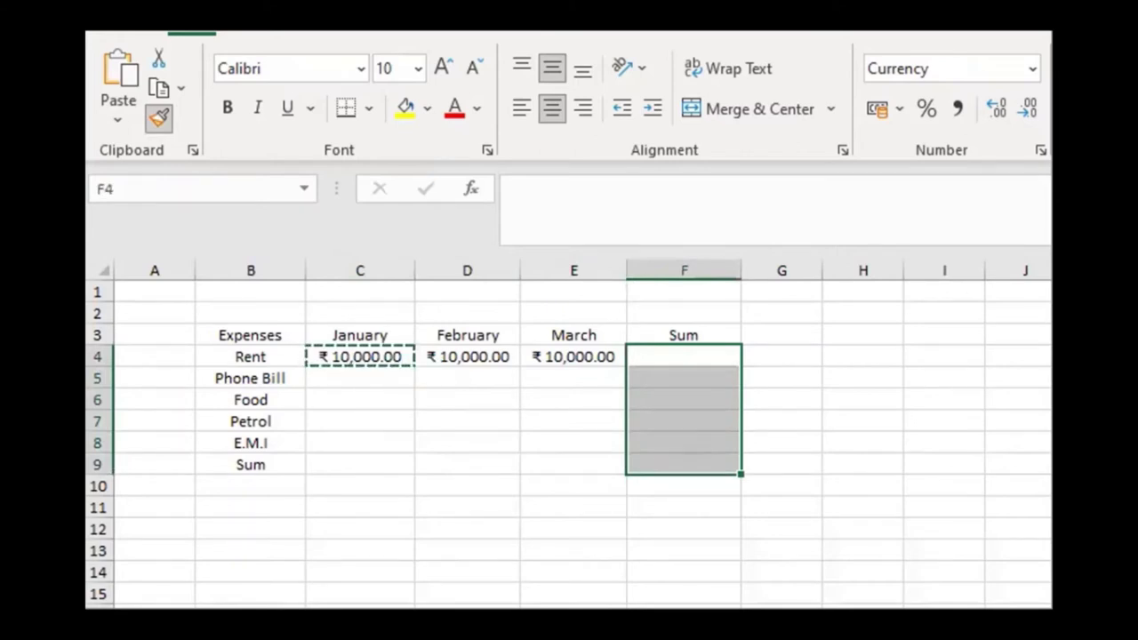
Enter 1,000 as the January phone bill in cell C5
click(327, 354)
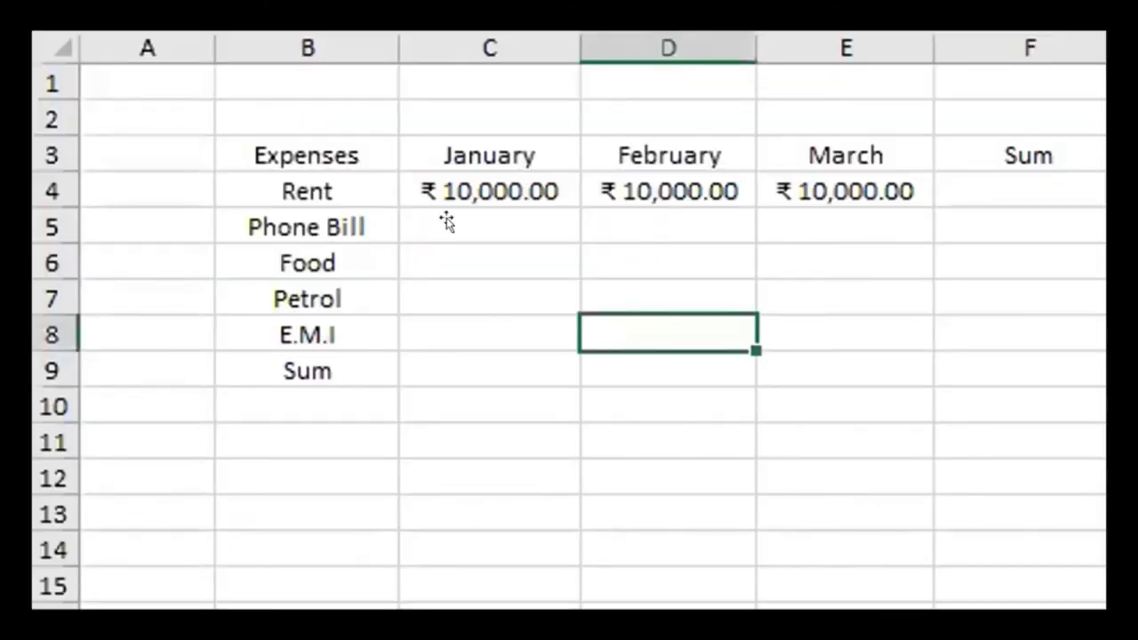
click(335, 389)
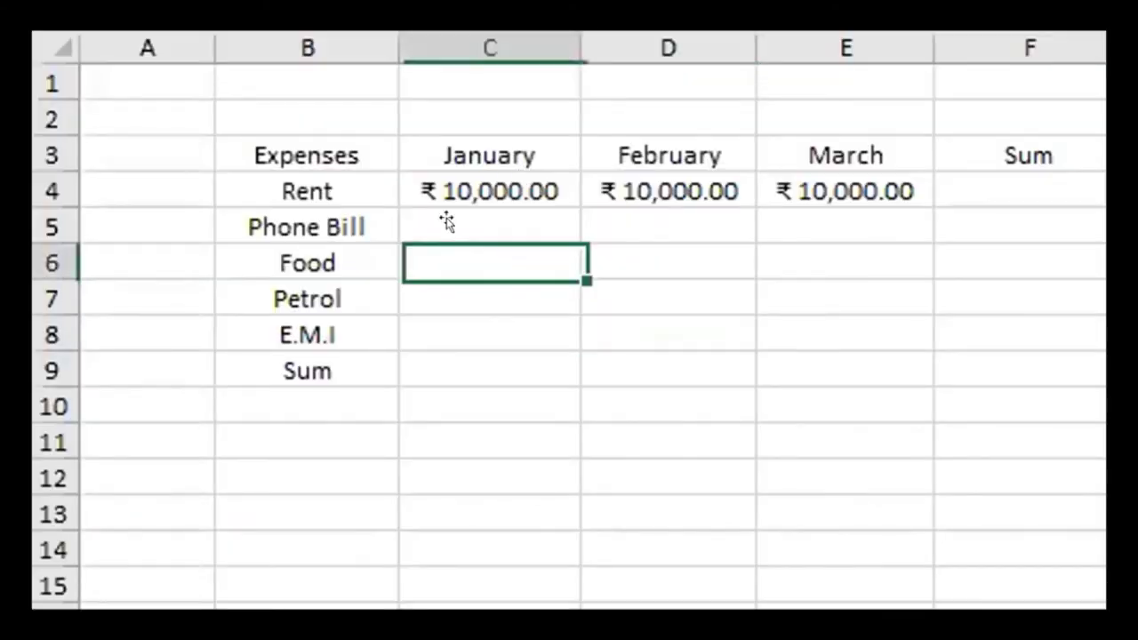
click(451, 211)
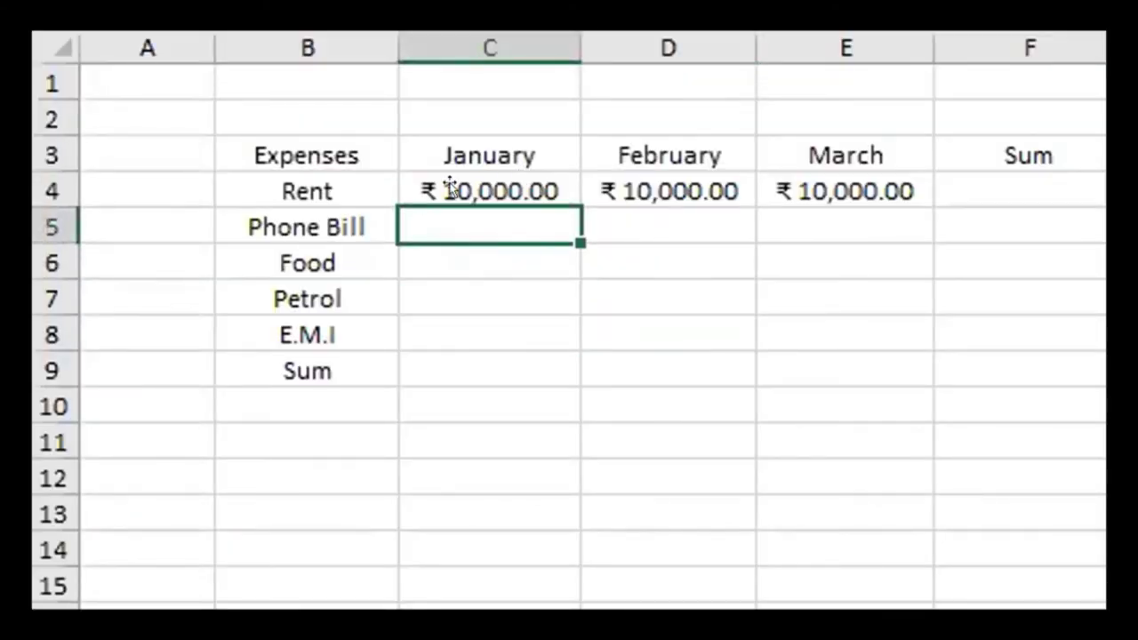
text(1000)
key(Return)
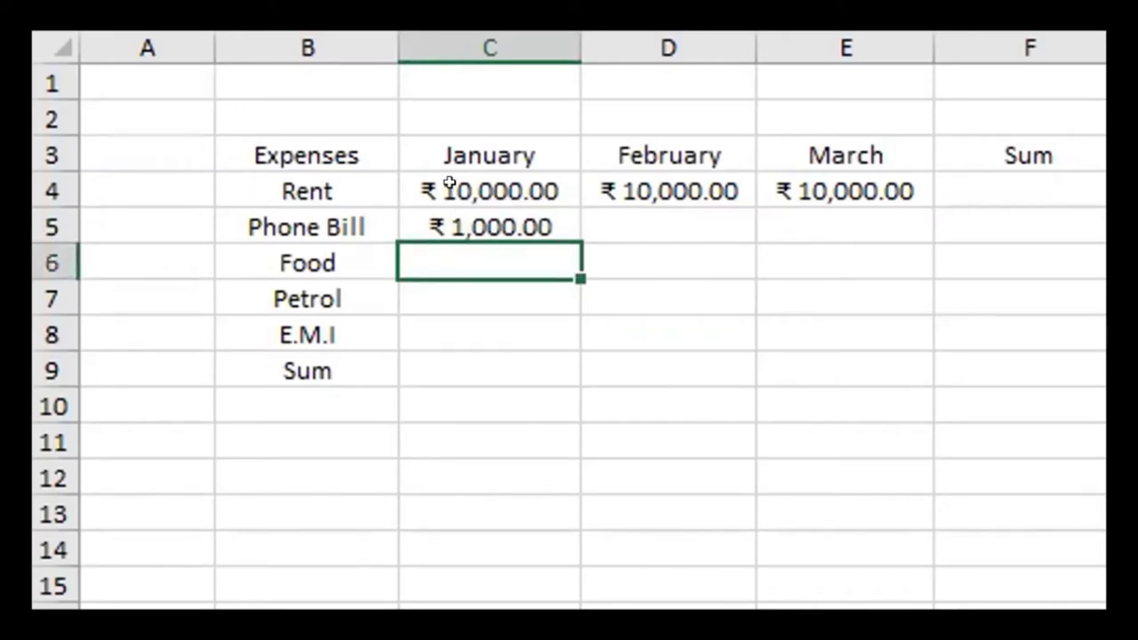
scroll(450, 463, down, 2)
scroll(445, 483, up, 2)
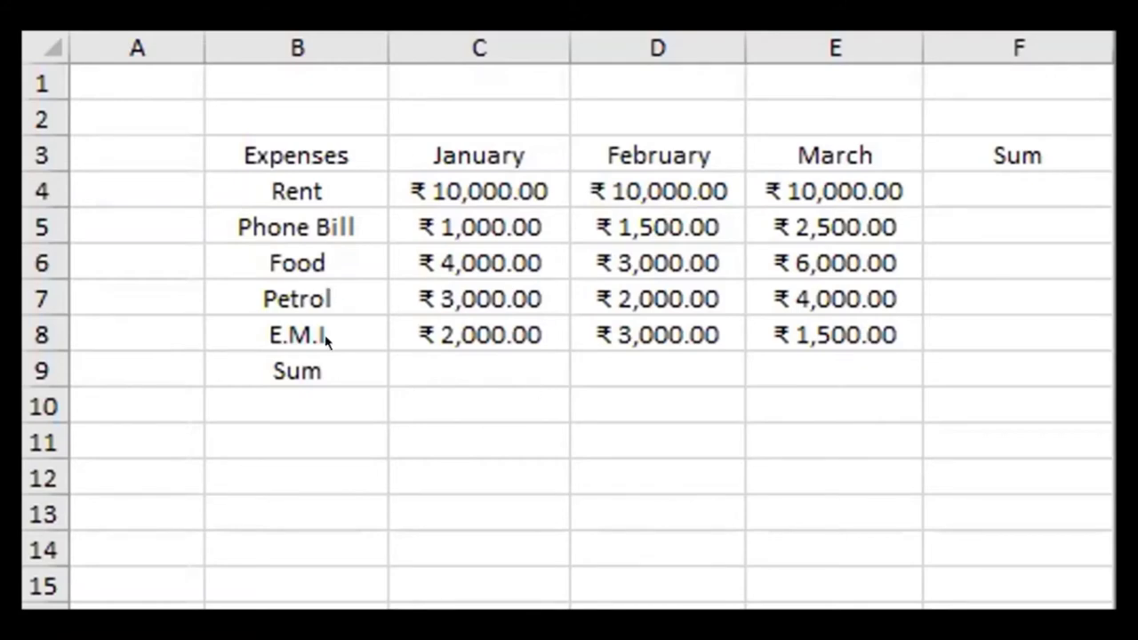
Format the range B3:F9 as a table with headers, using the black and grey banded Dark table style
drag(266, 139, 981, 347)
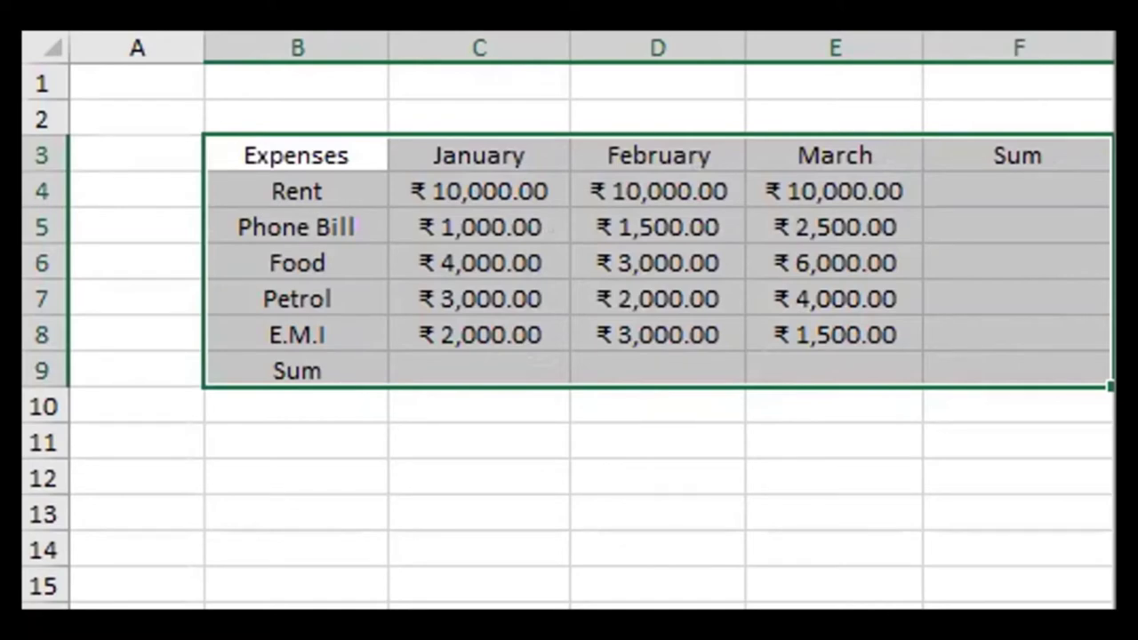
click(297, 154)
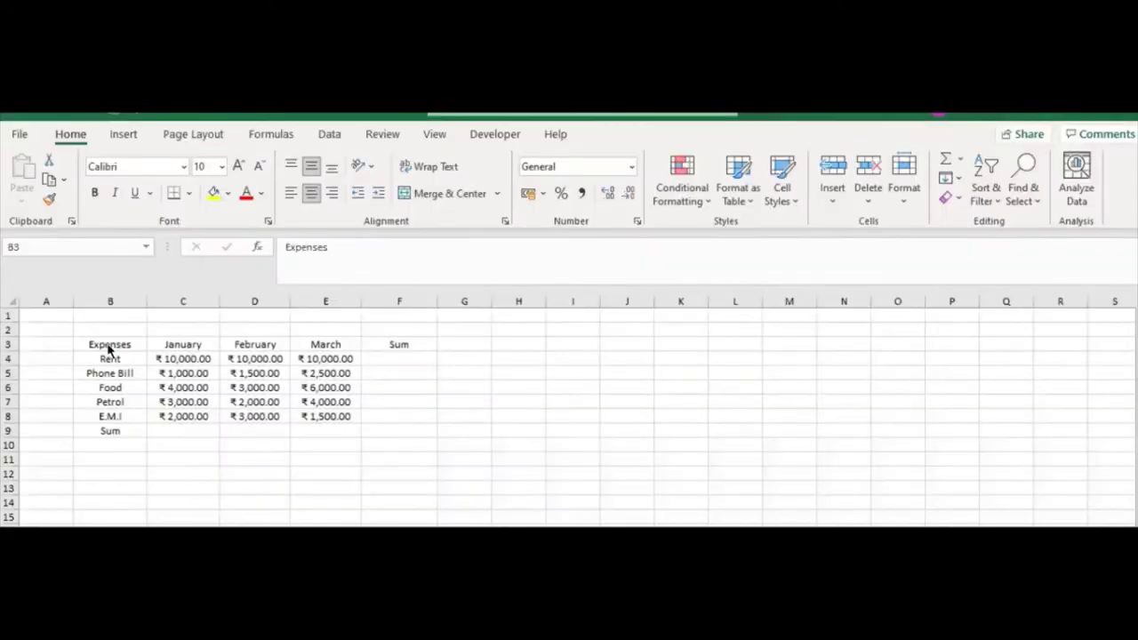
key(ctrl+a)
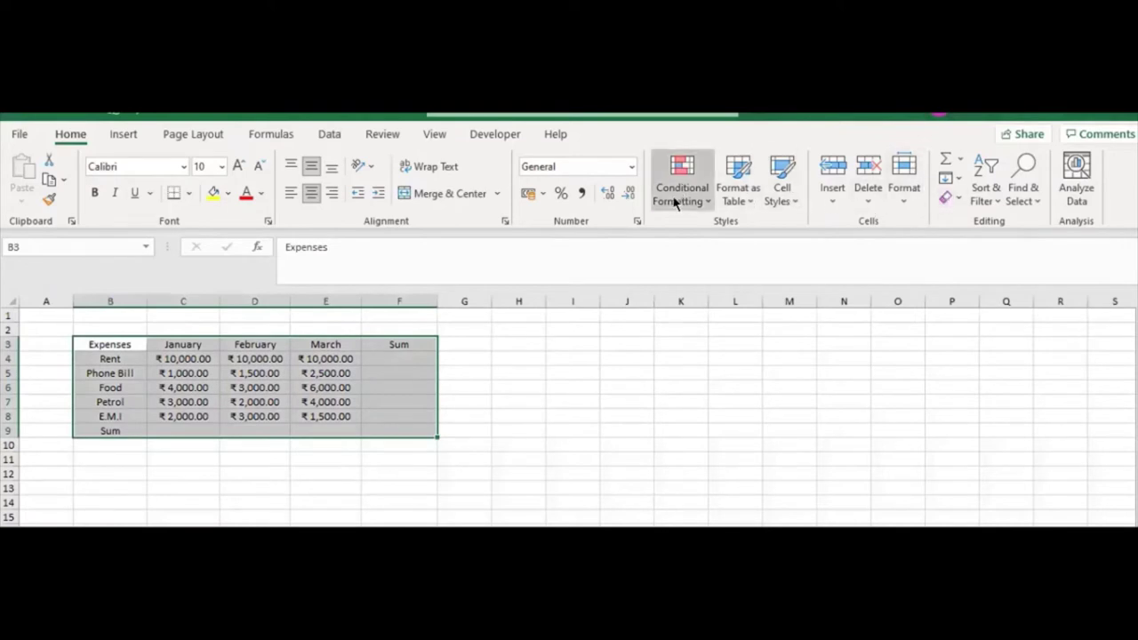
click(736, 201)
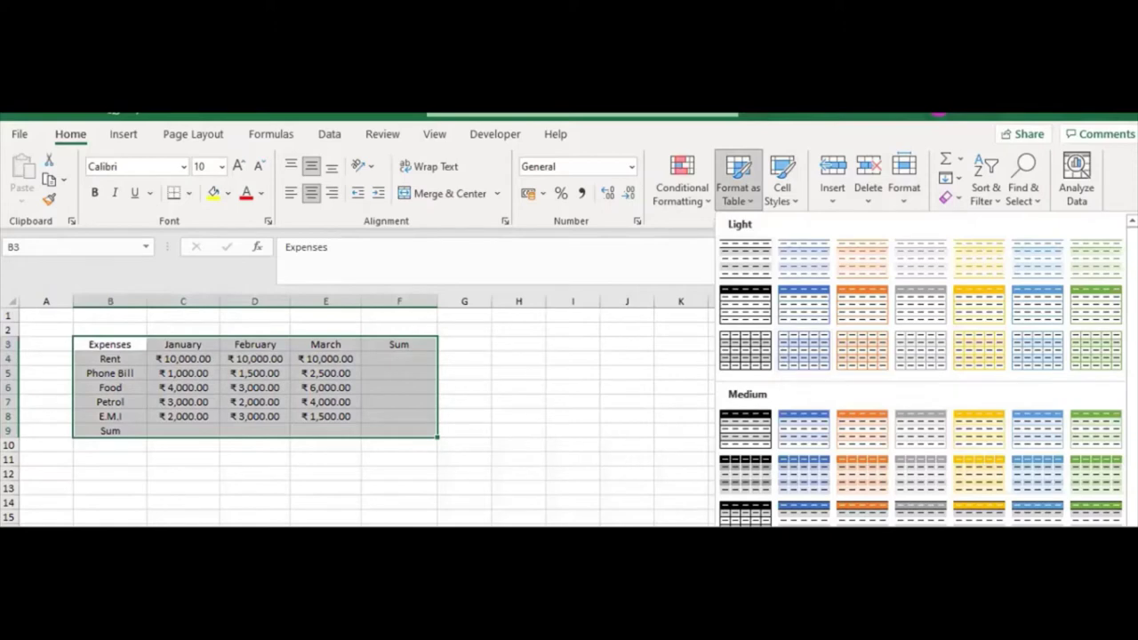
key(Escape)
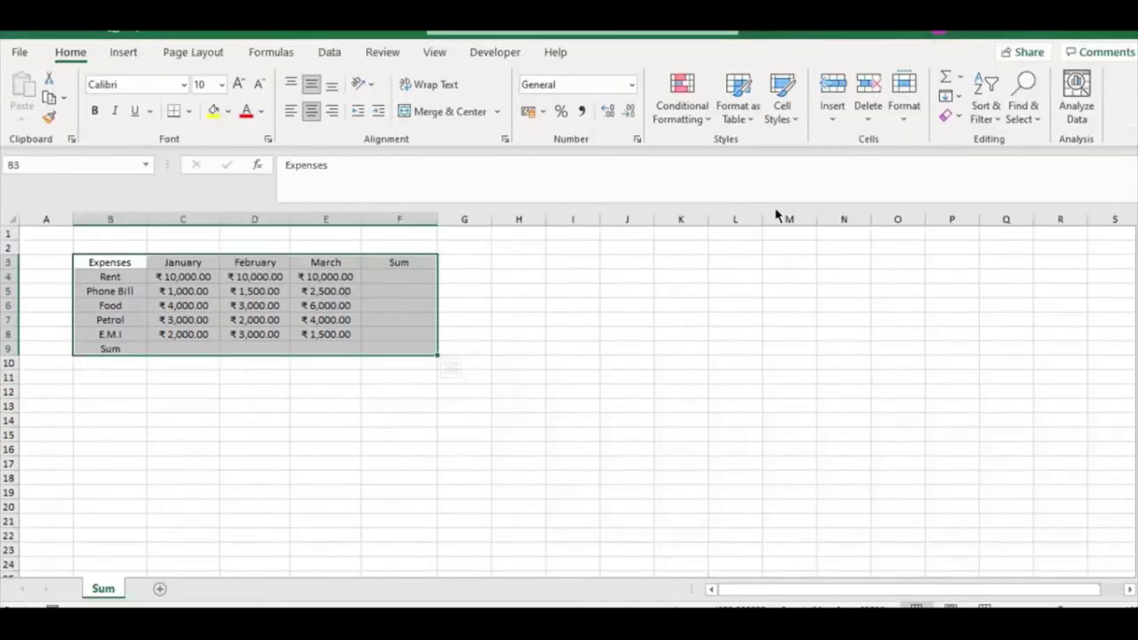
click(736, 103)
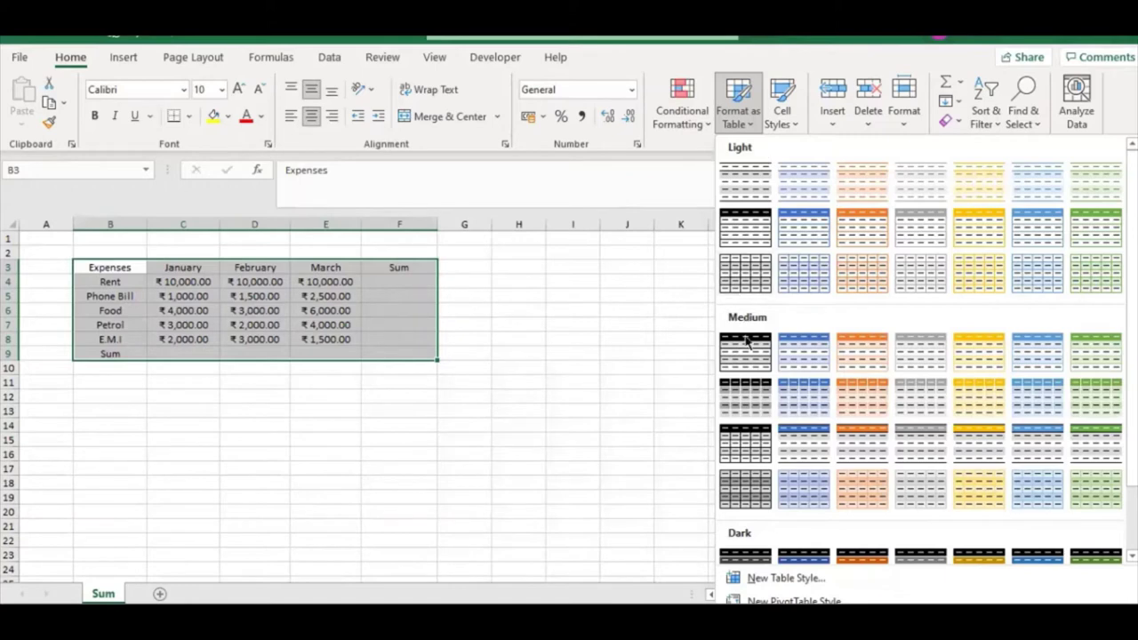
scroll(747, 373, down, 2)
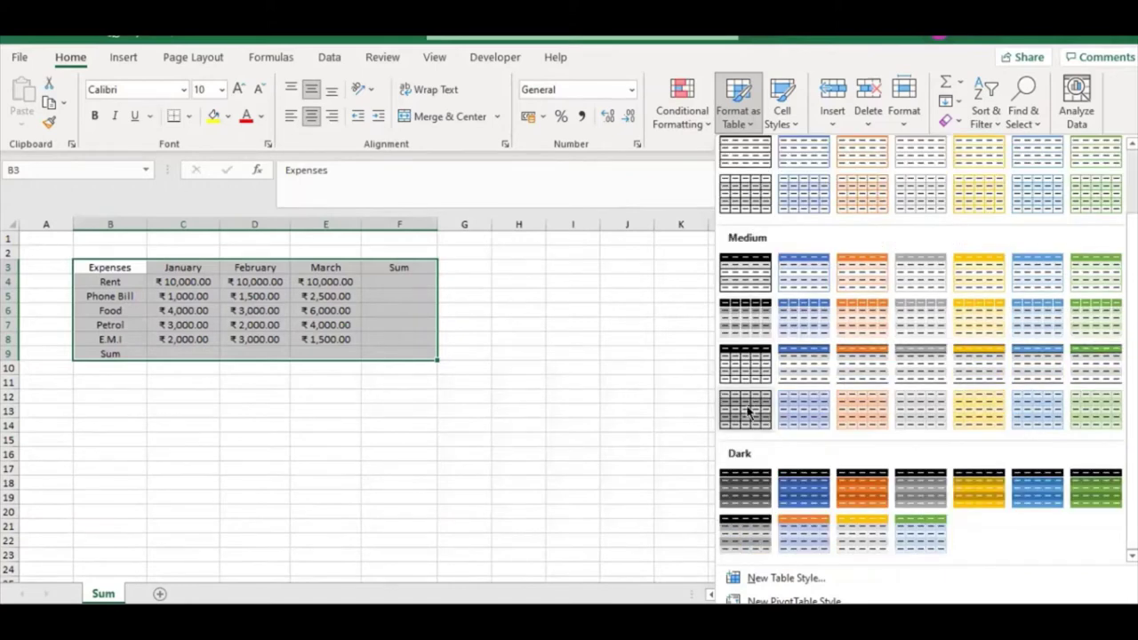
click(744, 480)
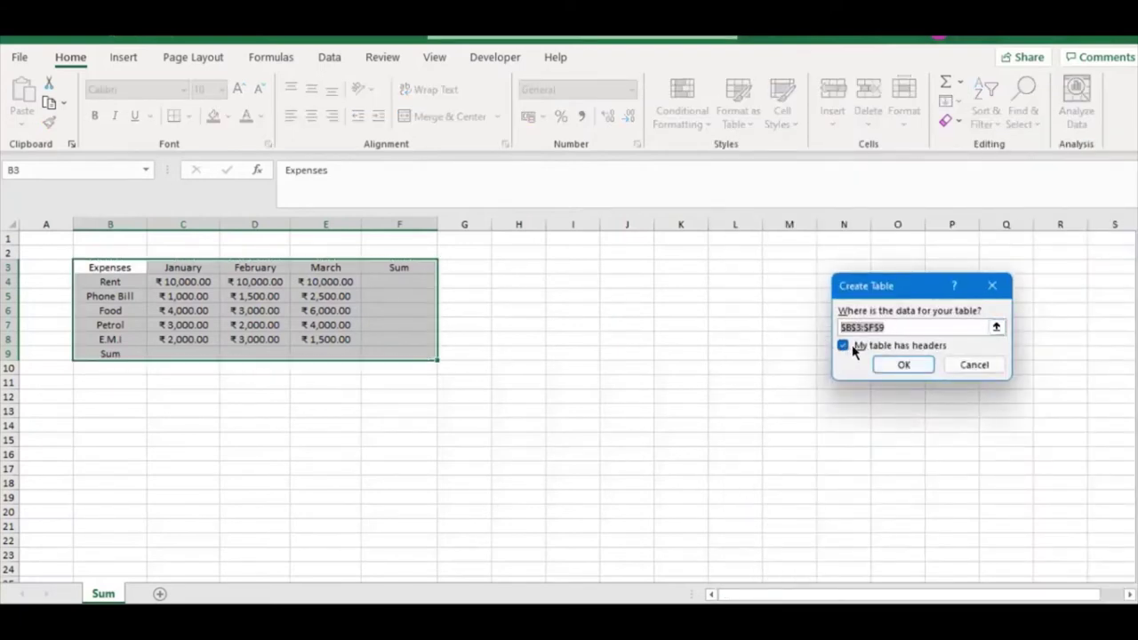
click(900, 366)
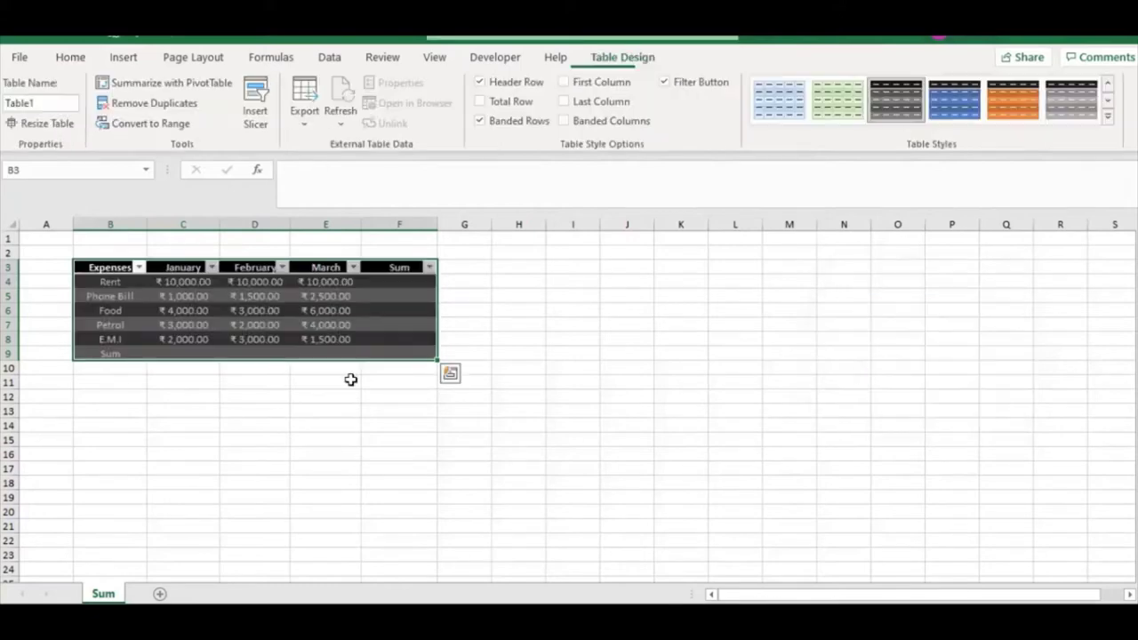
Remove the filter buttons from the expense table's header row
click(329, 382)
drag(118, 257, 401, 272)
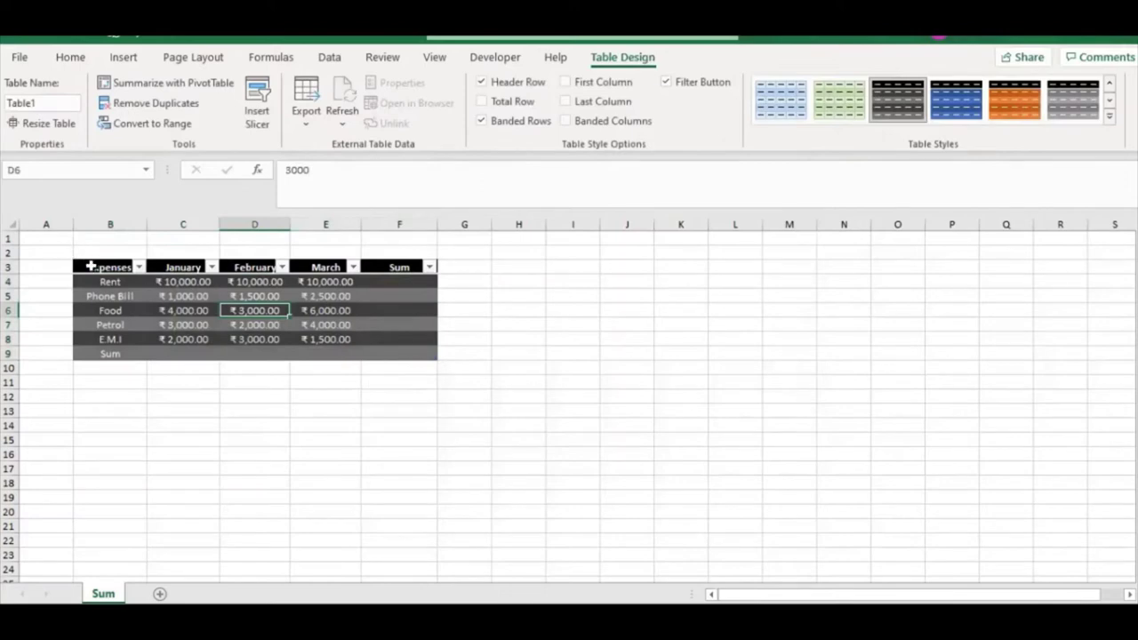
drag(101, 265, 427, 354)
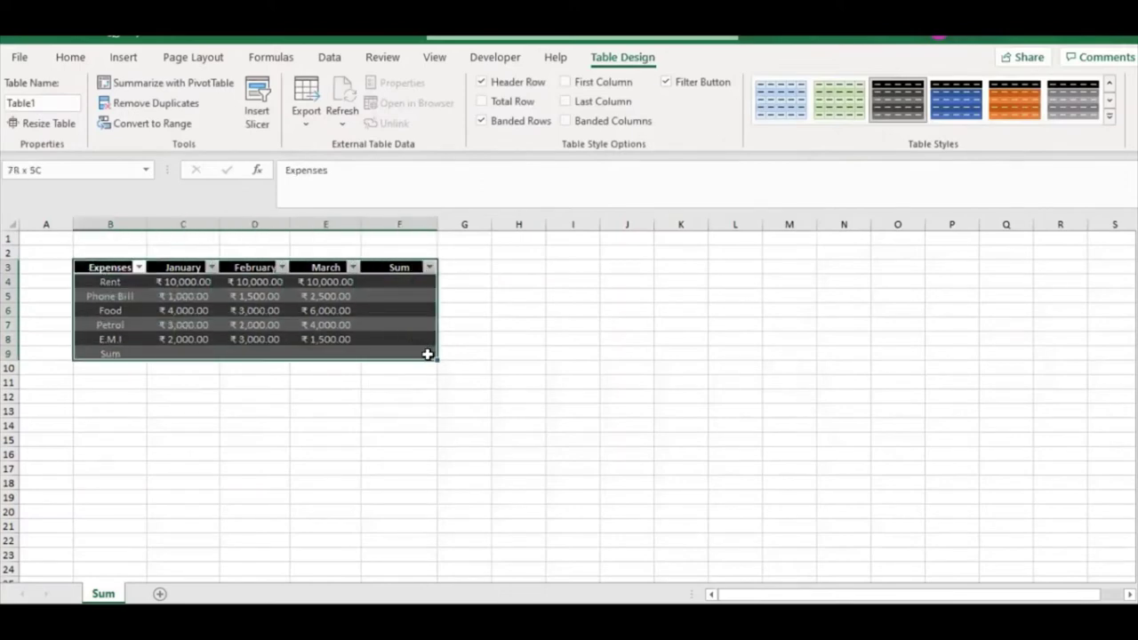
click(684, 82)
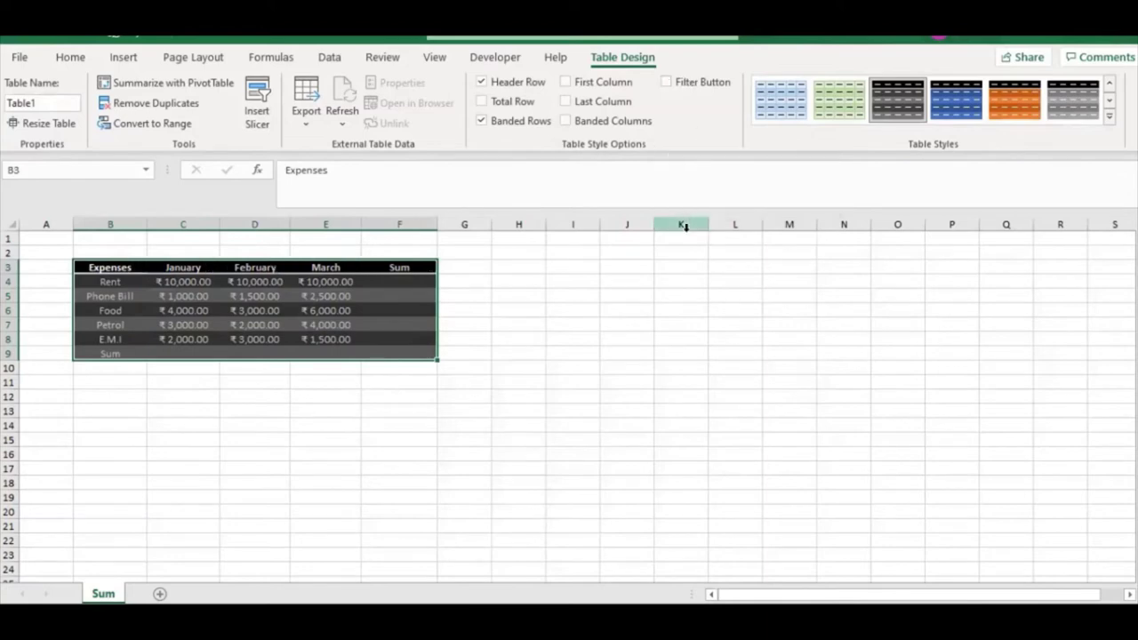
Widen columns B to F of the expense table slightly
click(516, 356)
drag(127, 281, 421, 353)
drag(146, 222, 167, 221)
drag(241, 221, 268, 222)
drag(339, 221, 355, 221)
drag(427, 222, 450, 222)
drag(528, 222, 551, 222)
Try increasing the heights of rows 5 and 4, autofitting each row again after the change
drag(14, 303, 16, 322)
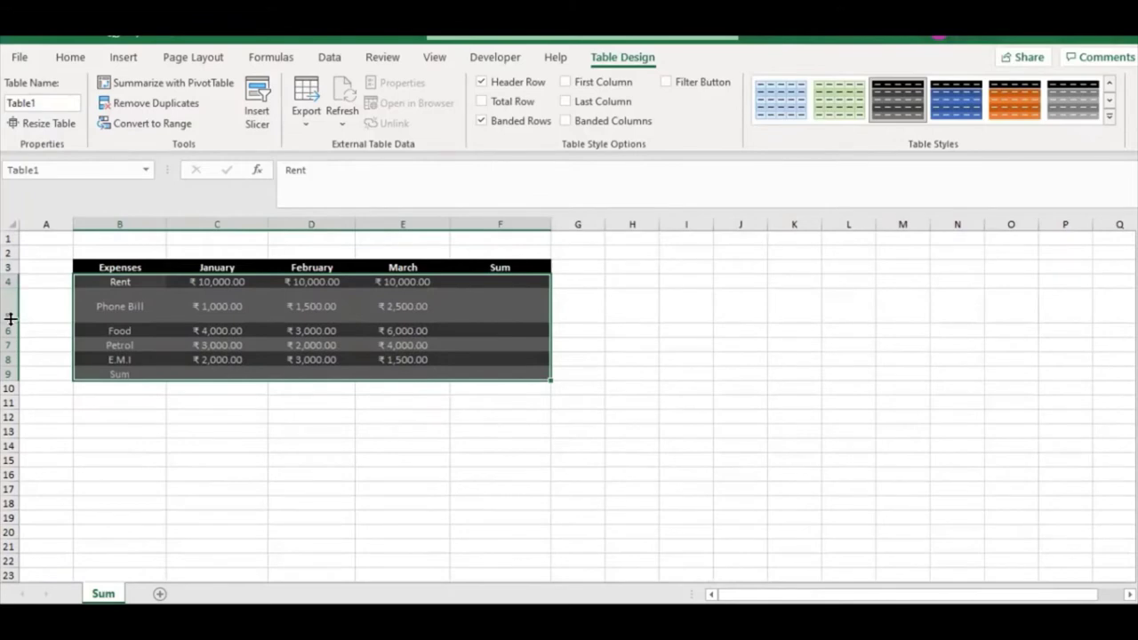
double_click(12, 317)
drag(10, 288, 10, 294)
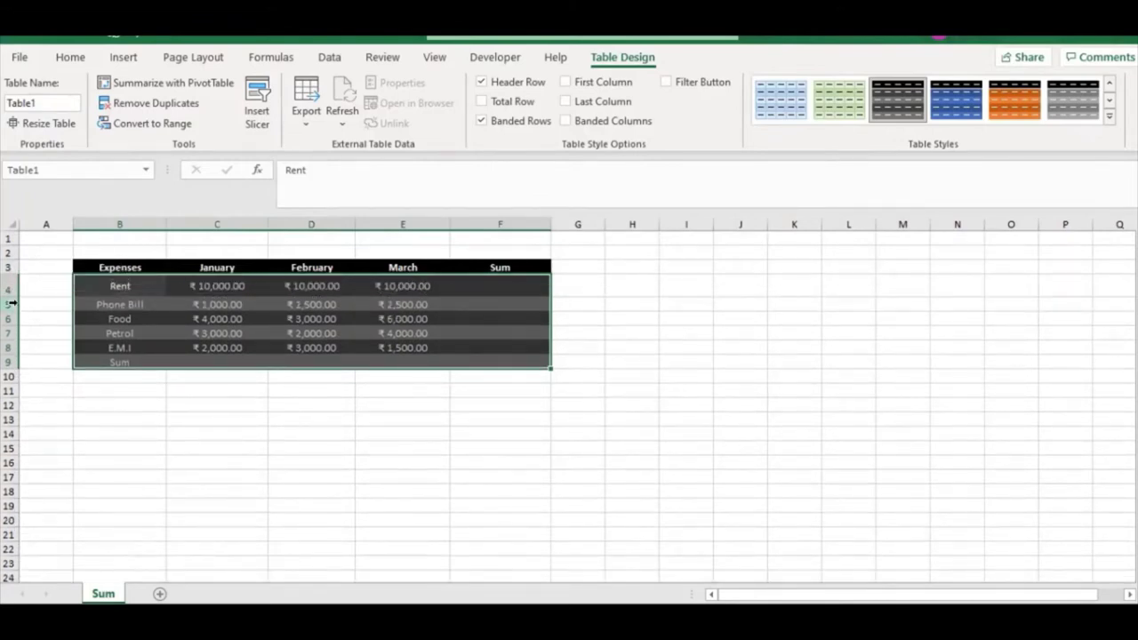
double_click(12, 294)
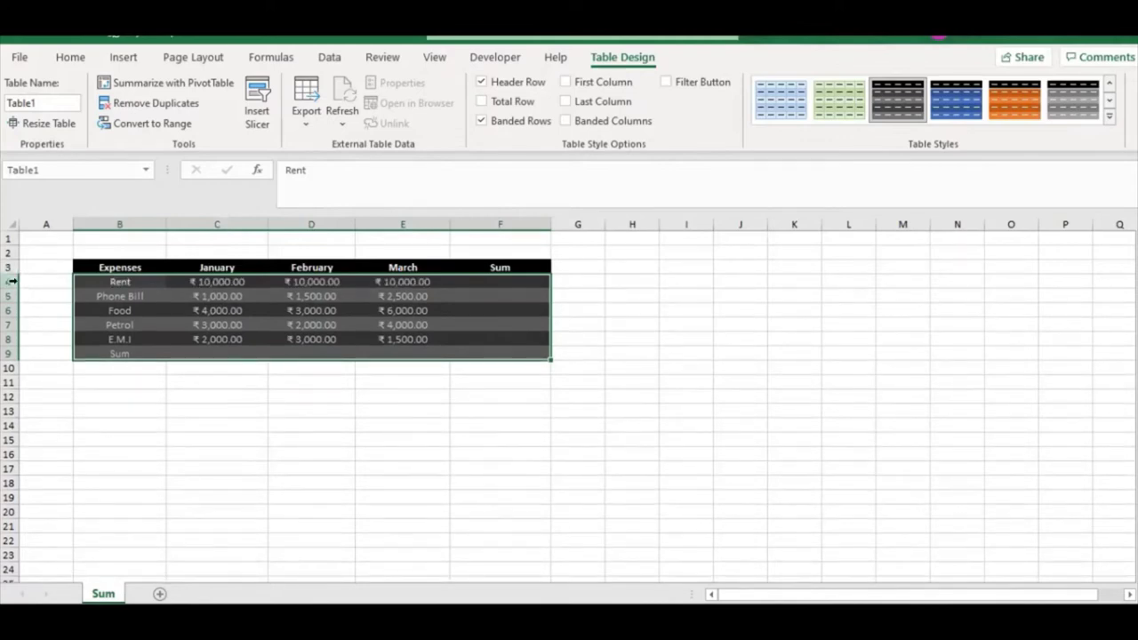
drag(11, 282, 10, 286)
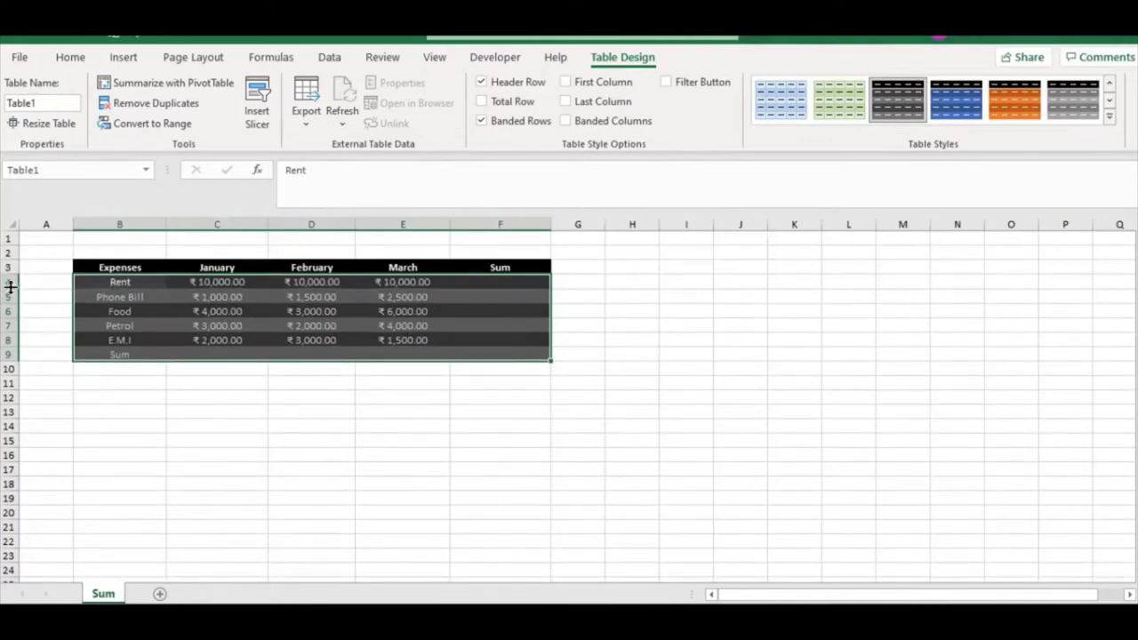
double_click(10, 286)
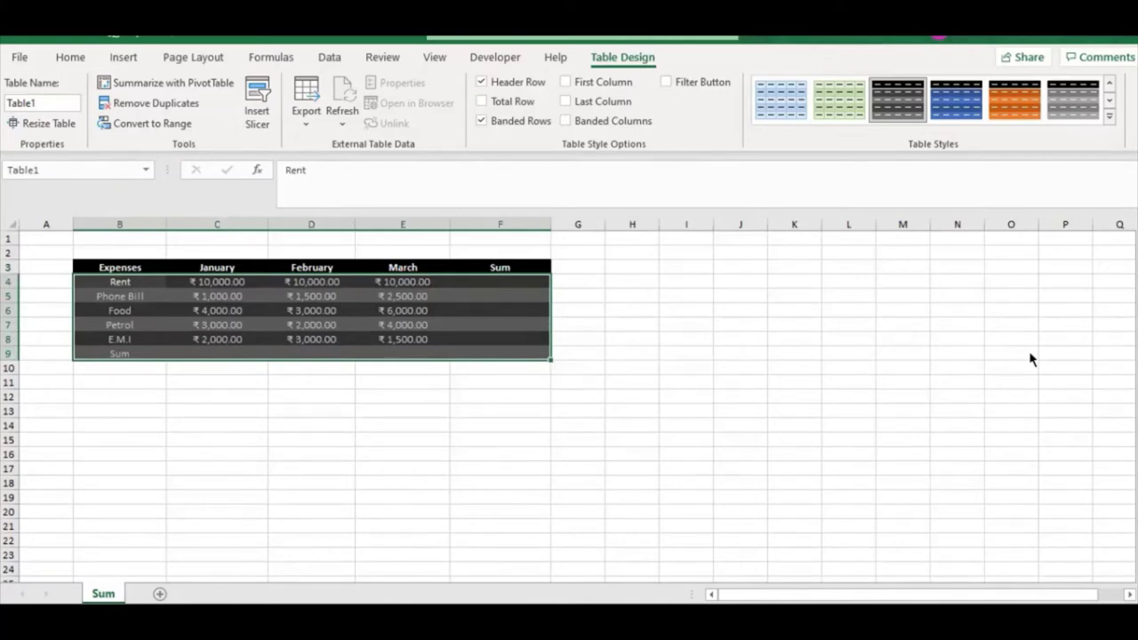
Total the January expenses in cell C9 with the formula =SUM(C4:C8)
key(ctrl+a)
key(Down)
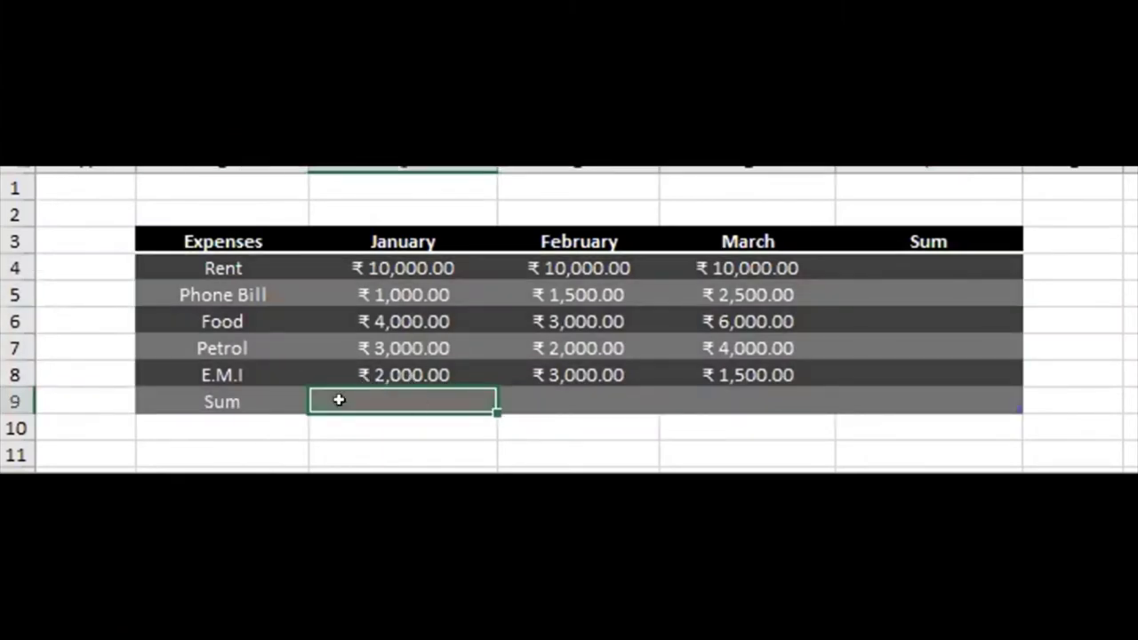
drag(369, 293, 386, 409)
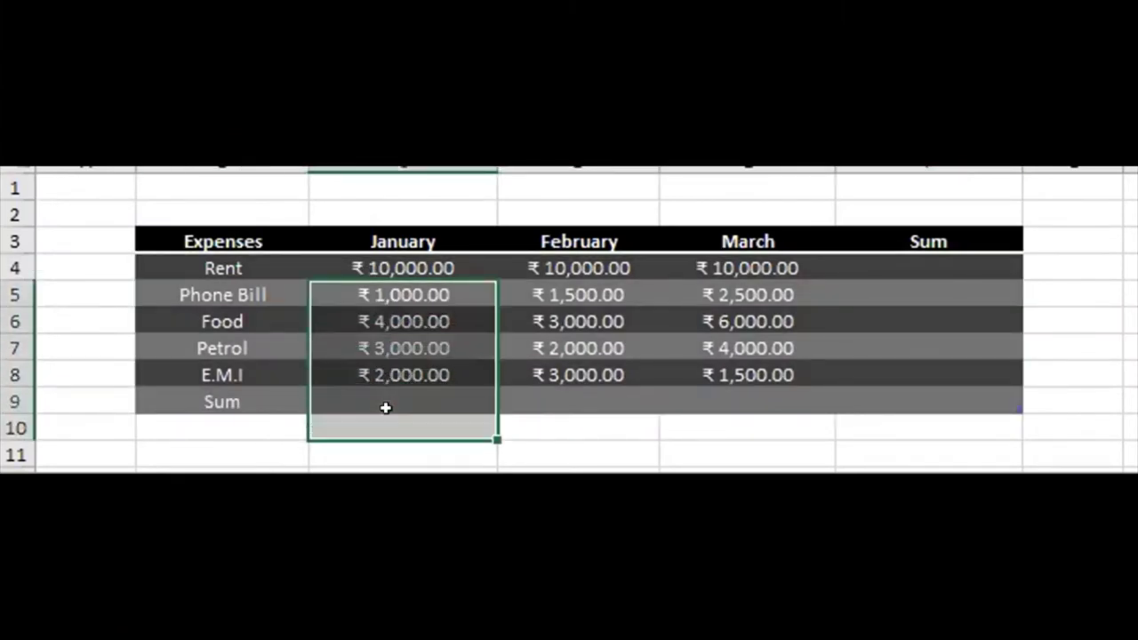
click(390, 401)
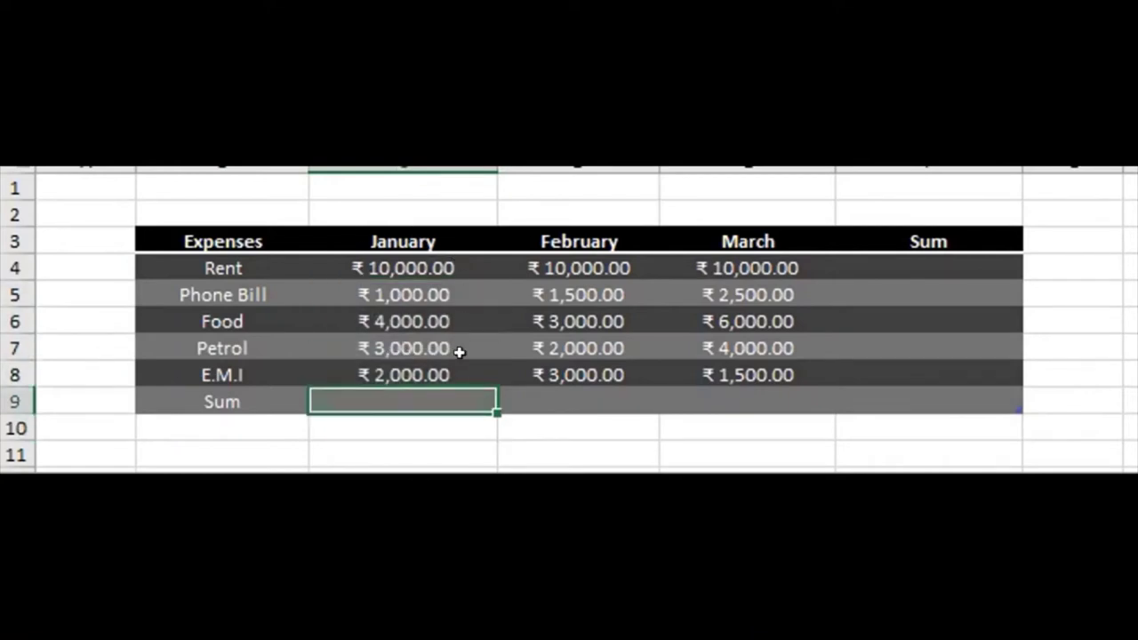
text(=su)
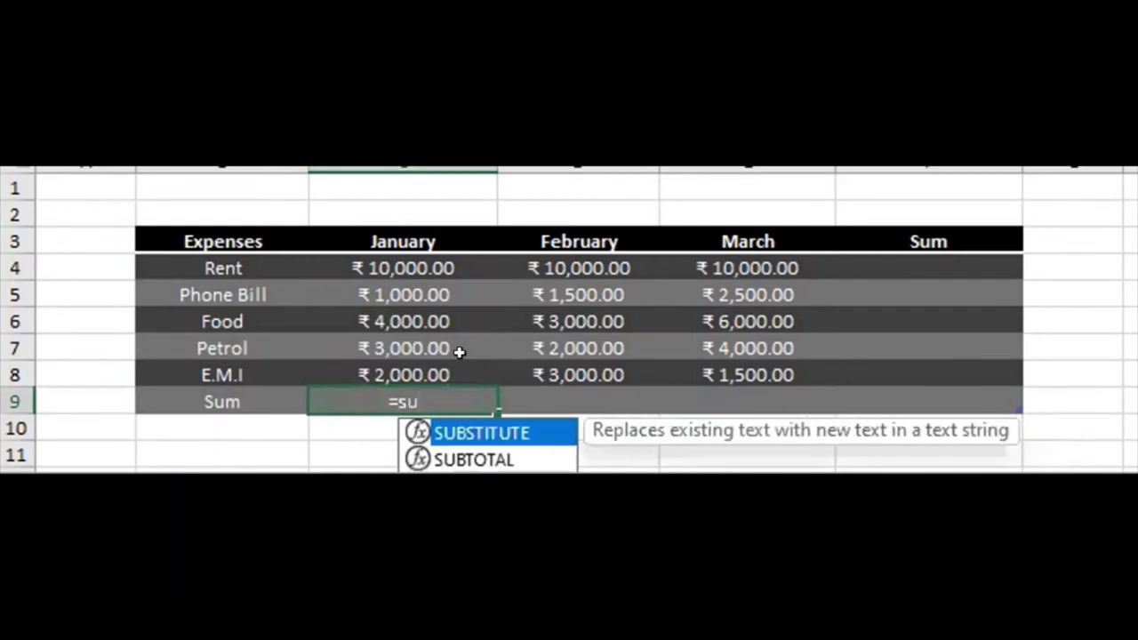
text(m)
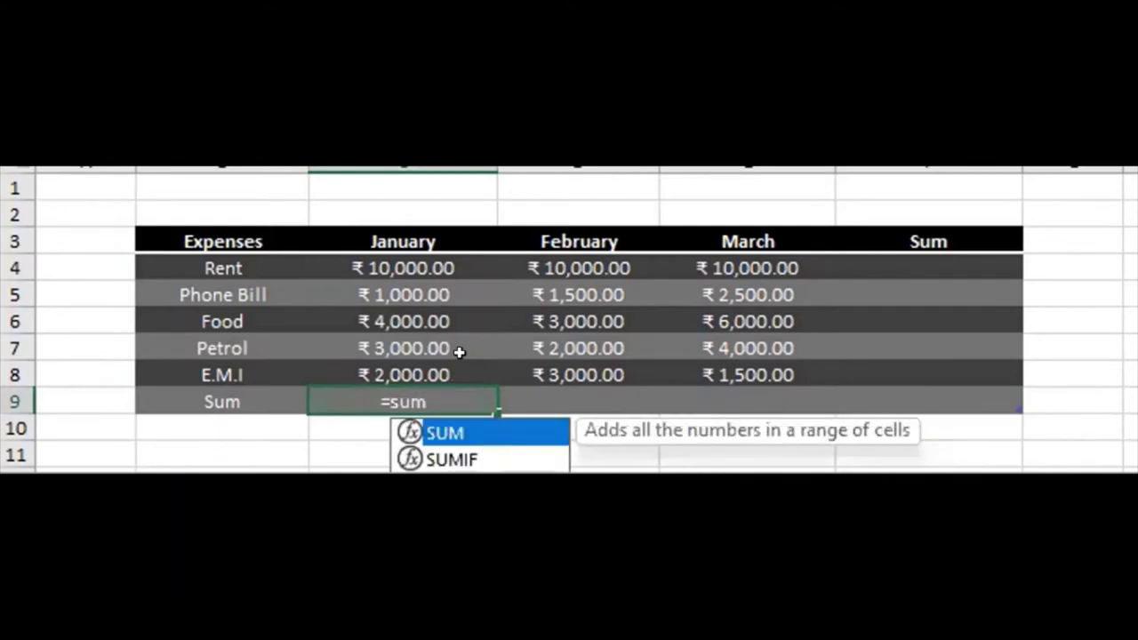
key(Tab)
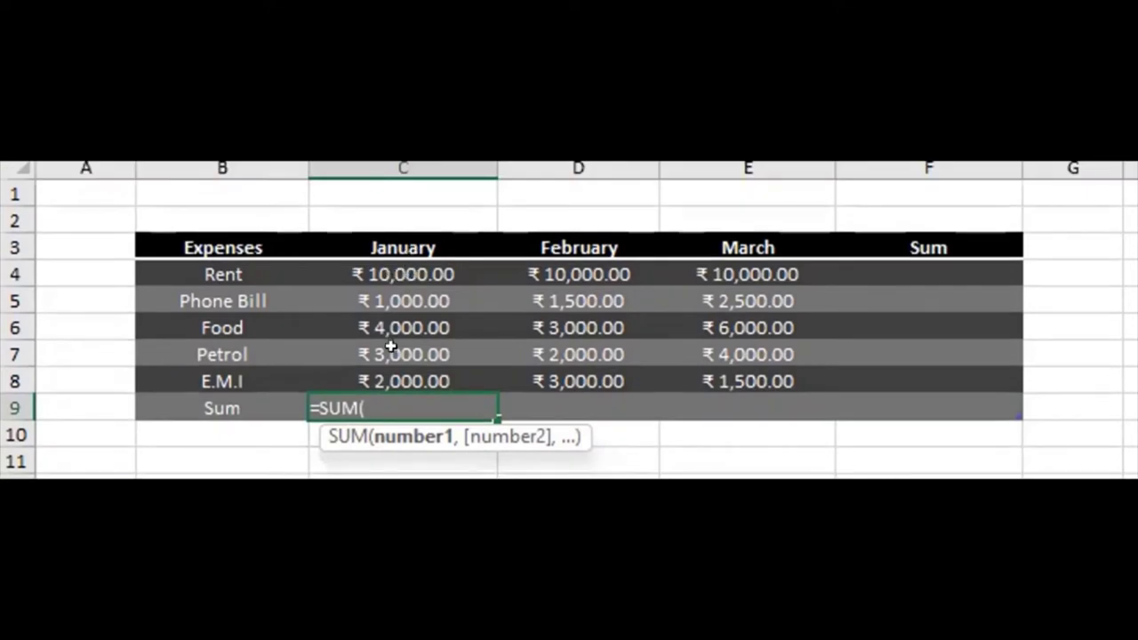
drag(388, 267, 391, 381)
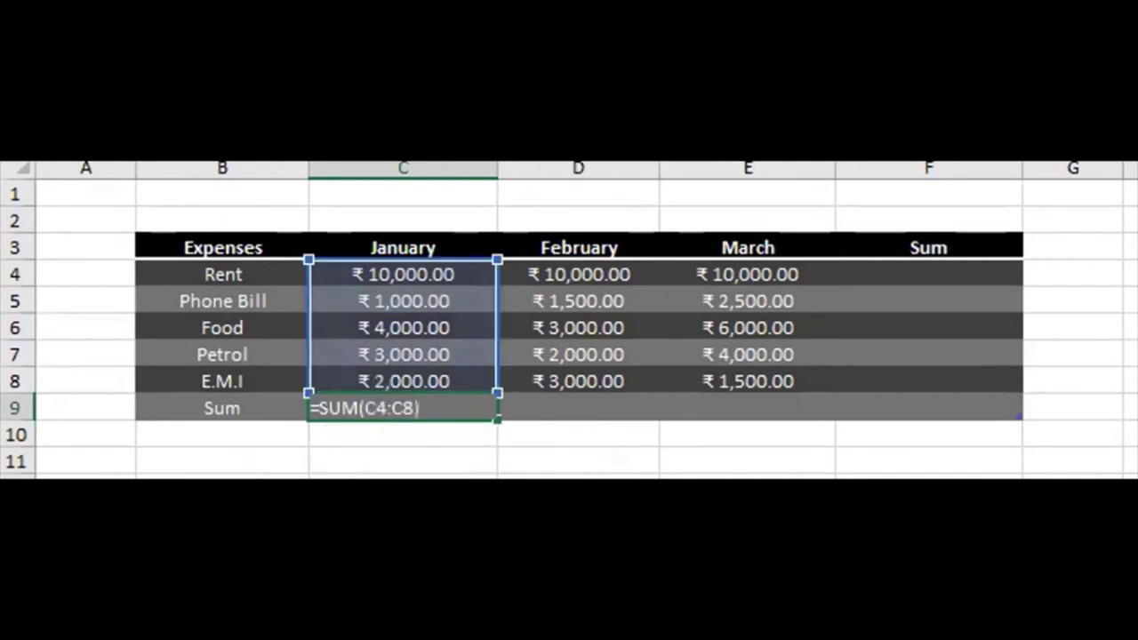
key(Return)
Clear the January total from cell C9 of the Sum row
drag(440, 267, 442, 354)
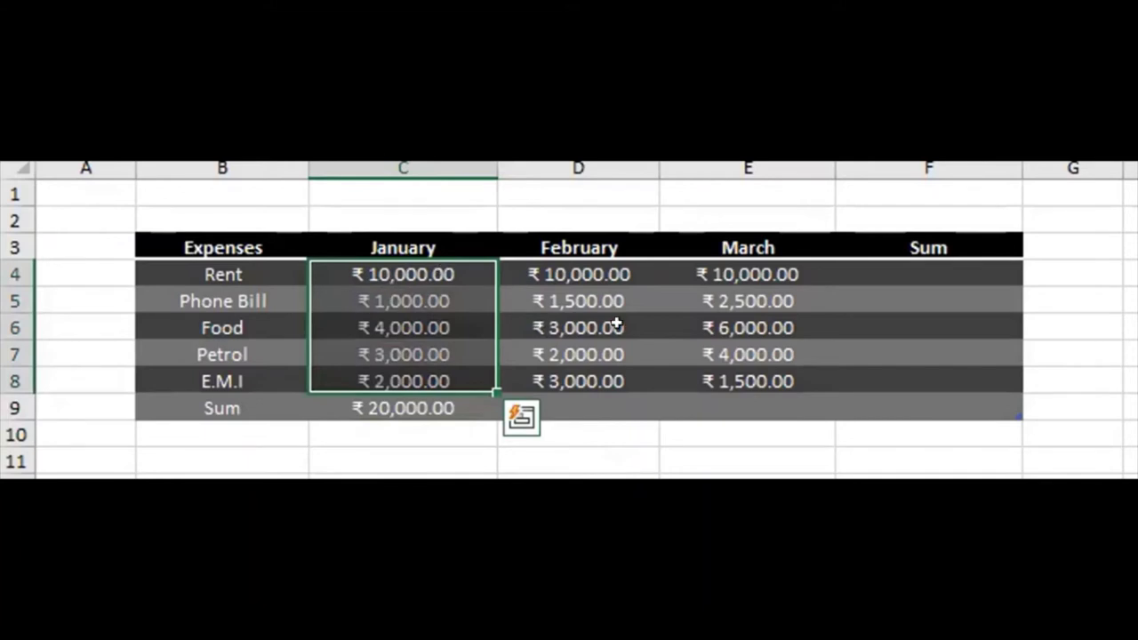
click(617, 402)
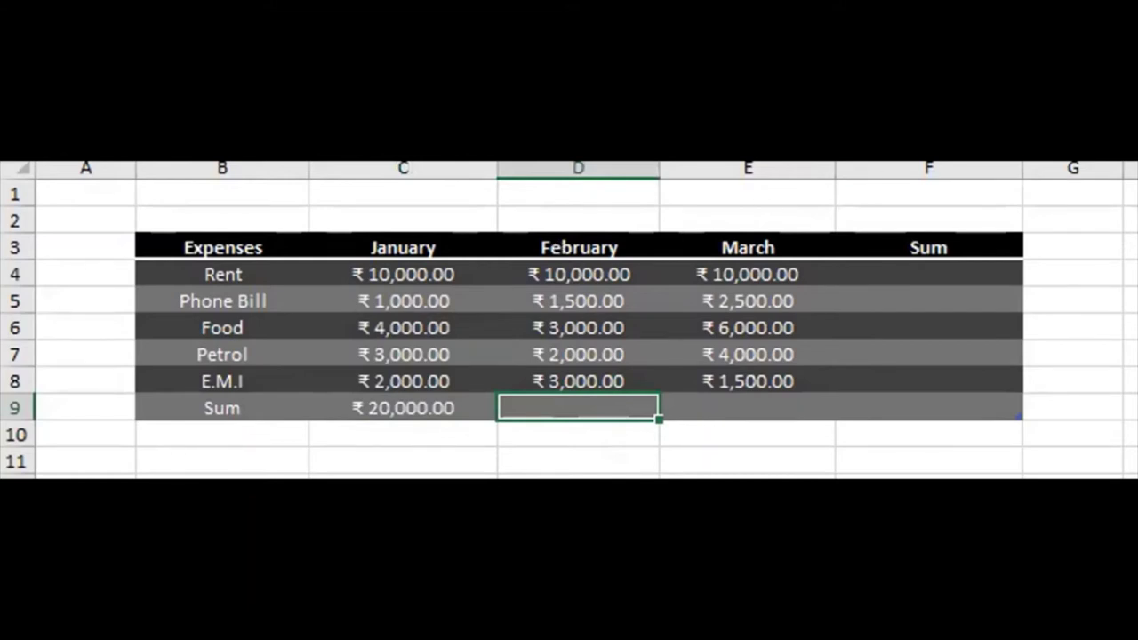
click(417, 402)
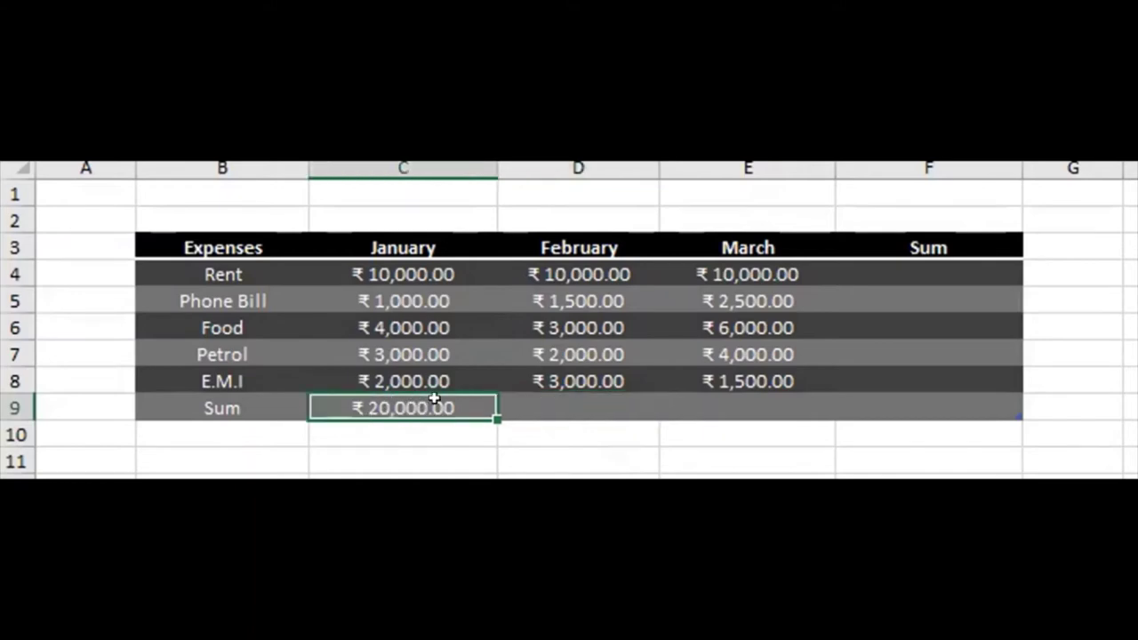
key(Delete)
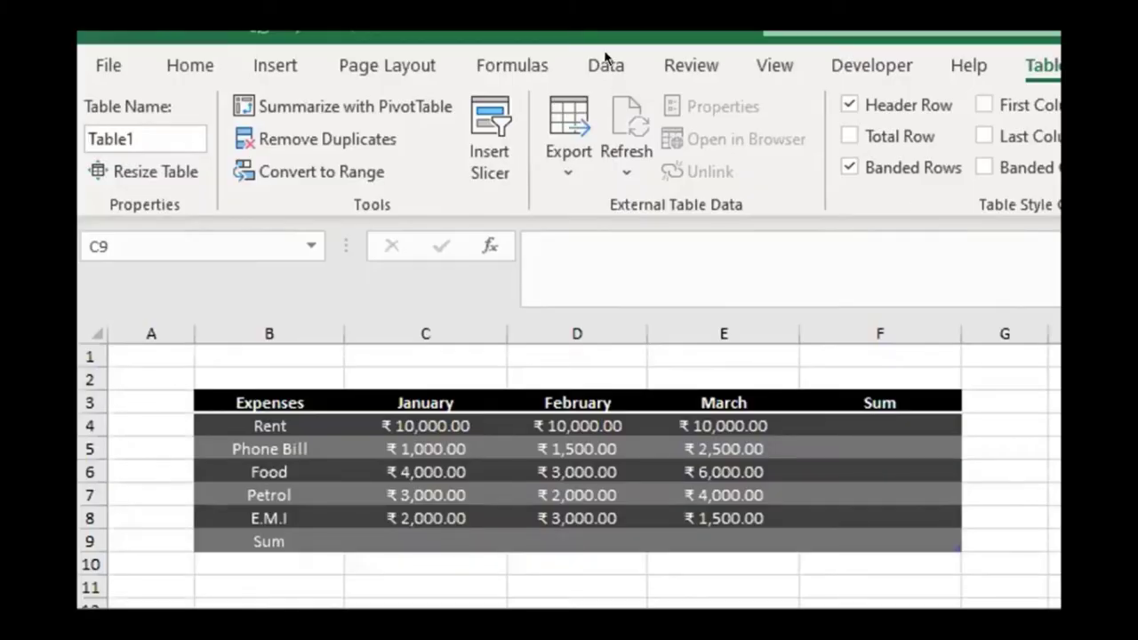
Insert a January total in the empty cell C9 with AutoSum
click(521, 63)
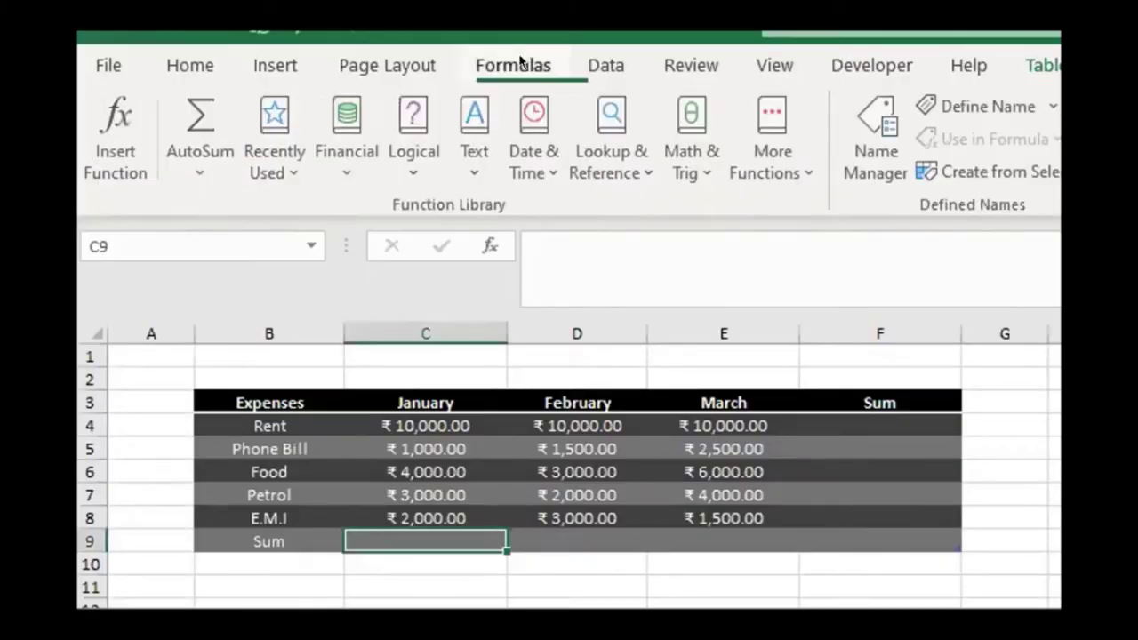
click(199, 113)
click(199, 113)
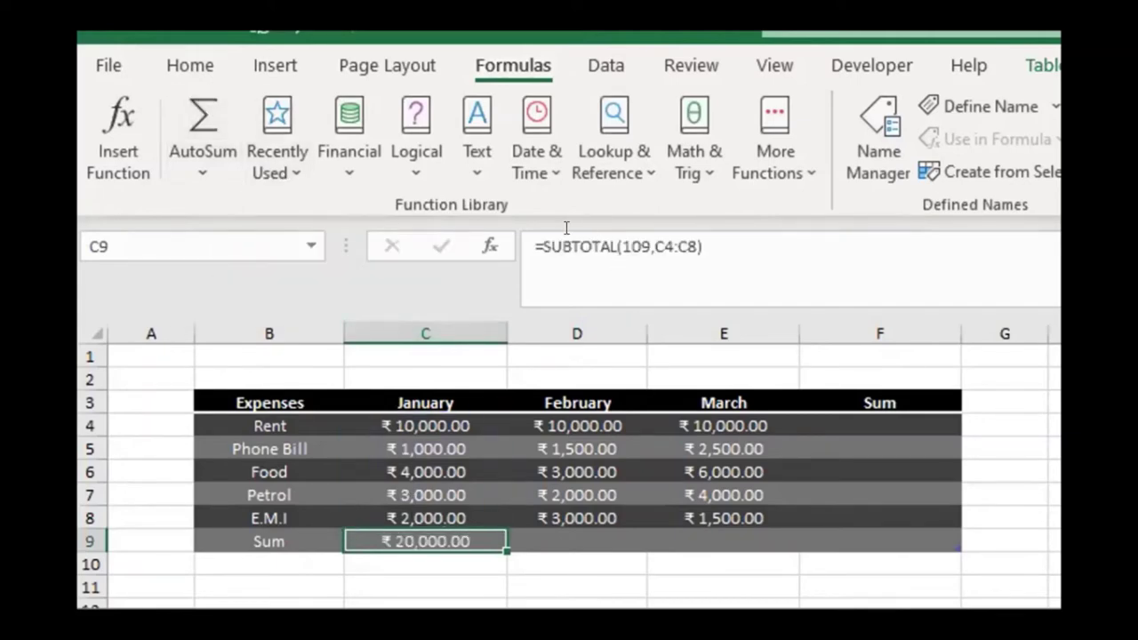
Try to replace the SUBTOTAL function in the C9 formula, and clear the cell's contents
double_click(566, 230)
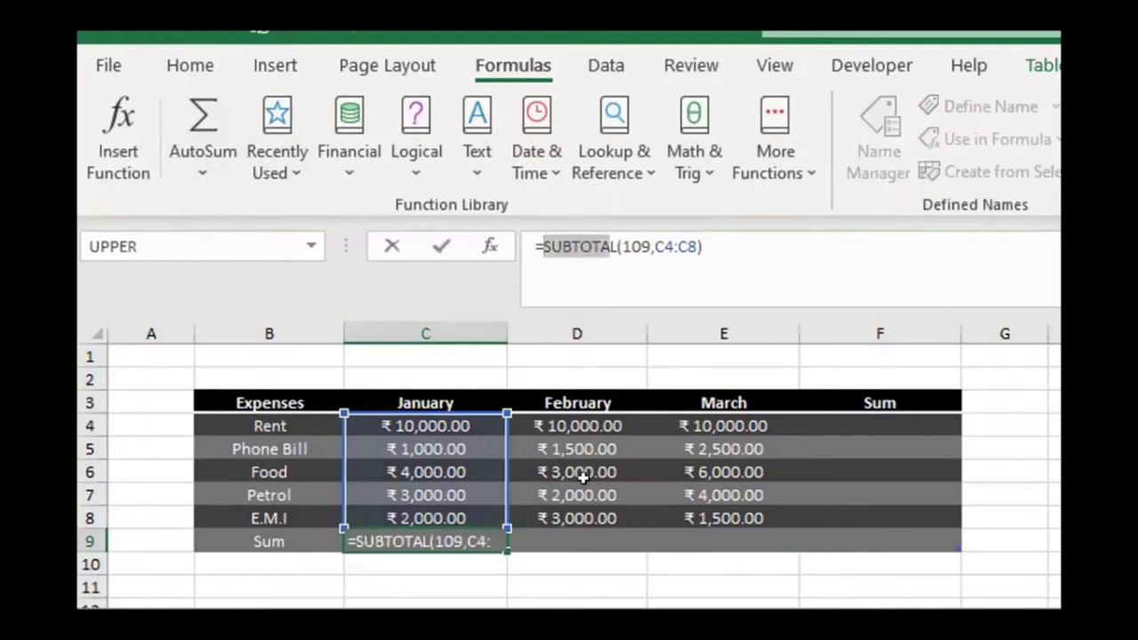
click(311, 245)
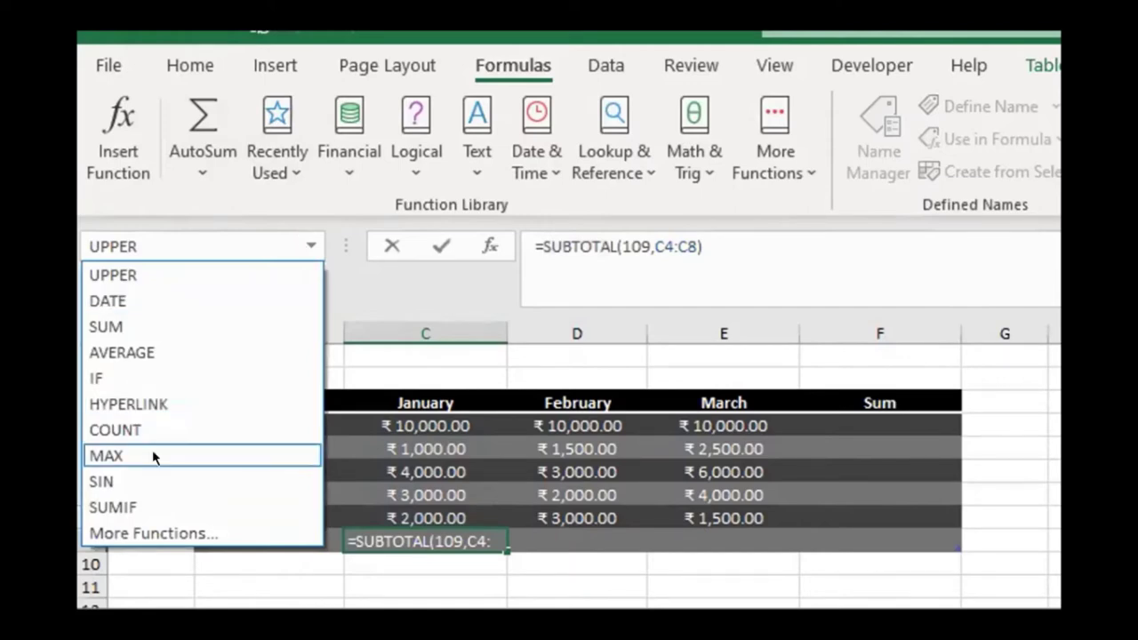
click(526, 537)
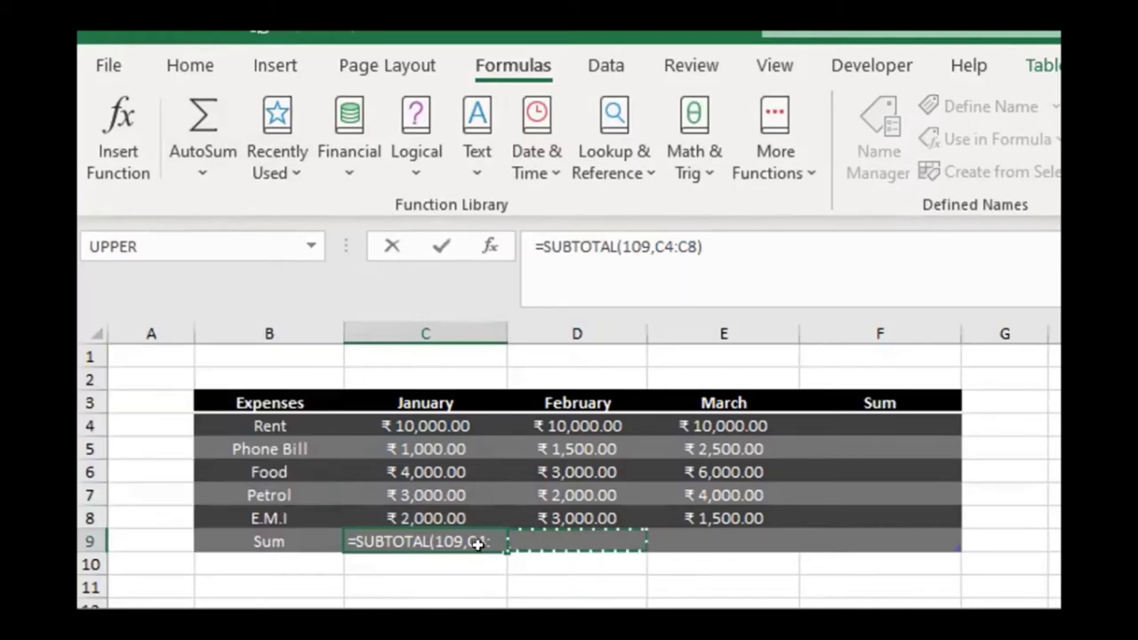
key(ctrl+z)
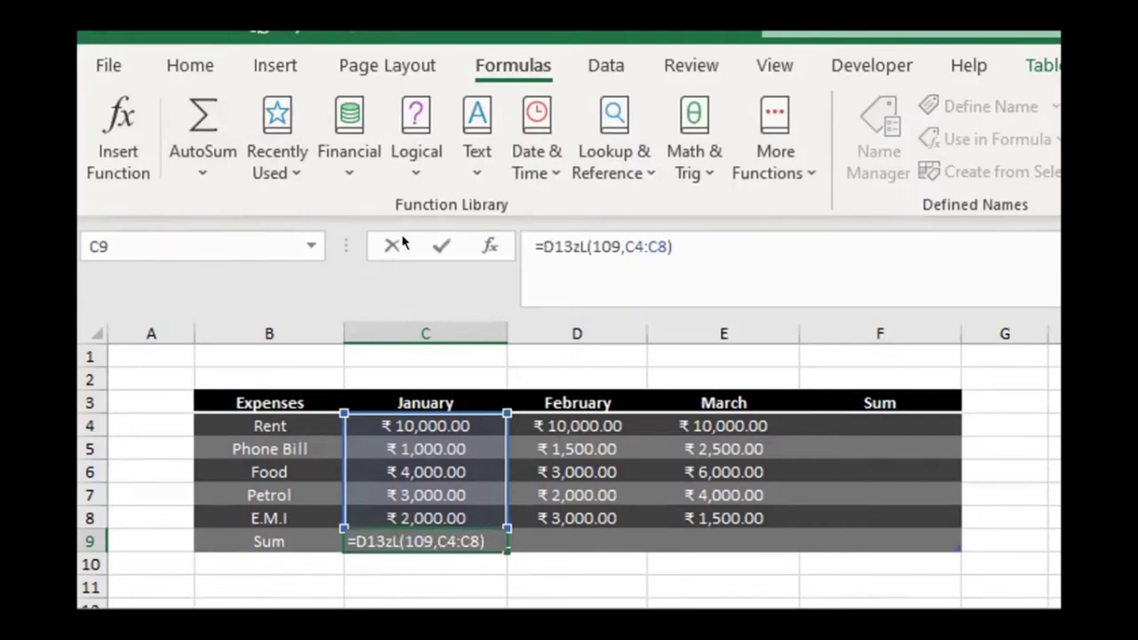
key(ctrl+a)
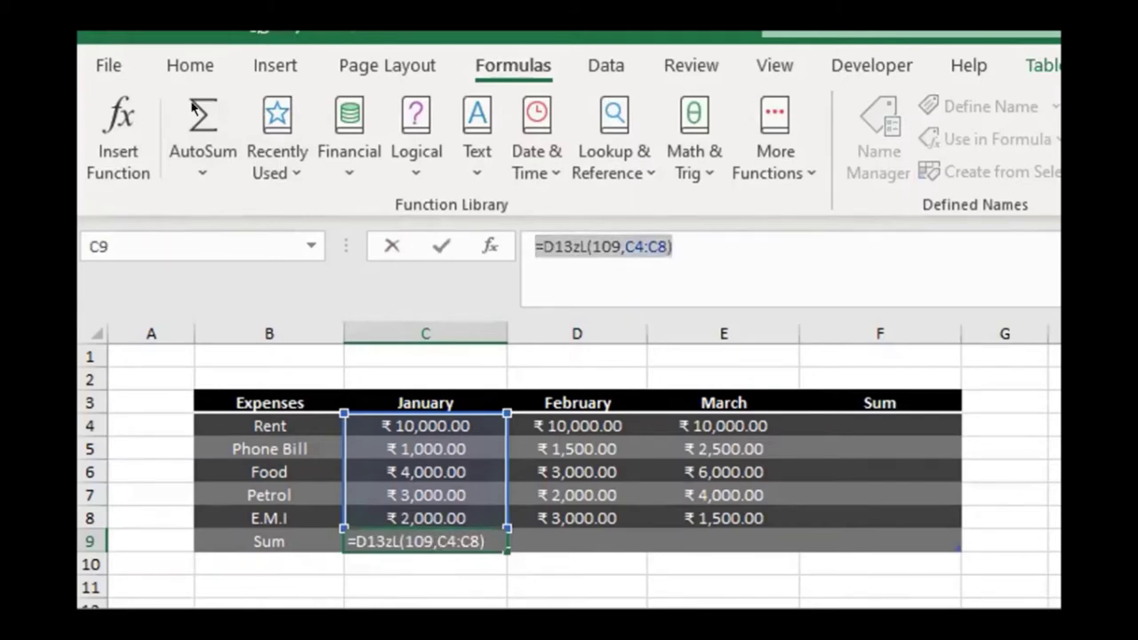
key(BackSpace)
key(Escape)
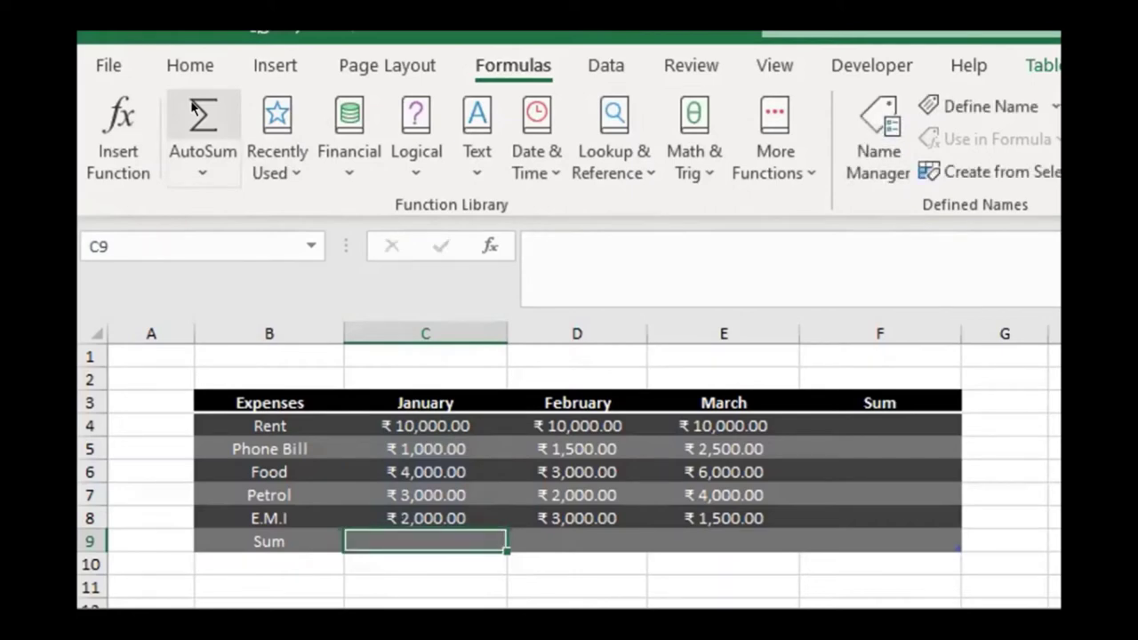
Use AutoSum in C9 to total the January expenses with =SUBTOTAL(109,C4:C8)
double_click(192, 105)
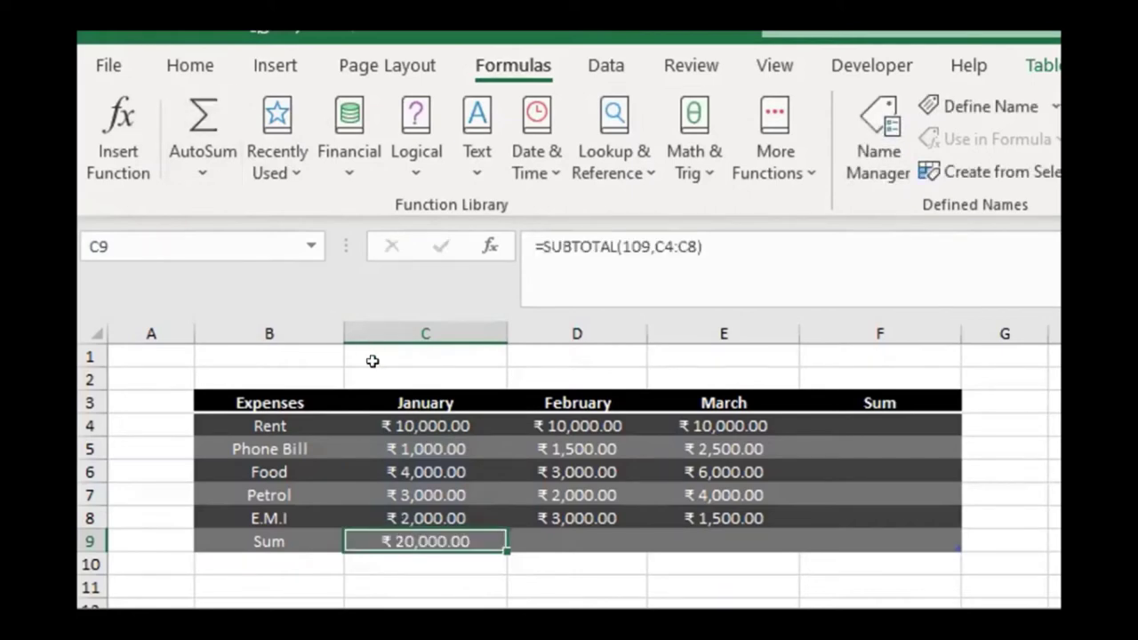
text(\)
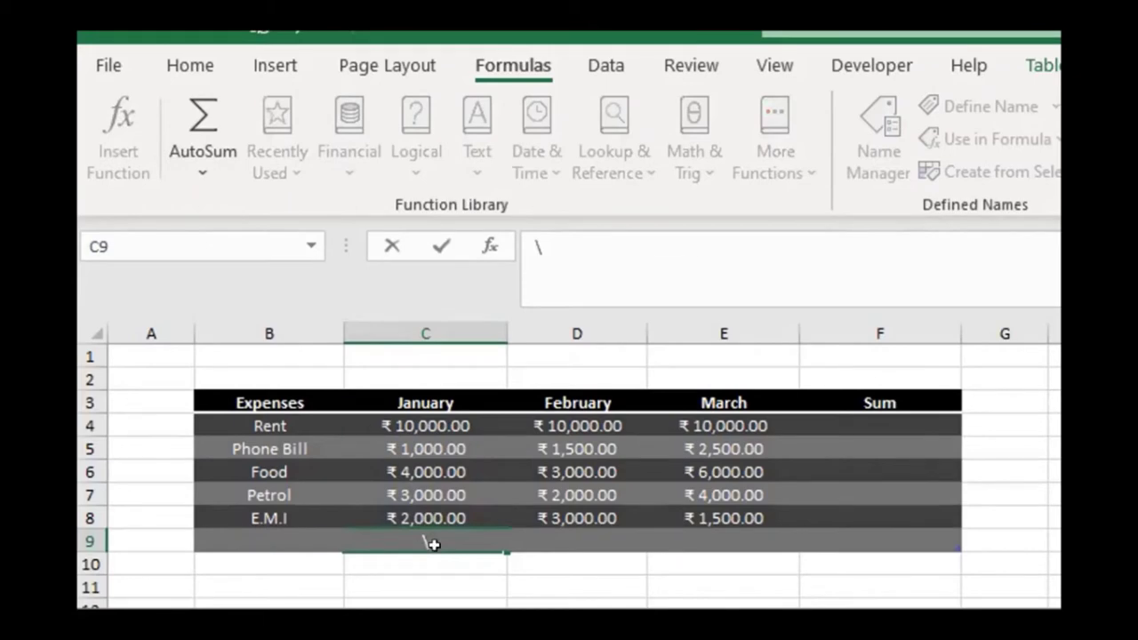
key(alt+equal)
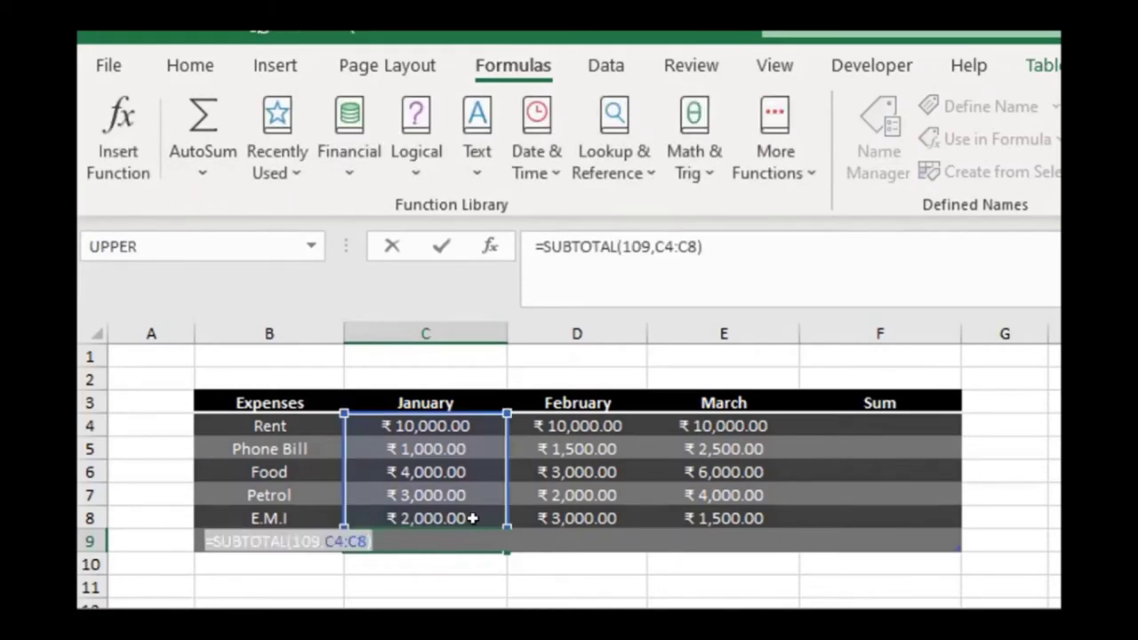
key(Return)
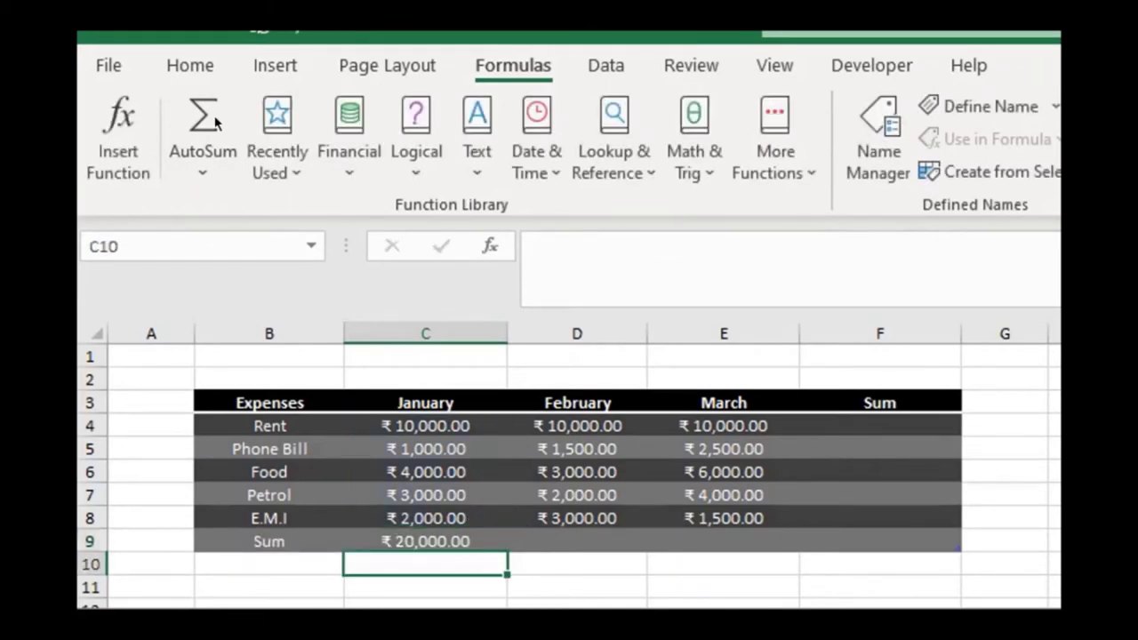
Add the matching SUBTOTAL formulas for February and March in cells D9 and E9
click(564, 545)
key(ctrl+r)
click(716, 542)
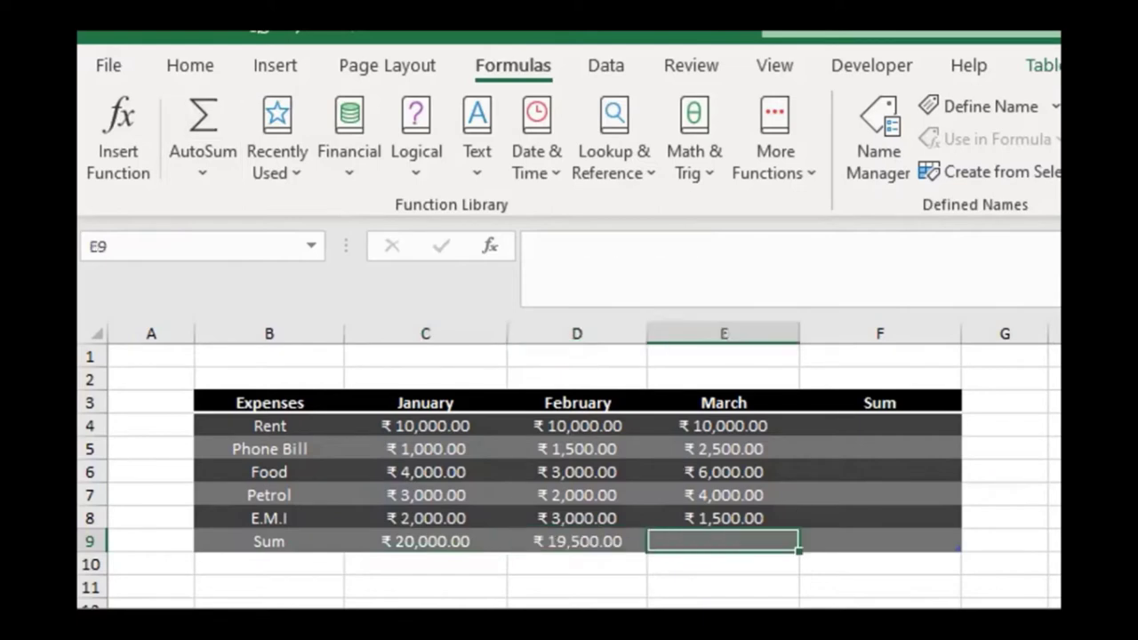
key(ctrl+r)
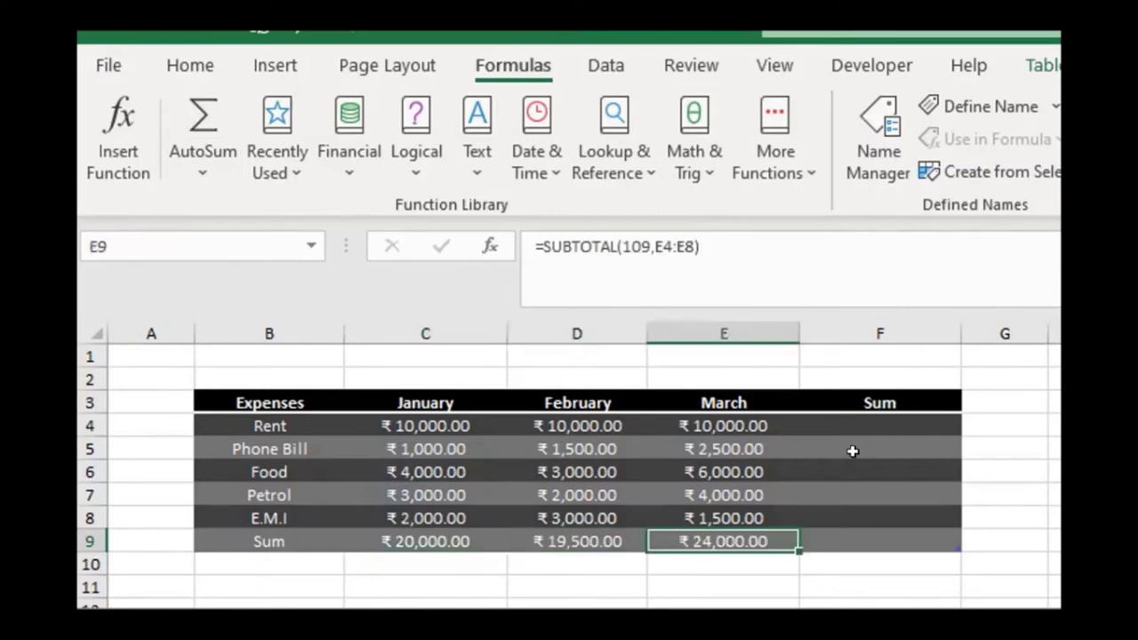
Sum January to March for every row of the Sum column with AutoSum in F4, using =SUM(Table1[@[January]:[March]])
drag(857, 429, 888, 524)
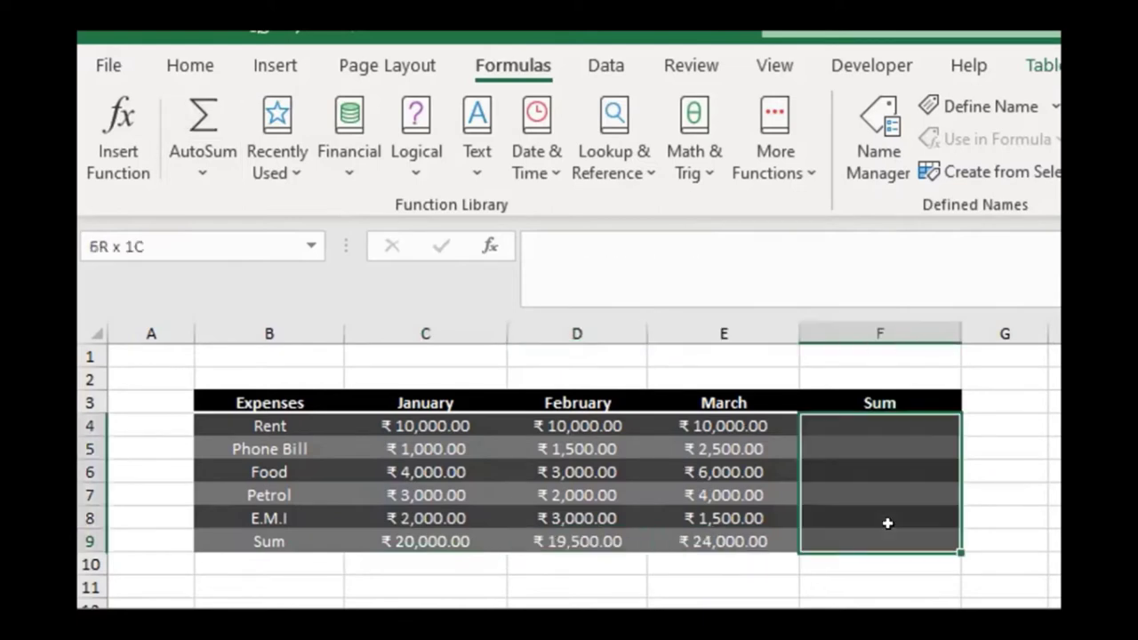
drag(872, 480, 877, 424)
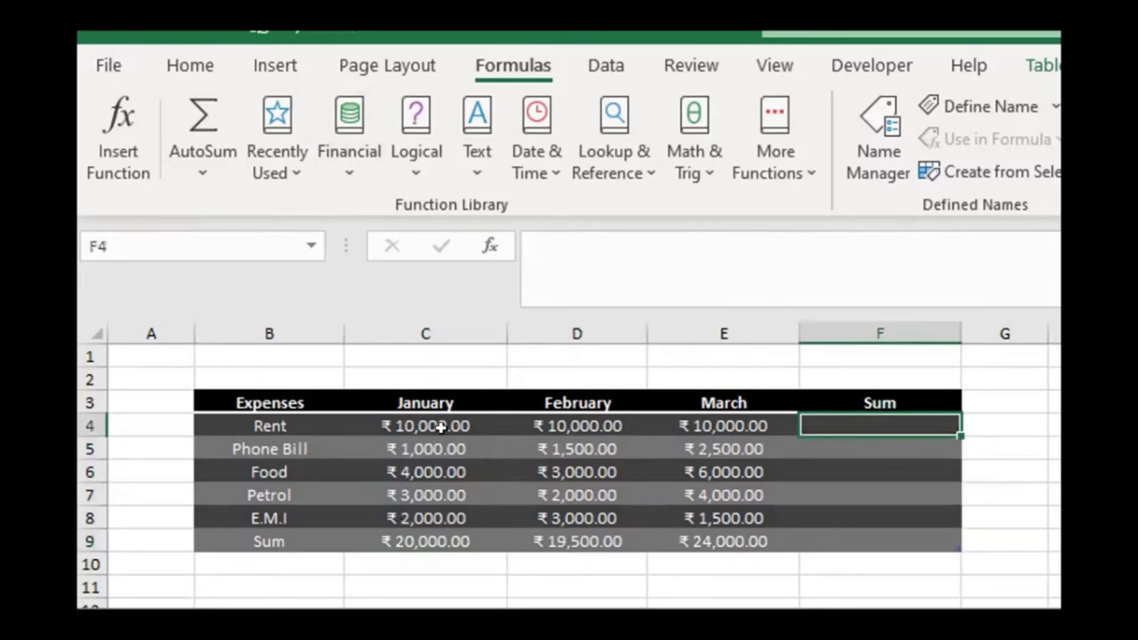
key(alt+equal)
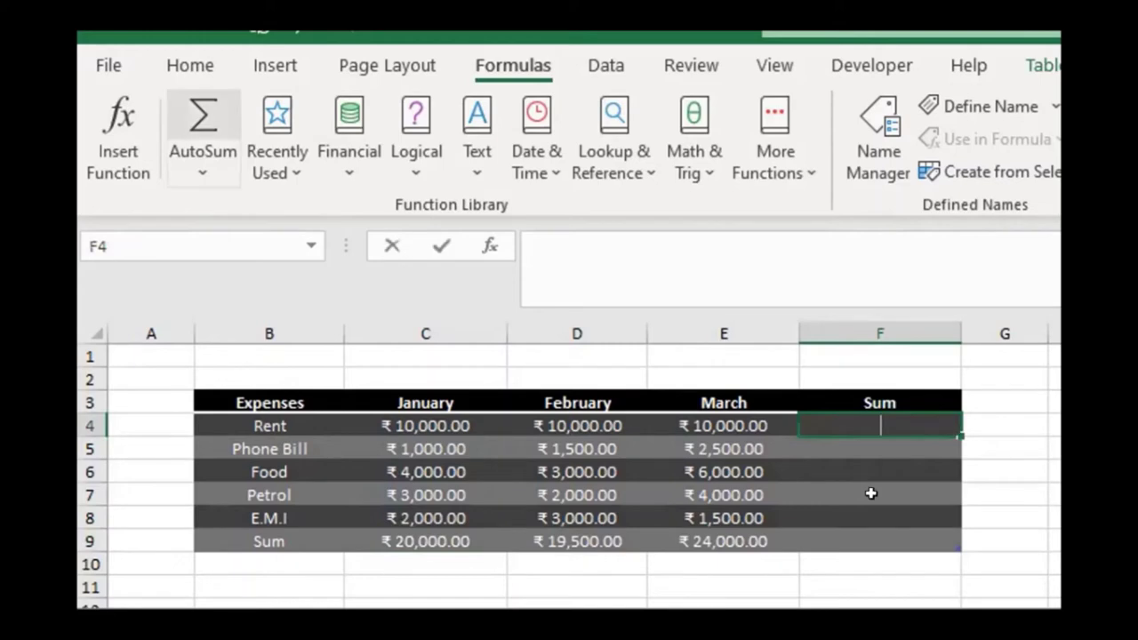
key(Return)
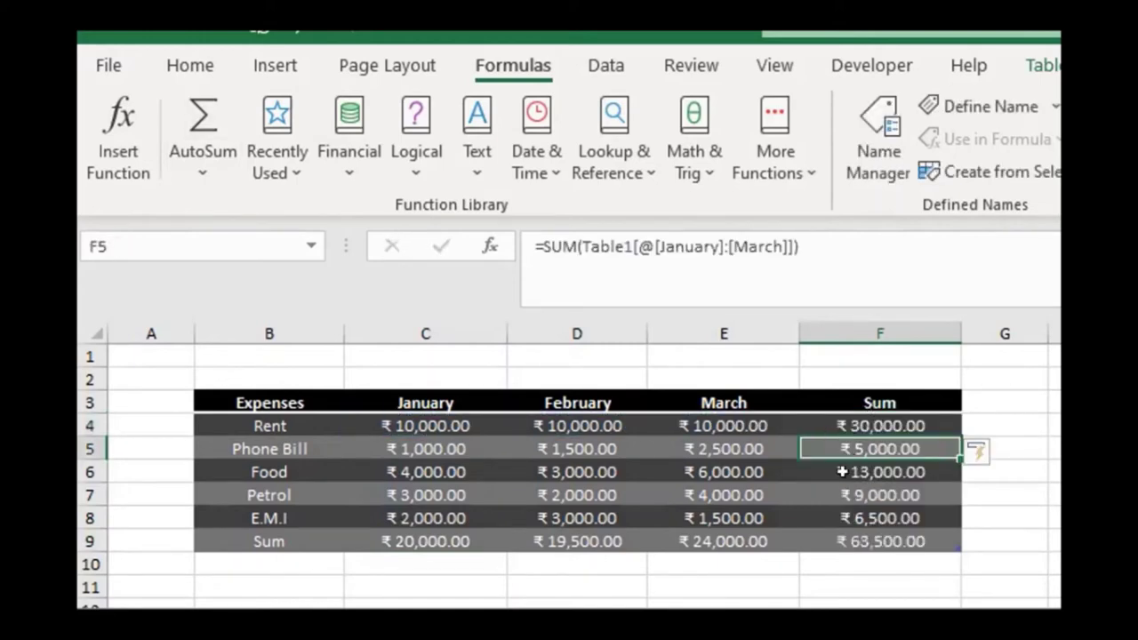
click(848, 471)
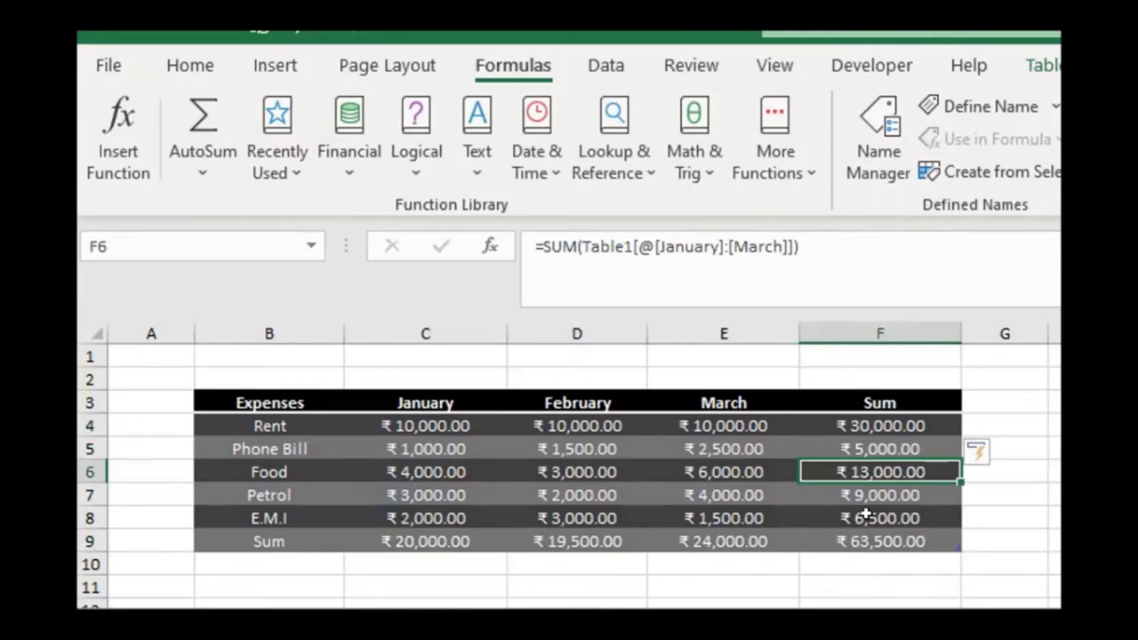
key(Down)
key(Down)
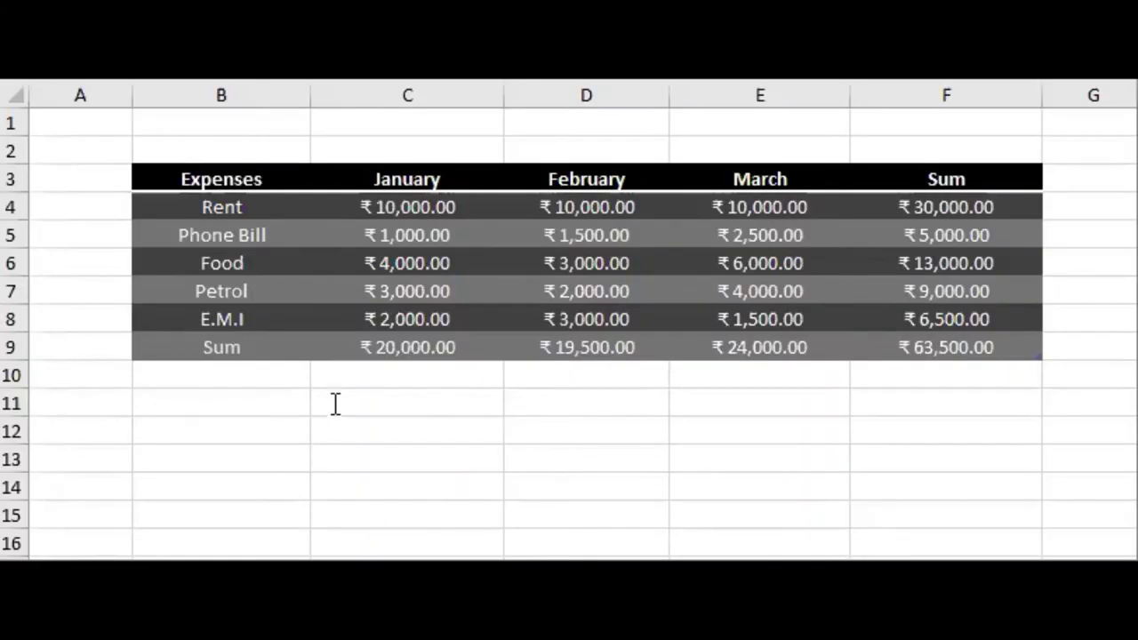
click(307, 402)
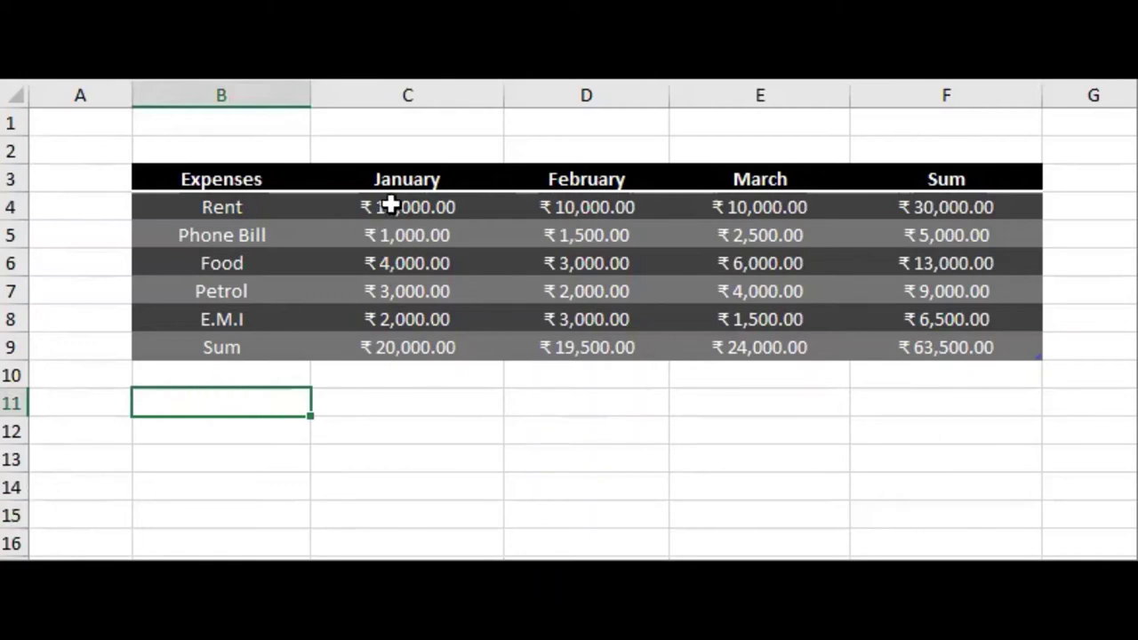
drag(394, 198, 767, 318)
click(940, 283)
drag(957, 199, 960, 299)
click(922, 397)
Enter the labels MAX in cell B12 and MIN in cell B13 below the expense table
click(220, 409)
click(226, 427)
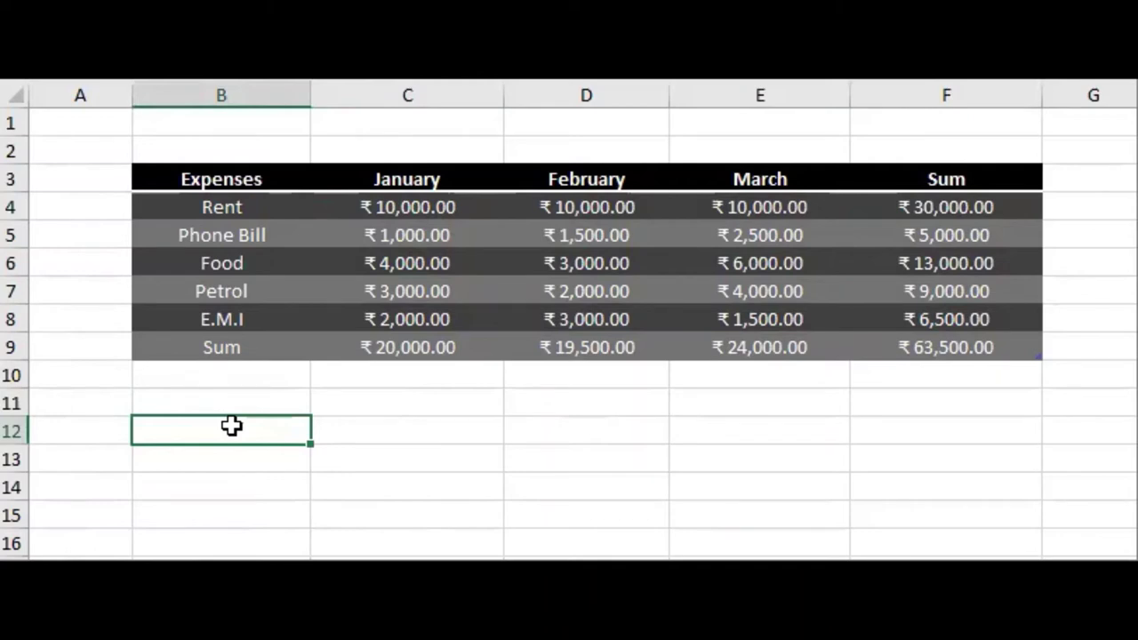
text(MZ)
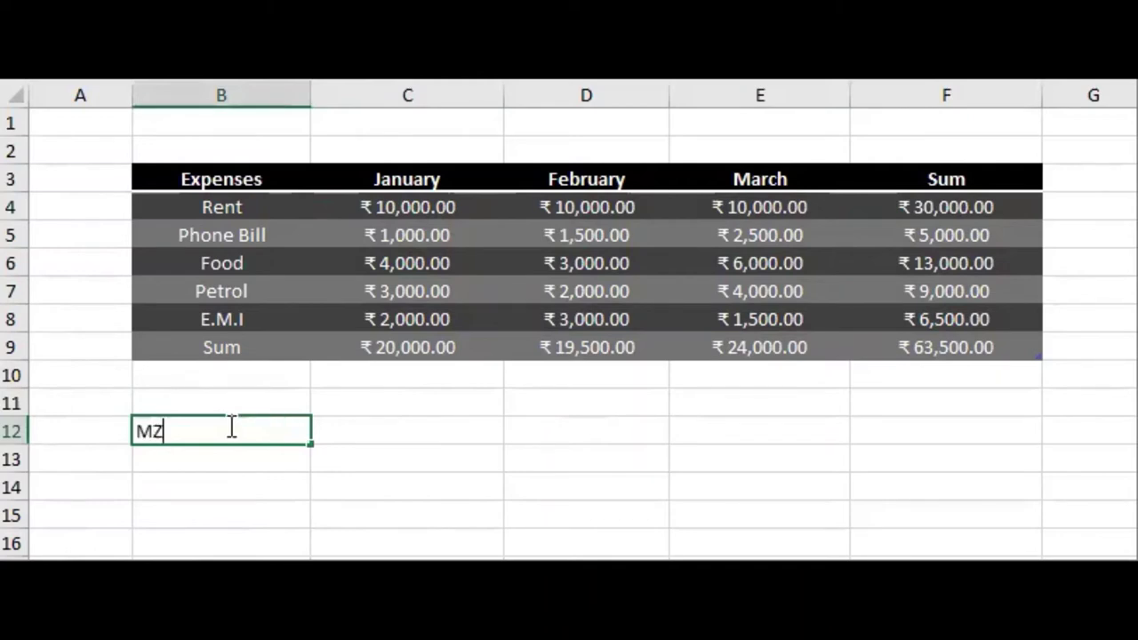
text(AX)
key(Return)
text(MIN)
click(231, 427)
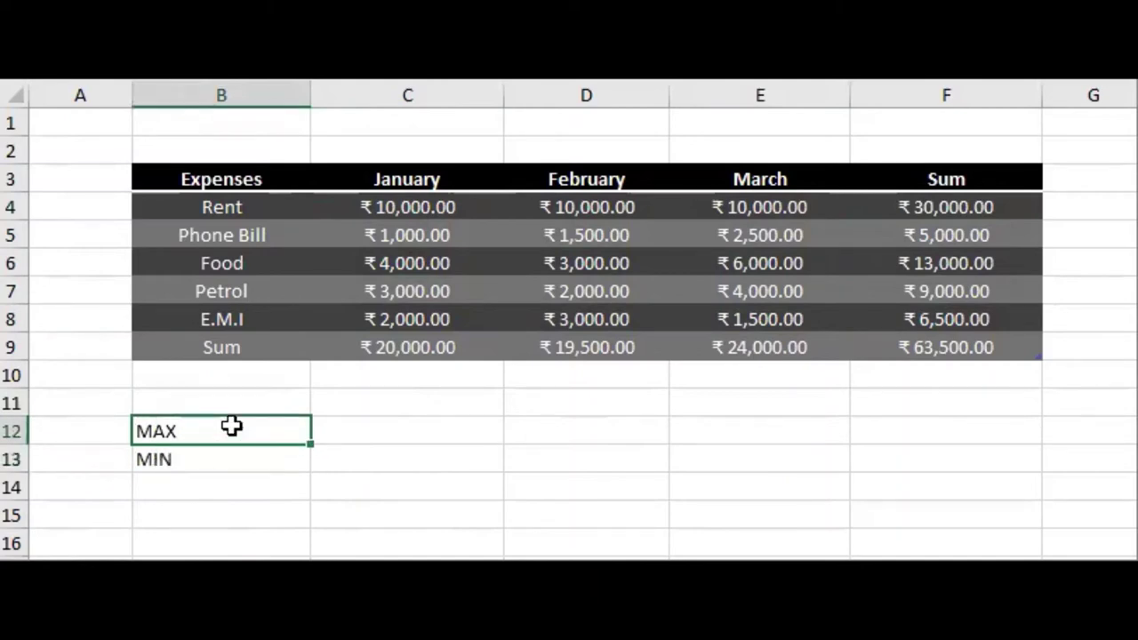
Enter the label AVERAGE in cell B14, in capitals, below the MIN label
key(Down)
key(Down)
text(Average)
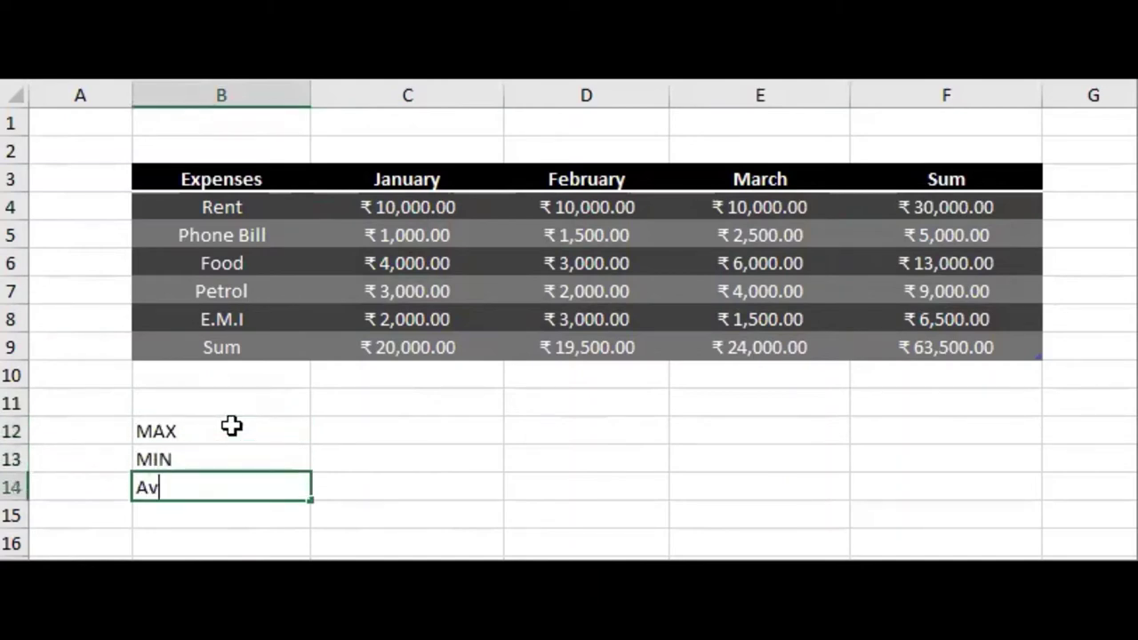
key(BackSpace)
key(BackSpace)
key(BackSpace)
key(BackSpace)
key(BackSpace)
text(VE)
key(BackSpace)
text(RAGE)
click(160, 488)
key(BackSpace)
key(Return)
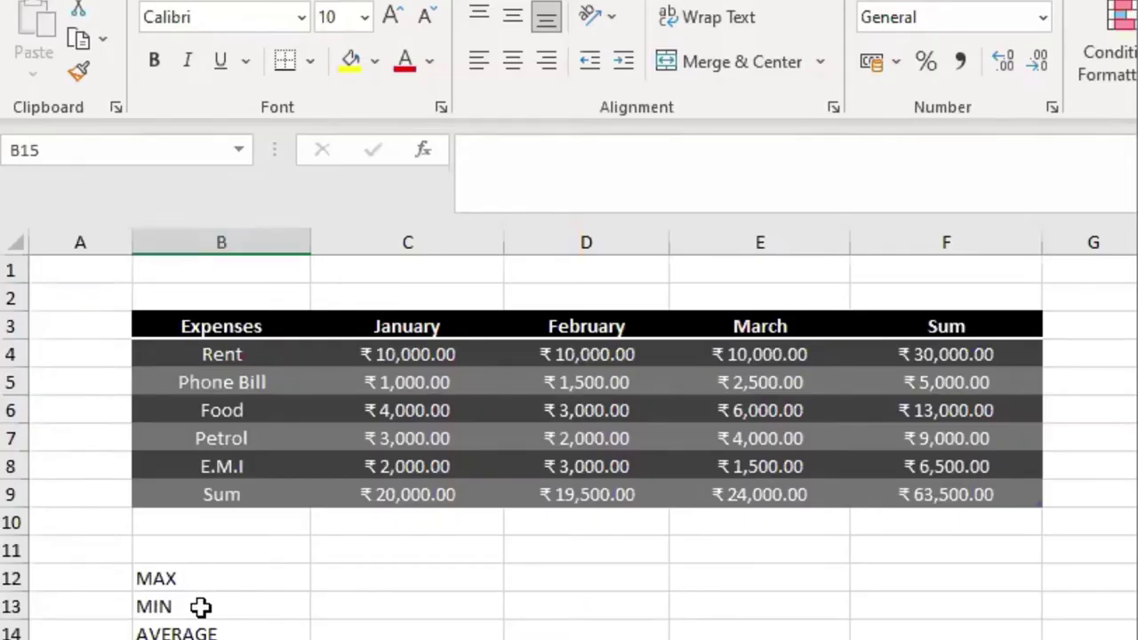
Center the MAX, MIN and AVERAGE labels in B12:B14 both horizontally and vertically
drag(208, 573, 209, 634)
click(512, 61)
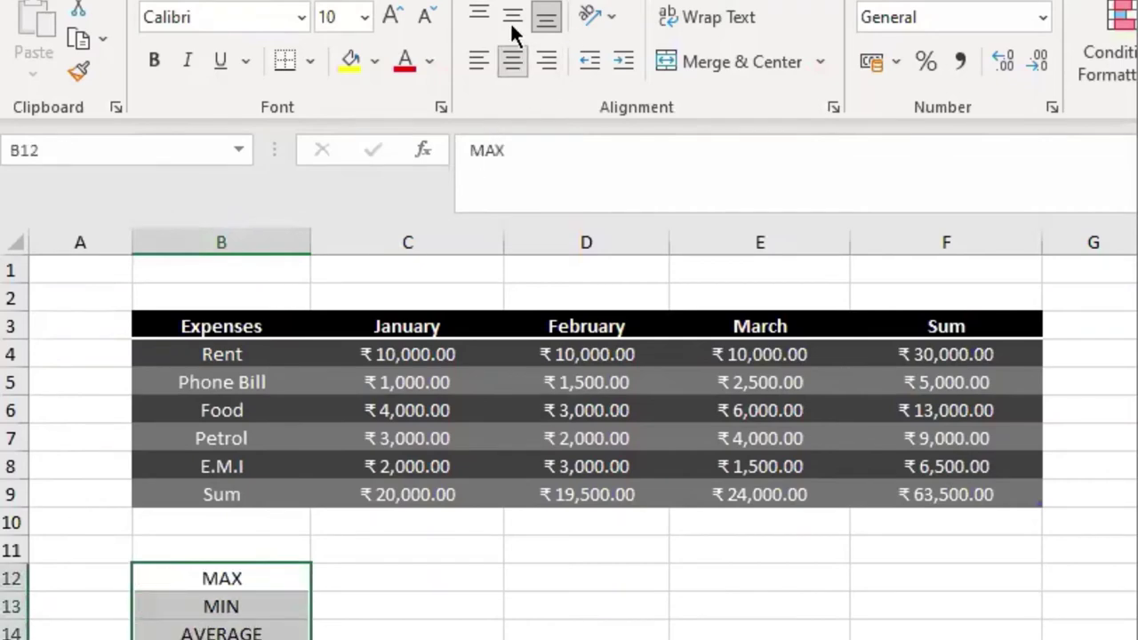
click(382, 605)
Increase the height of rows 12 to 14 that hold the MAX, MIN and AVERAGE labels
drag(262, 579, 269, 633)
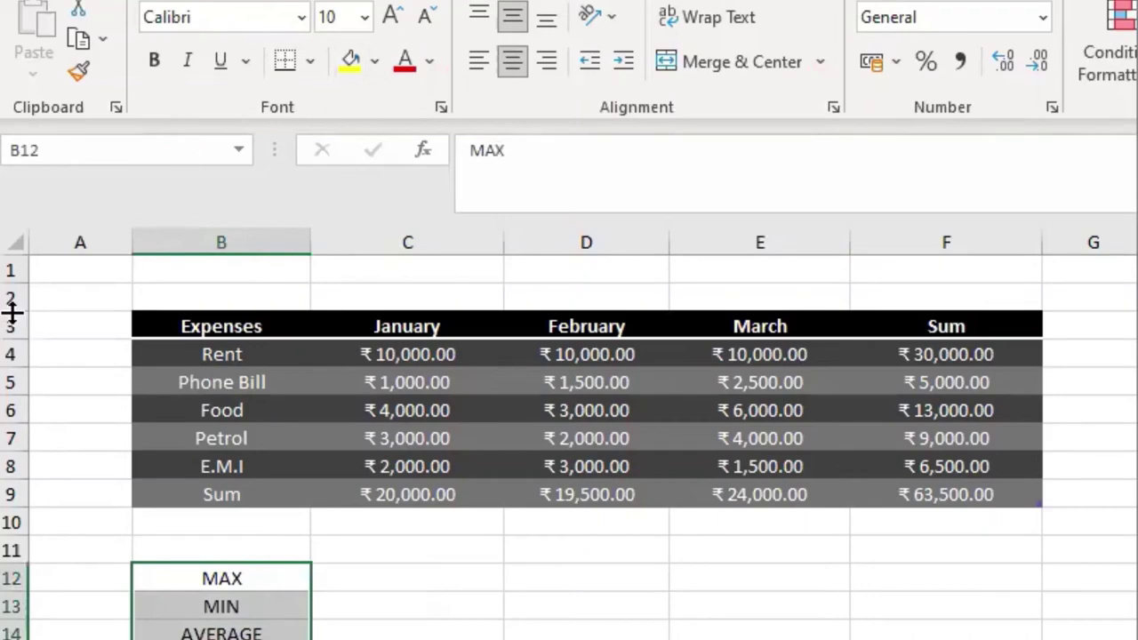
drag(11, 620, 11, 637)
drag(18, 591, 17, 607)
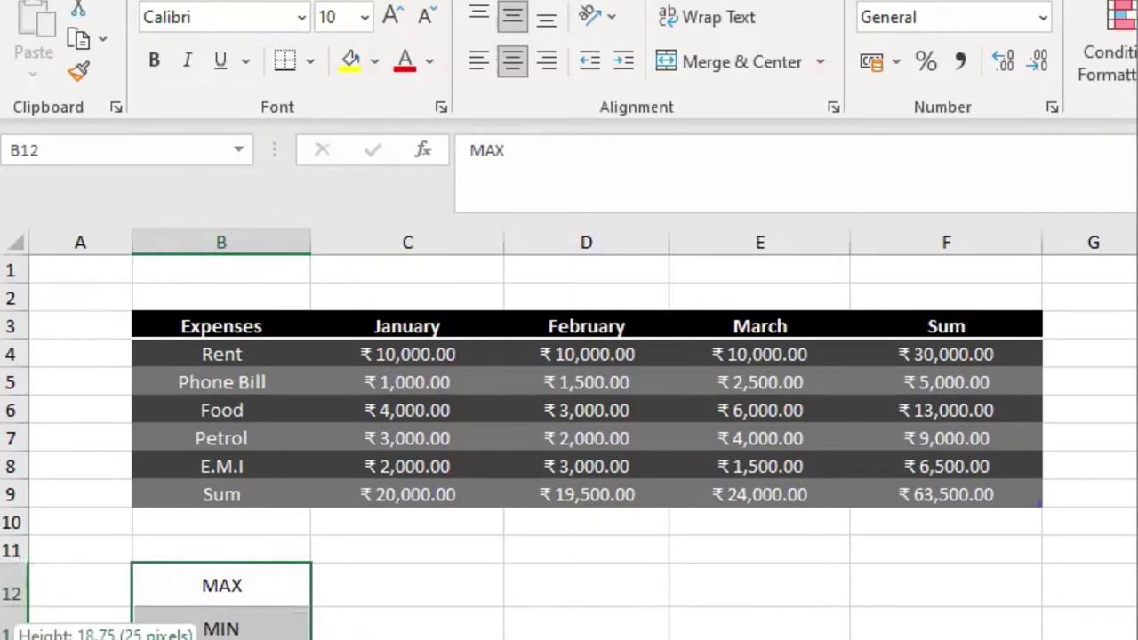
click(409, 623)
click(419, 575)
Fill the label cells B12:B14 with light gold and apply All Borders to them
drag(203, 594, 218, 639)
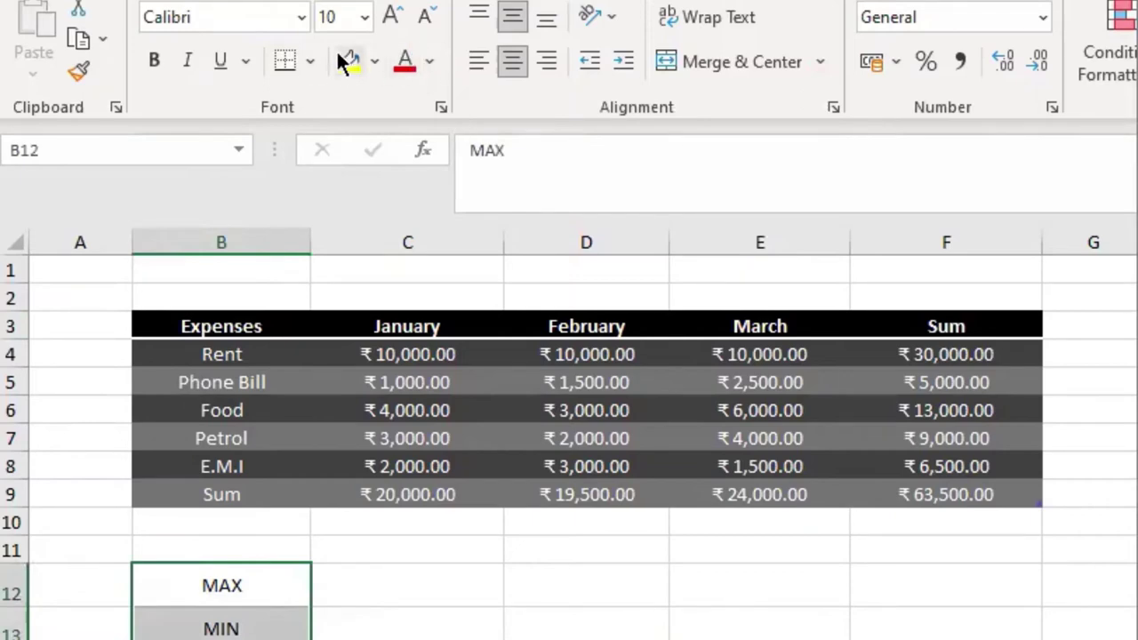
click(375, 58)
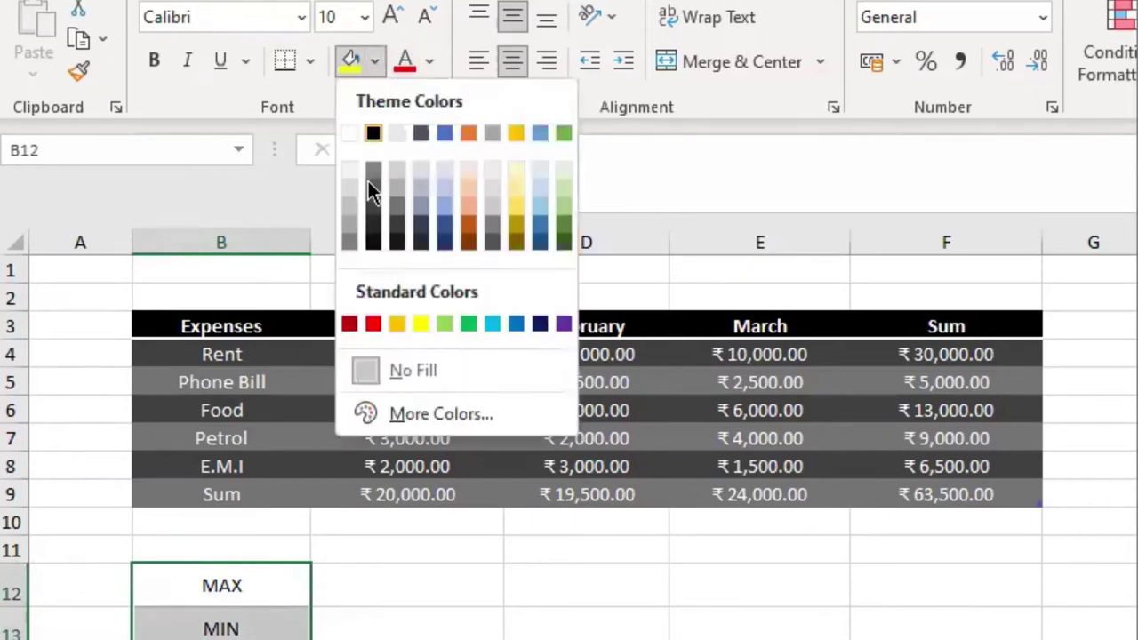
click(510, 186)
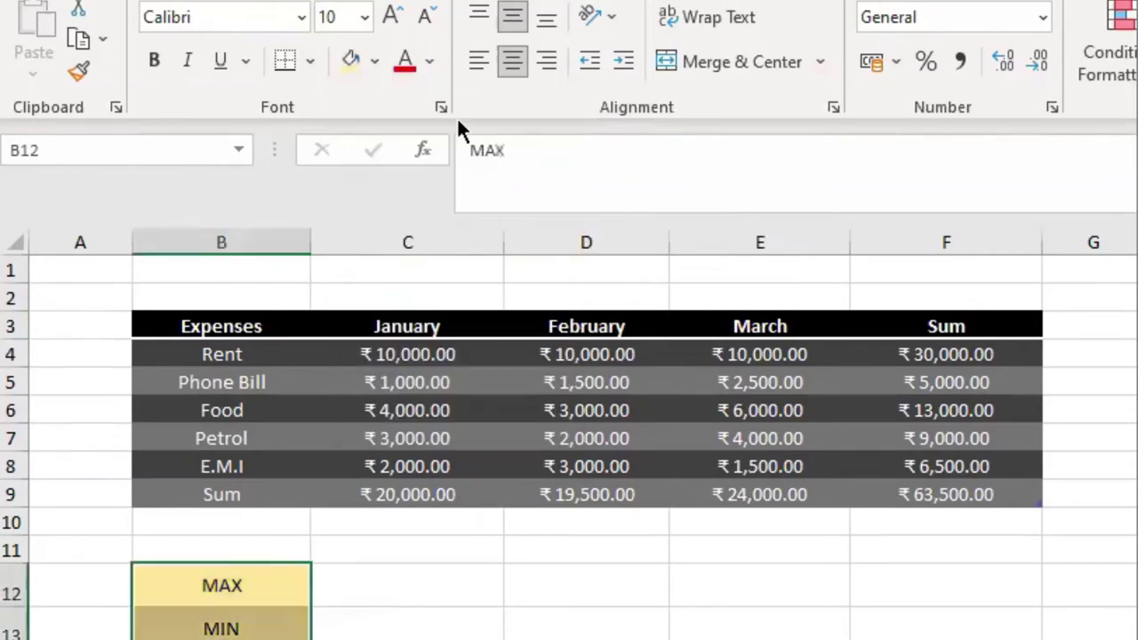
click(311, 60)
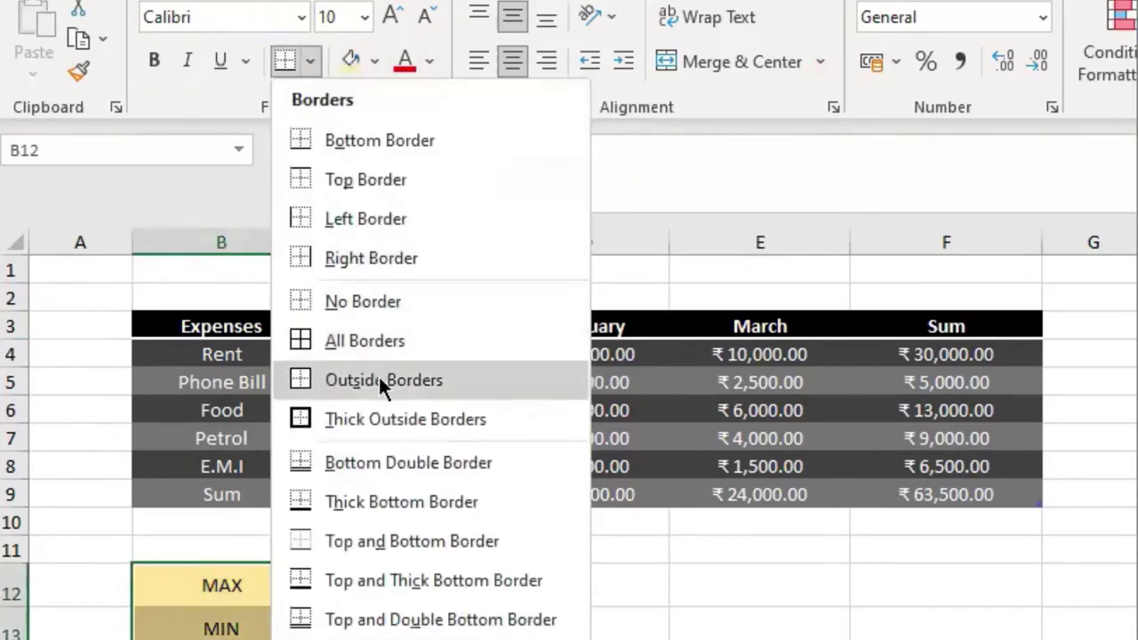
click(385, 342)
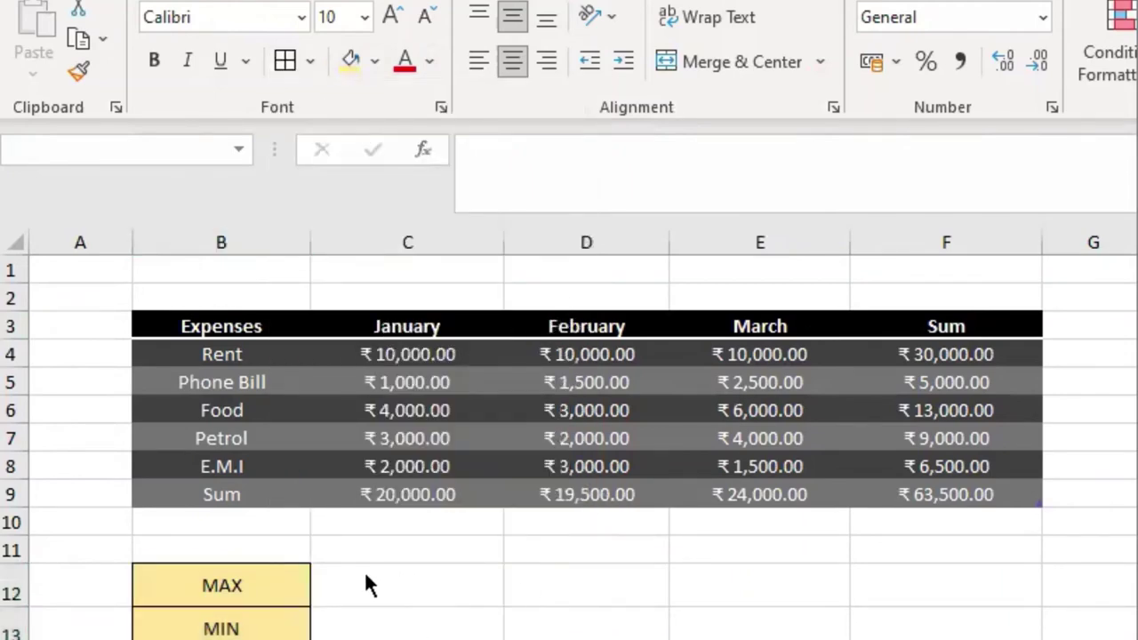
click(221, 586)
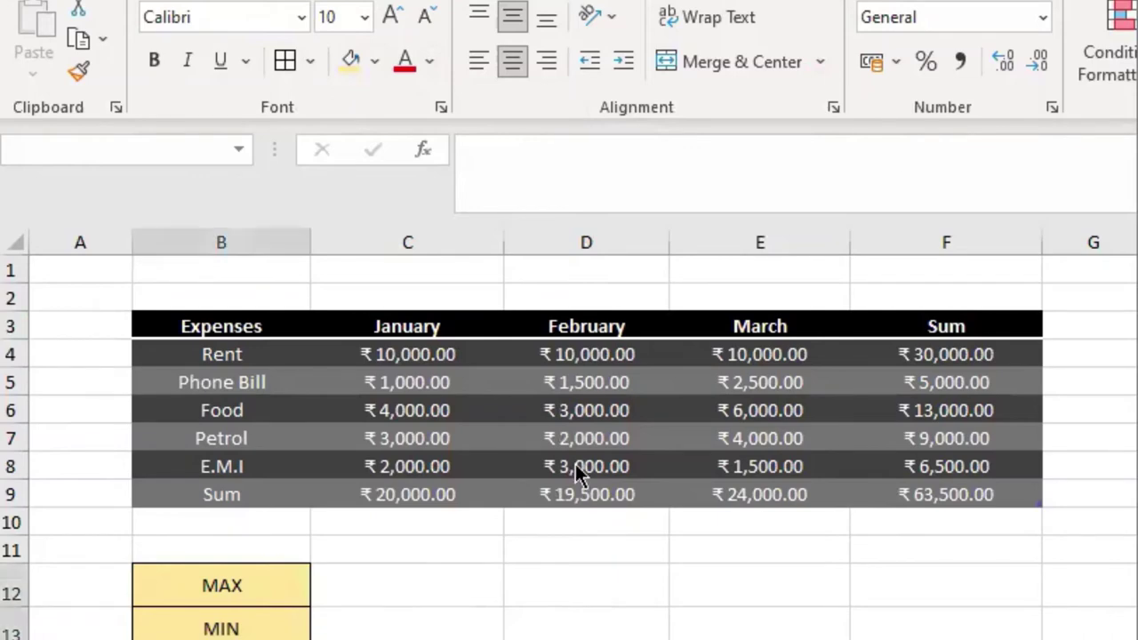
Calculate the highest January expense in cell C12 with =MAX(C4:C8)
click(410, 569)
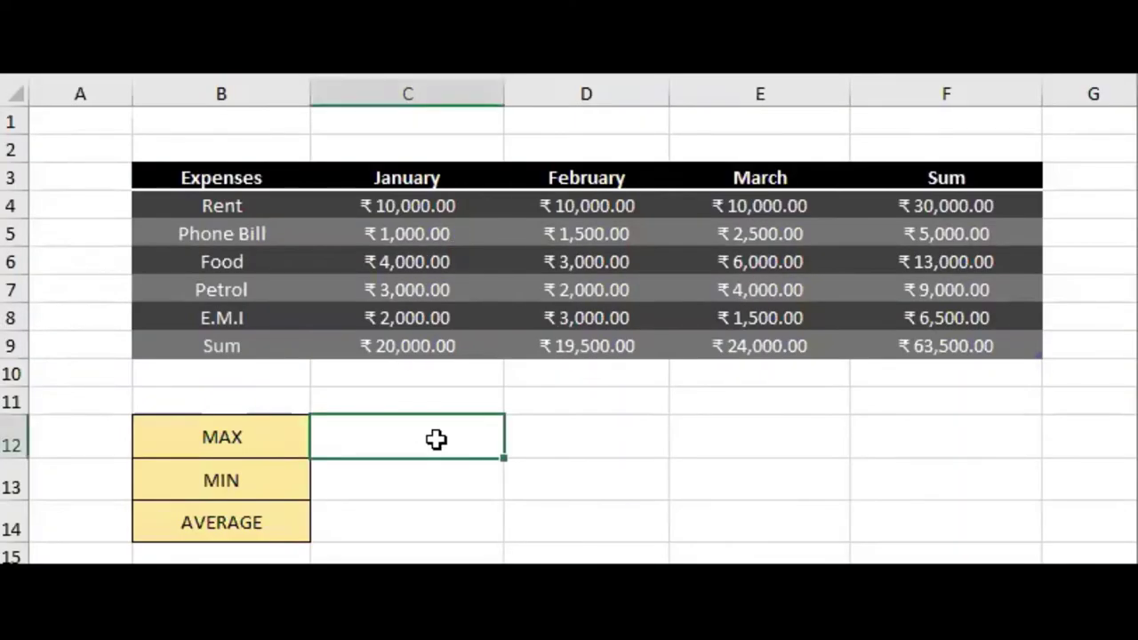
text(=MA)
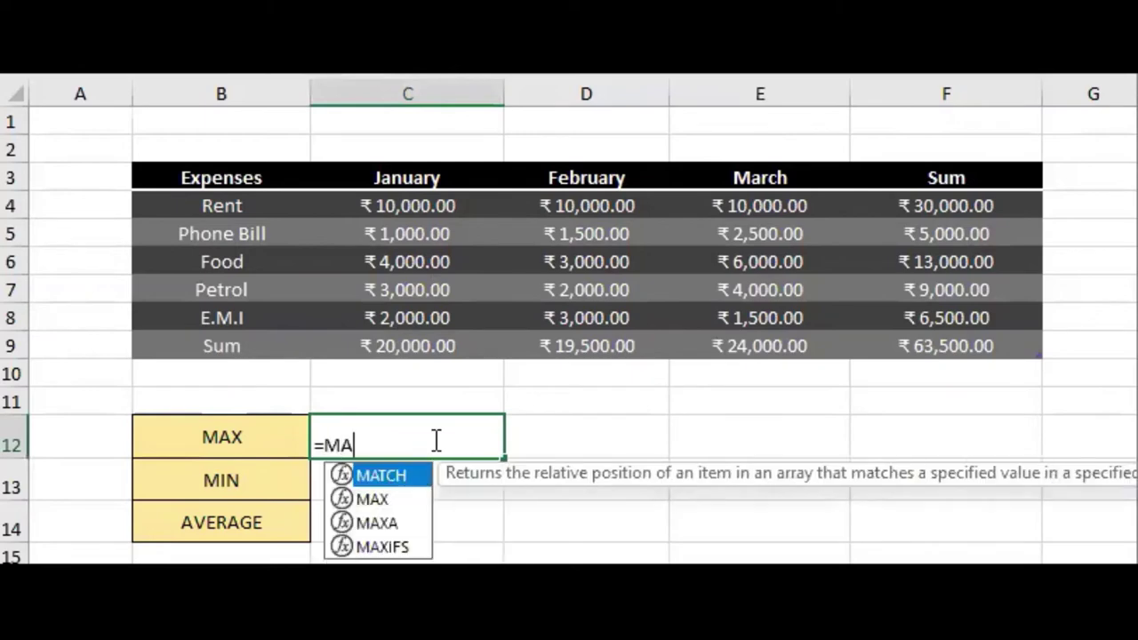
text(X)
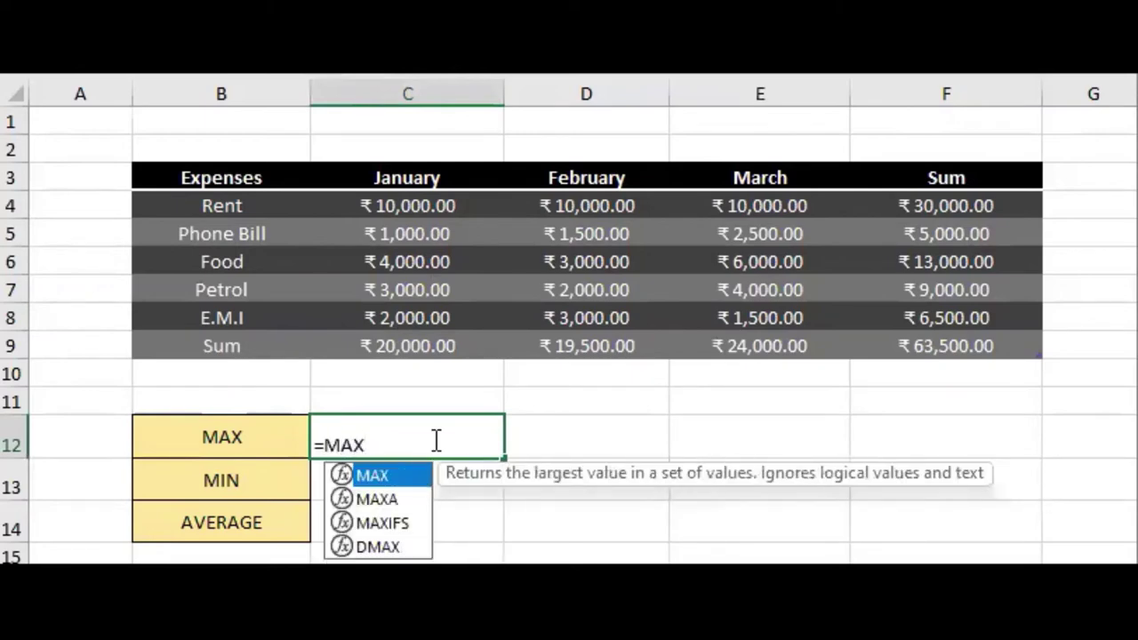
double_click(389, 477)
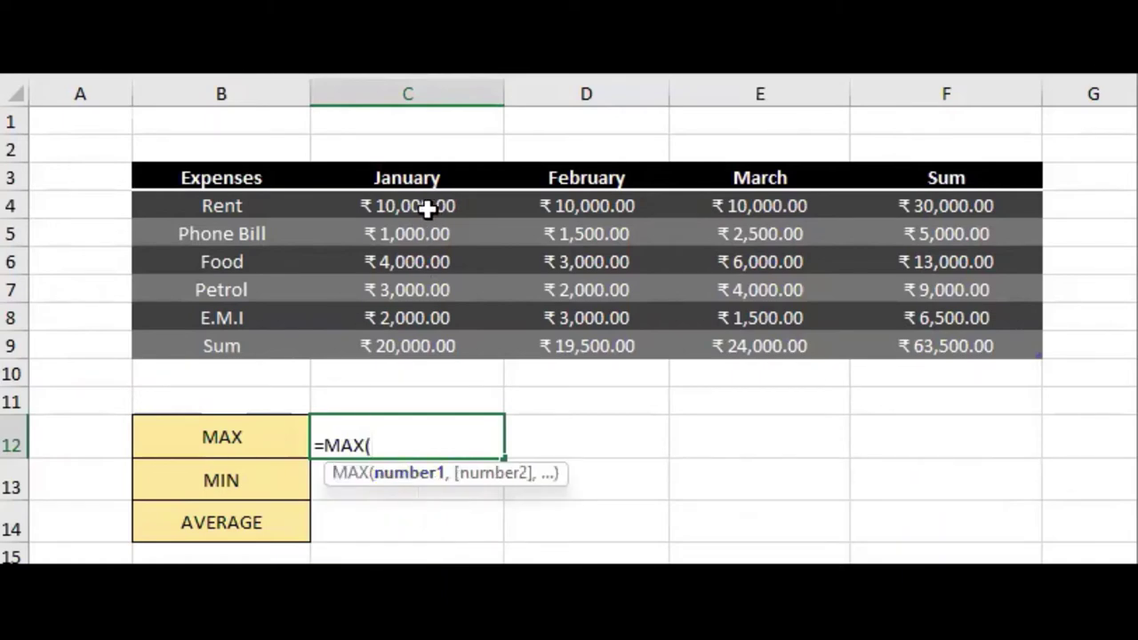
drag(418, 206, 427, 310)
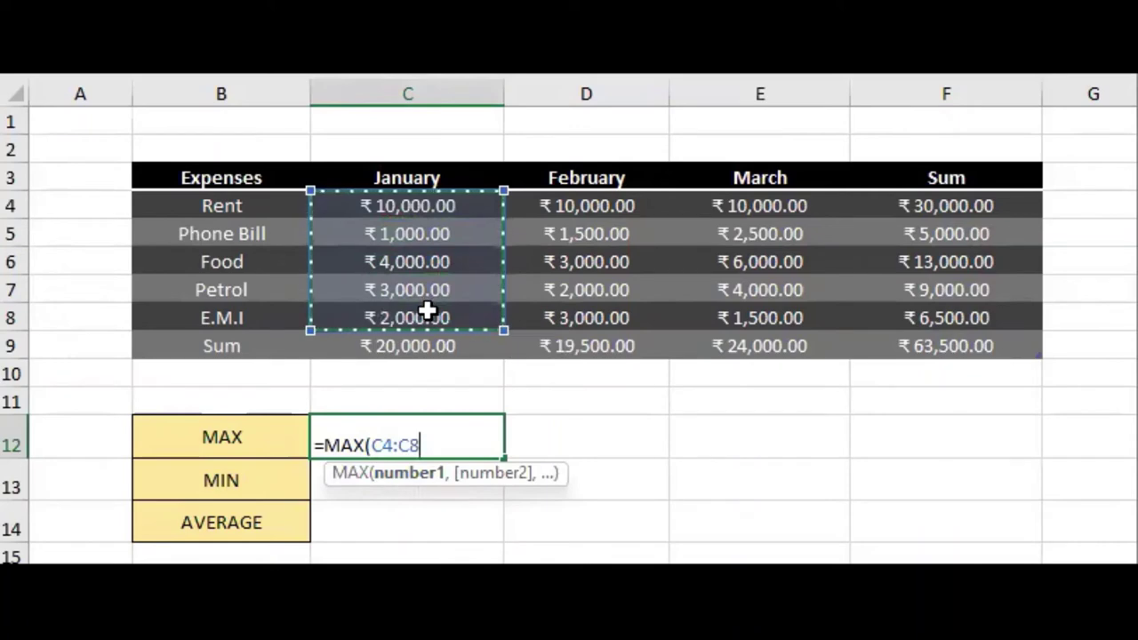
key(Return)
Copy the formatting of the MAX label in B12 to the range C12:F14 with Format Painter
click(411, 431)
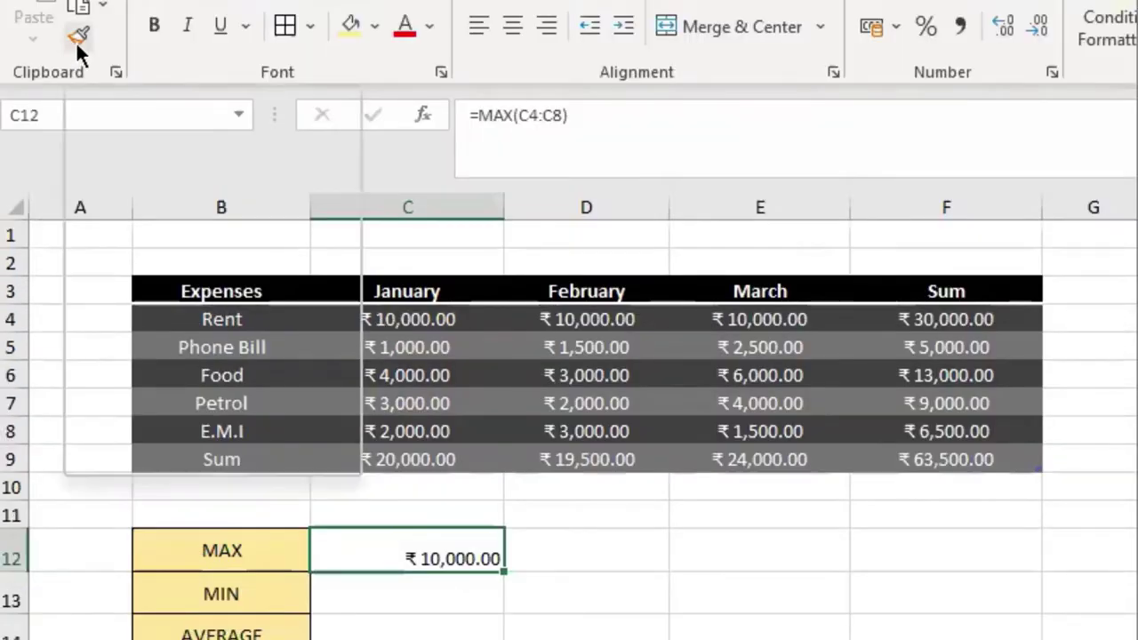
click(418, 625)
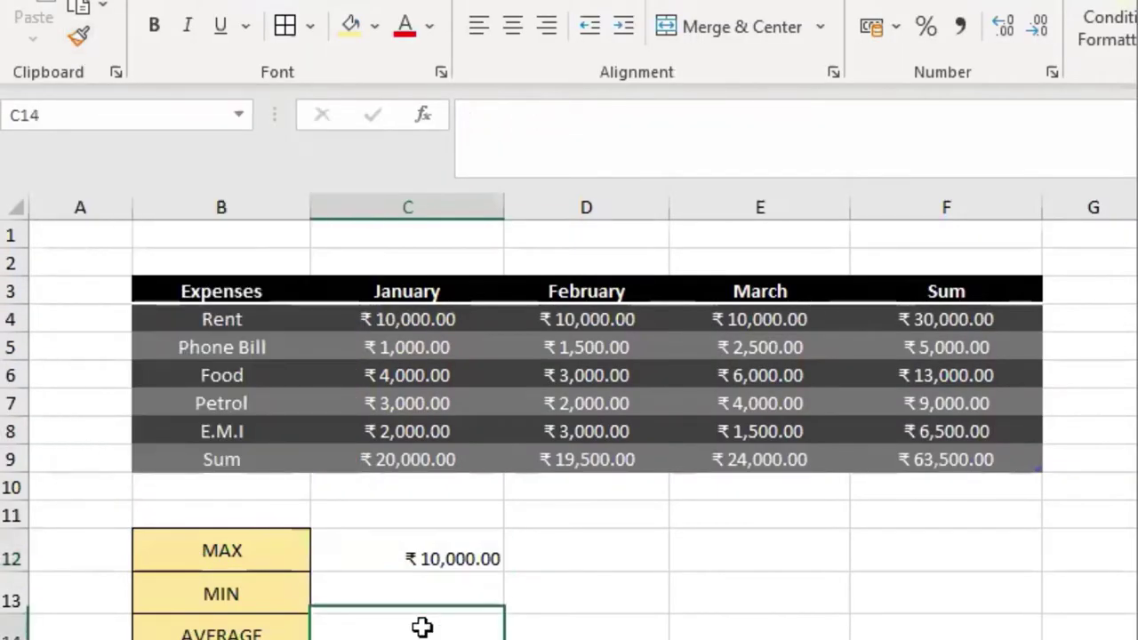
click(261, 554)
drag(427, 557, 978, 553)
click(859, 593)
click(300, 540)
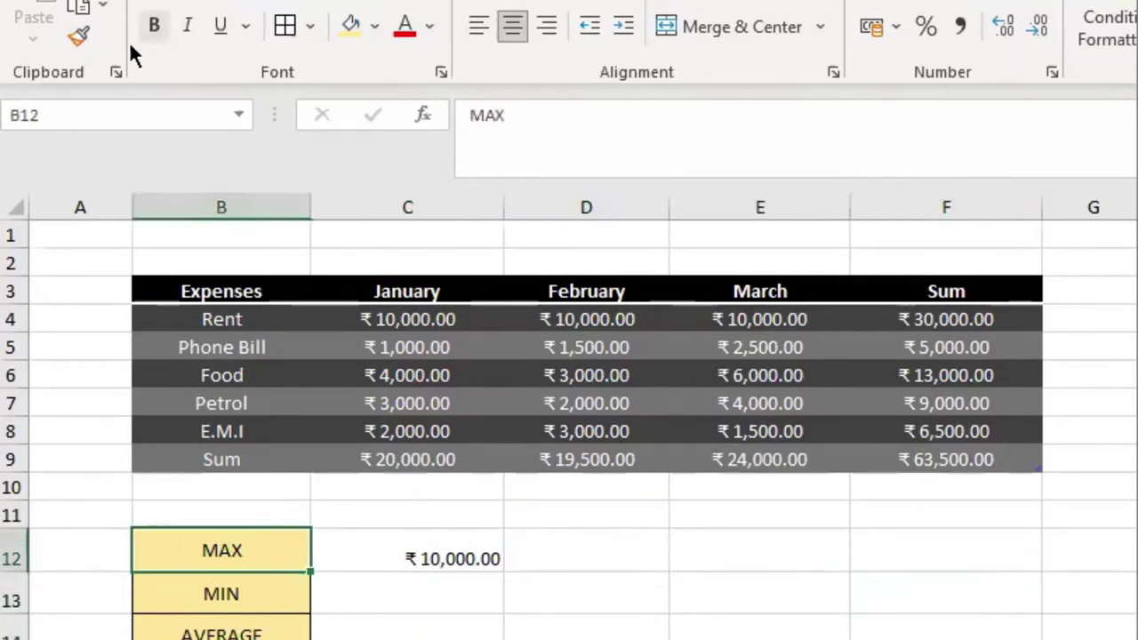
click(77, 37)
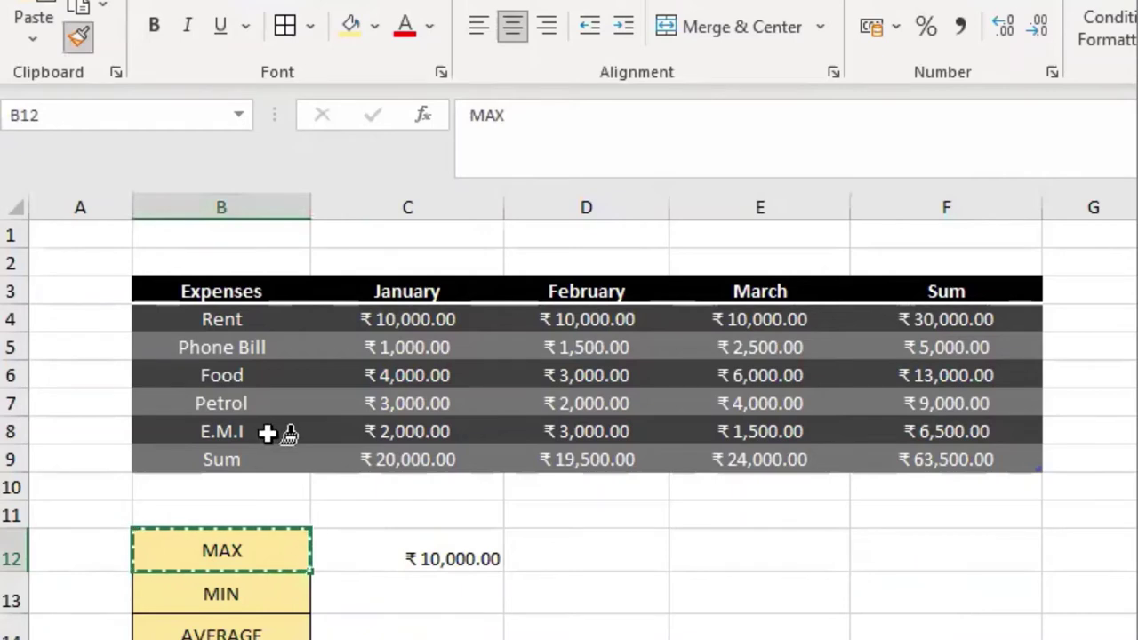
mouse_move(355, 539)
mouse_down()
mouse_move(762, 628)
mouse_move(1040, 633)
mouse_move(961, 628)
mouse_up()
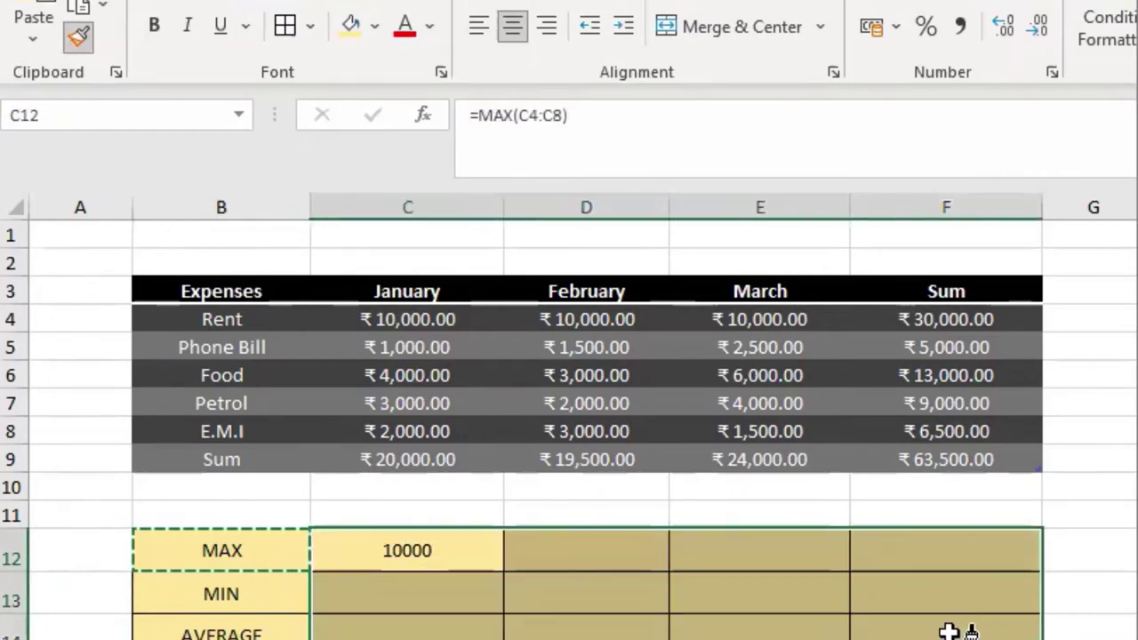
click(960, 627)
key(Escape)
Try to apply the formatting of the January rent amount in C4 to cell C12
click(408, 594)
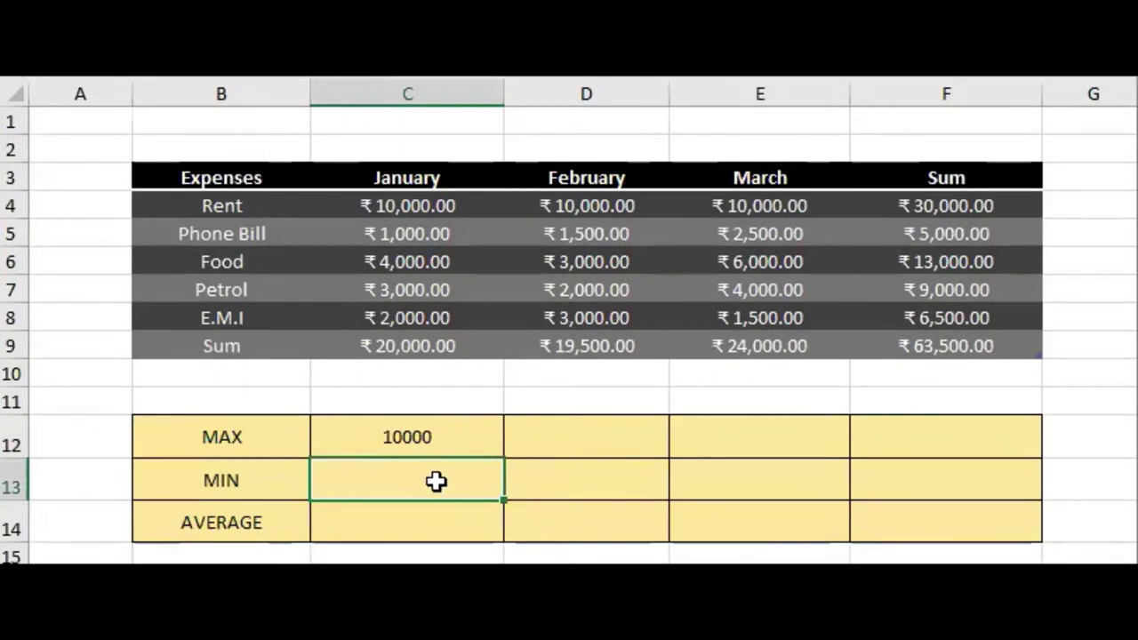
click(419, 436)
click(396, 207)
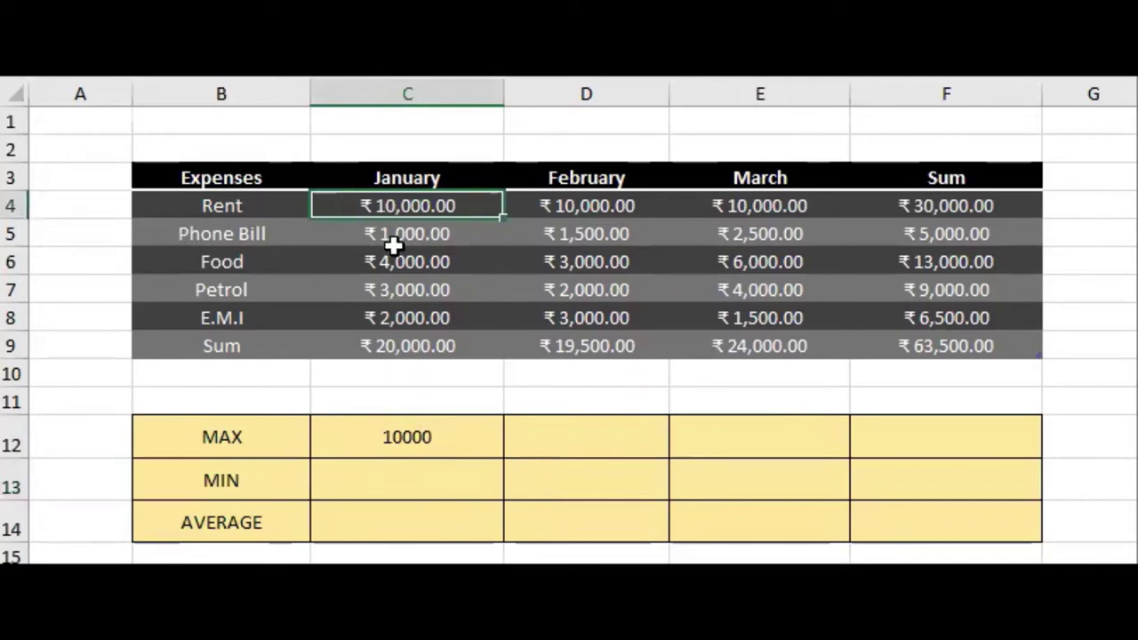
click(394, 247)
click(400, 208)
key(ctrl+c)
click(437, 437)
key(ctrl+v)
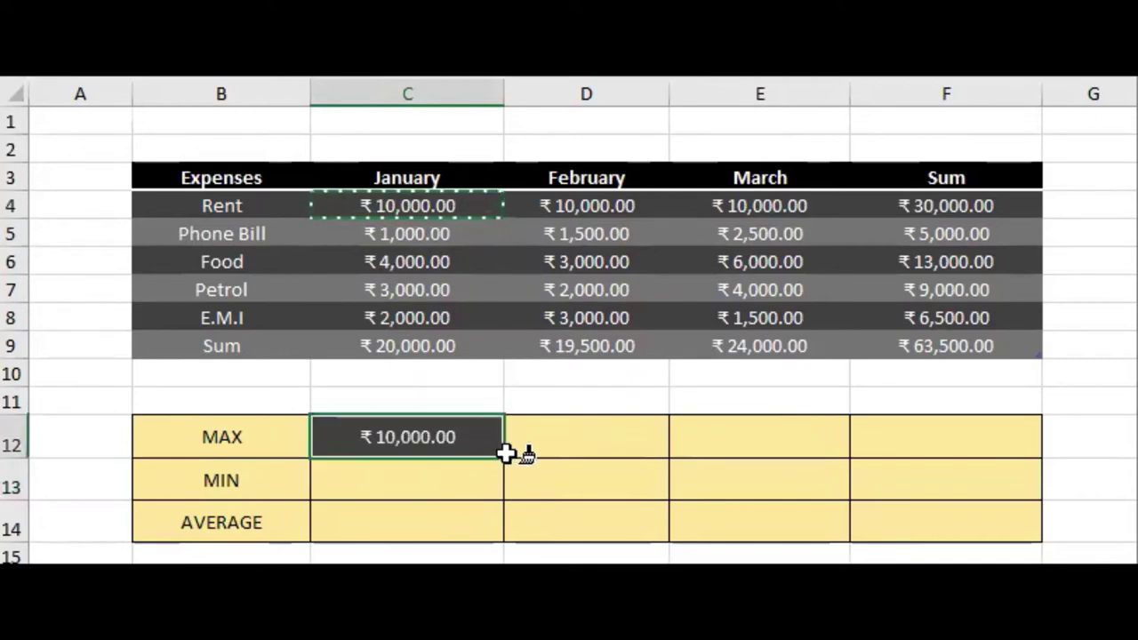
key(ctrl+v)
click(442, 328)
click(424, 439)
click(432, 203)
Format the MAX result in C12 as rupee currency and copy its formatting to C13:C14 with Format Painter
click(468, 442)
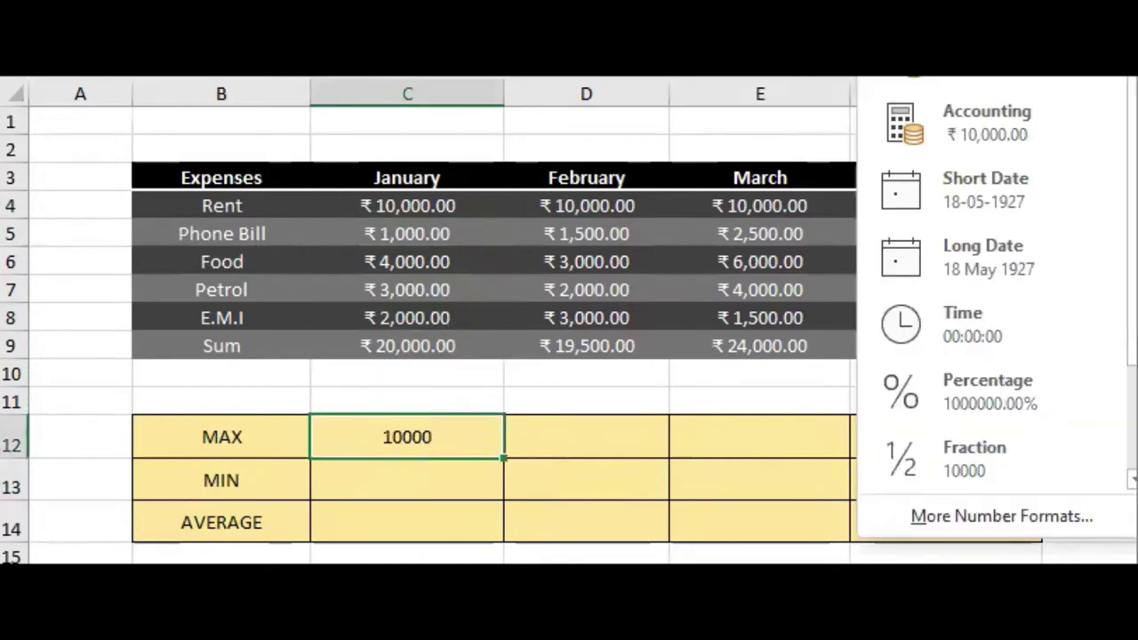
click(987, 122)
key(alt+h)
key(f)
key(p)
drag(427, 483, 498, 514)
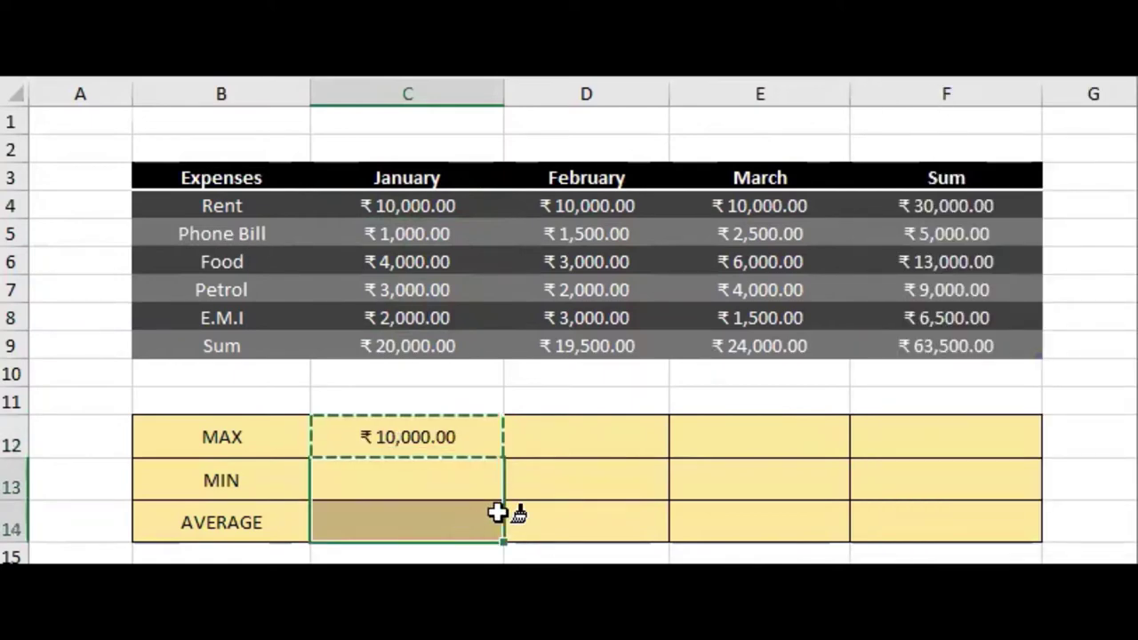
Try to carry cell C12 over to D12:F14, and undo the change
drag(587, 436, 993, 507)
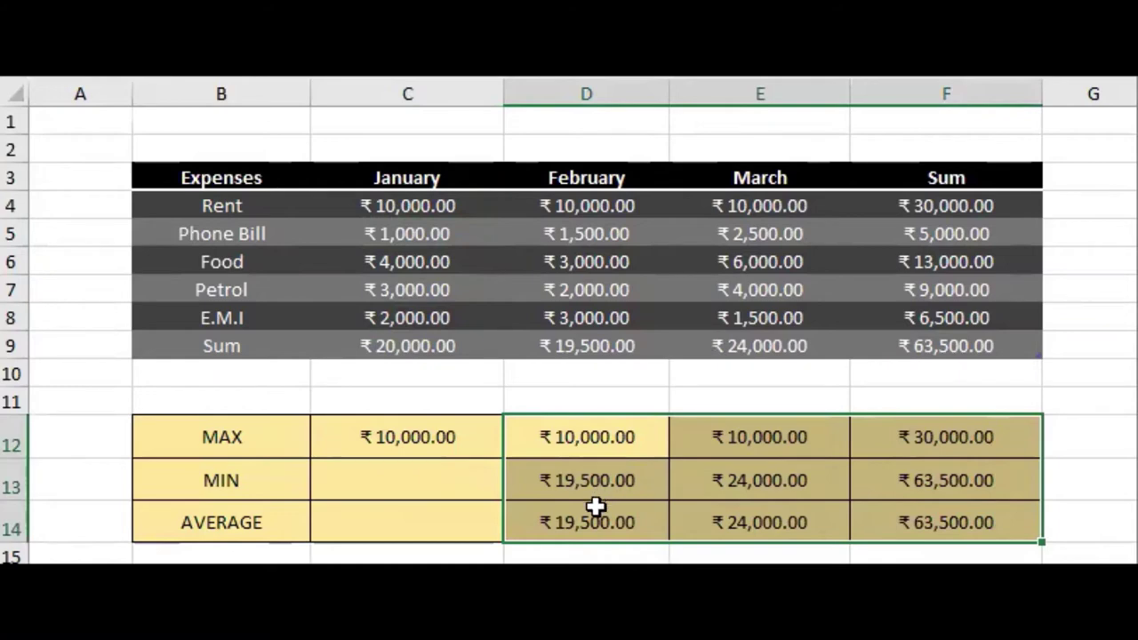
key(ctrl+z)
Calculate the lowest January expense in cell C13 with =MIN(C4:C8)
click(445, 477)
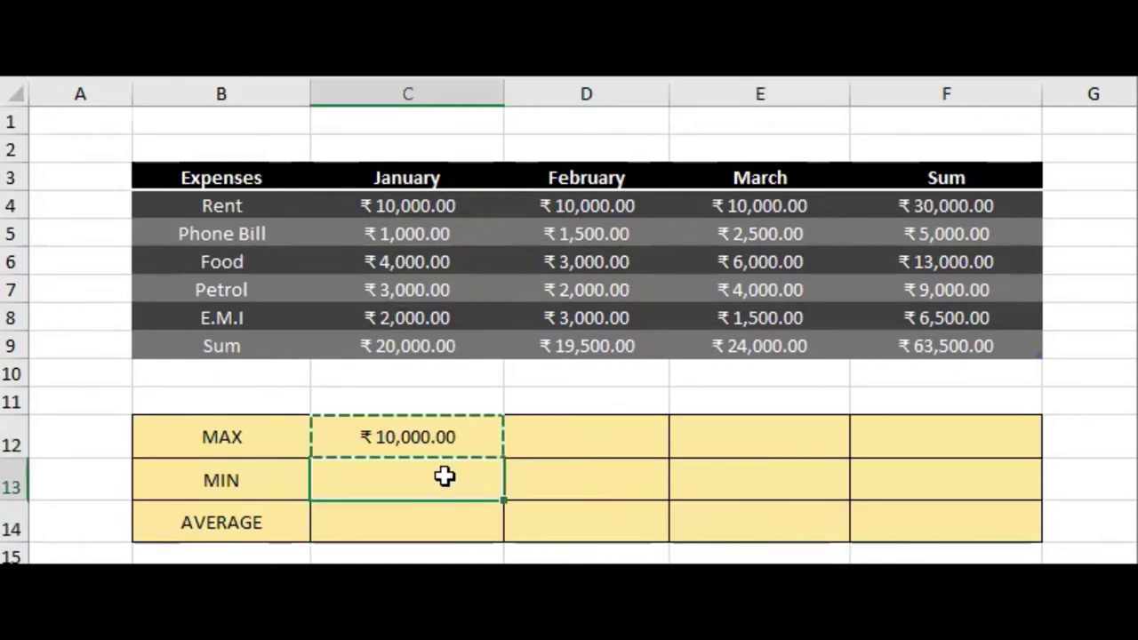
key(Escape)
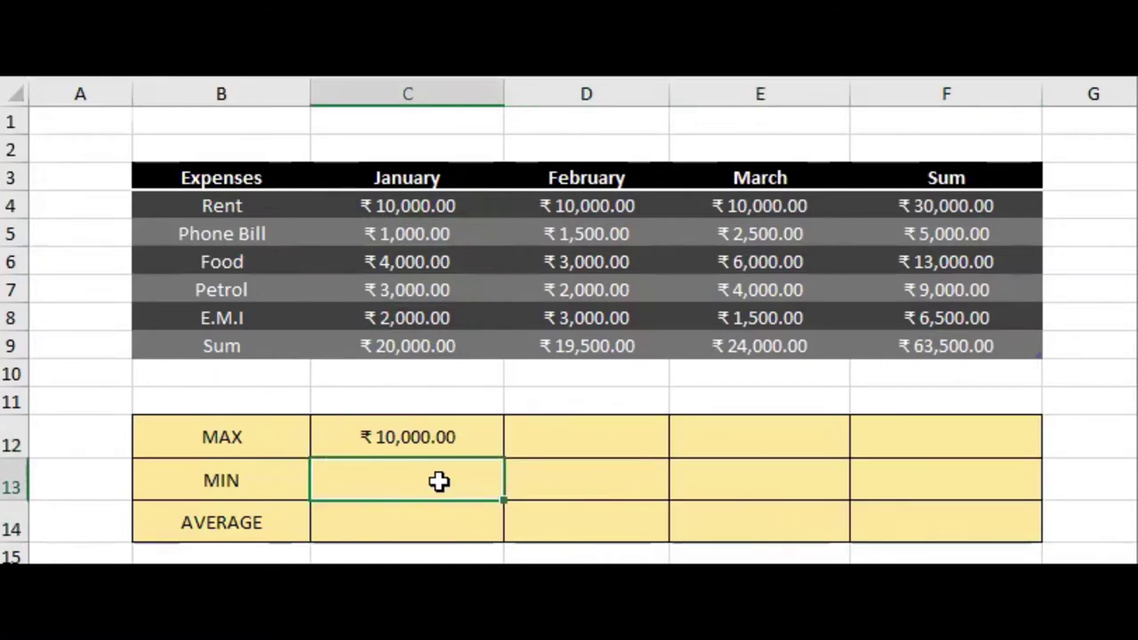
text(=,in)
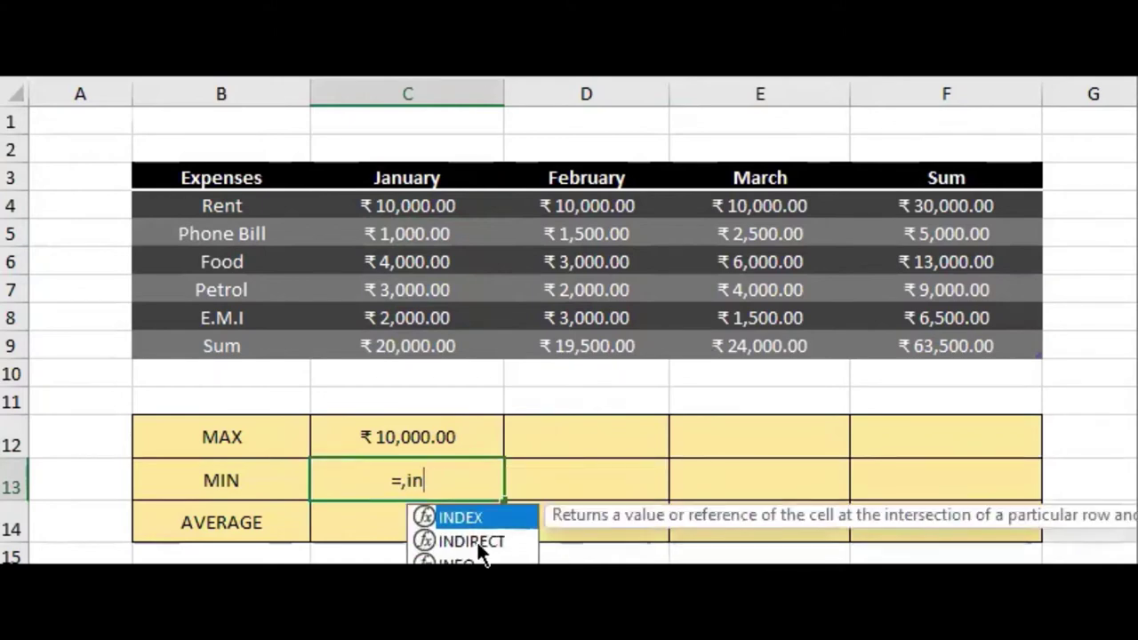
key(BackSpace)
key(BackSpace)
key(BackSpace)
text(MIN()
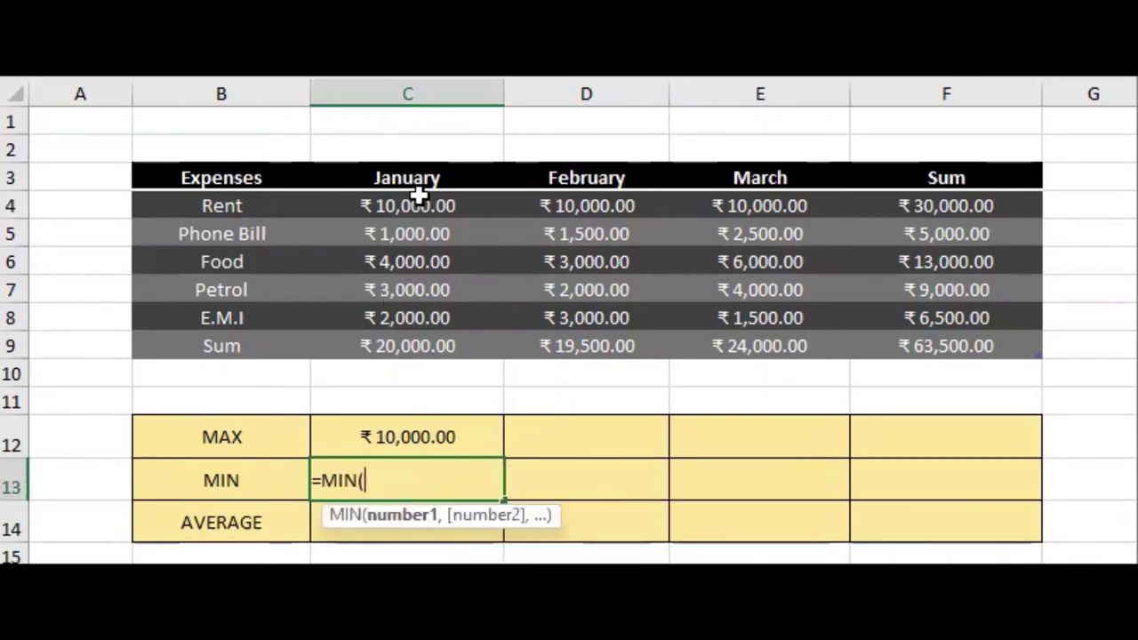
drag(419, 208, 422, 318)
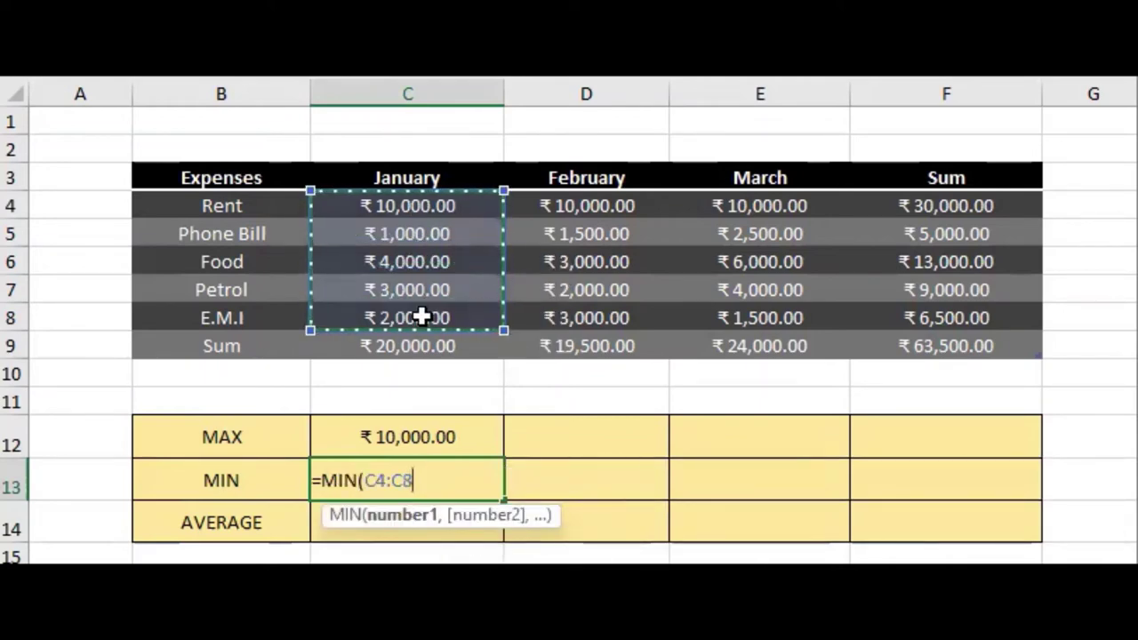
key(Return)
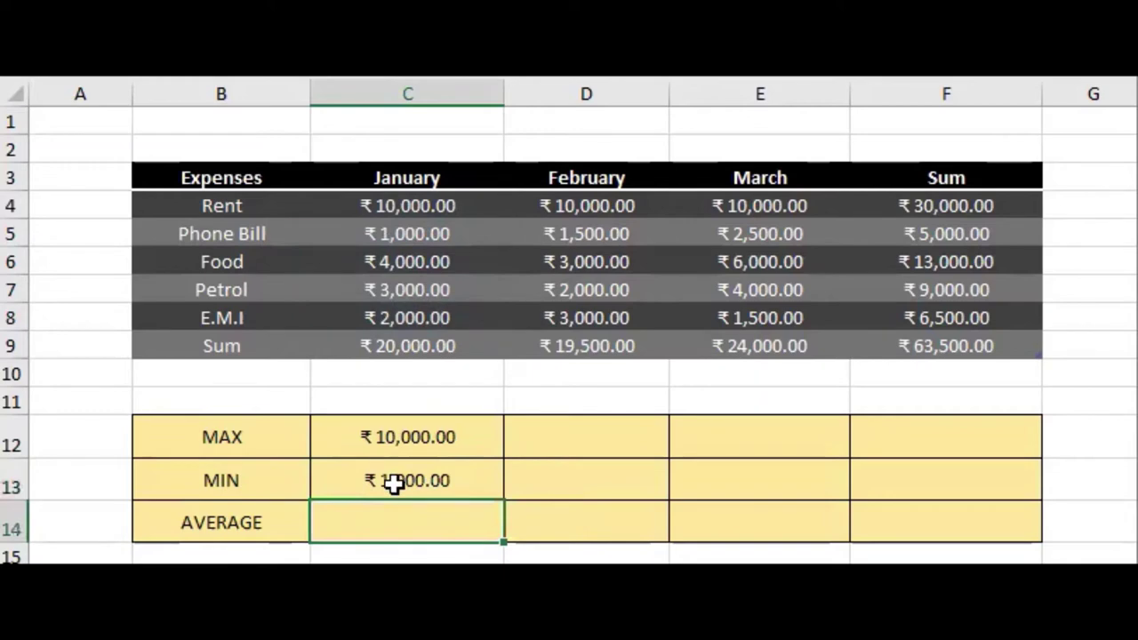
Calculate the average January expense in cell C14 with the AVERAGE function over C4:C8
key(F2)
text(=average)
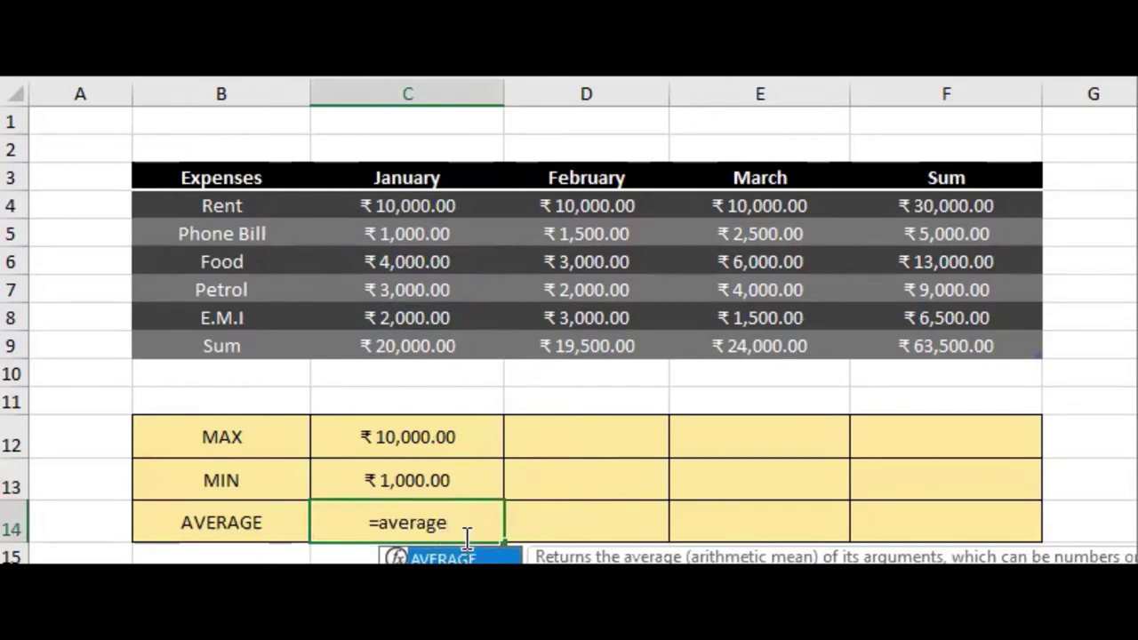
double_click(464, 558)
drag(419, 213, 416, 322)
key(Return)
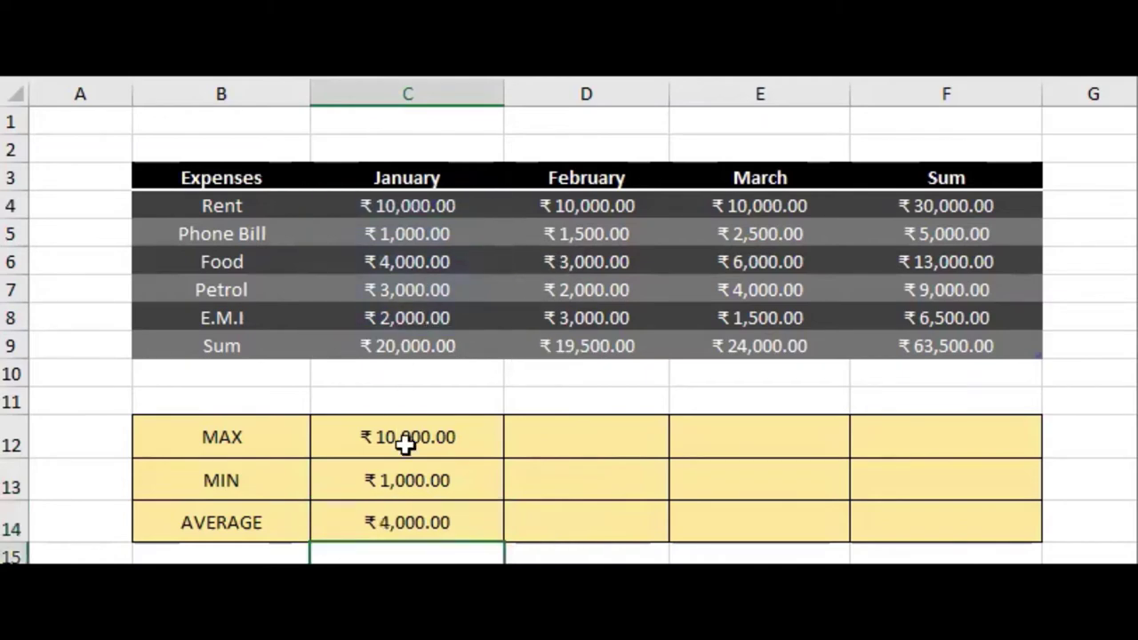
Fill the MAX, MIN and AVERAGE formulas from C12:C14 across to column F
drag(413, 437, 415, 515)
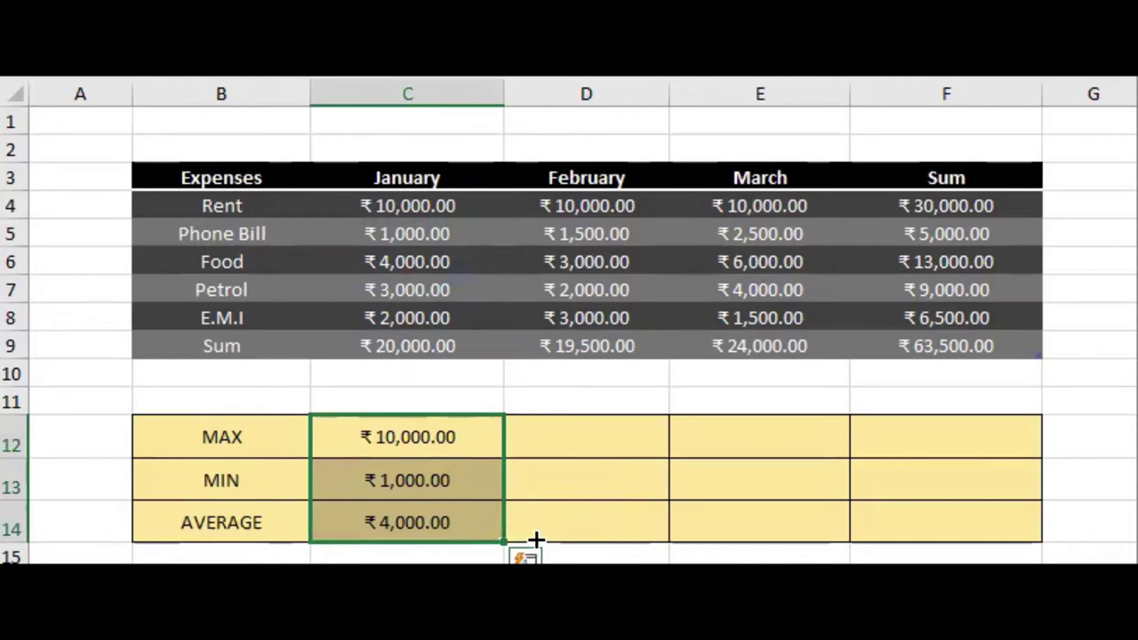
drag(537, 540, 957, 529)
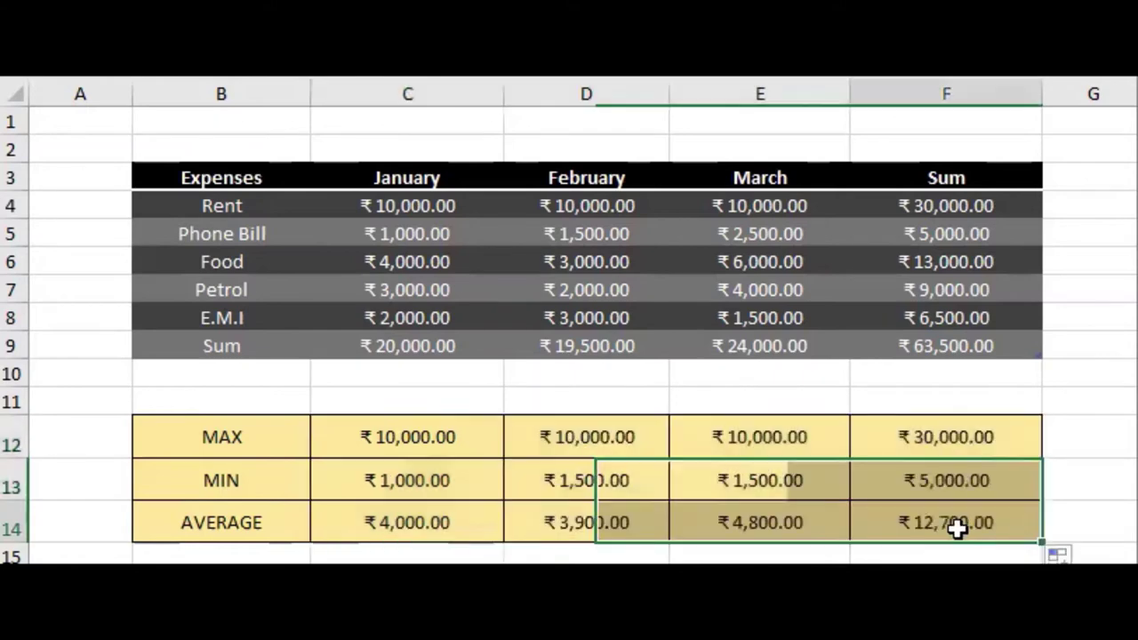
drag(389, 435, 980, 530)
click(981, 529)
click(948, 472)
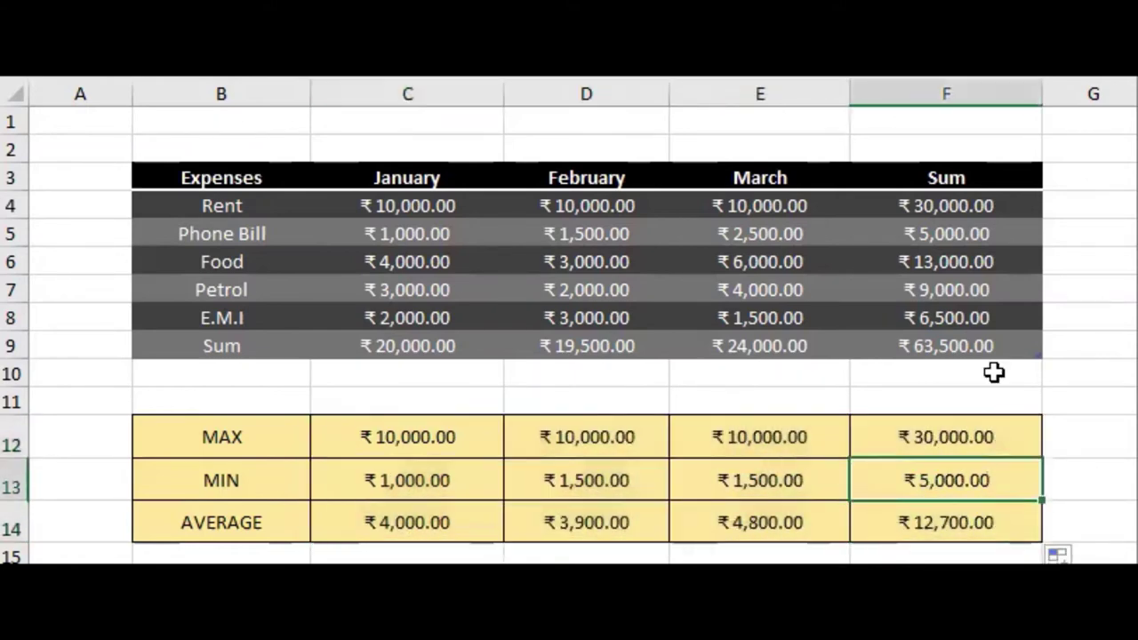
Inspect the formula behind the Phone Bill total in cell F5 and leave it unedited
double_click(950, 231)
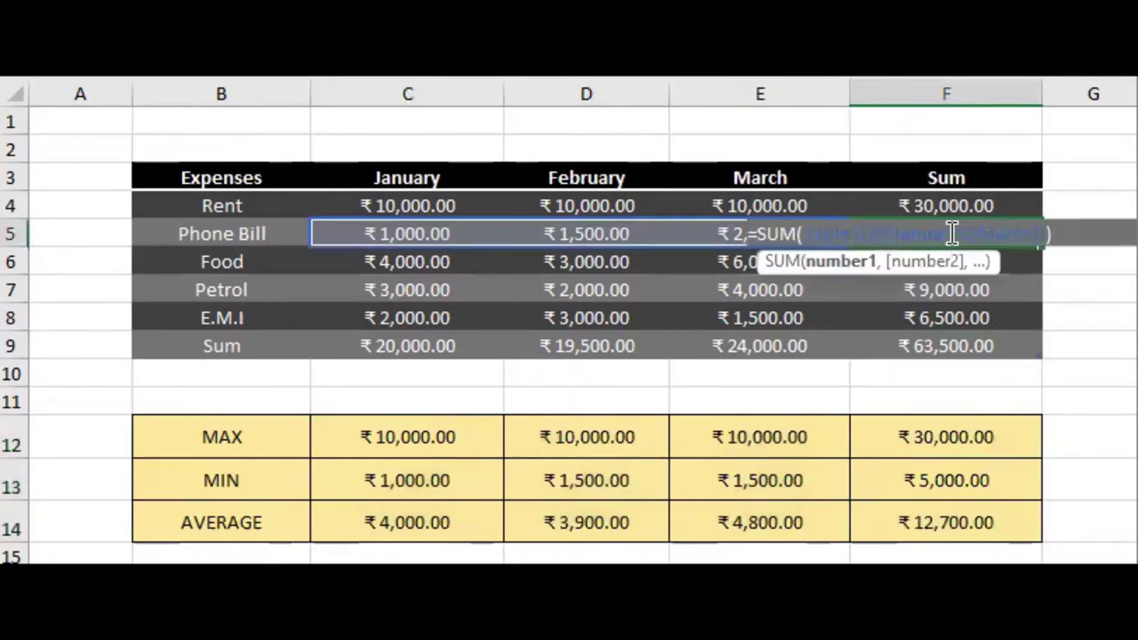
key(Escape)
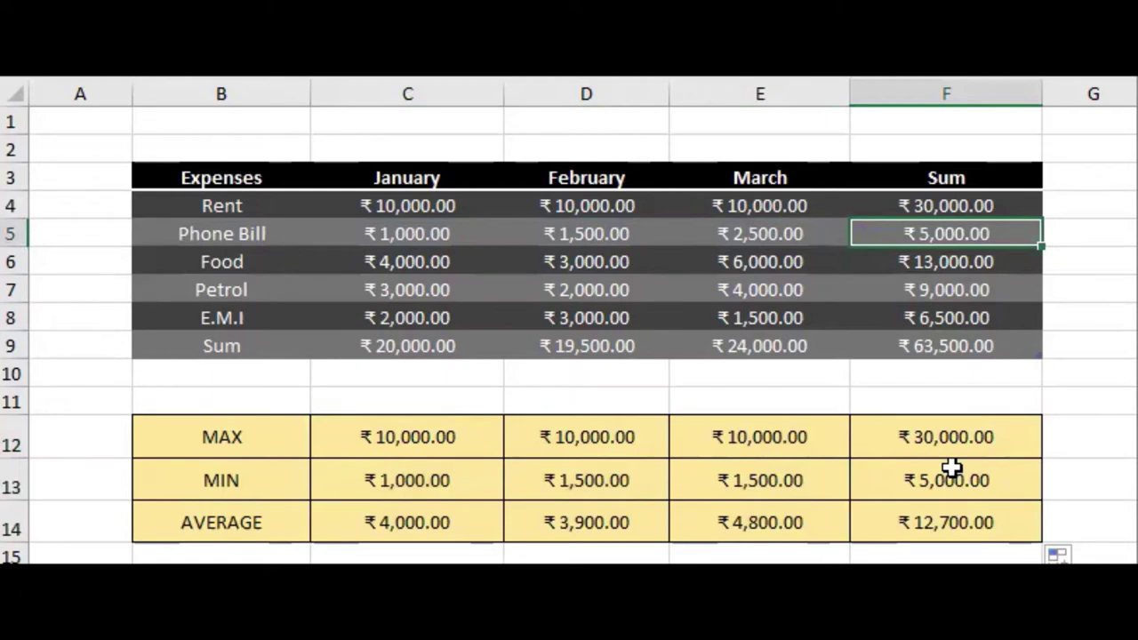
click(1063, 452)
click(989, 462)
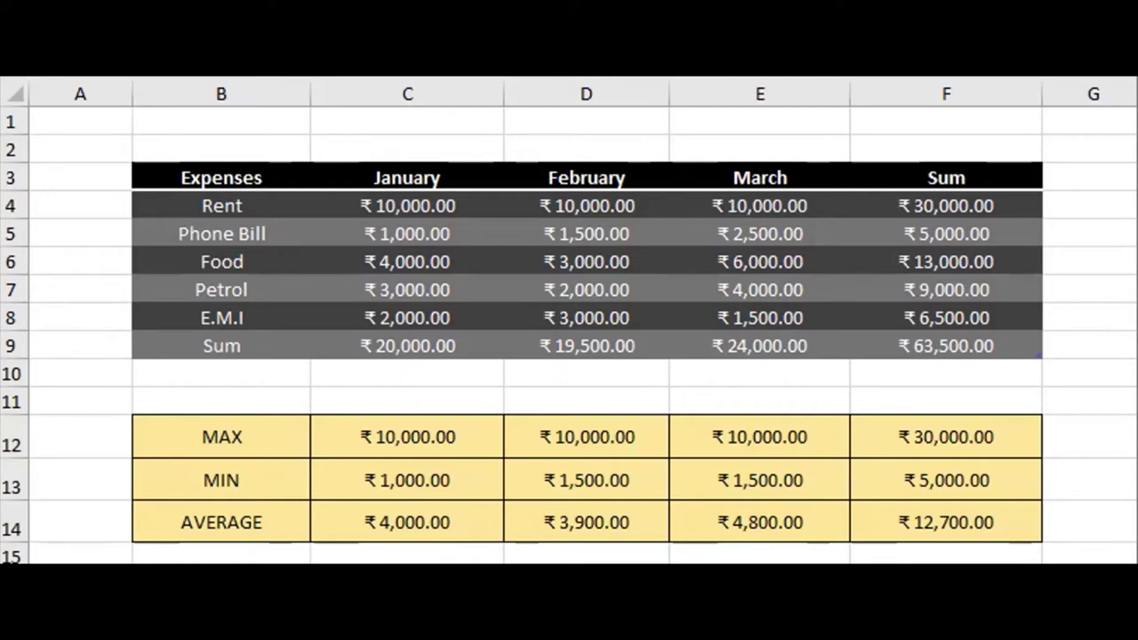
click(670, 136)
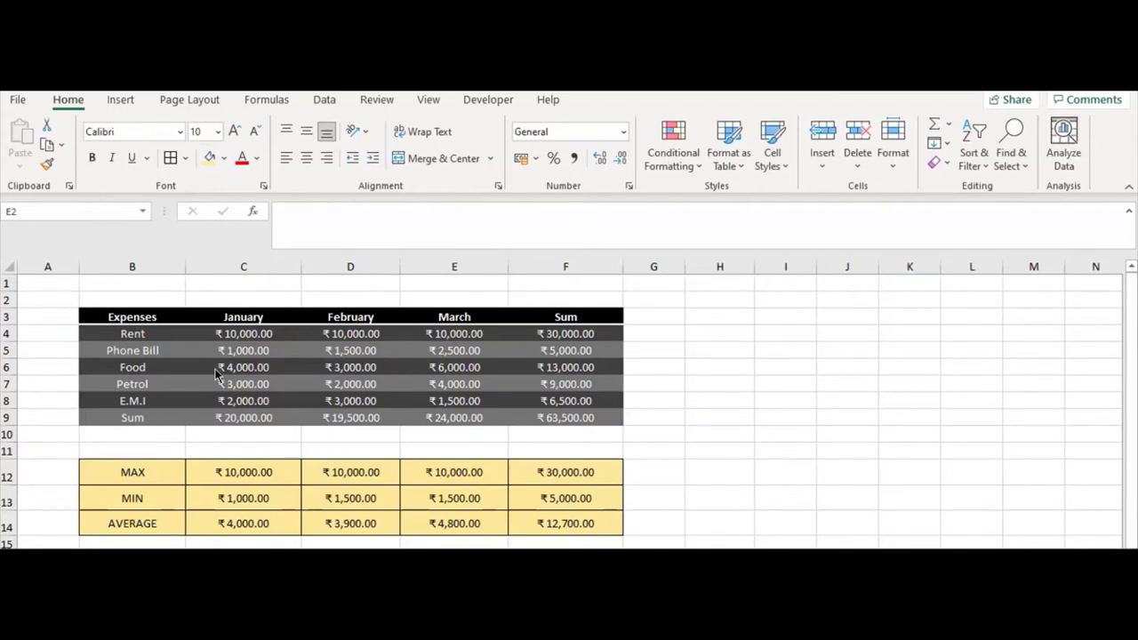
Insert a 3-D 100% Stacked Column chart from the expense names and monthly amounts in B3:E8, excluding the sums
drag(143, 335, 436, 394)
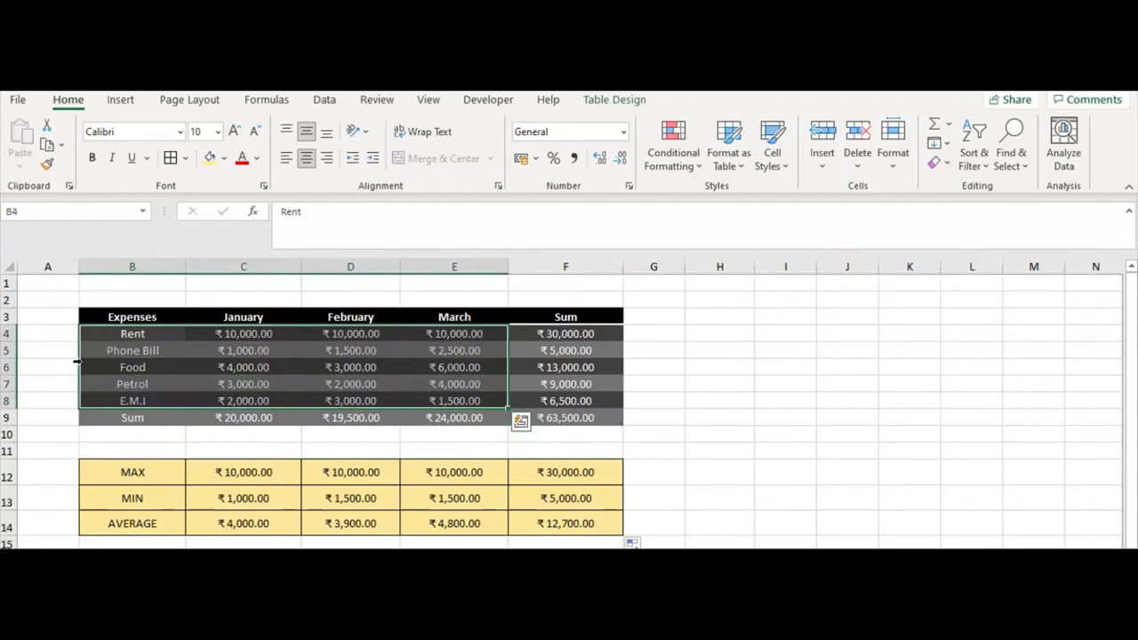
drag(114, 317, 456, 405)
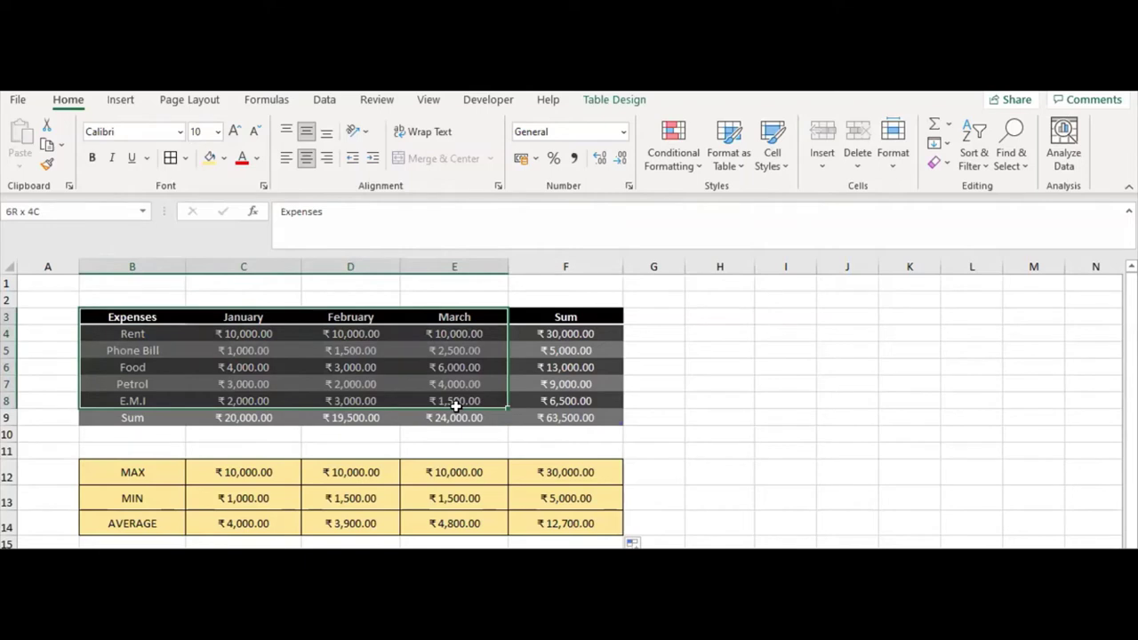
drag(456, 406, 457, 406)
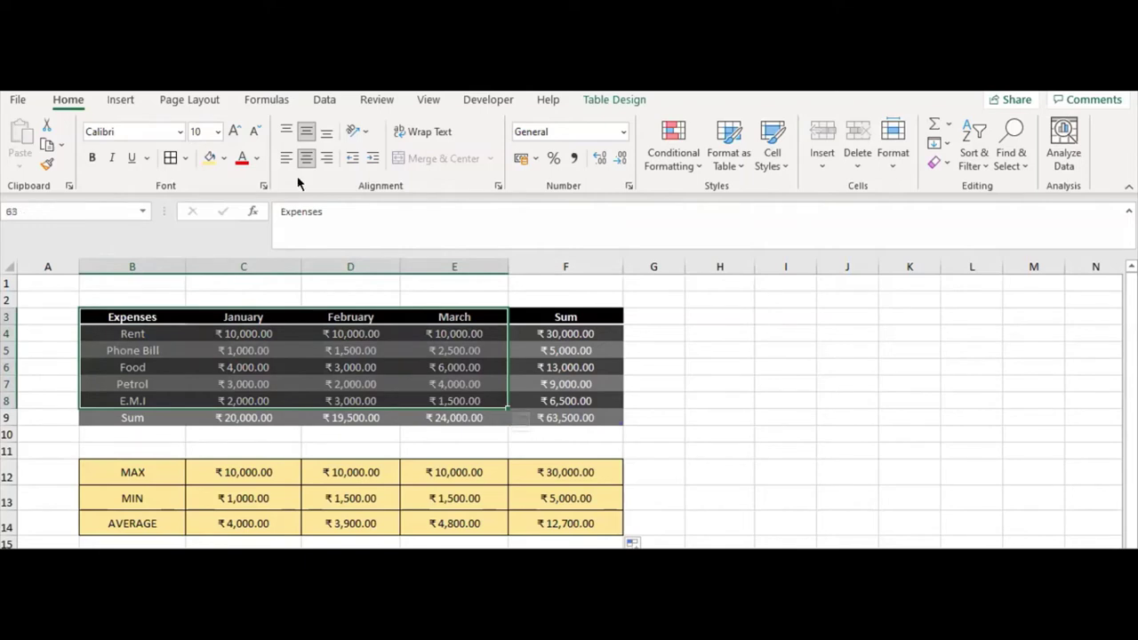
click(119, 100)
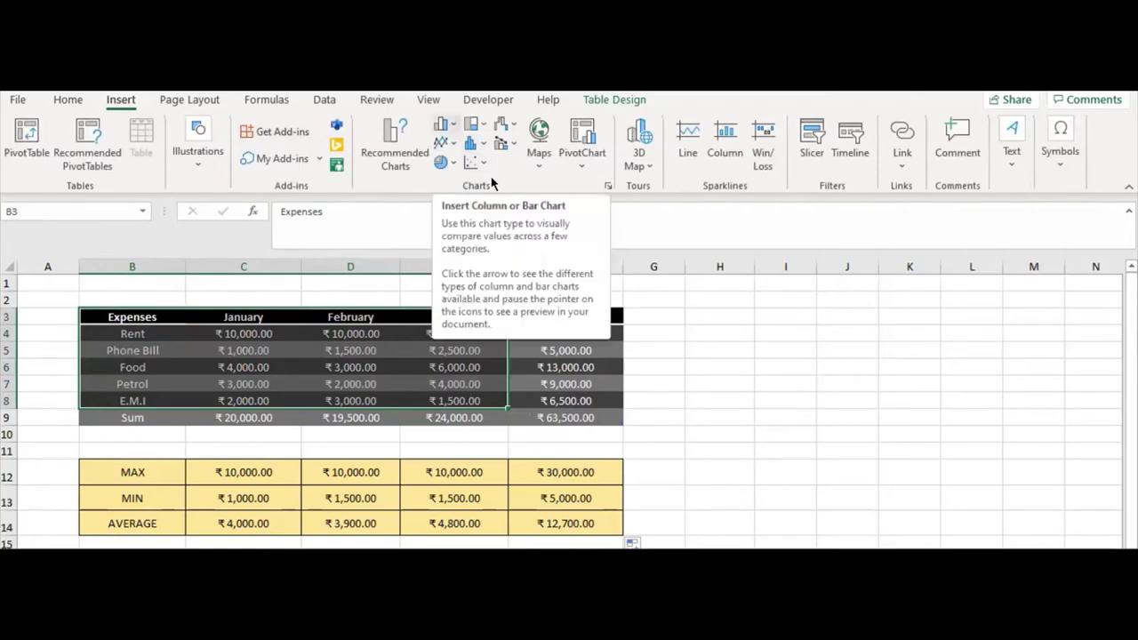
click(442, 125)
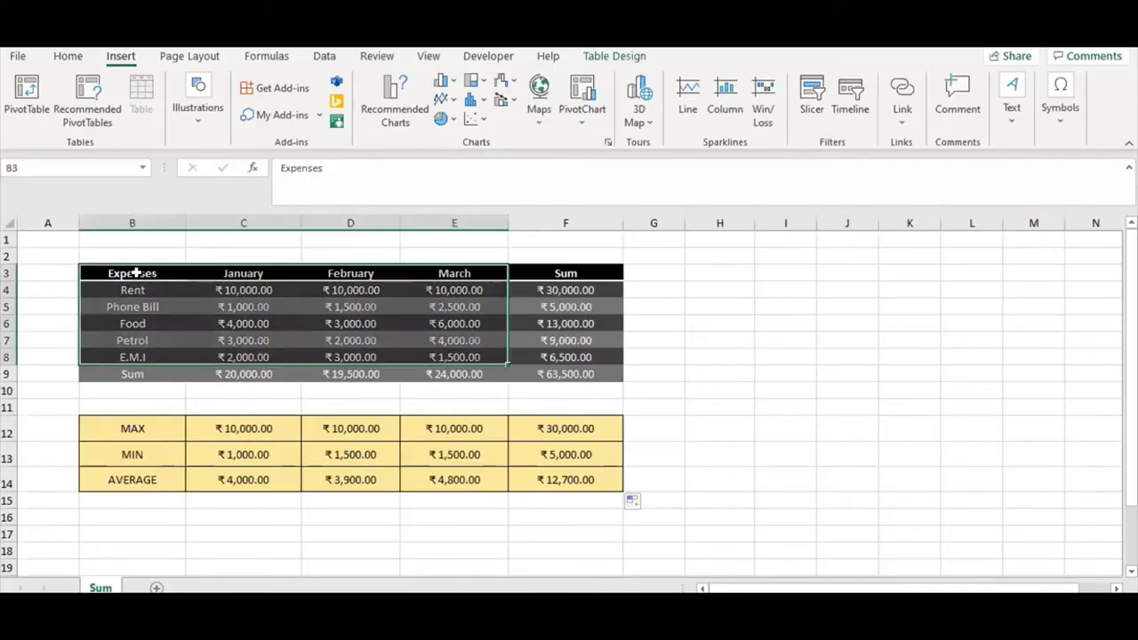
click(442, 80)
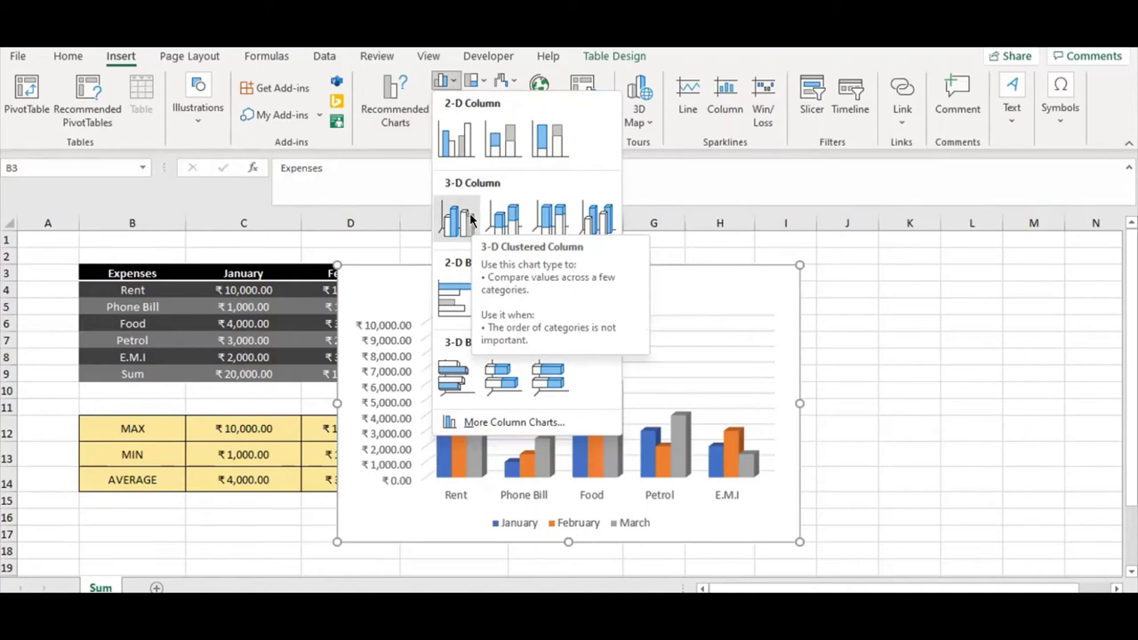
click(534, 221)
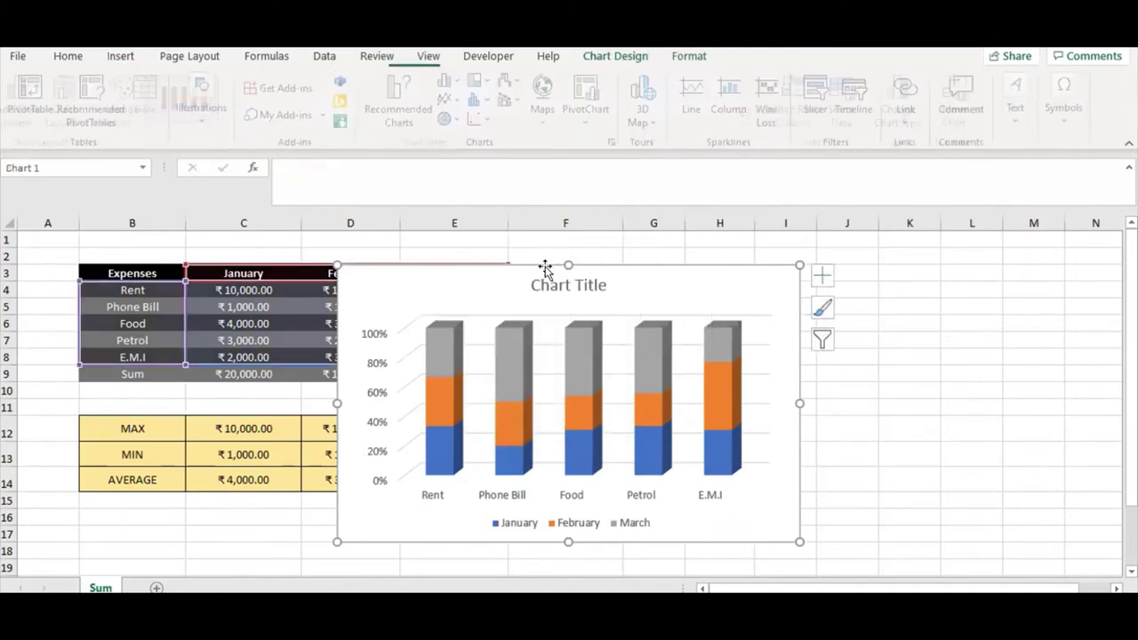
Move the chart sideways so it spans columns E to K, and apply the dark grey chart style
drag(563, 265, 752, 257)
click(663, 274)
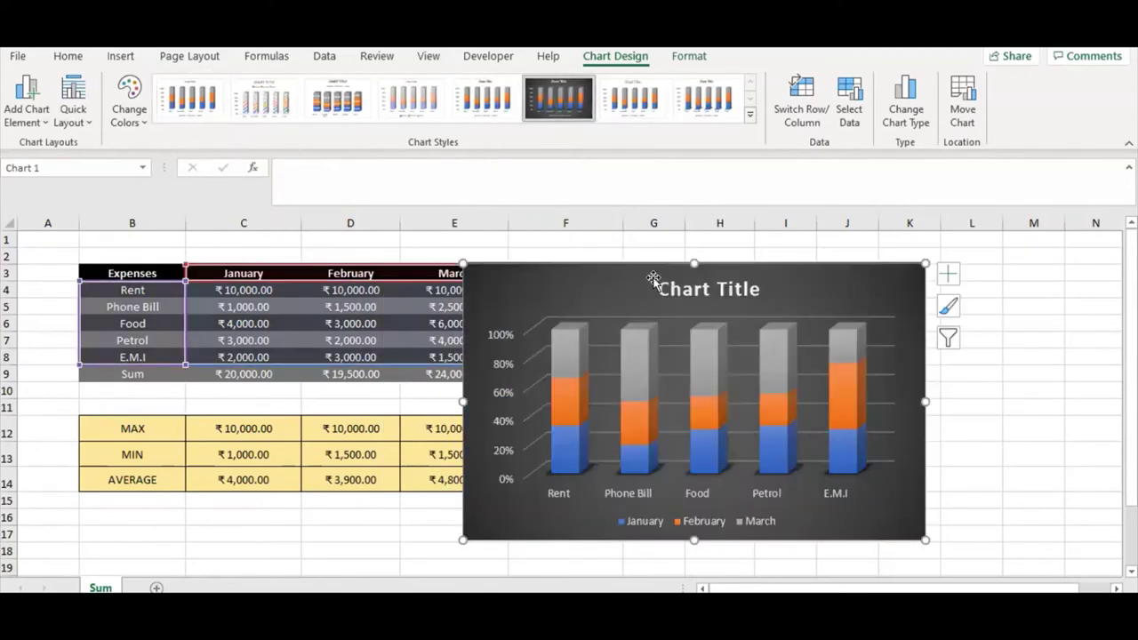
Change the chart title to "Expenses" and close the title formatting options
click(716, 289)
double_click(767, 290)
text(E)
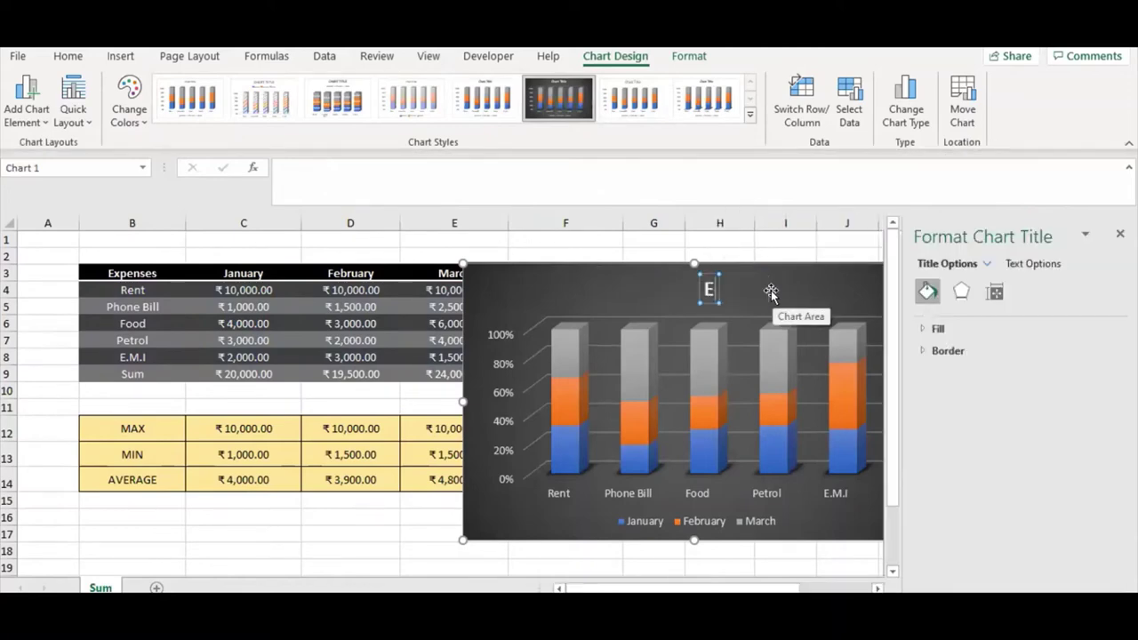
text(xpenses)
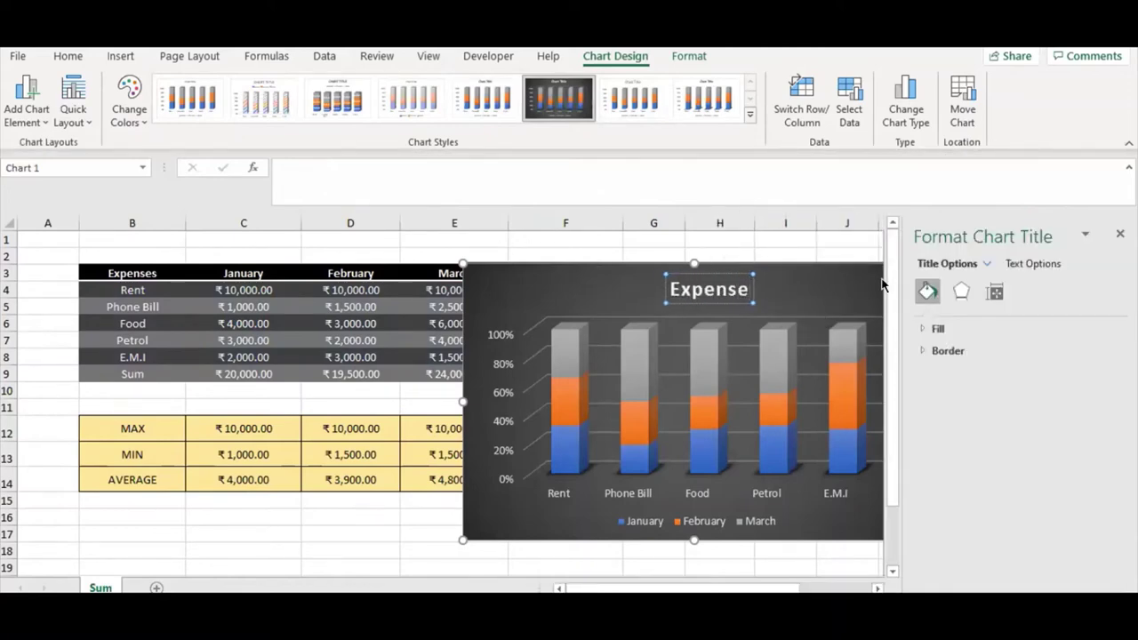
click(1121, 233)
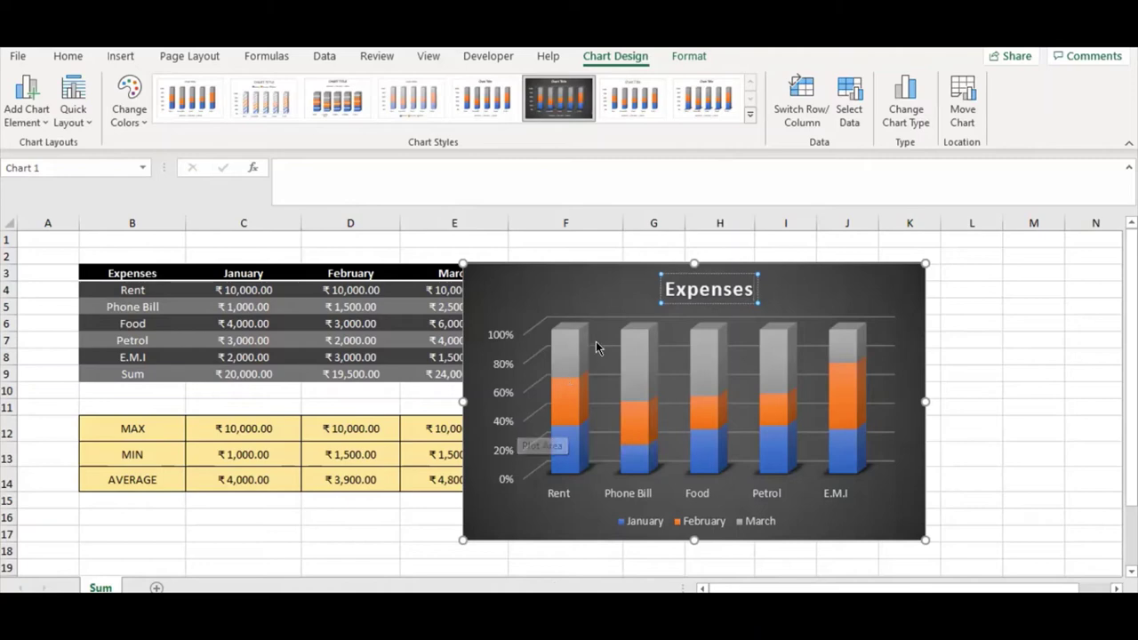
mouse_move(651, 342)
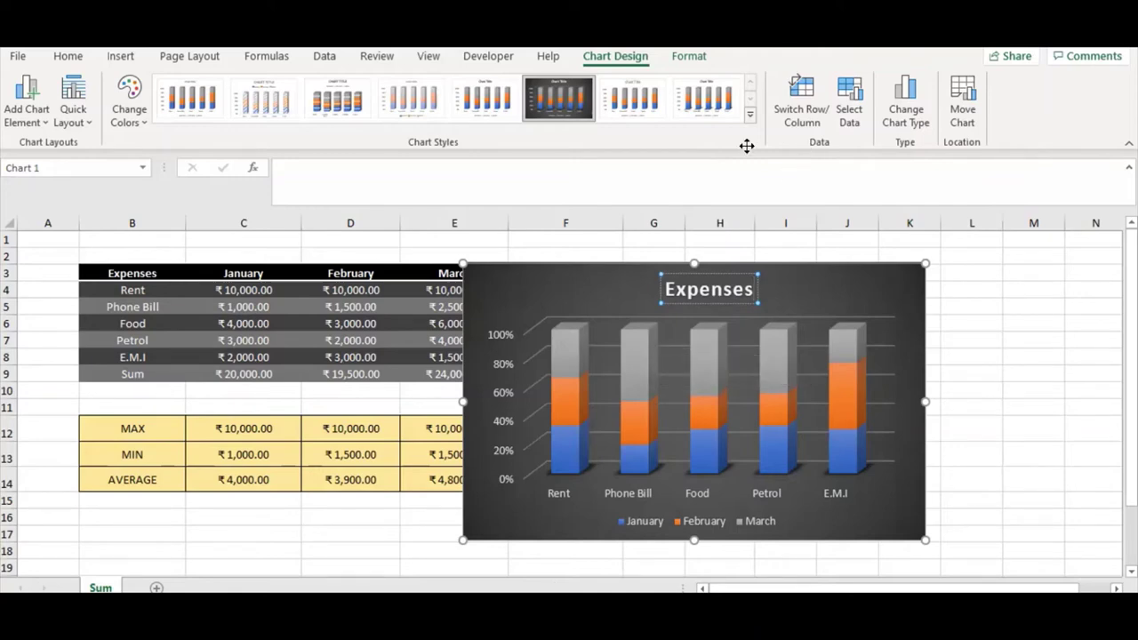
key(Escape)
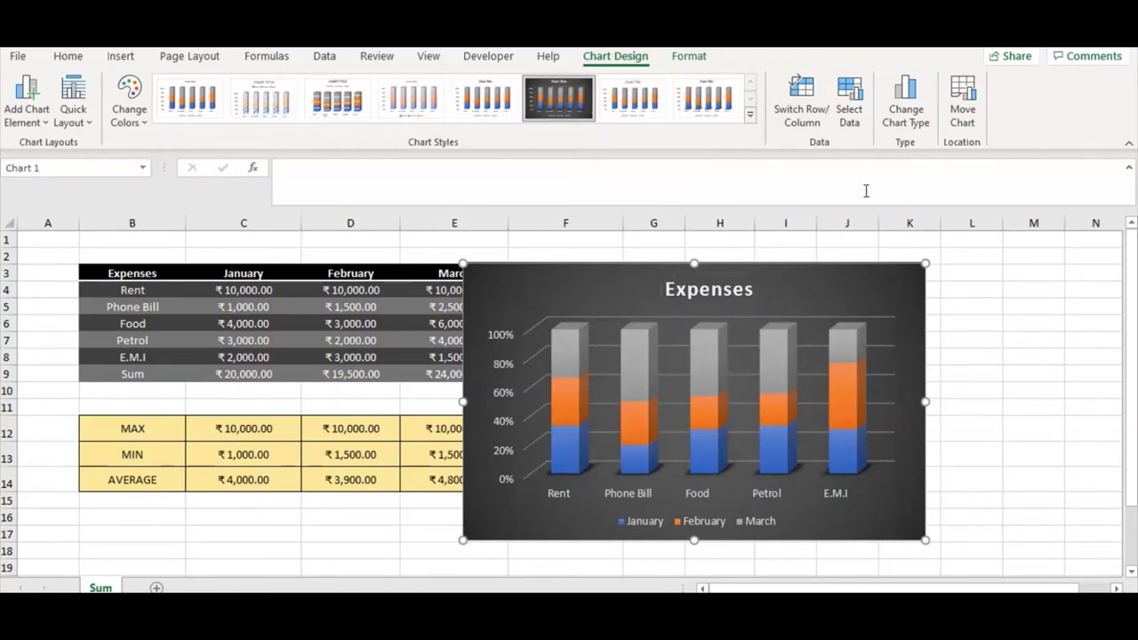
key(Up)
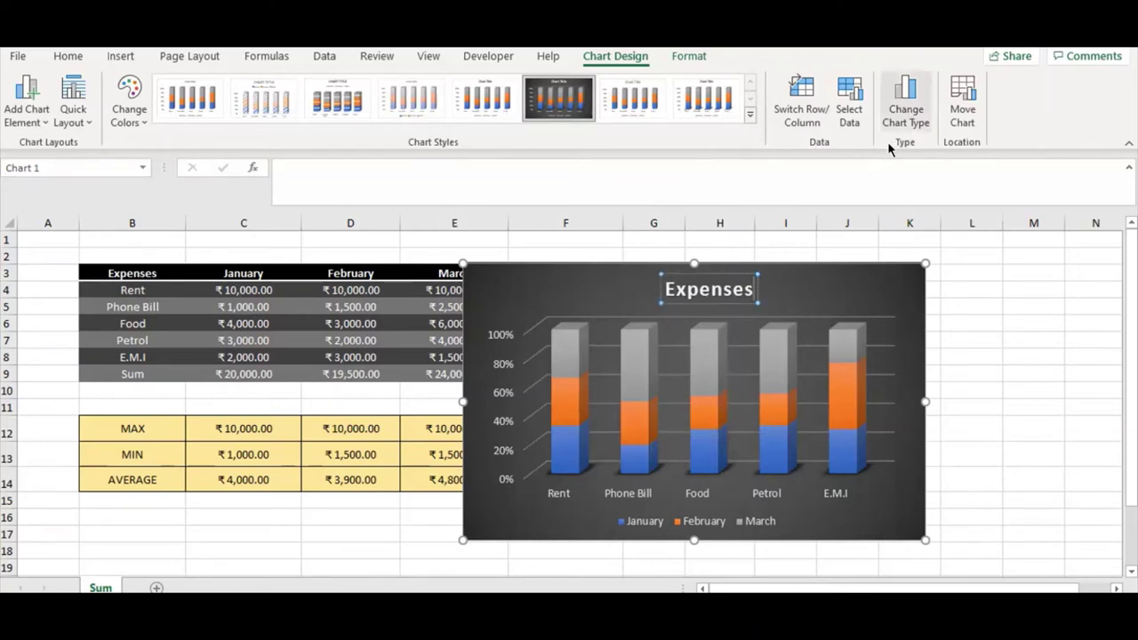
Open the chart type settings for the Expenses chart and preview the Clustered Column layouts
click(907, 98)
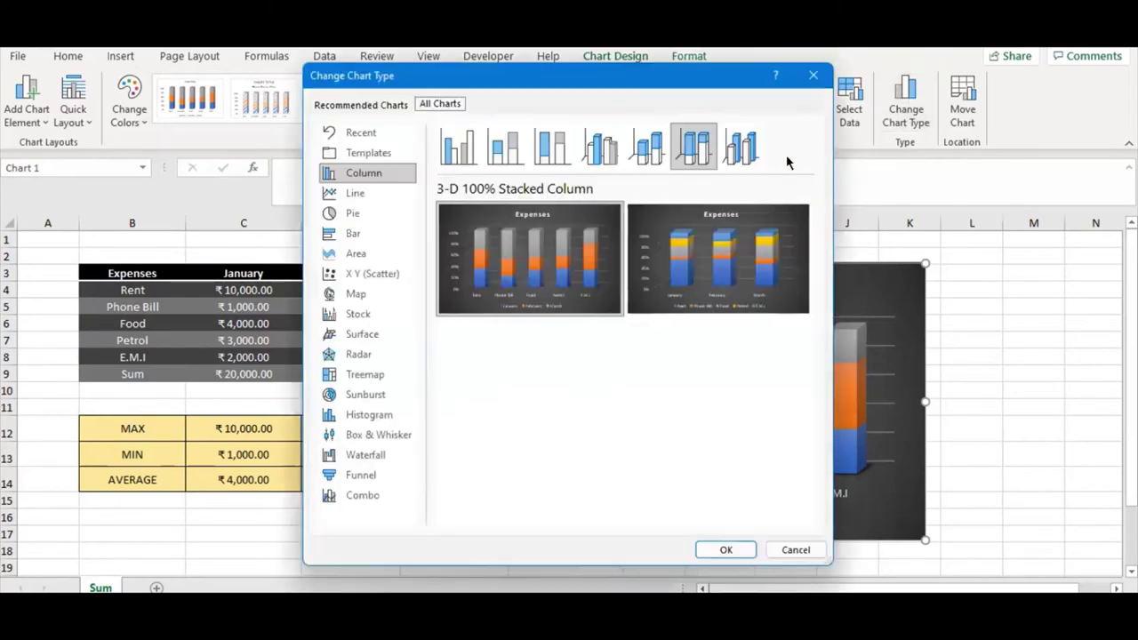
drag(552, 86, 808, 49)
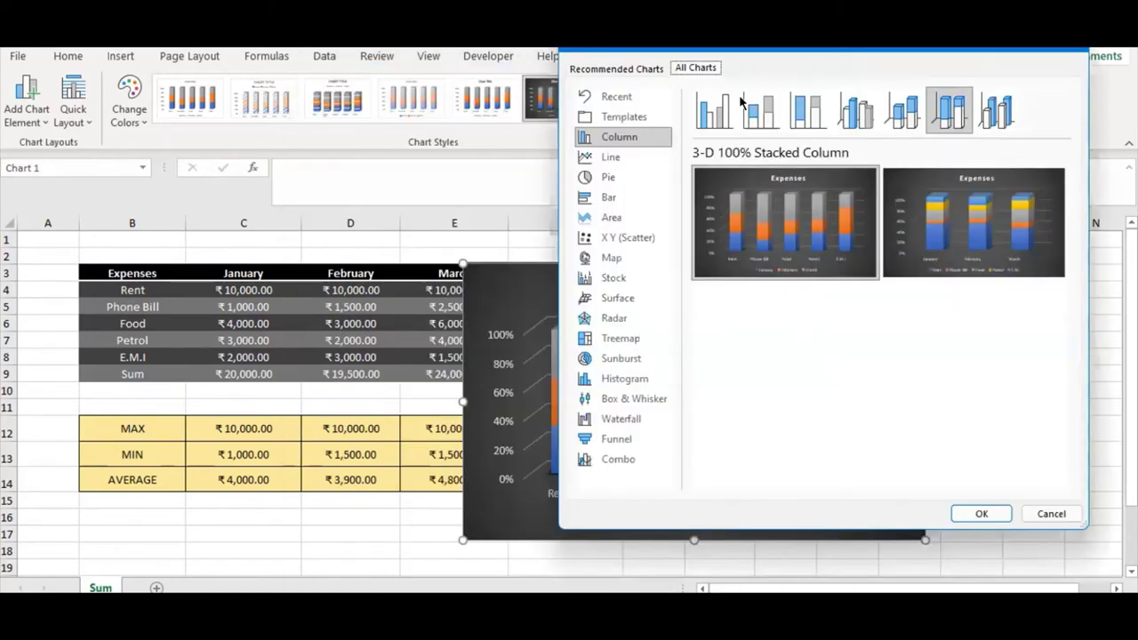
key(Tab)
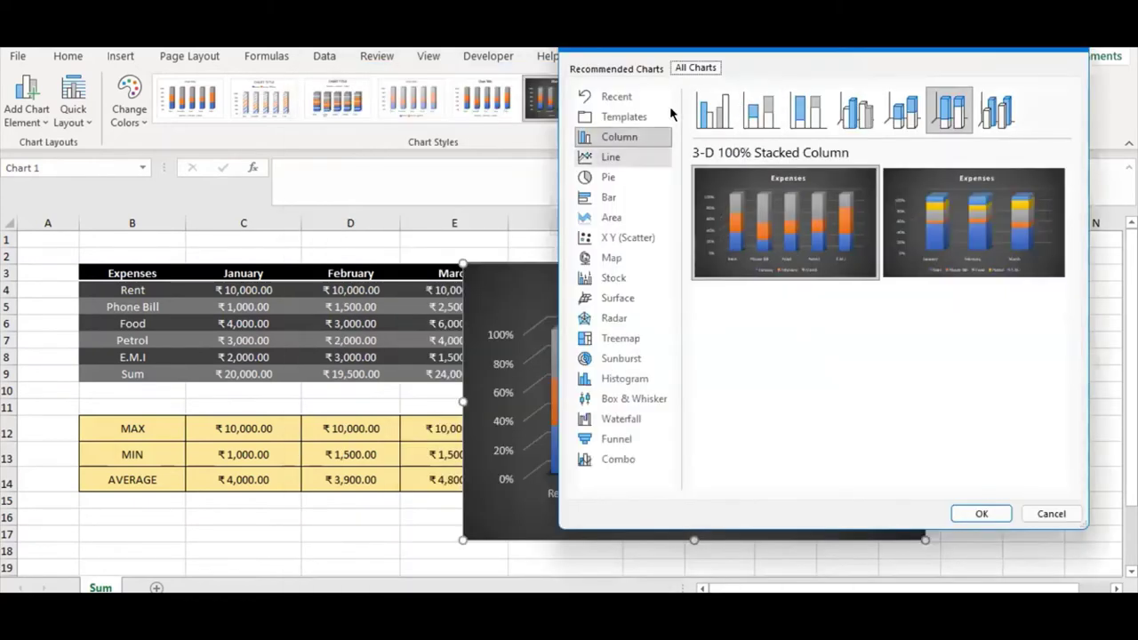
key(Down)
key(Up)
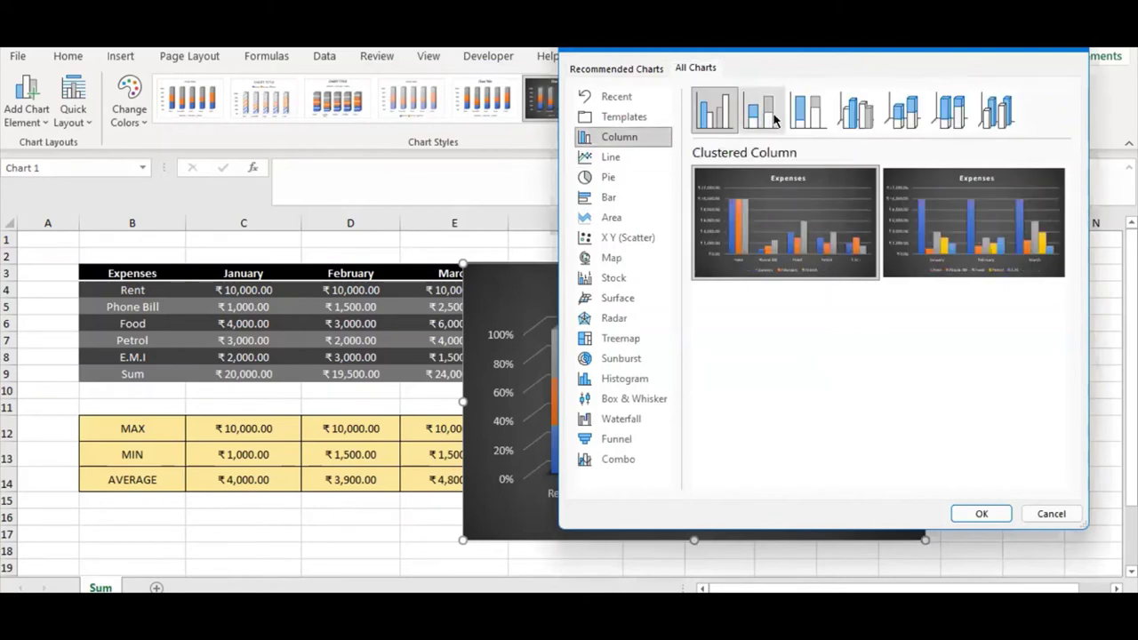
mouse_move(756, 233)
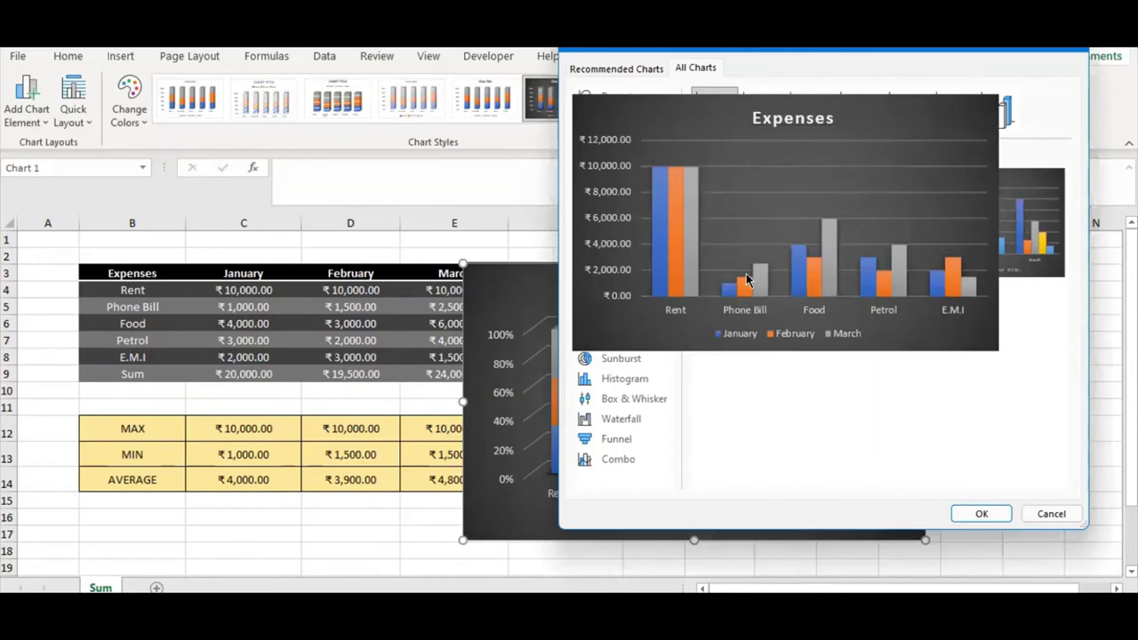
mouse_move(998, 196)
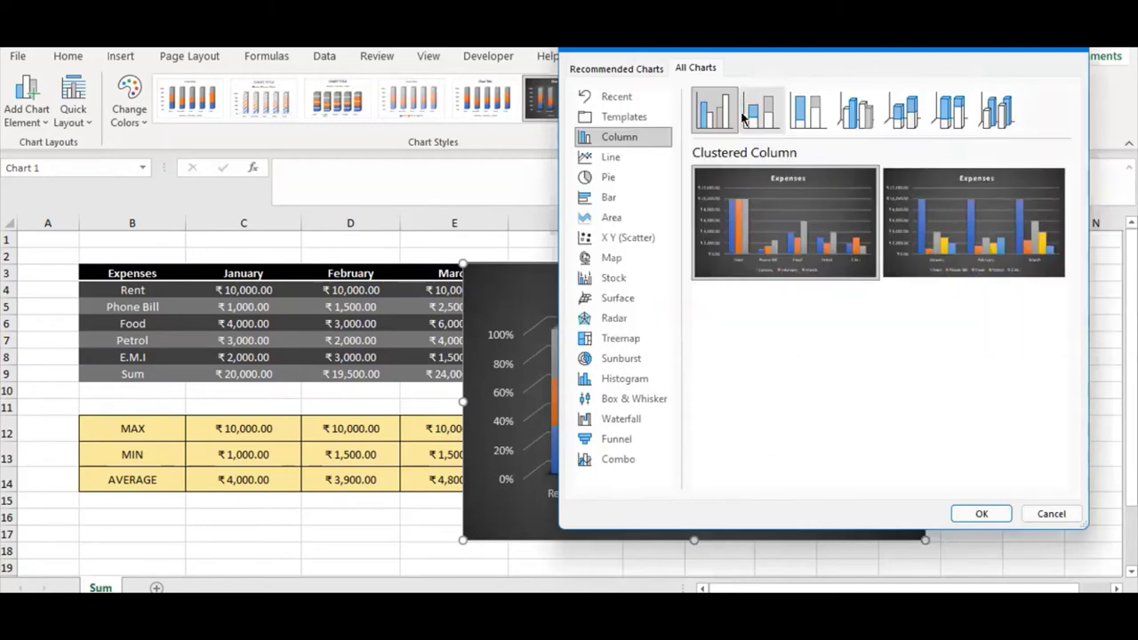
Compare the stacked, 100% stacked and 3-D column types for the Expenses chart
click(755, 103)
click(798, 102)
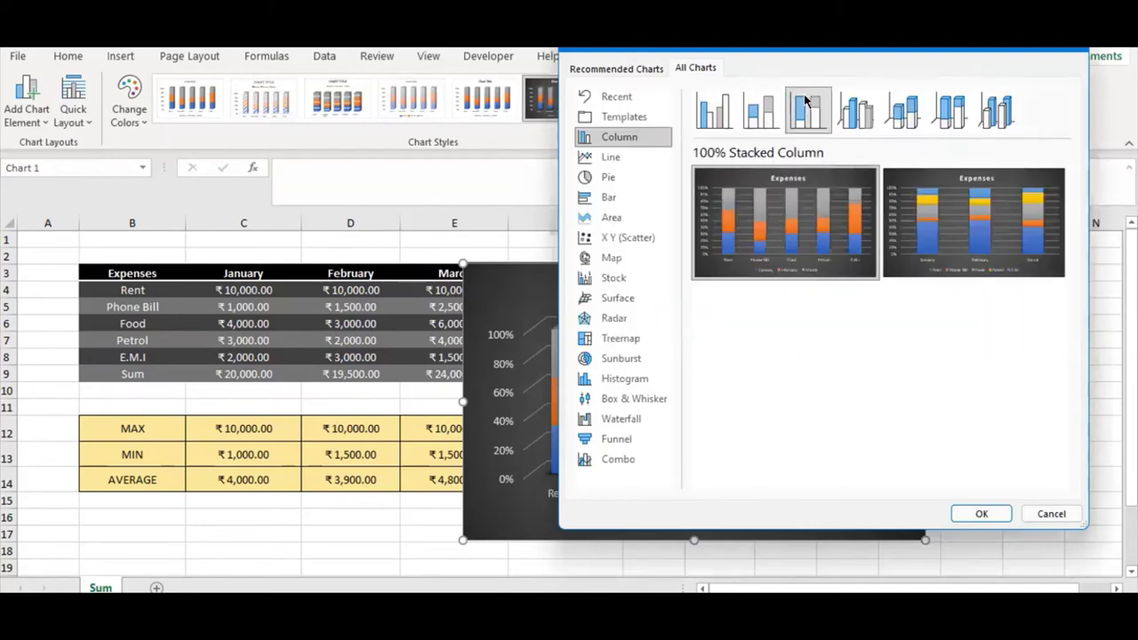
click(852, 107)
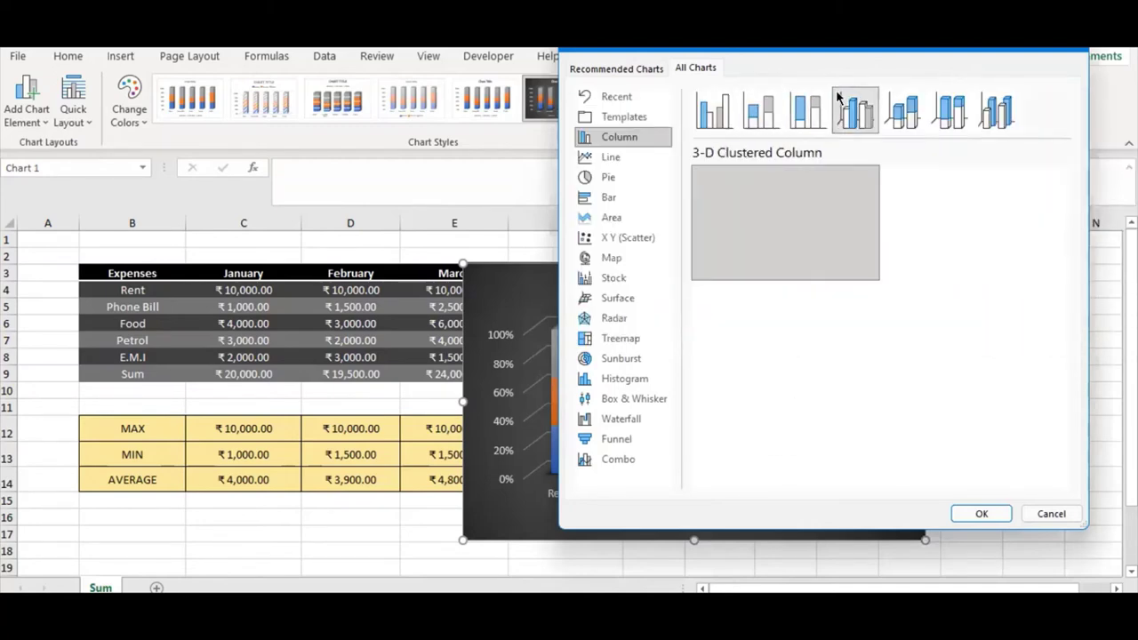
click(892, 114)
click(760, 110)
Change the chart to a Clustered Column with the months as categories and the expenses as series, and deselect it
click(714, 111)
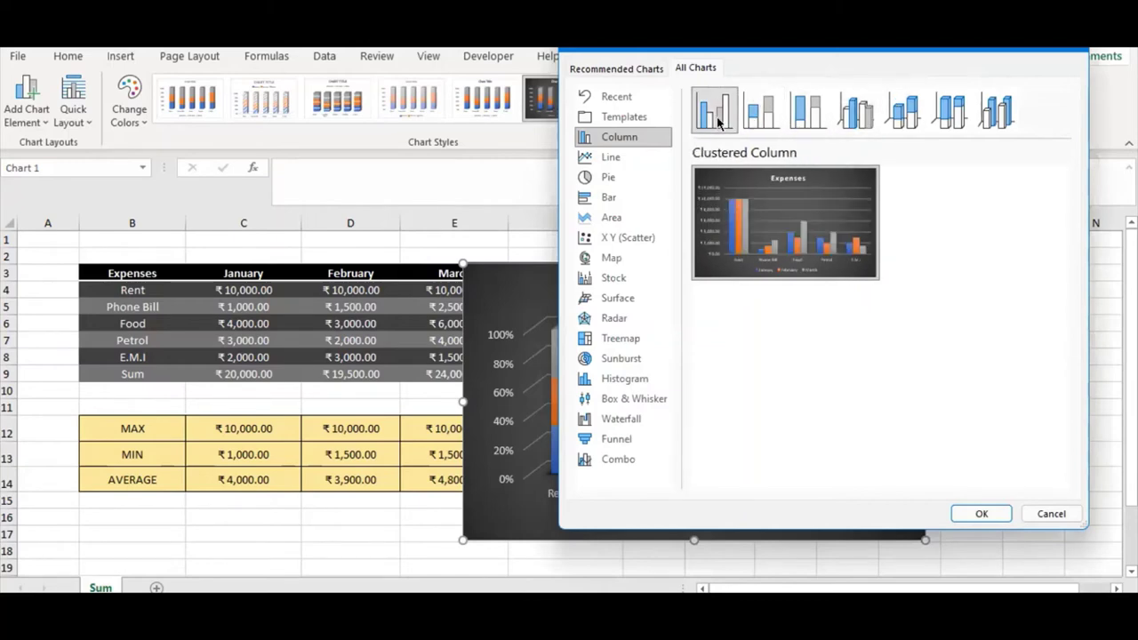
mouse_move(782, 246)
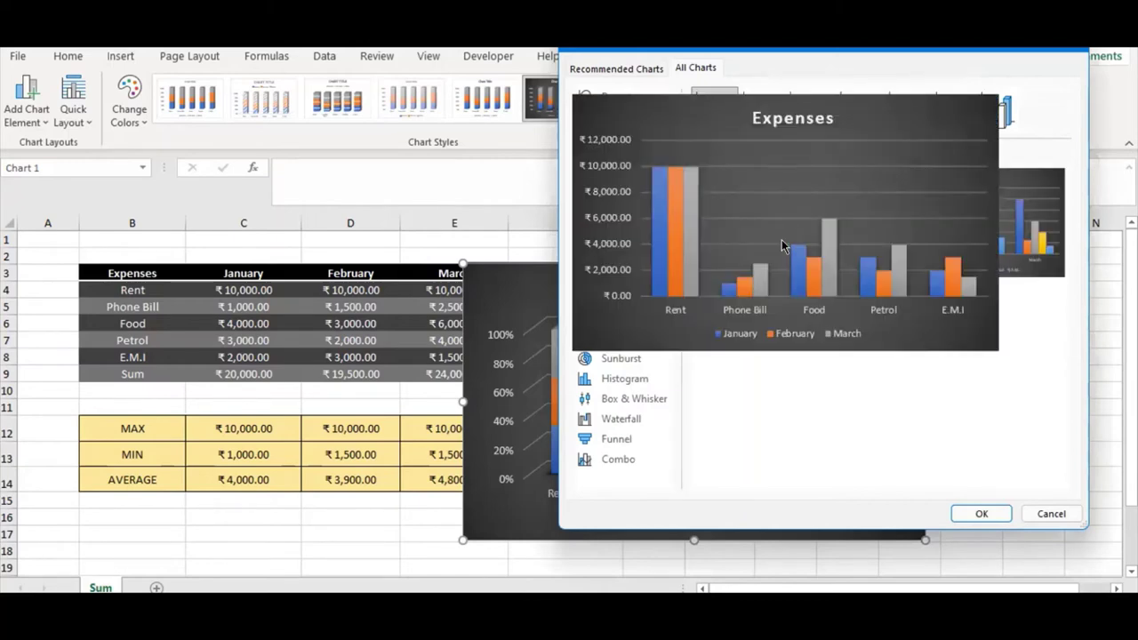
mouse_move(920, 263)
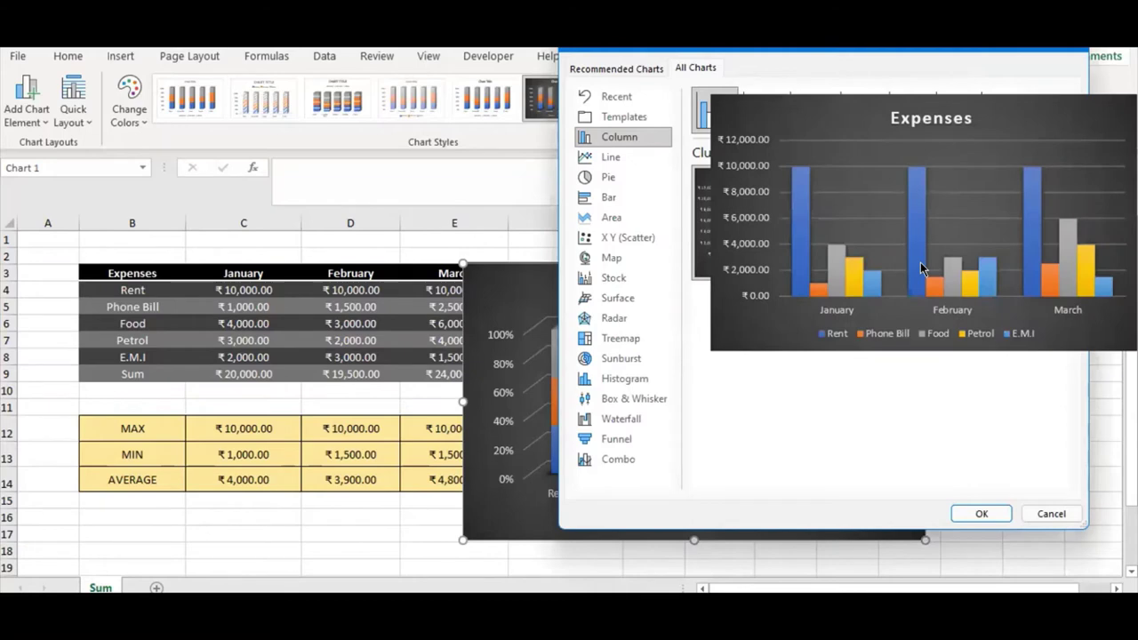
click(921, 263)
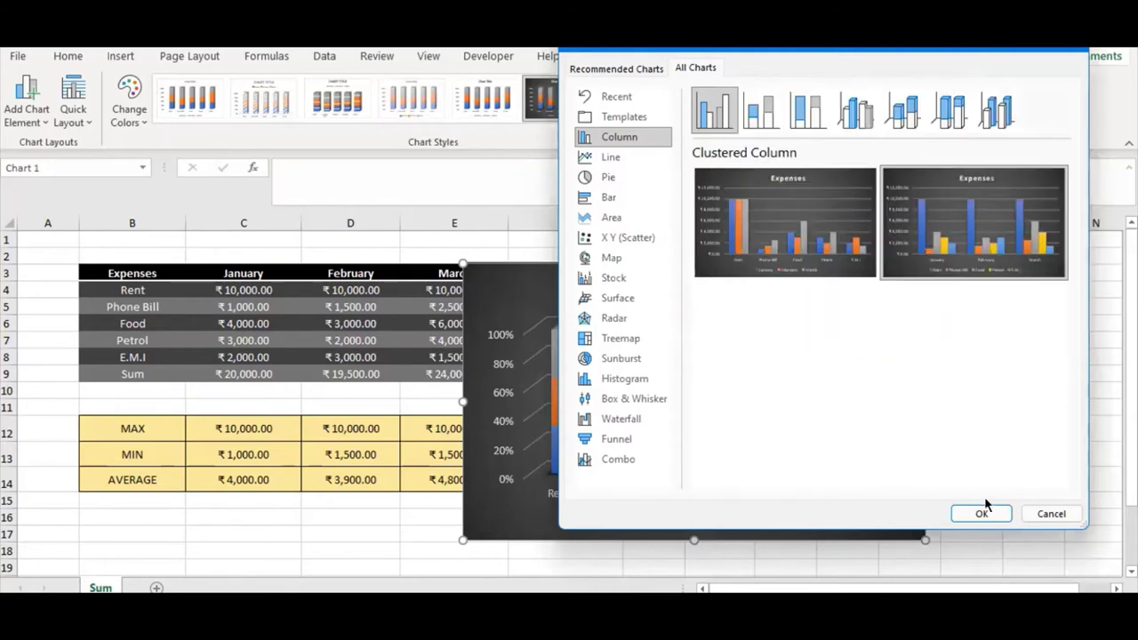
click(971, 516)
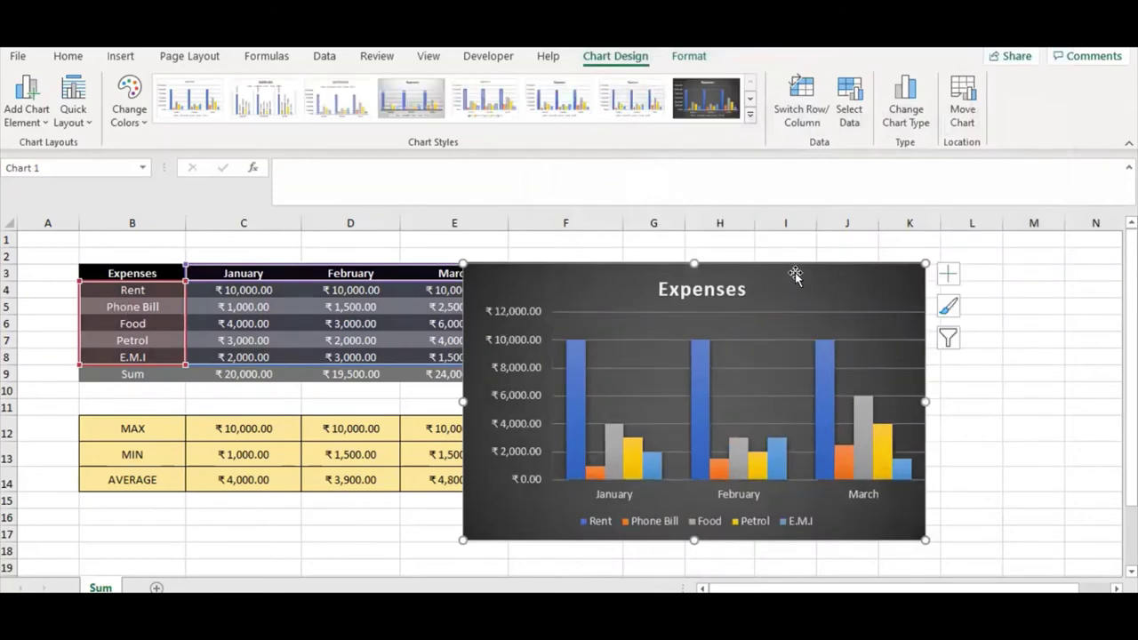
click(1012, 335)
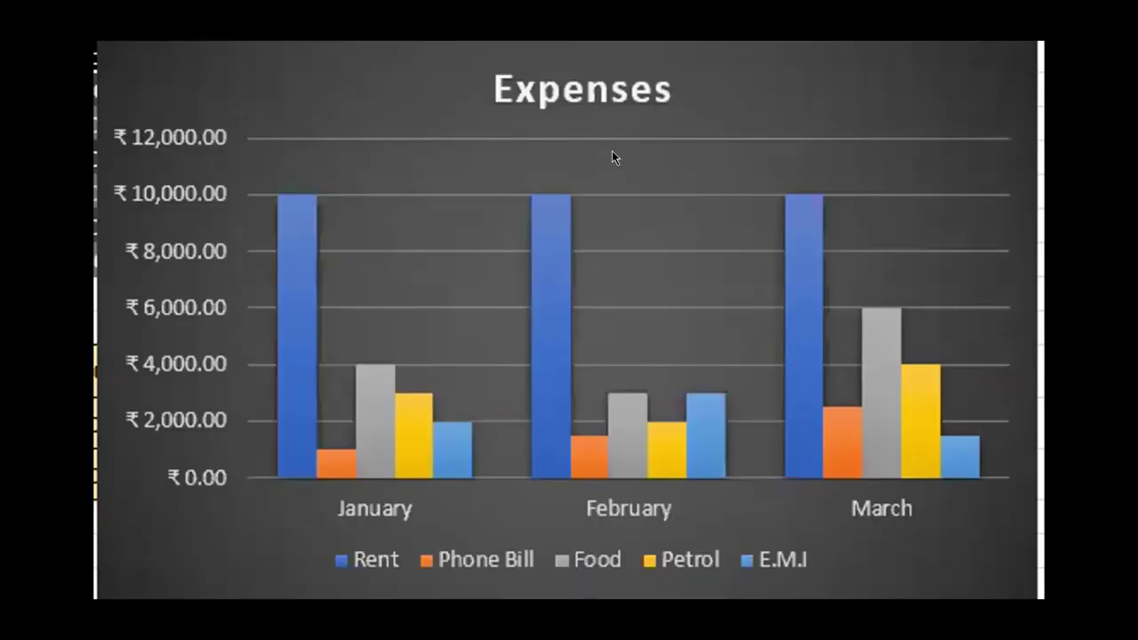
Add a new worksheet named "BAR GRAPH" to the workbook
mouse_move(295, 355)
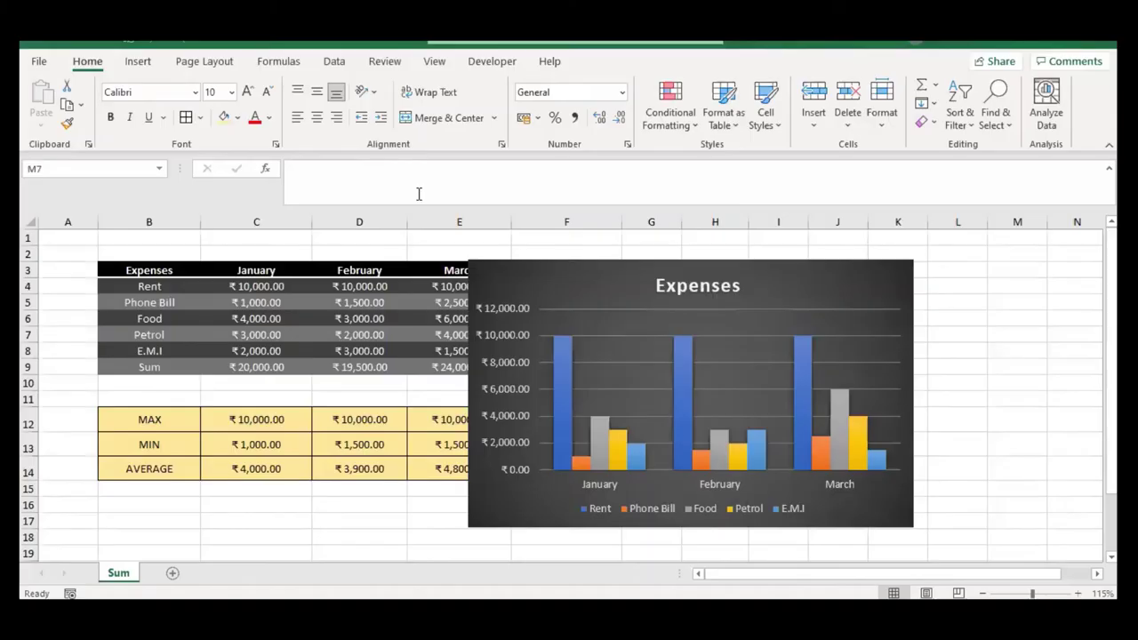
click(628, 297)
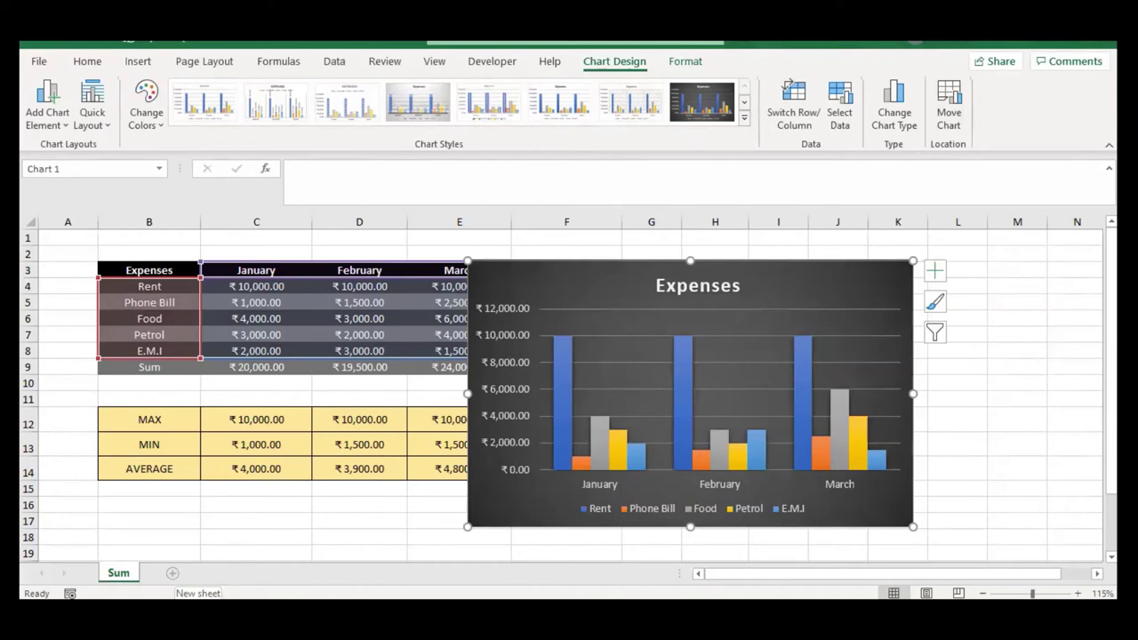
click(172, 574)
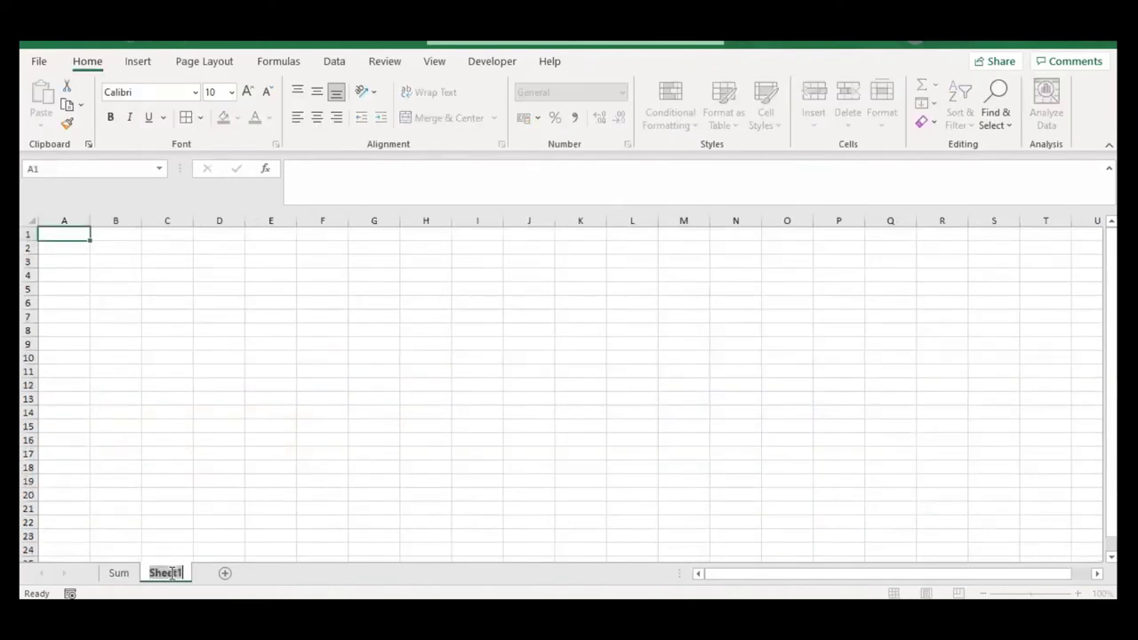
text(BARGRAPH)
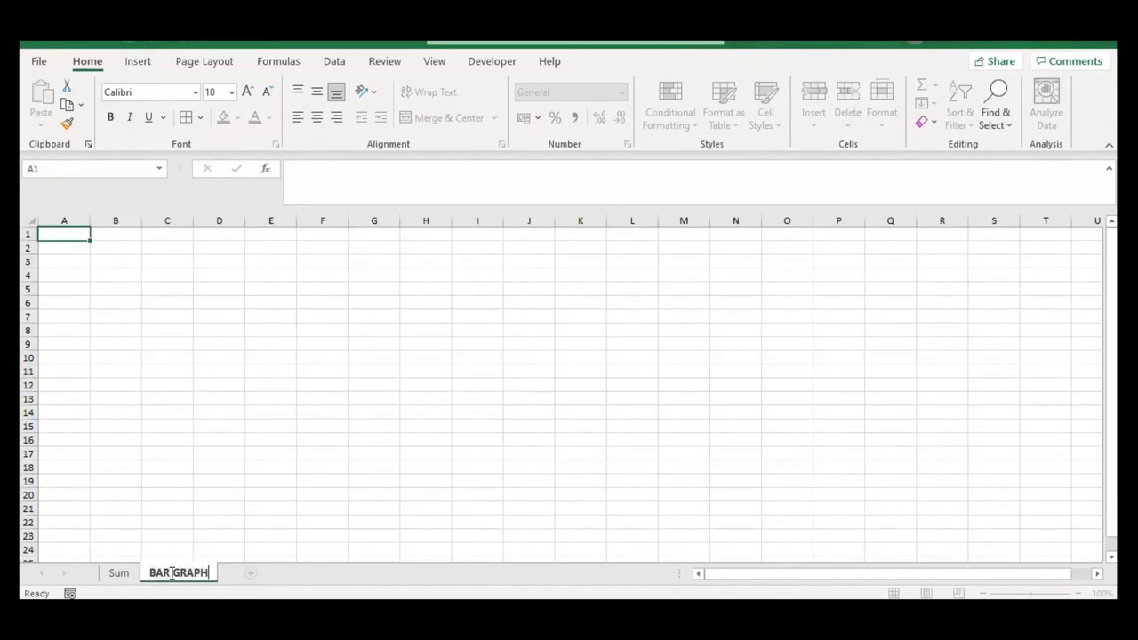
key(Return)
Move the Expenses chart from the Sum sheet to the BAR GRAPH sheet as an embedded object
key(ctrl+Page_Up)
click(795, 406)
click(805, 405)
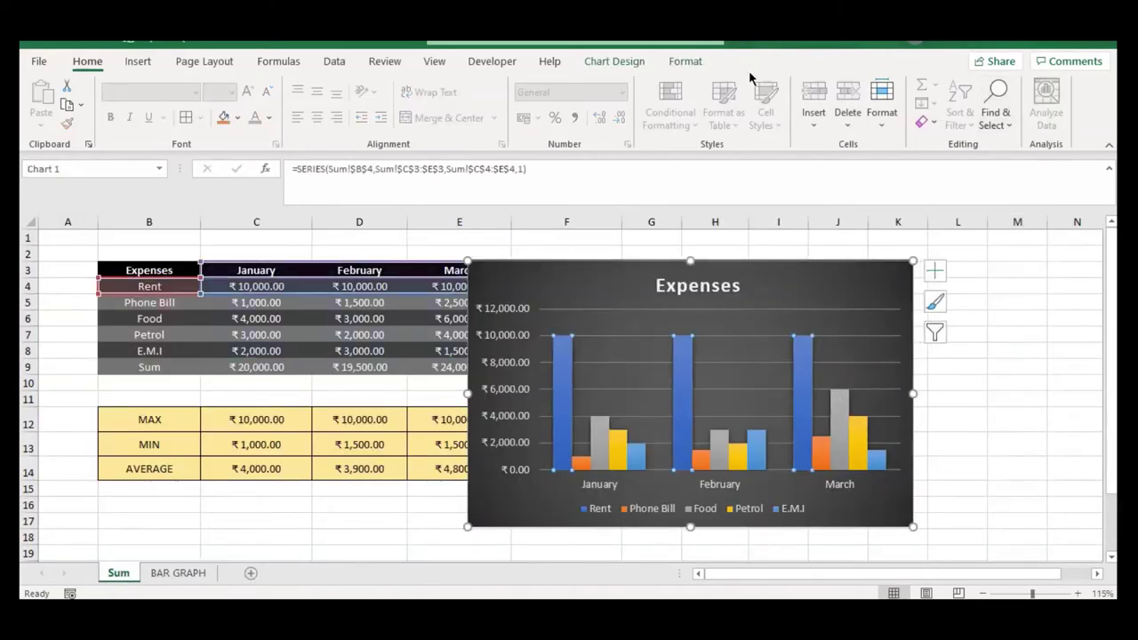
click(613, 61)
click(949, 114)
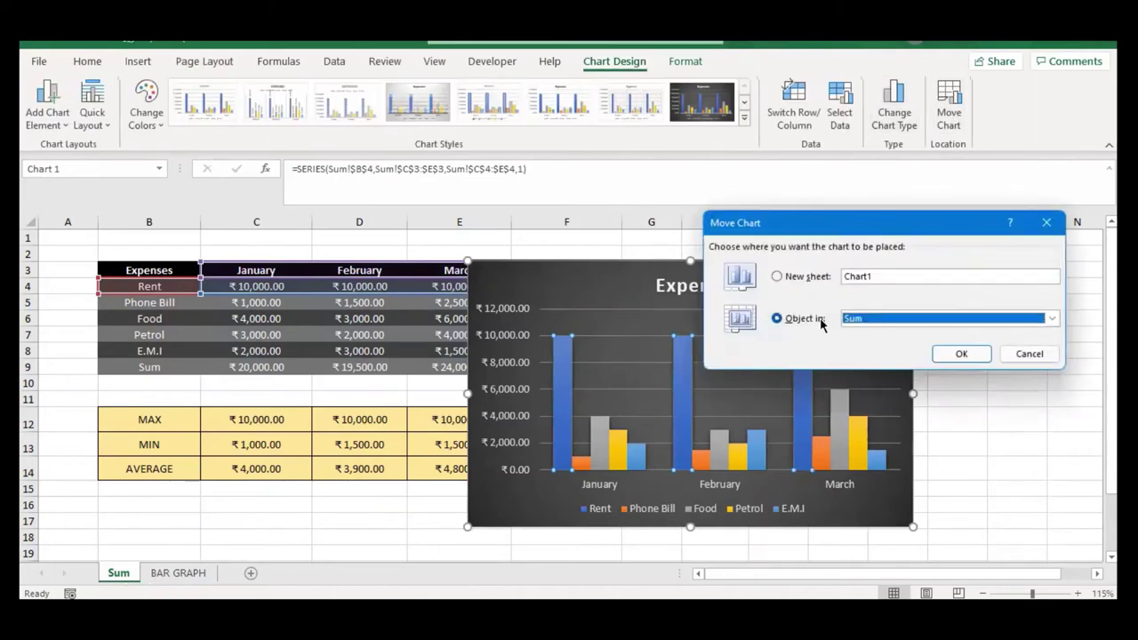
click(865, 319)
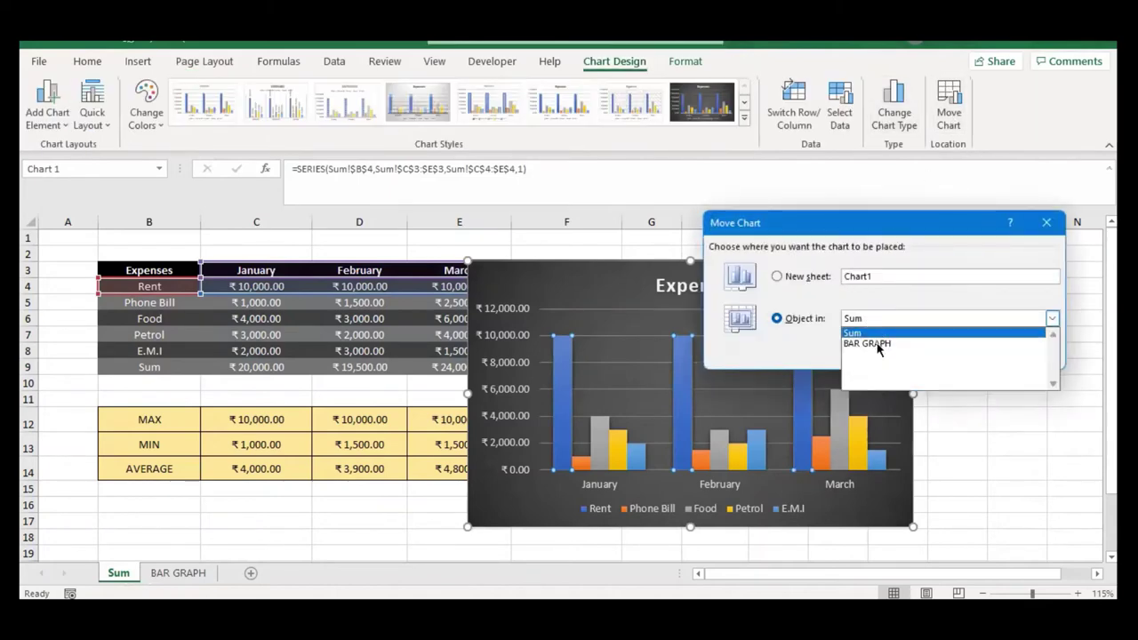
click(877, 345)
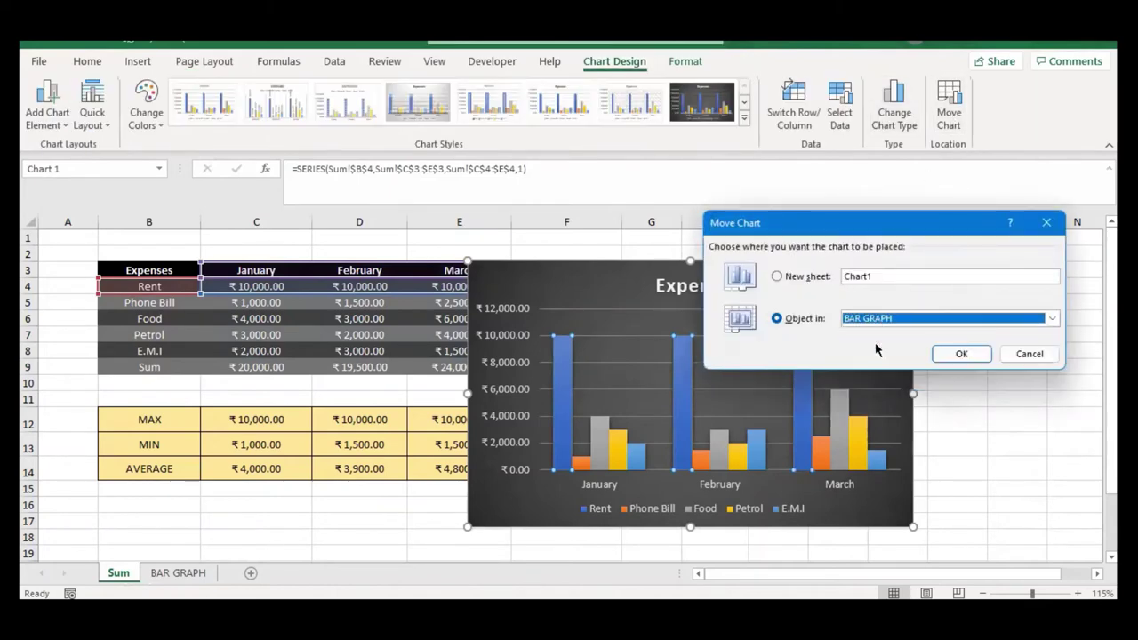
click(961, 352)
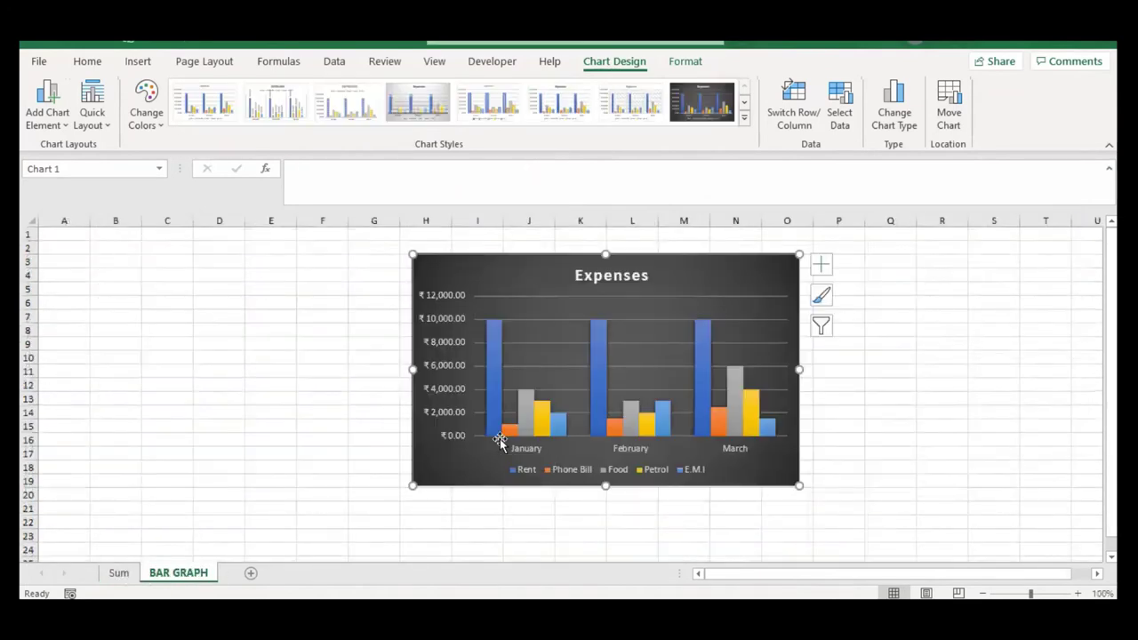
Hide the gridlines on the BAR GRAPH sheet
drag(182, 385, 302, 463)
click(302, 462)
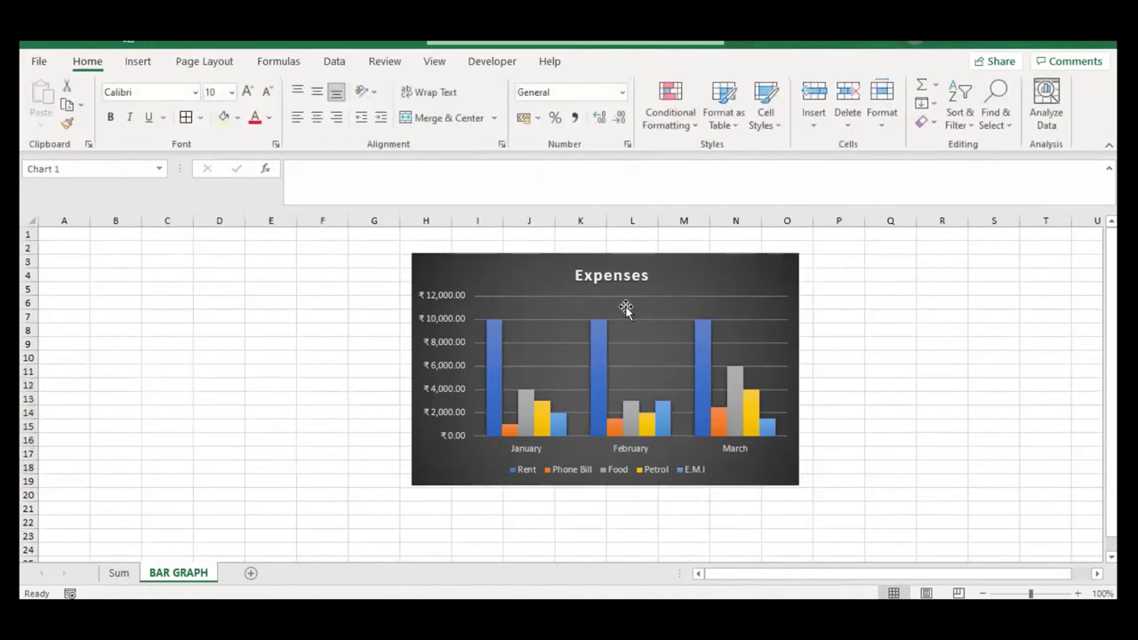
click(619, 256)
click(322, 262)
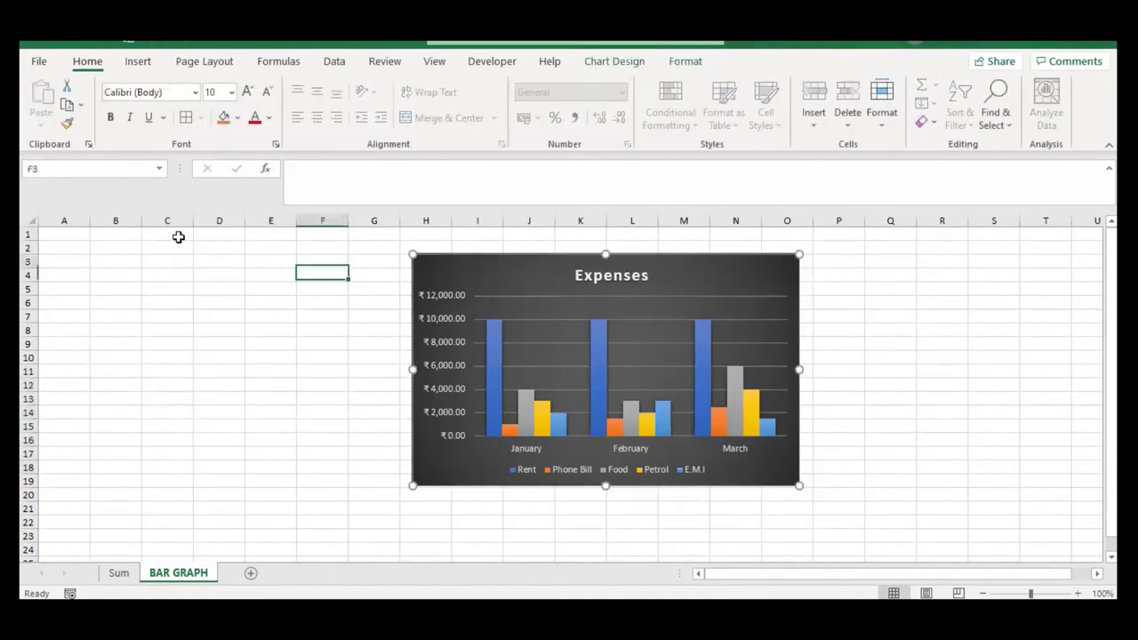
click(31, 221)
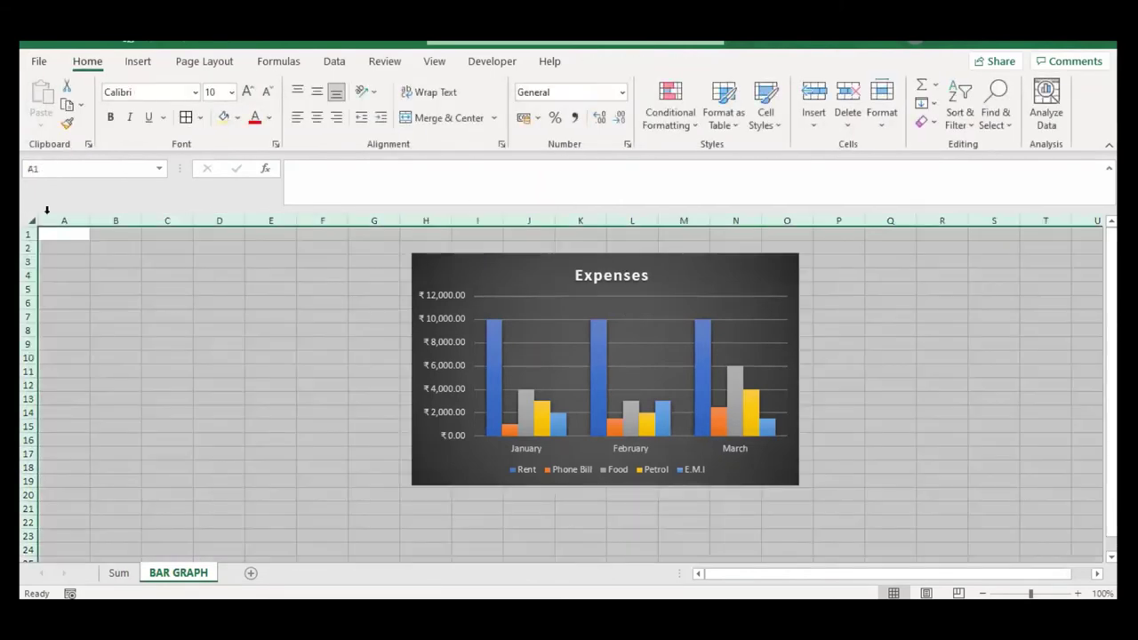
click(430, 62)
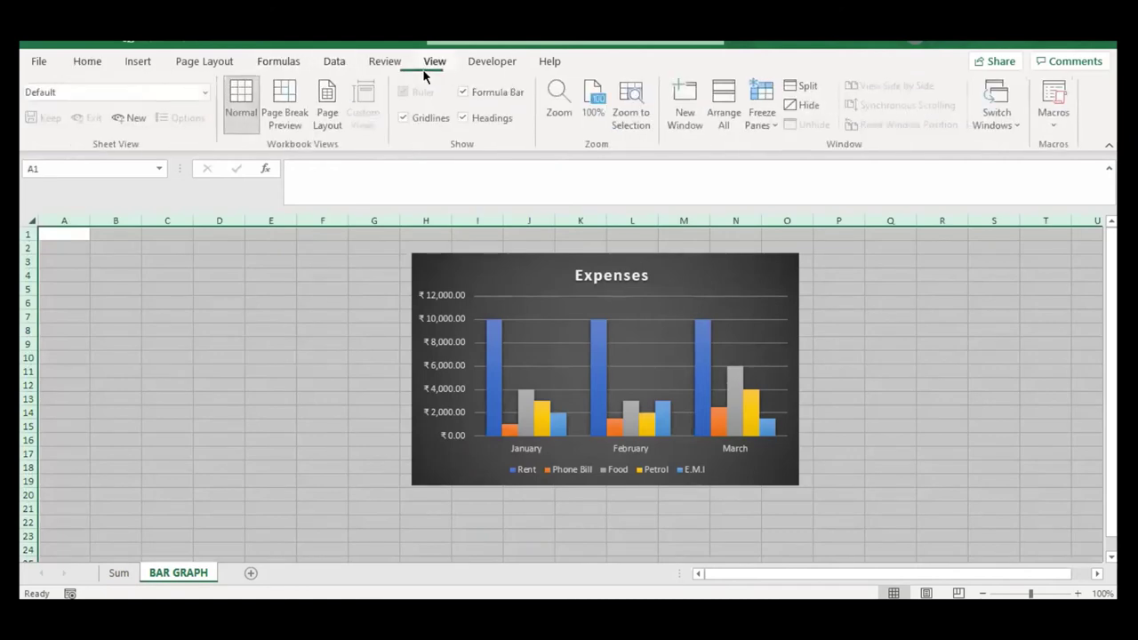
click(417, 113)
click(257, 330)
Place the Expenses chart at cell A1 and enlarge it to about column J and row 25
drag(471, 261, 99, 233)
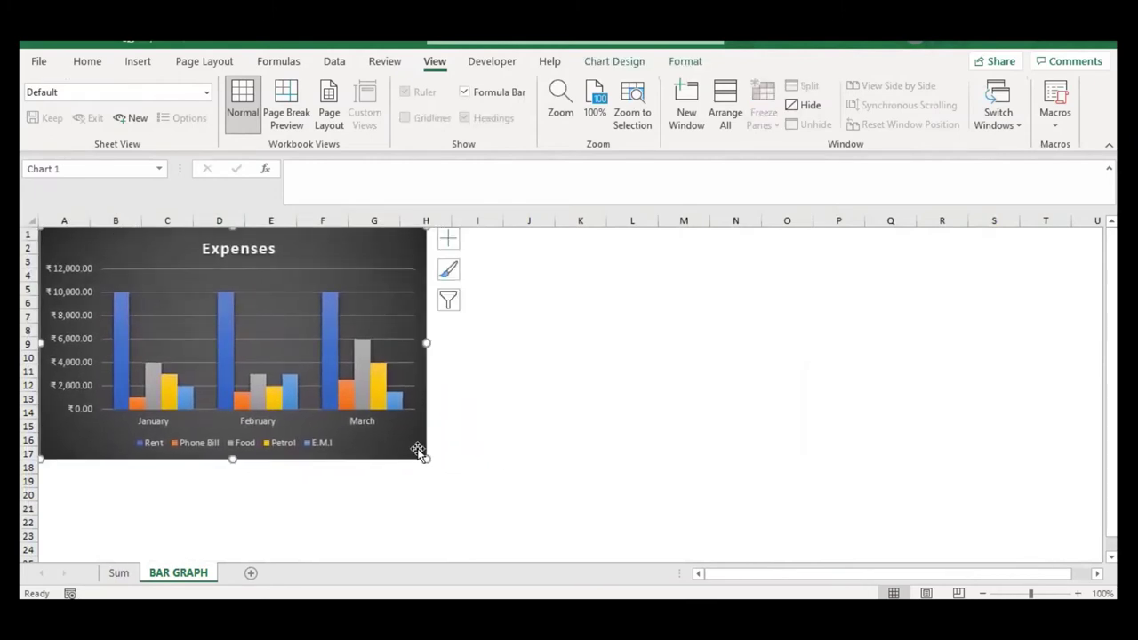
drag(426, 459, 532, 556)
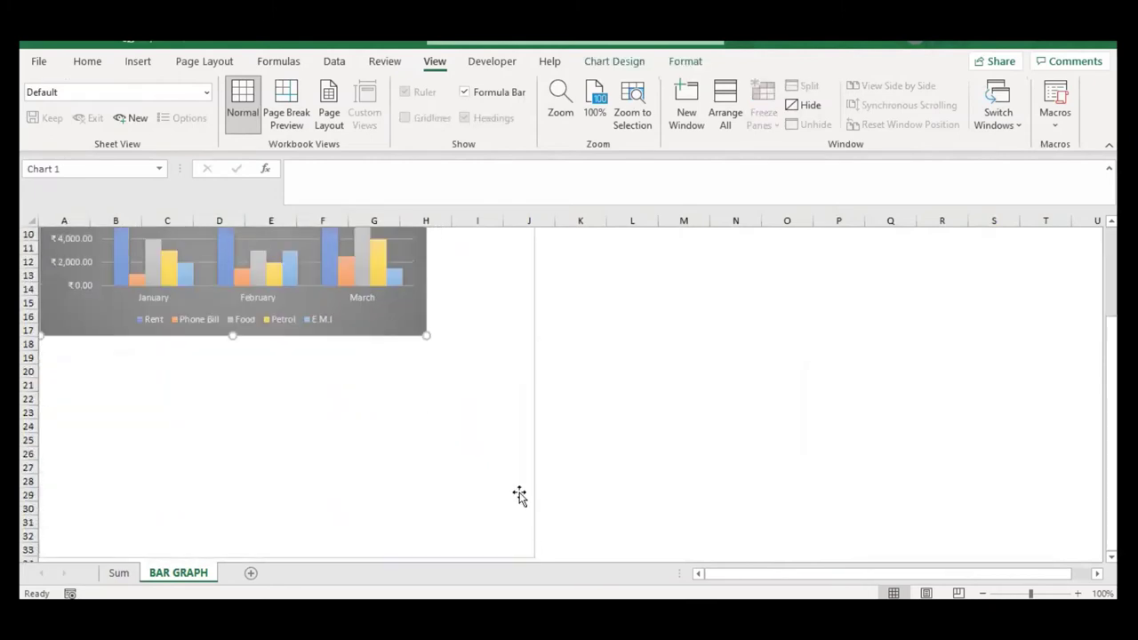
drag(287, 556, 300, 414)
scroll(326, 447, up, 3)
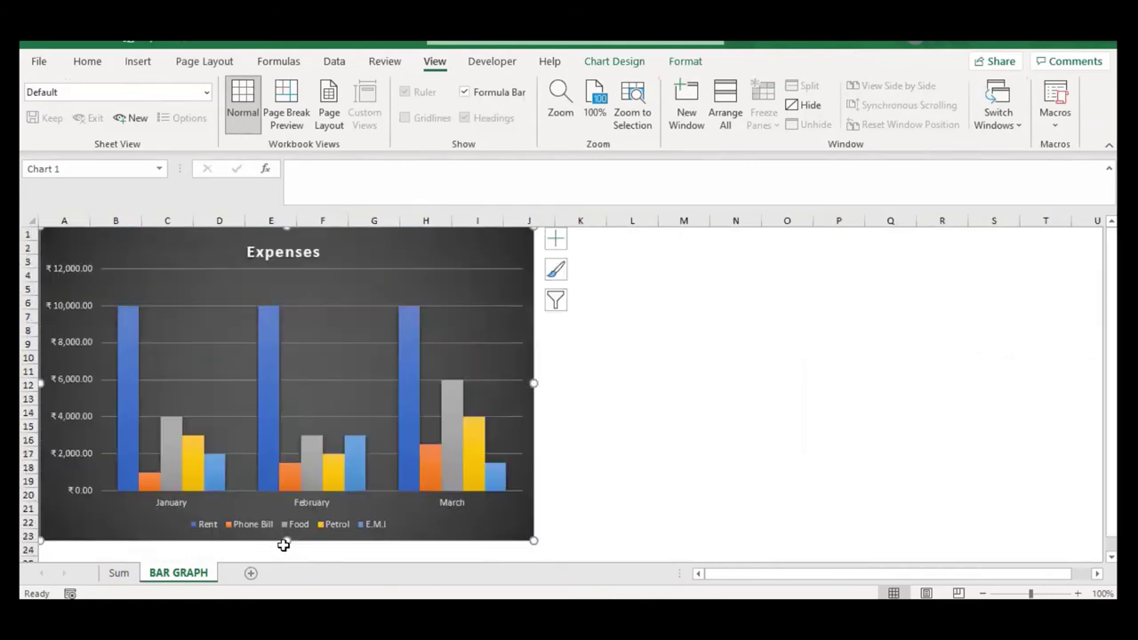
drag(285, 556, 286, 469)
scroll(533, 480, up, 3)
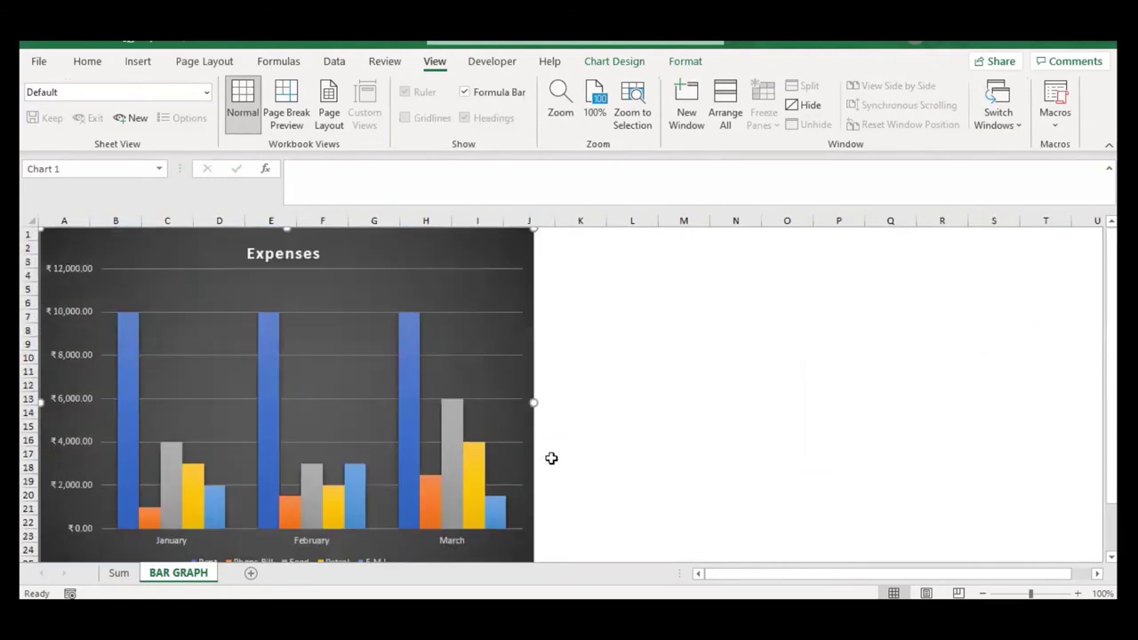
scroll(498, 450, down, 1)
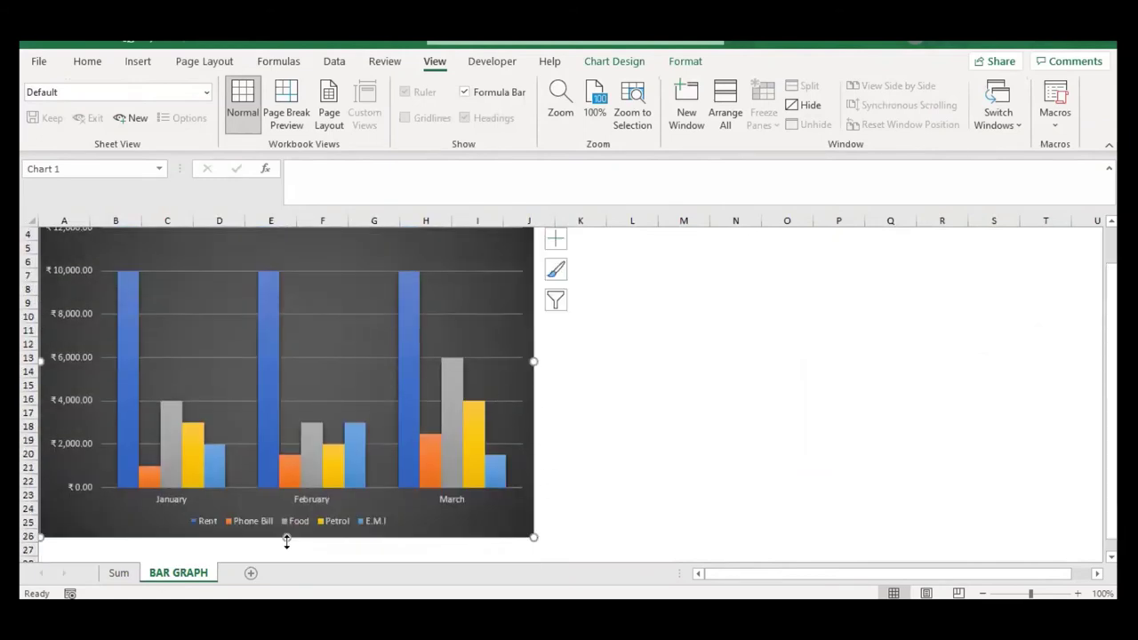
scroll(504, 419, up, 1)
Widen the Expenses chart across the sheet so it ends just past column U
drag(534, 397, 1083, 383)
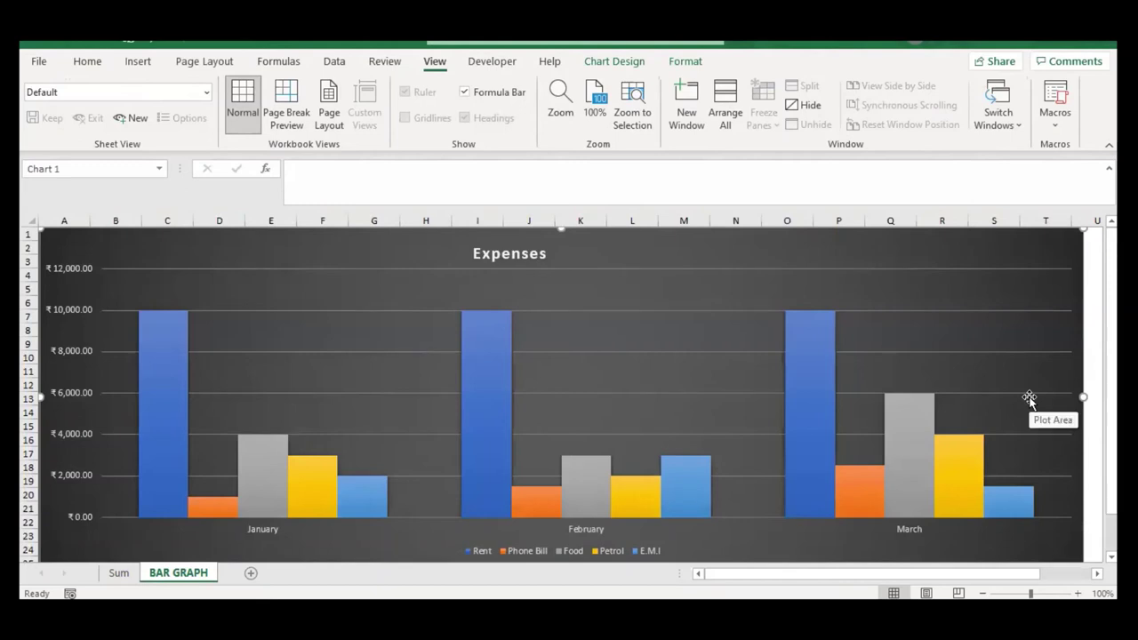
scroll(758, 438, down, 1)
scroll(759, 437, up, 1)
drag(1084, 395, 1093, 401)
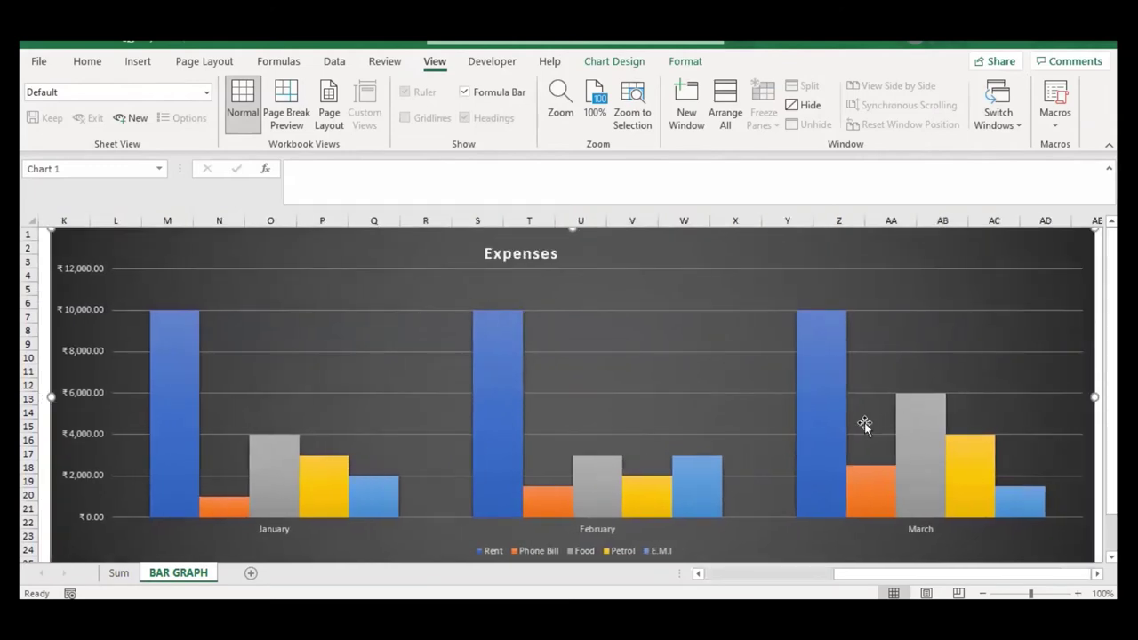
key(ctrl+z)
drag(567, 396, 872, 399)
scroll(902, 399, down, 1)
drag(970, 573, 660, 575)
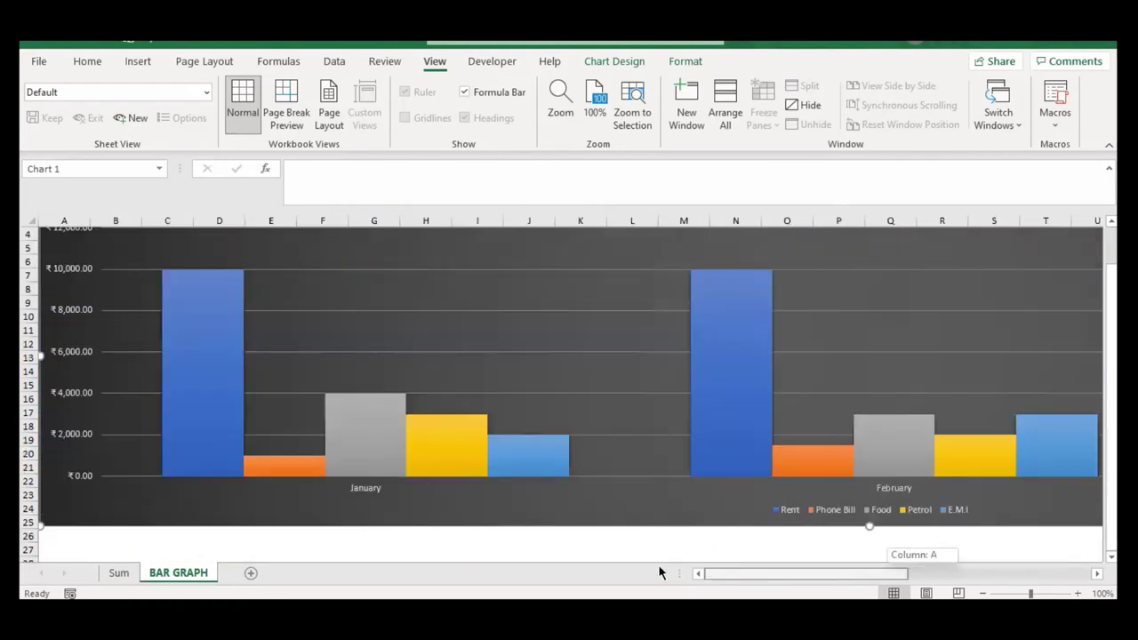
scroll(880, 560, up, 3)
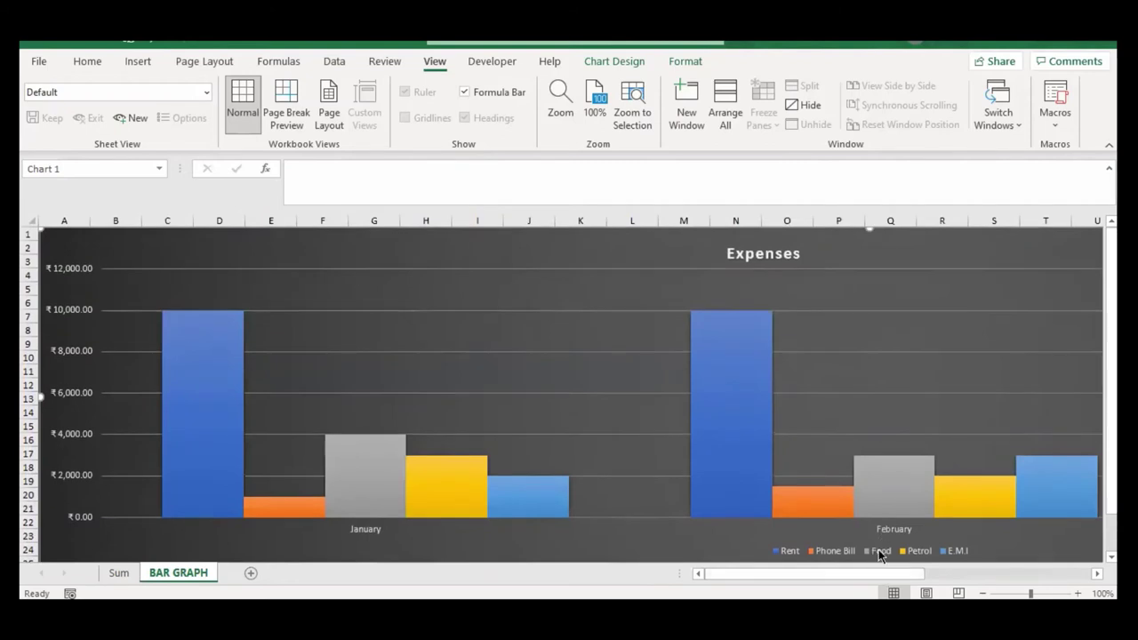
drag(867, 574, 1018, 573)
drag(1029, 397, 471, 397)
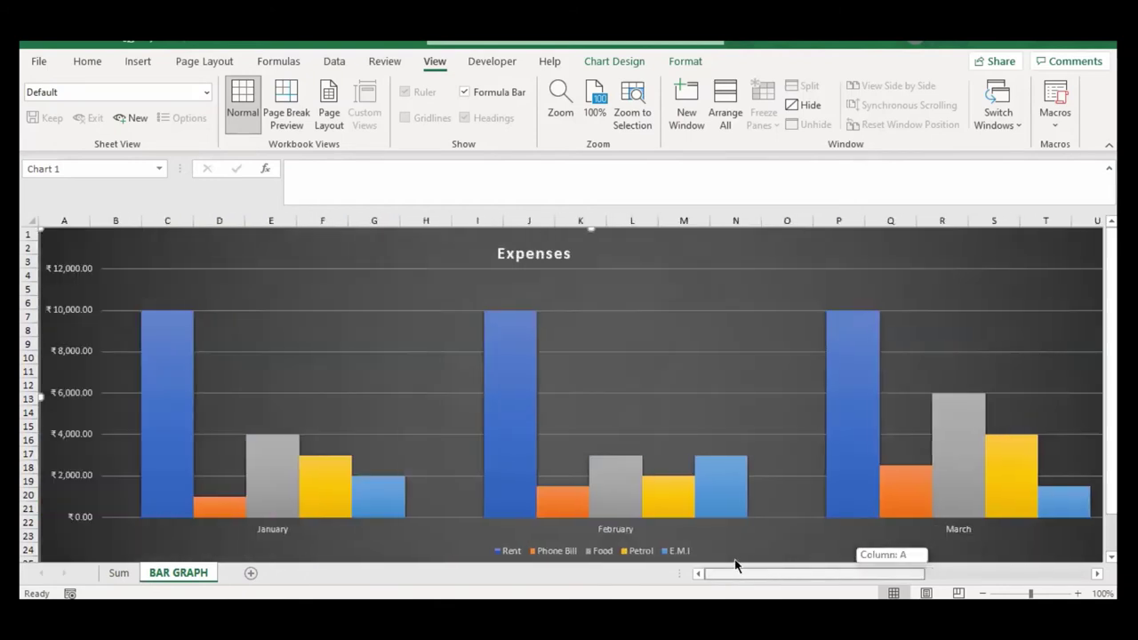
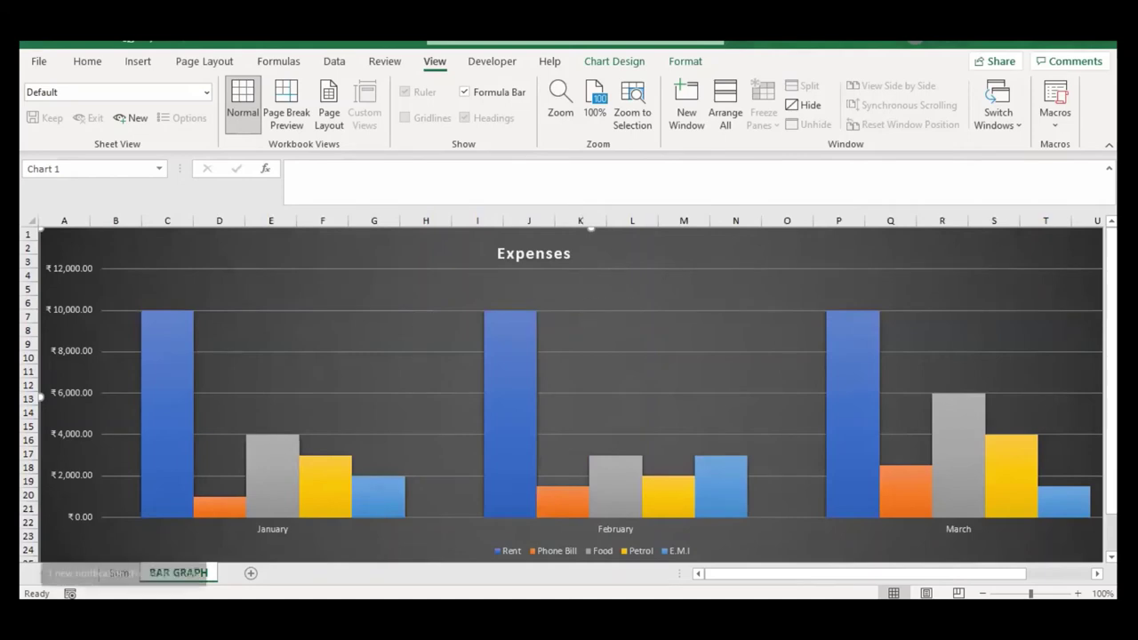
Add another worksheet named "PIE CHART"
click(254, 573)
double_click(255, 572)
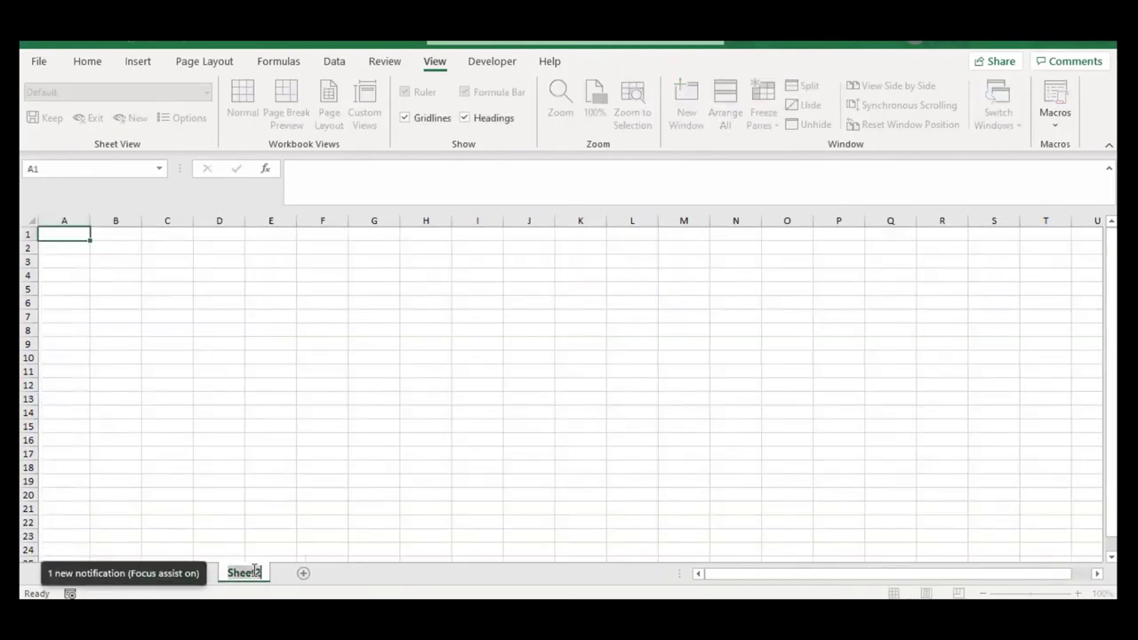
text(PIE HAR)
key(BackSpace)
key(BackSpace)
key(BackSpace)
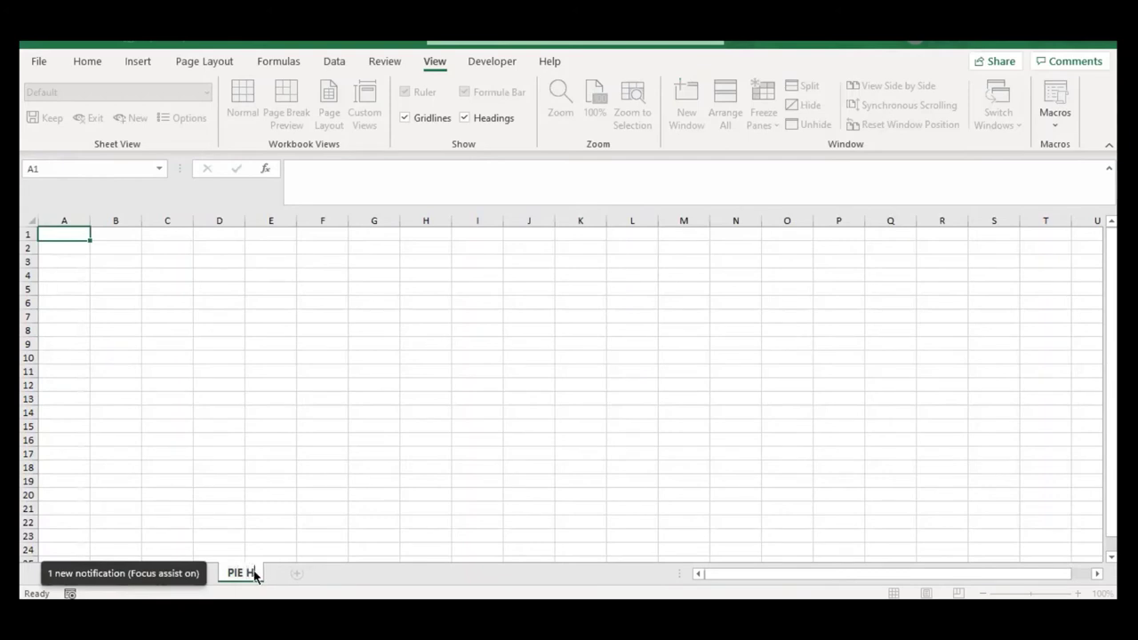
text(CHART)
key(Return)
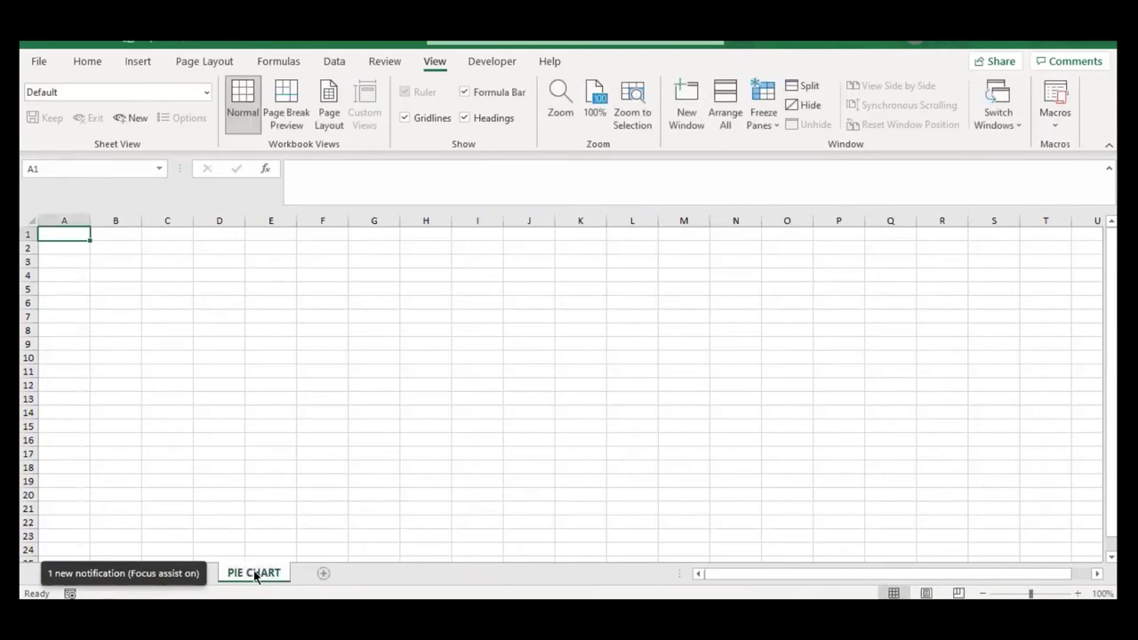
click(483, 549)
Insert a 2-D Pie chart on the Sum sheet from the expense data in B3:E8
click(110, 573)
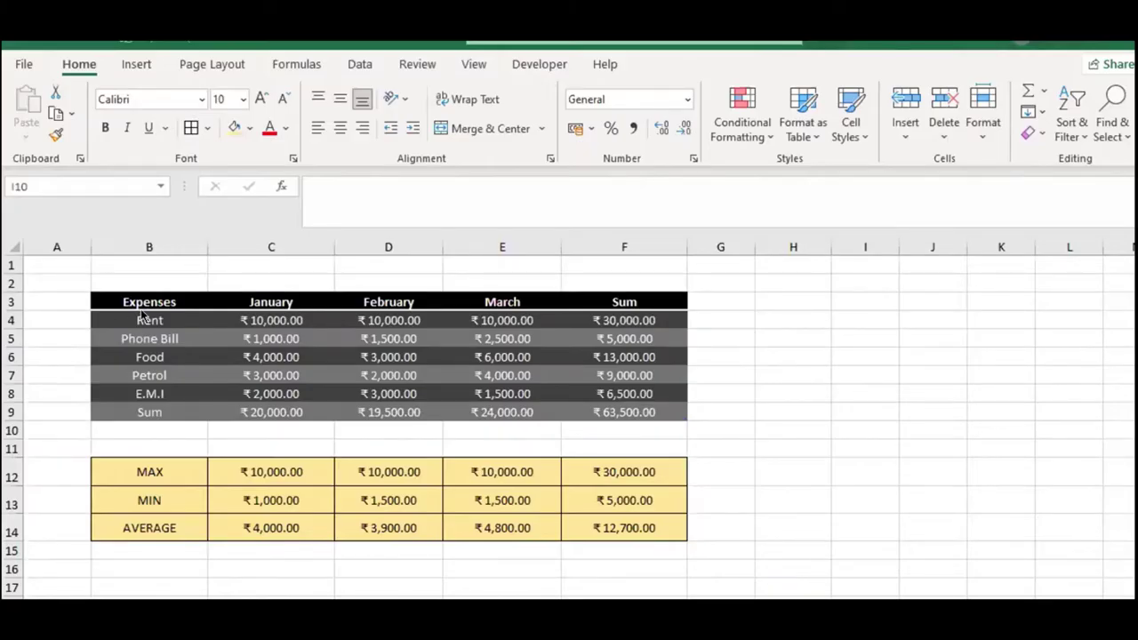
drag(163, 302, 534, 401)
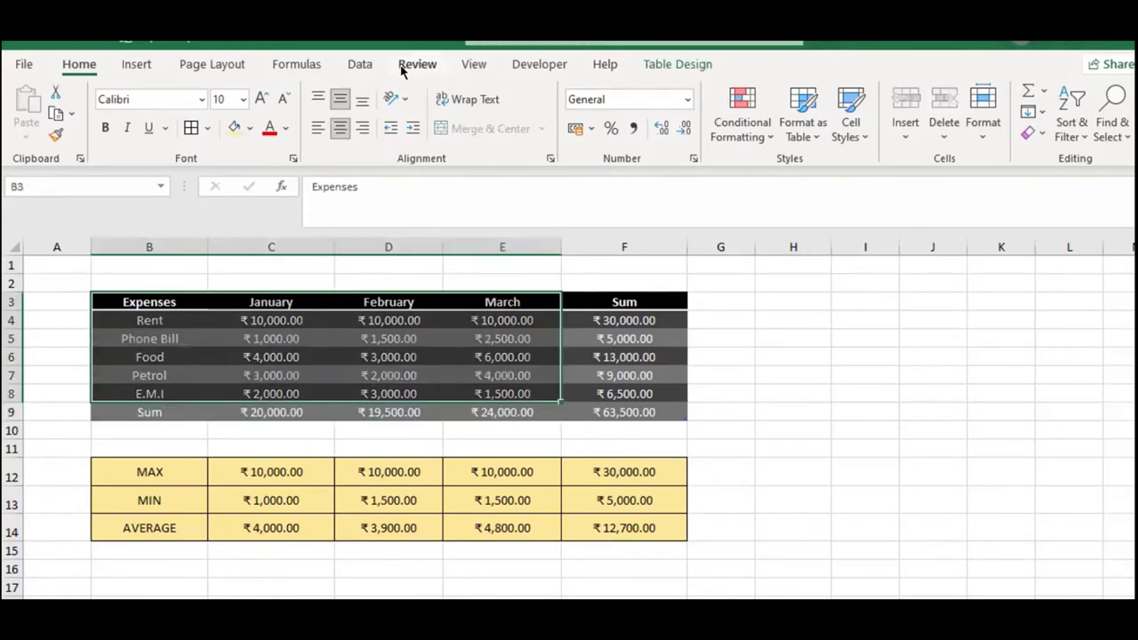
click(143, 64)
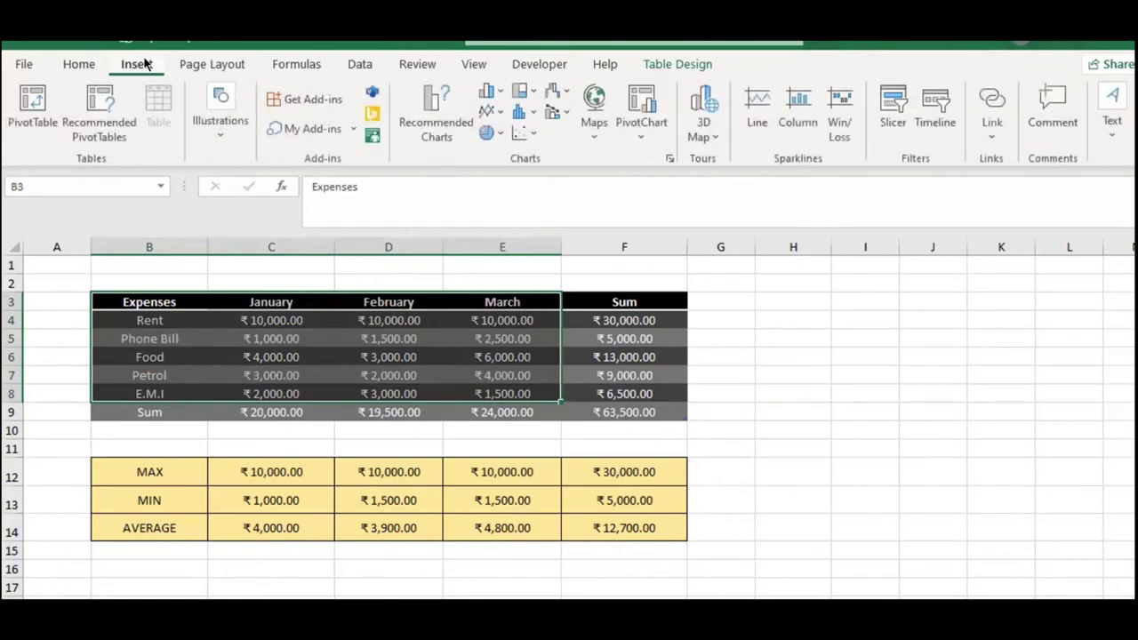
click(490, 135)
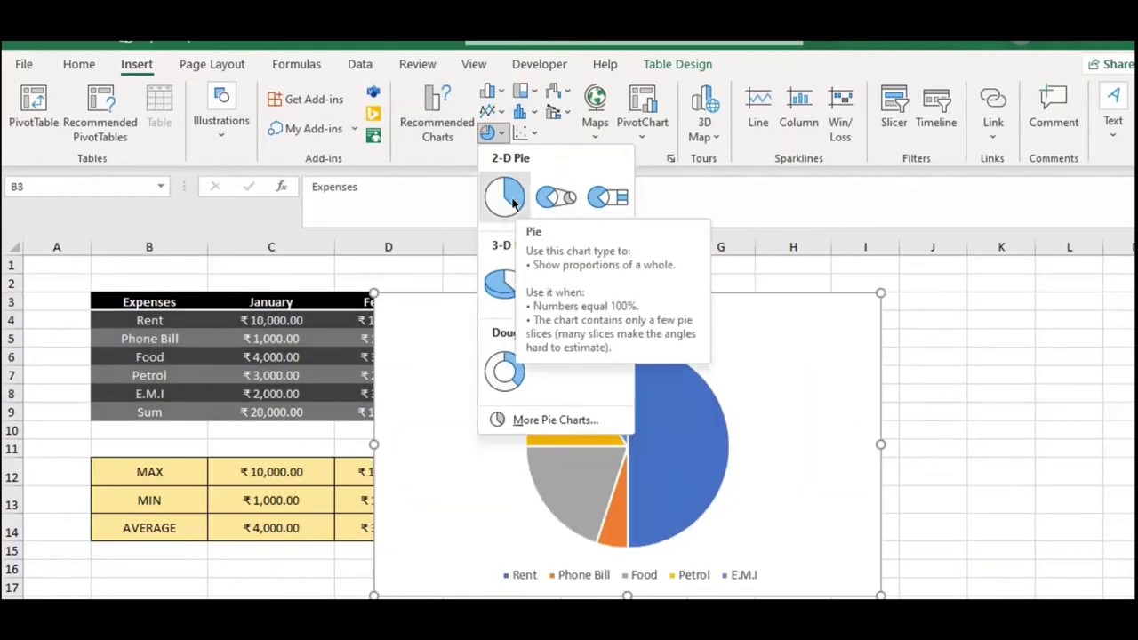
click(512, 203)
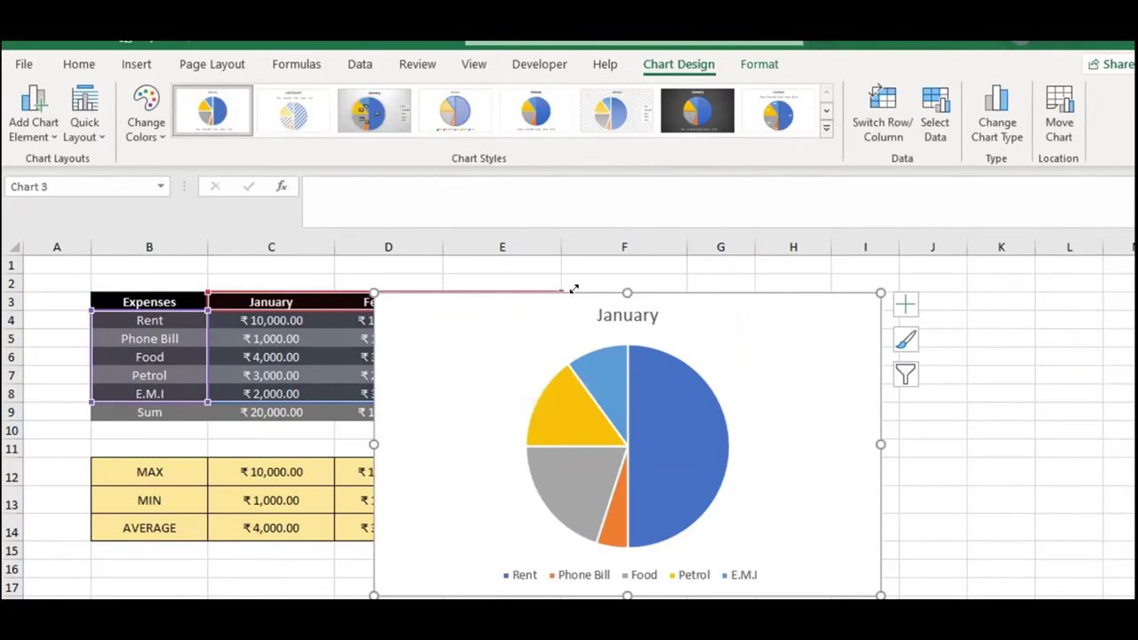
Move the pie chart off the January to March columns and switch its rows and columns
drag(767, 290, 914, 318)
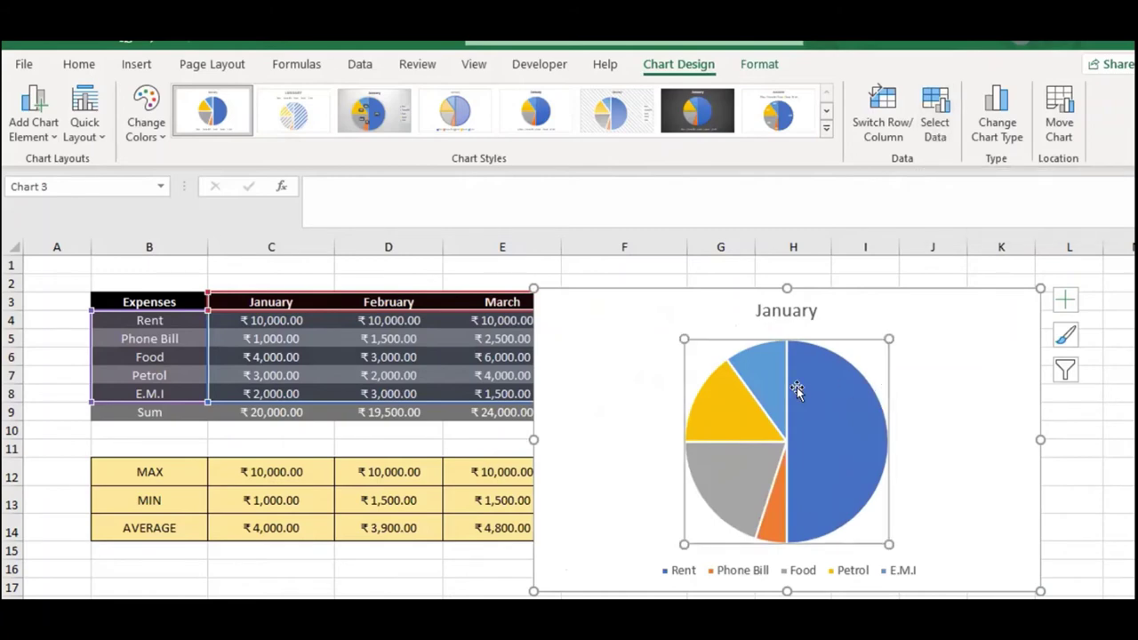
click(880, 349)
drag(921, 305, 949, 280)
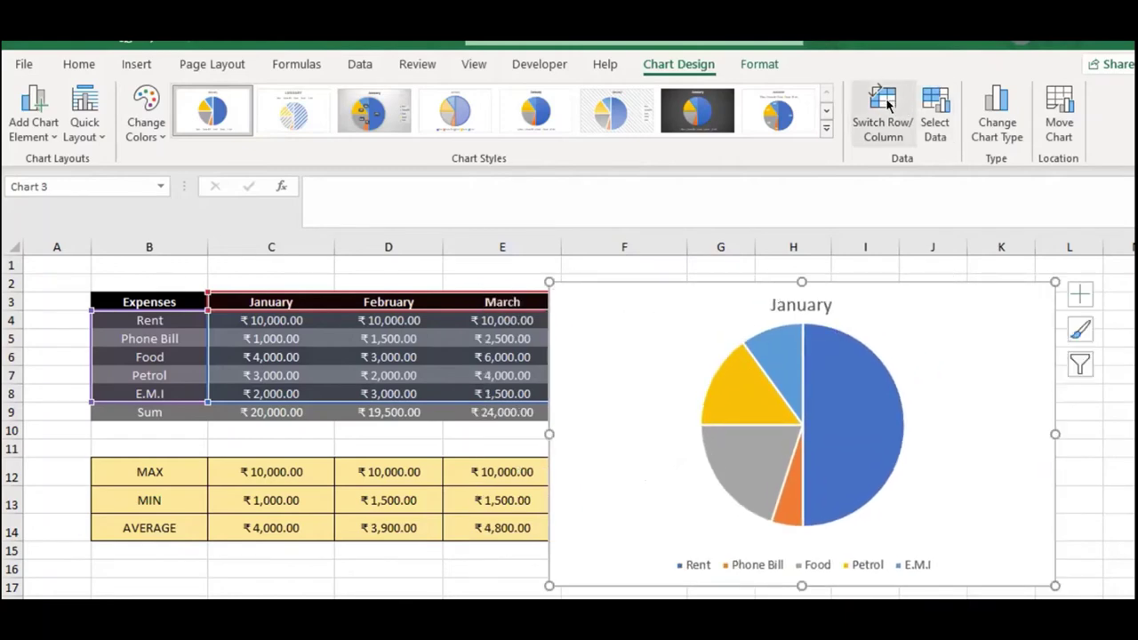
click(883, 105)
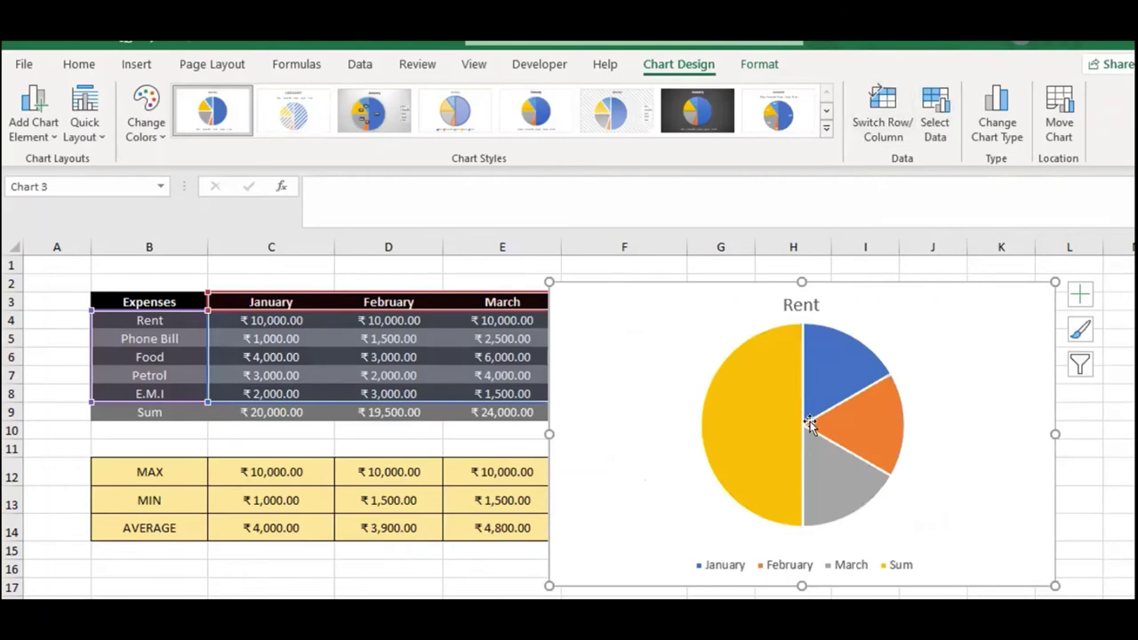
Switch the pie chart's rows and columns so its slices are the expense categories, and open its data source selection
click(870, 123)
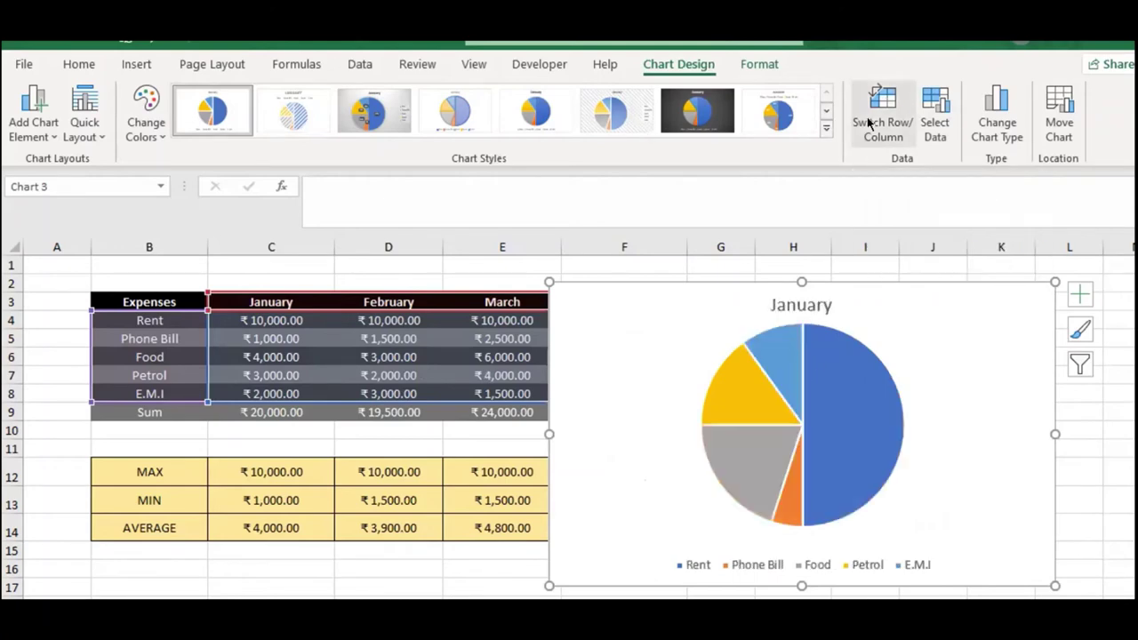
click(932, 100)
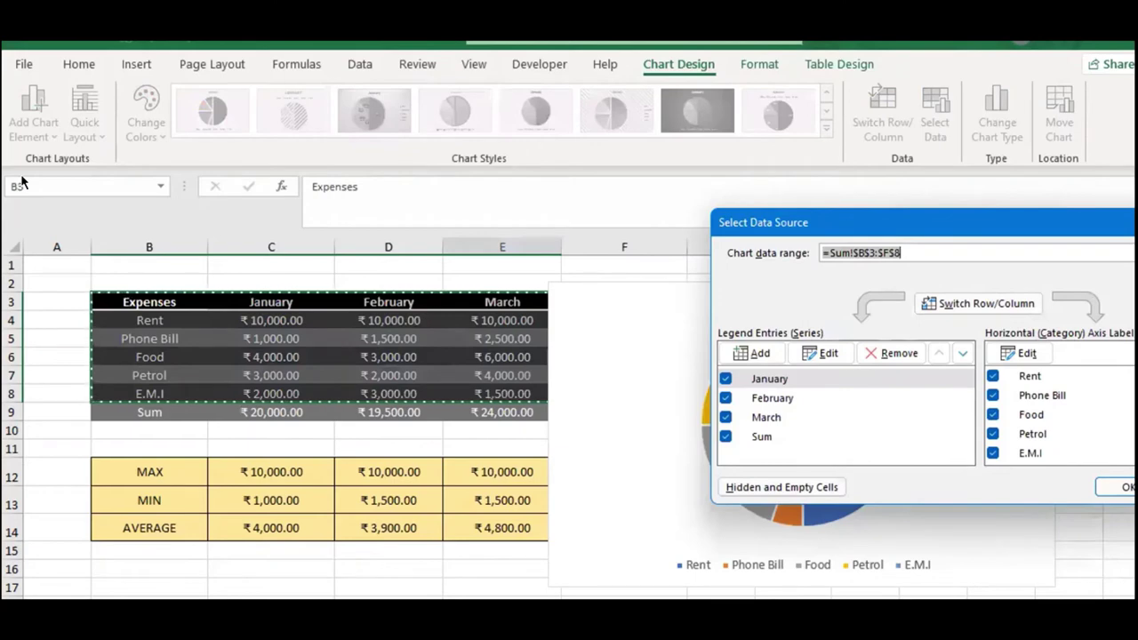
click(150, 342)
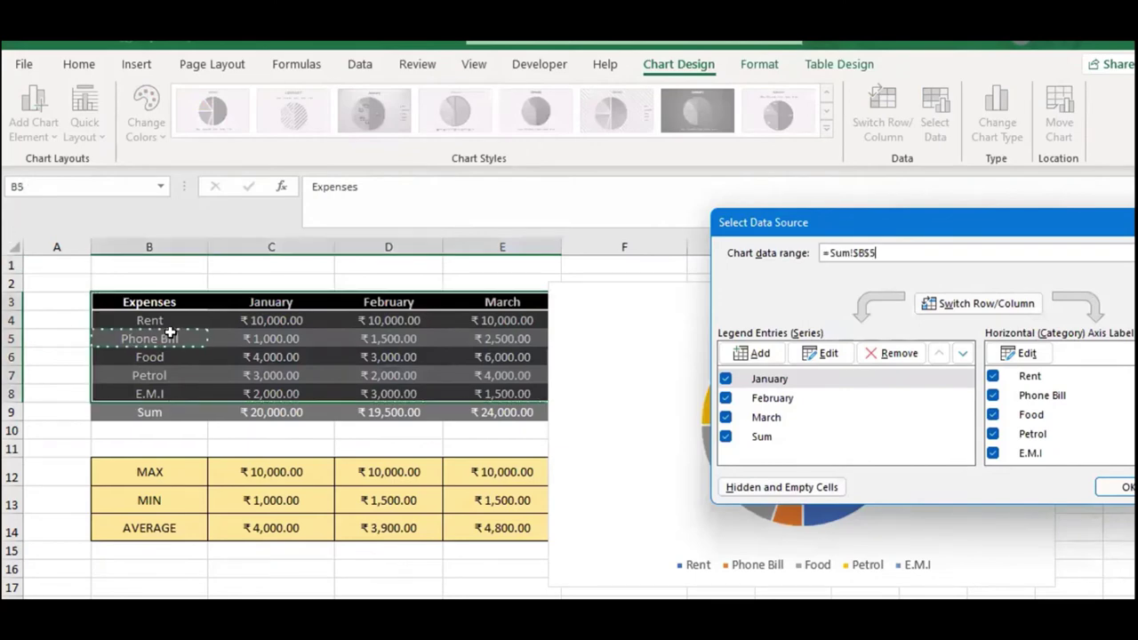
drag(147, 301, 153, 393)
drag(389, 300, 388, 393)
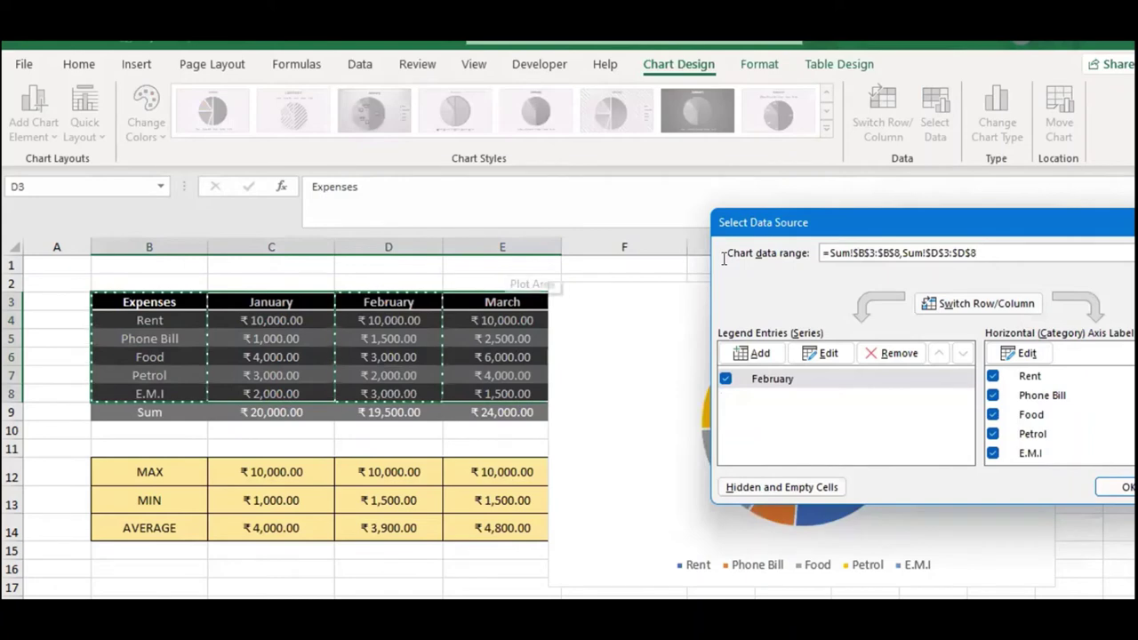
key(BackSpace)
key(BackSpace)
key(BackSpace)
key(BackSpace)
key(BackSpace)
key(BackSpace)
key(BackSpace)
key(BackSpace)
key(BackSpace)
key(BackSpace)
key(BackSpace)
key(BackSpace)
key(BackSpace)
key(BackSpace)
key(BackSpace)
key(BackSpace)
key(BackSpace)
key(BackSpace)
key(BackSpace)
key(BackSpace)
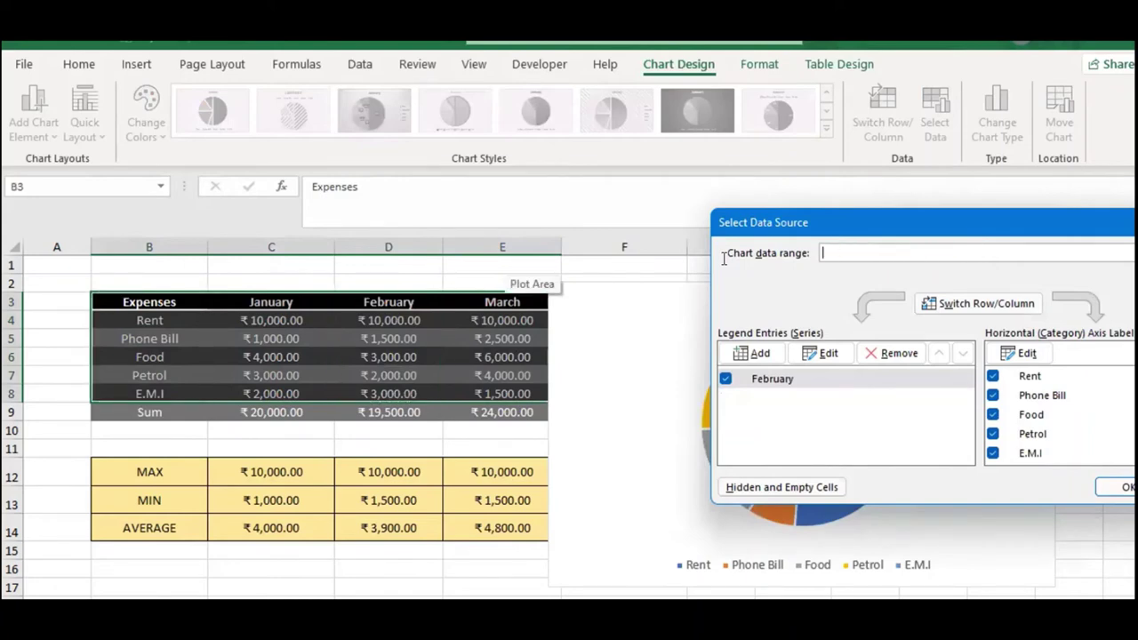
Set the pie chart's data range to the expense names in B3:B8 and the February column D3:D8
drag(160, 296, 152, 394)
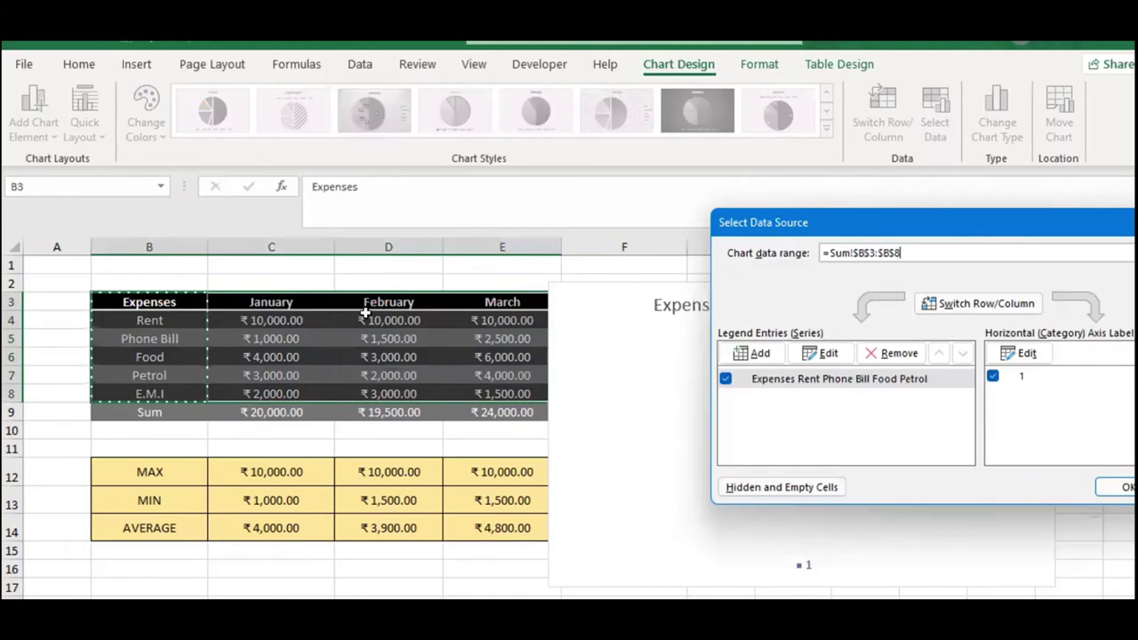
drag(370, 303, 382, 392)
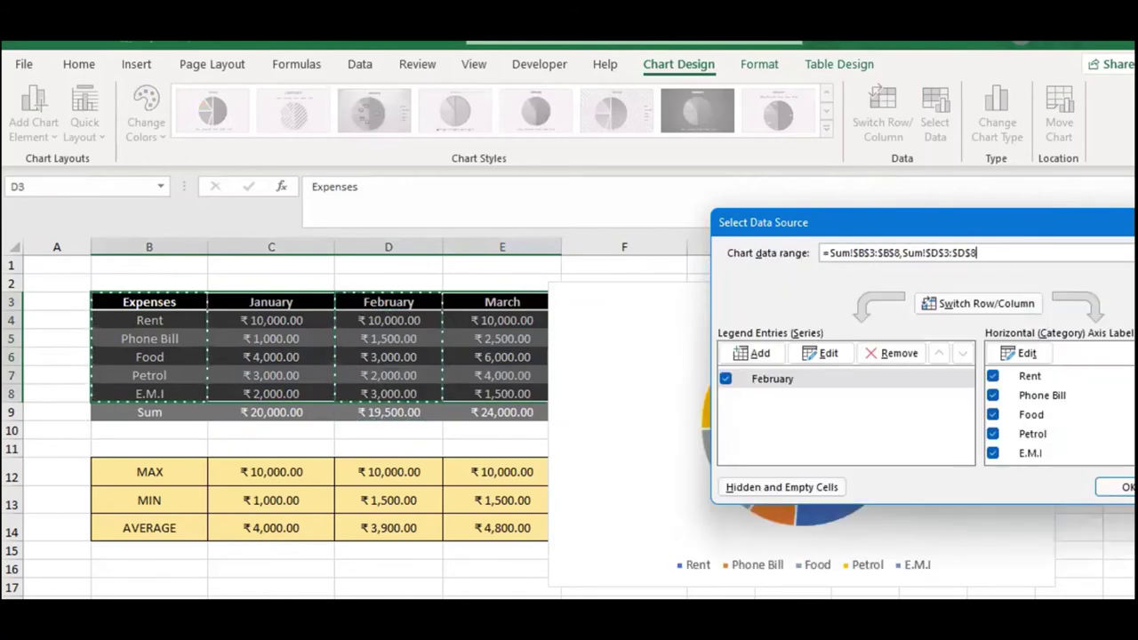
key(Return)
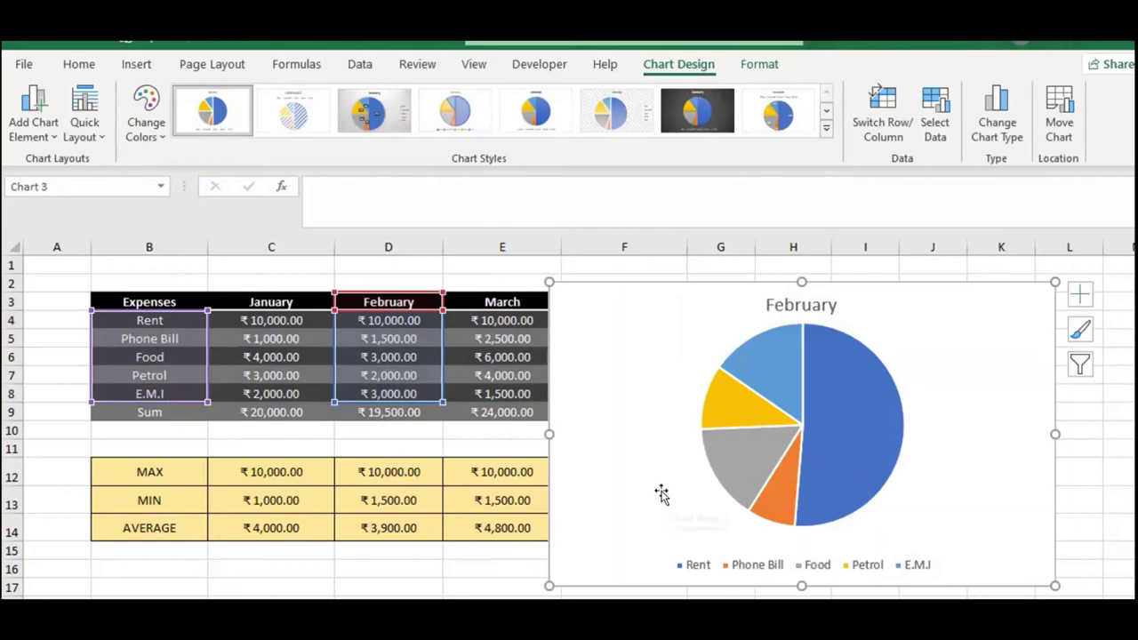
Add data labels to the February pie chart at the Outside End position
mouse_move(729, 463)
click(27, 133)
mouse_move(64, 163)
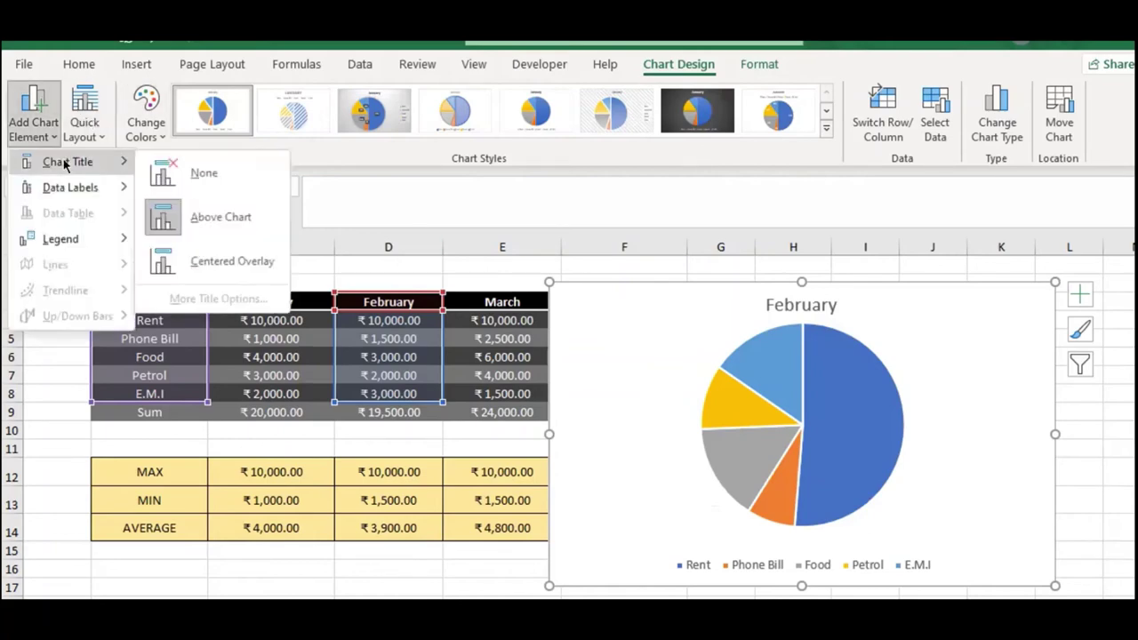
mouse_move(74, 185)
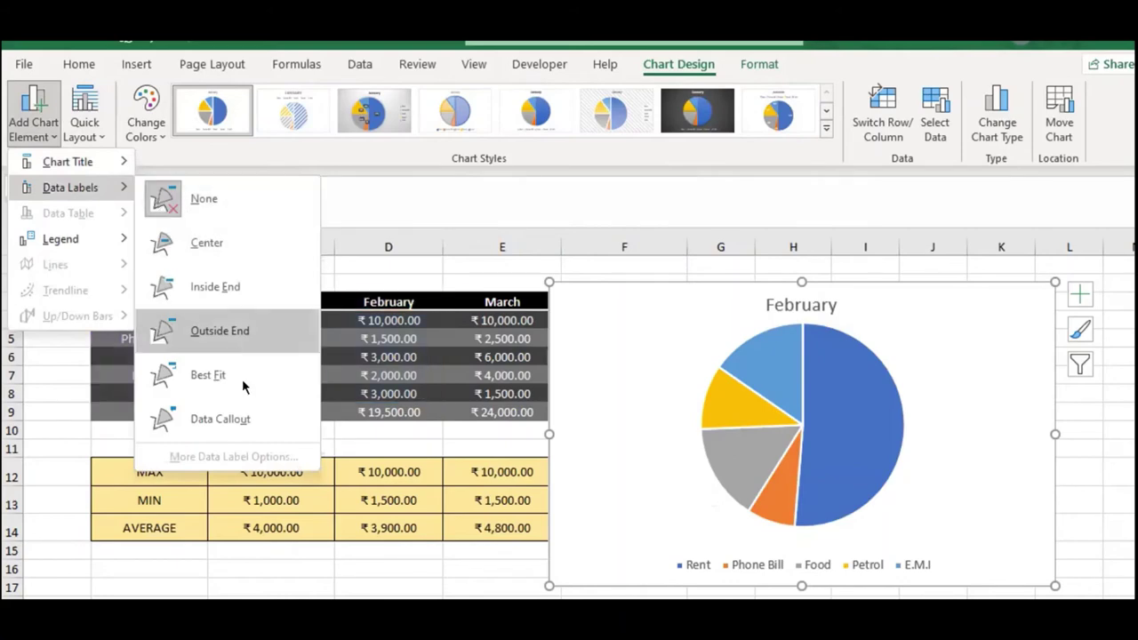
click(219, 330)
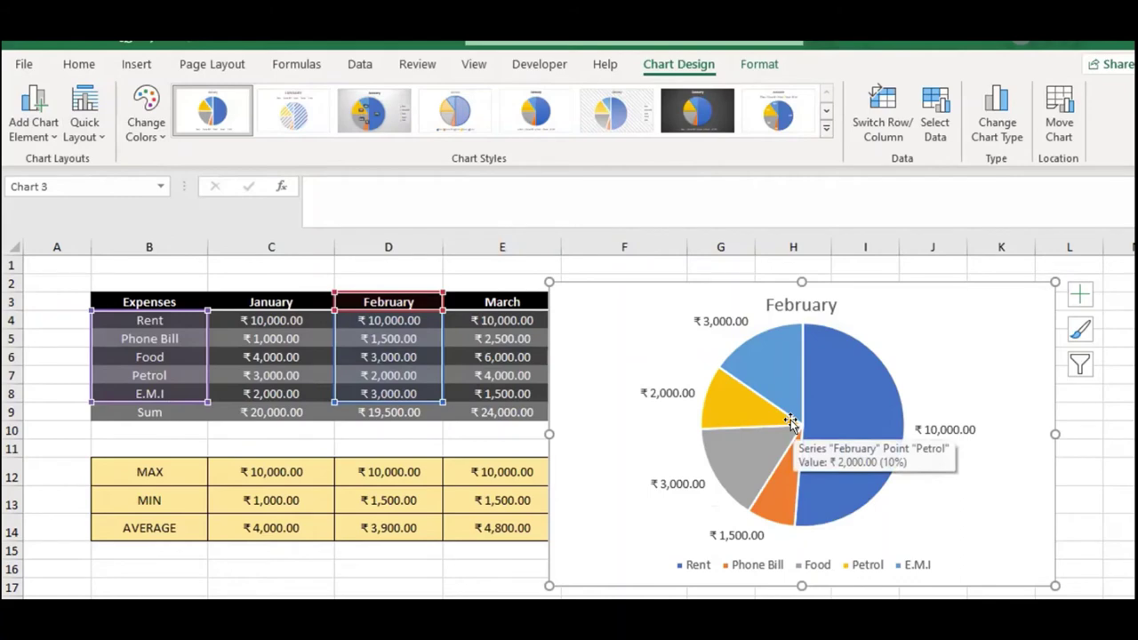
Format the pie chart's data labels to show Percentage instead of Value, and close the label formatting options
click(667, 391)
right_click(667, 391)
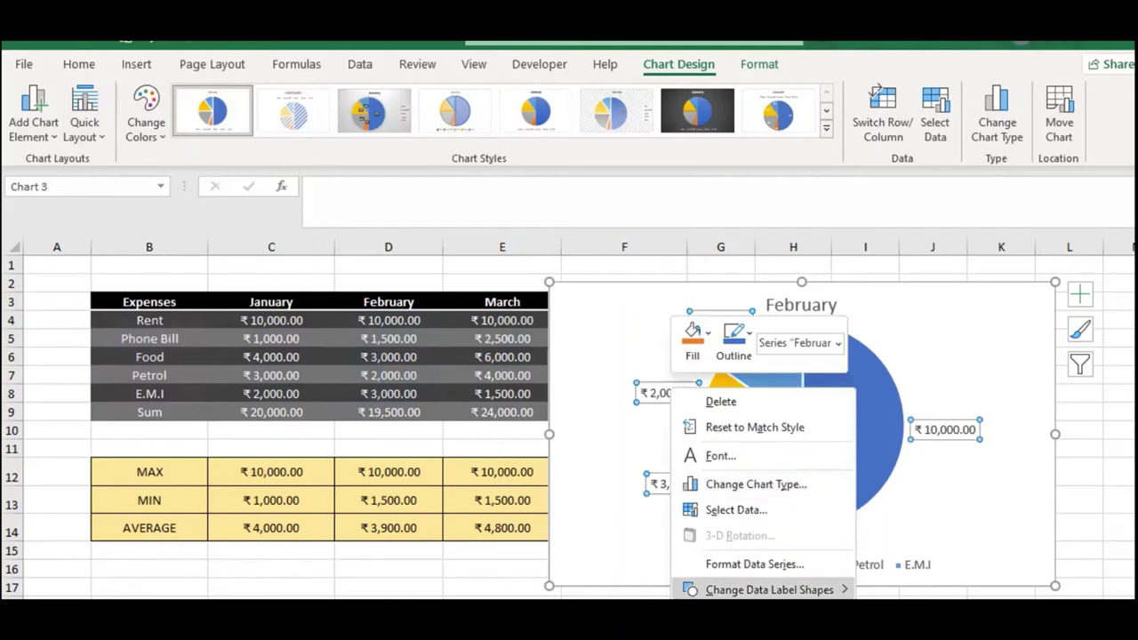
key(Escape)
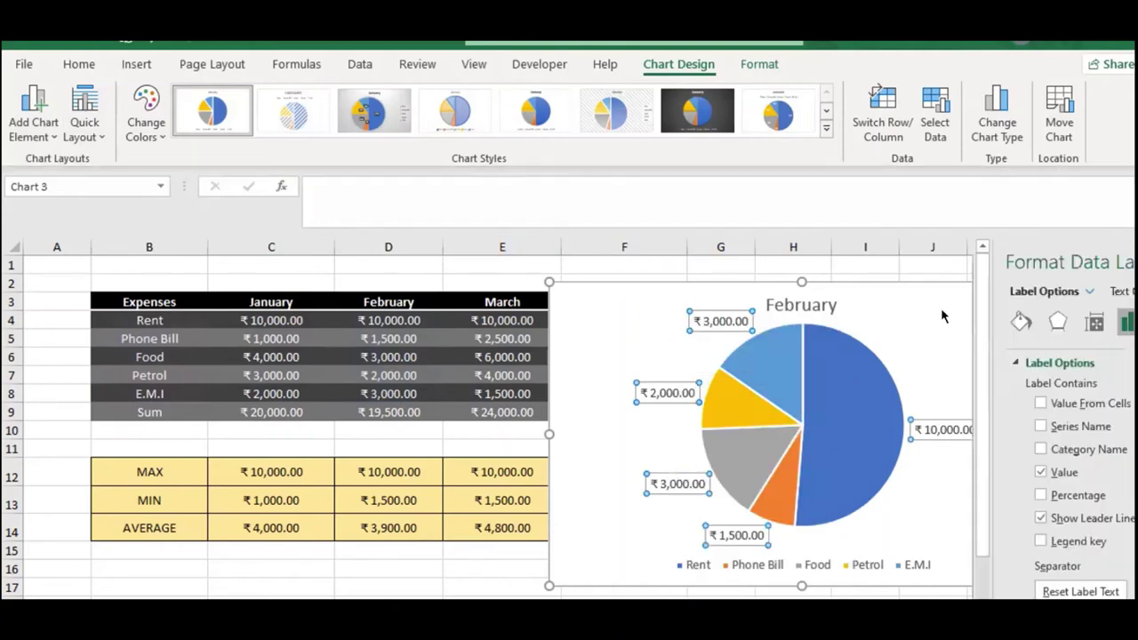
key(Escape)
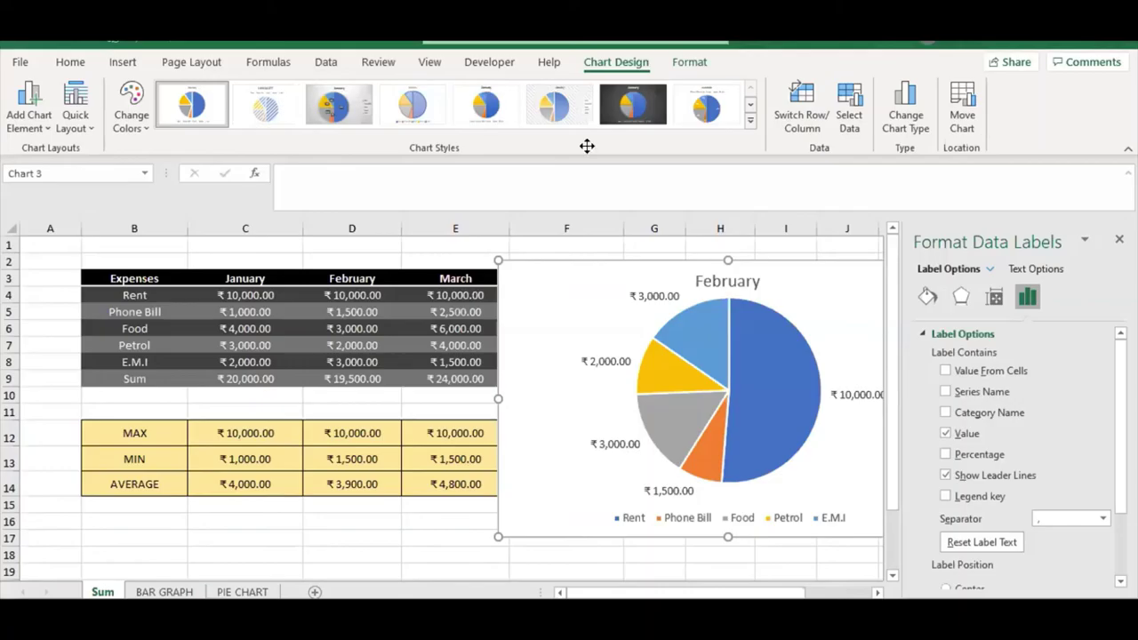
scroll(983, 416, down, 1)
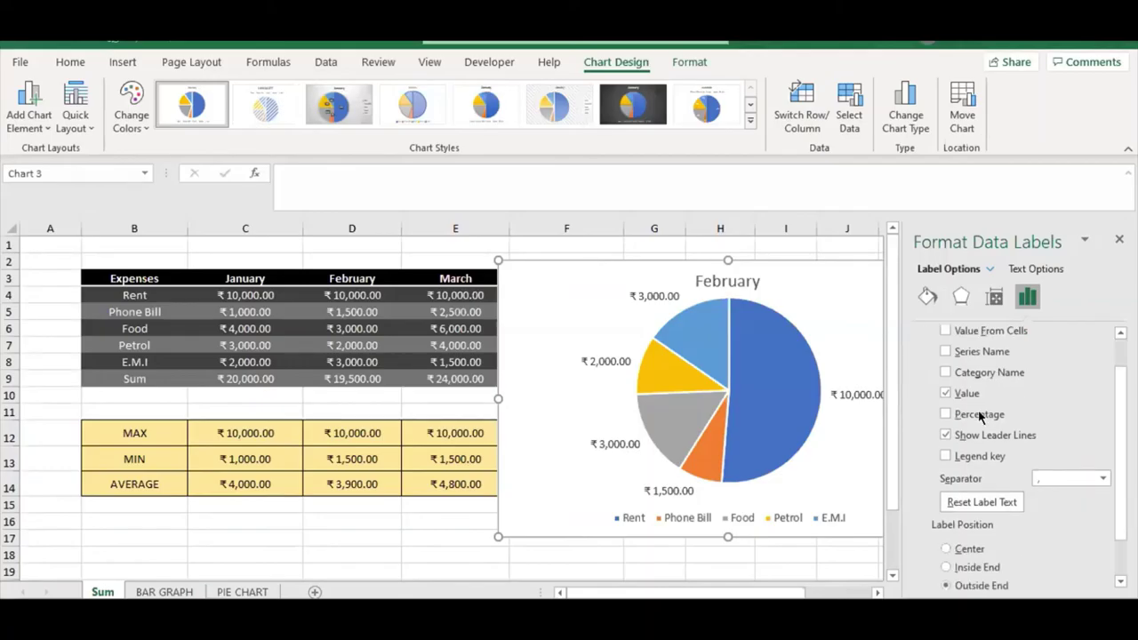
click(946, 415)
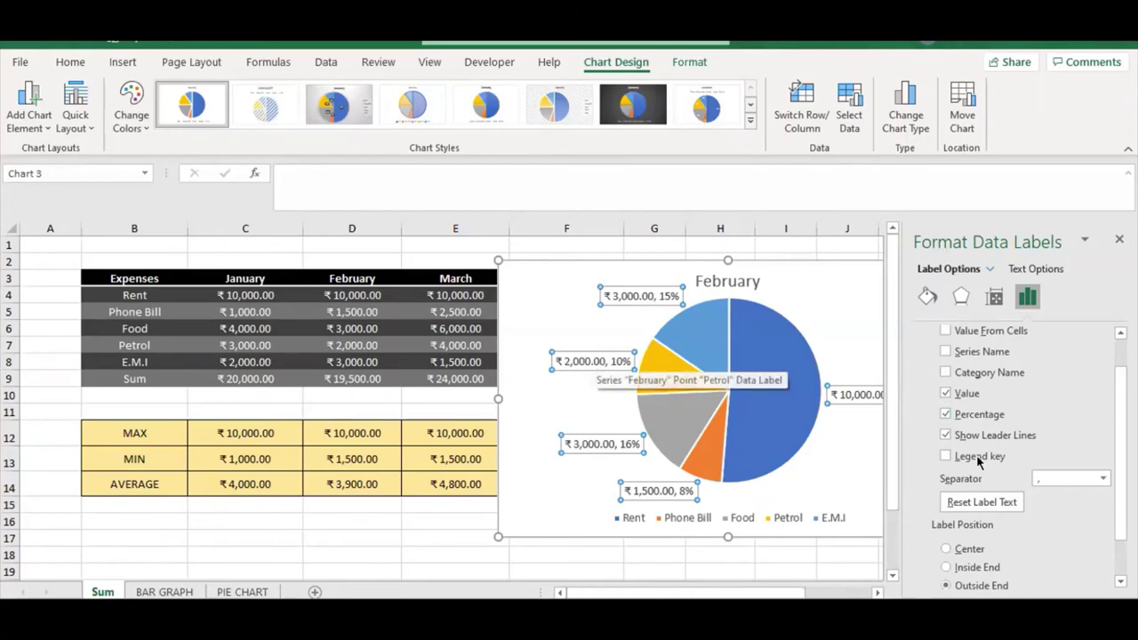
scroll(966, 434, up, 1)
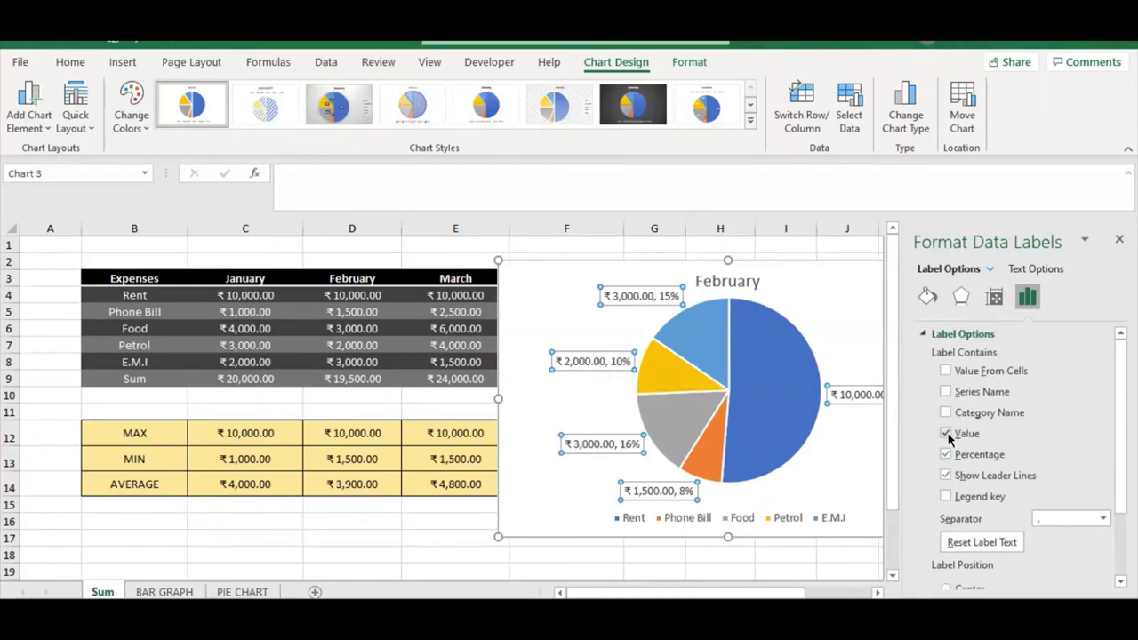
click(947, 434)
click(947, 434)
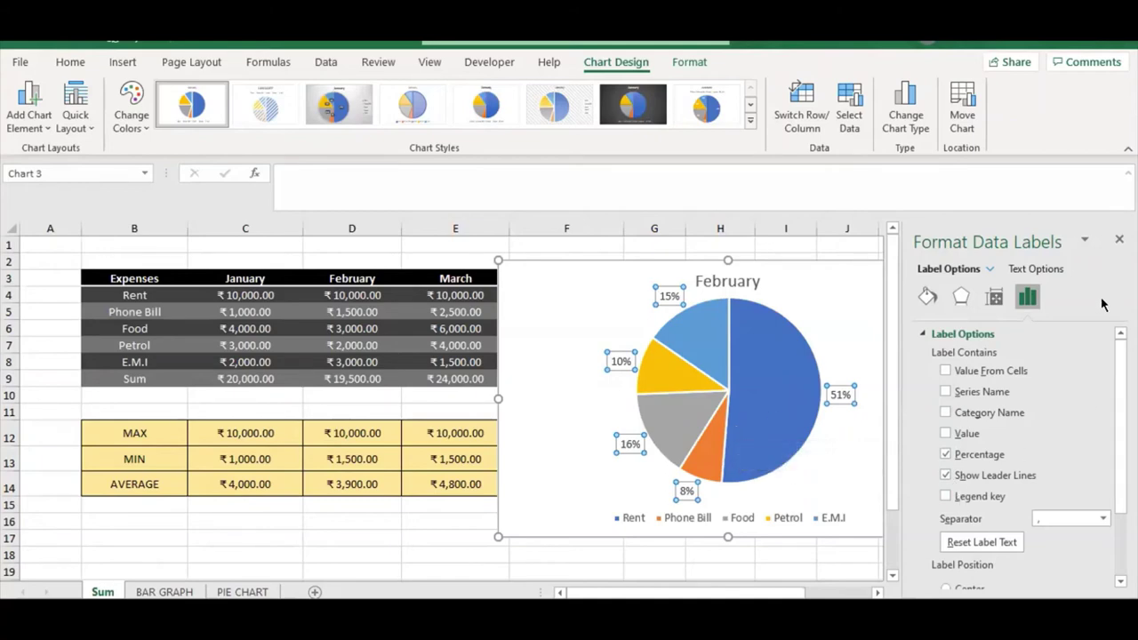
click(1119, 239)
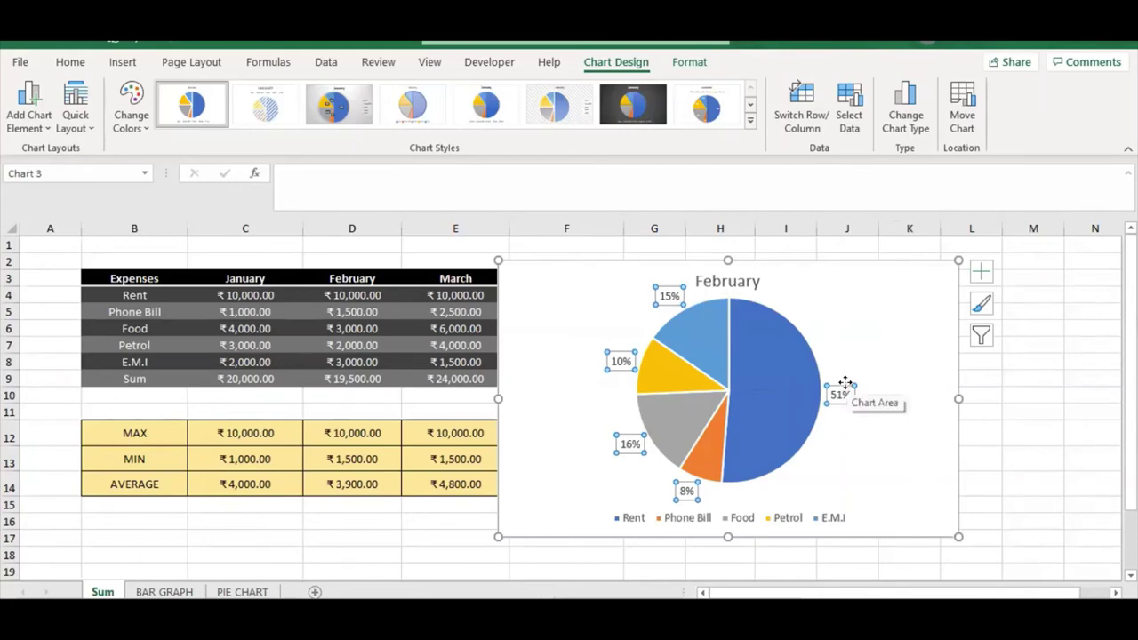
click(845, 384)
drag(846, 386, 872, 370)
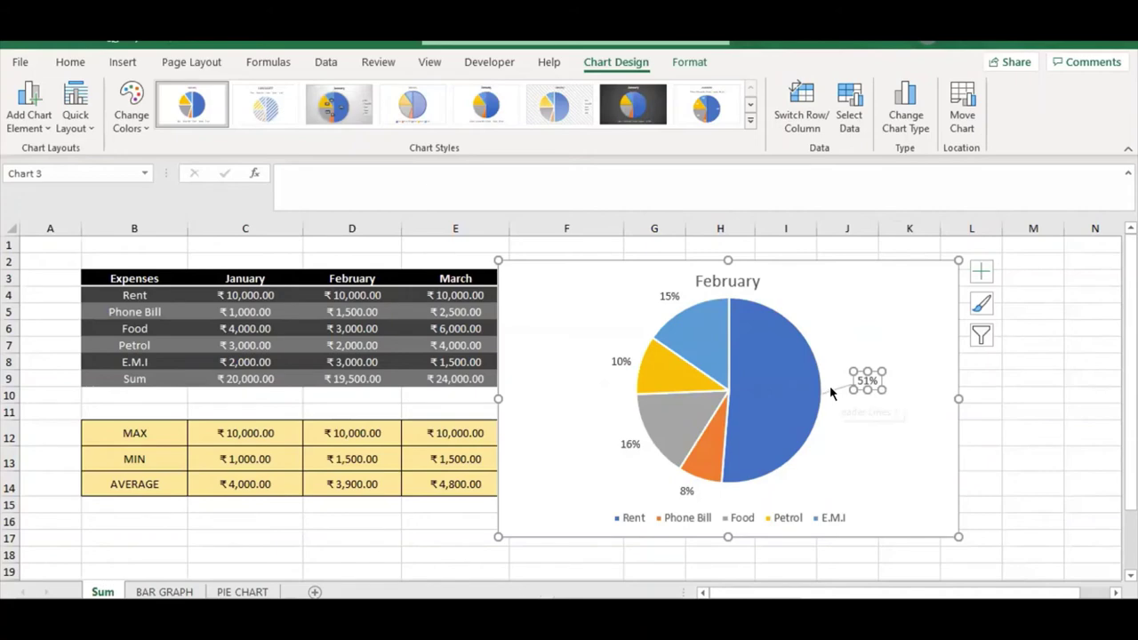
key(ctrl+z)
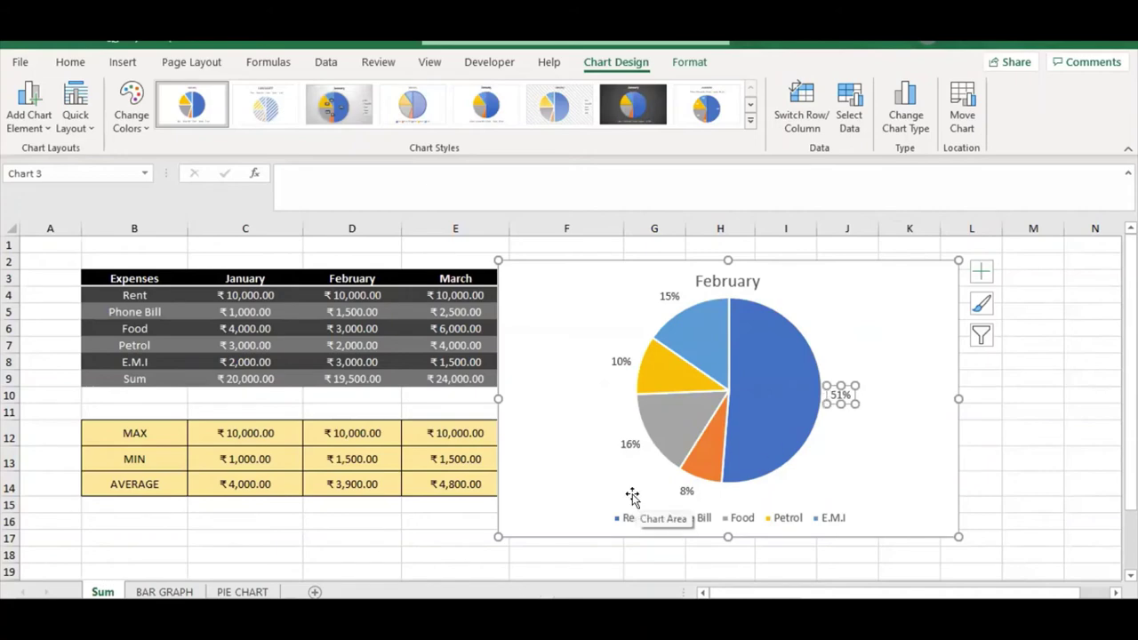
Apply the chart style with the dark grey background and bold white title to the February pie chart
click(895, 432)
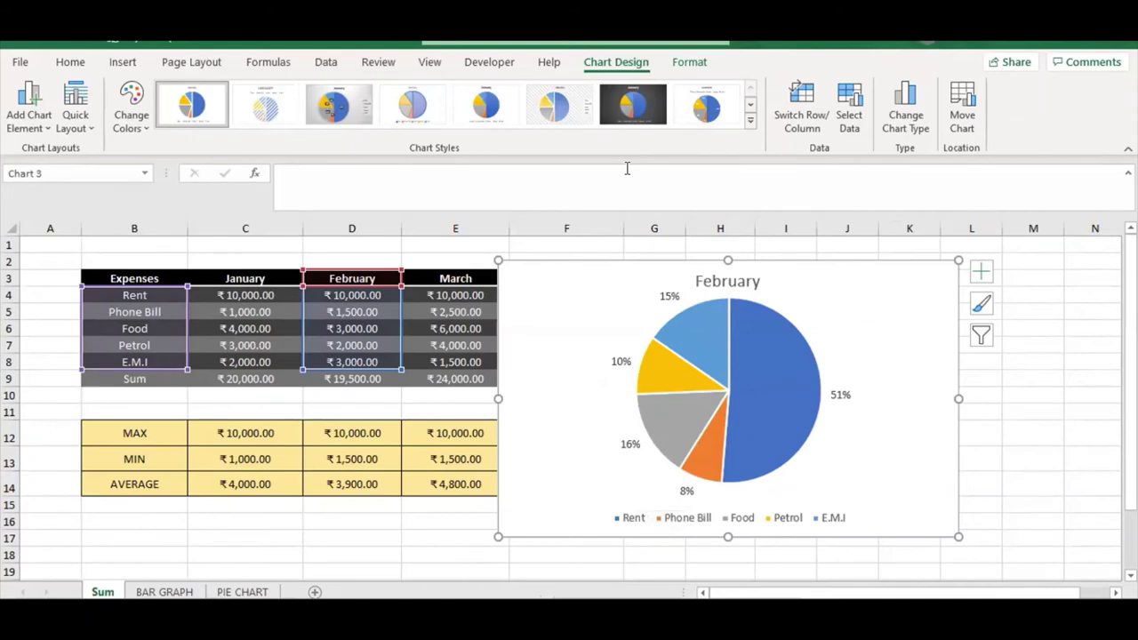
click(628, 125)
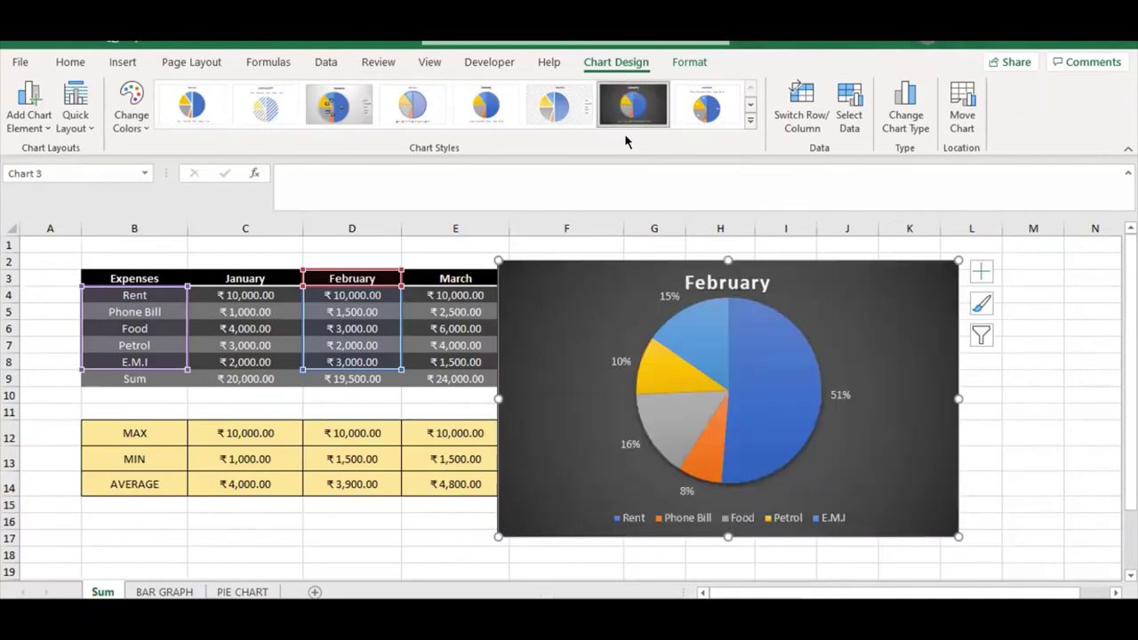
click(750, 122)
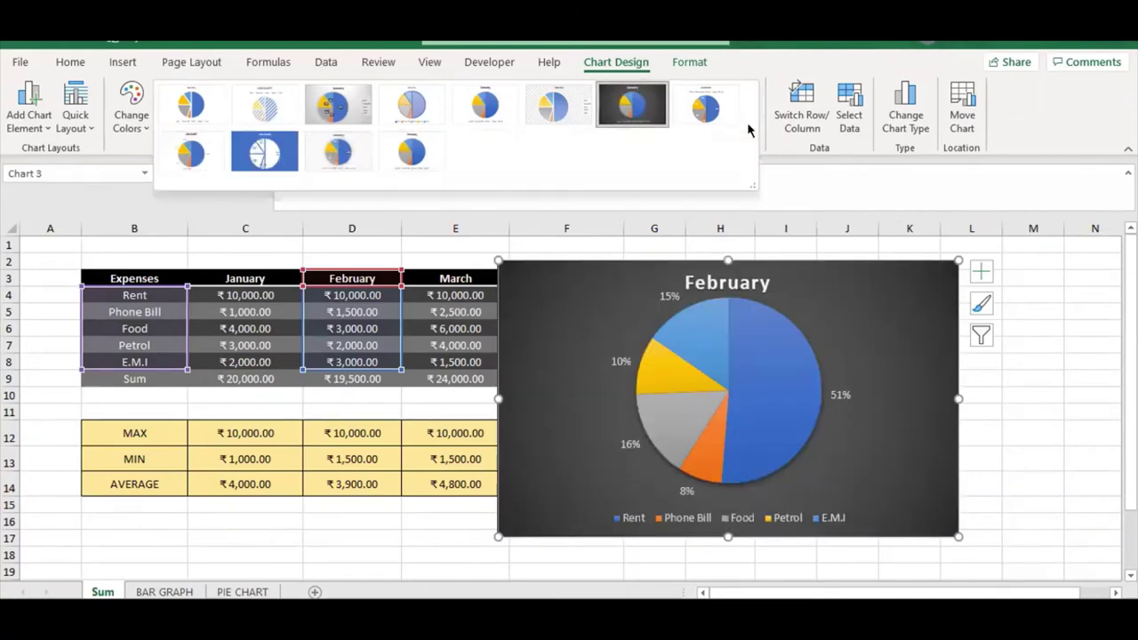
click(593, 315)
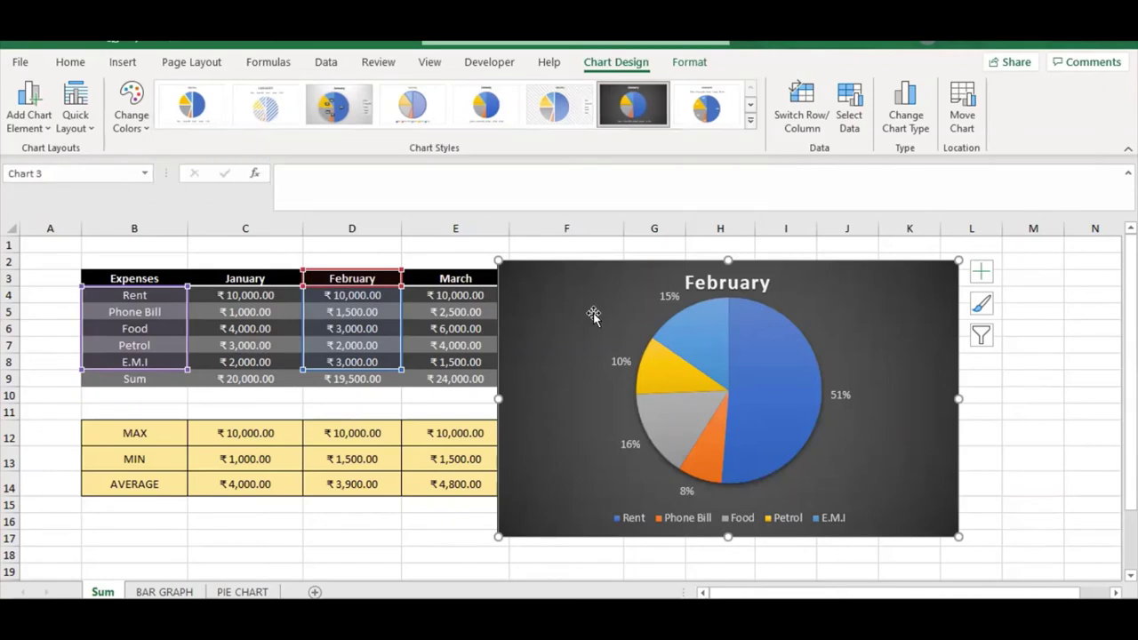
Move the pie chart as an object to the PIE CHART sheet
click(958, 105)
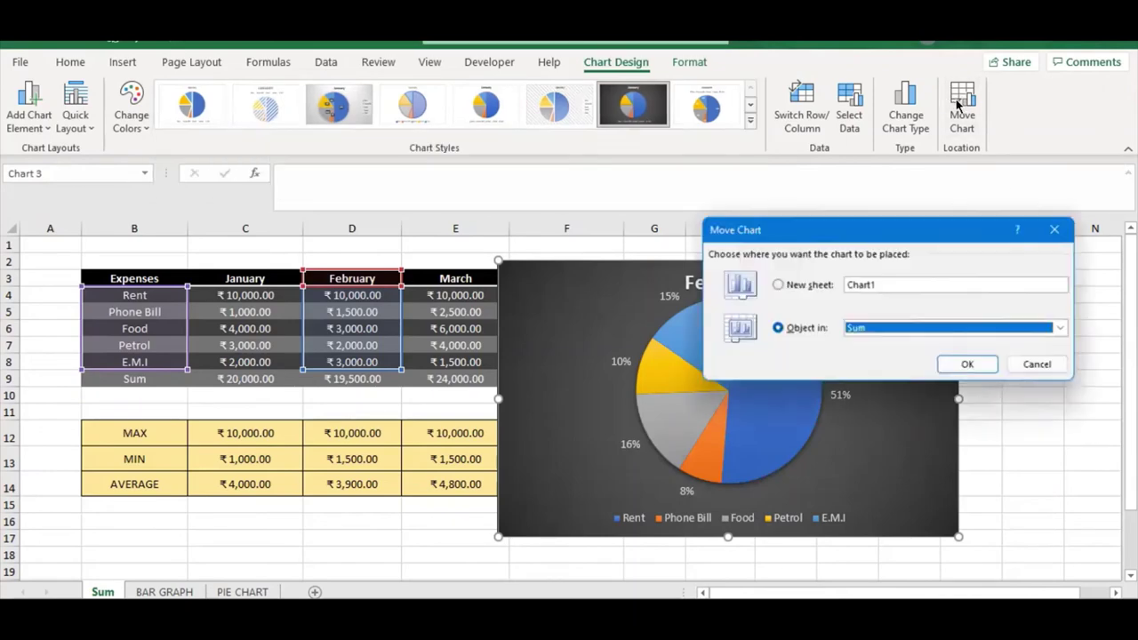
click(909, 329)
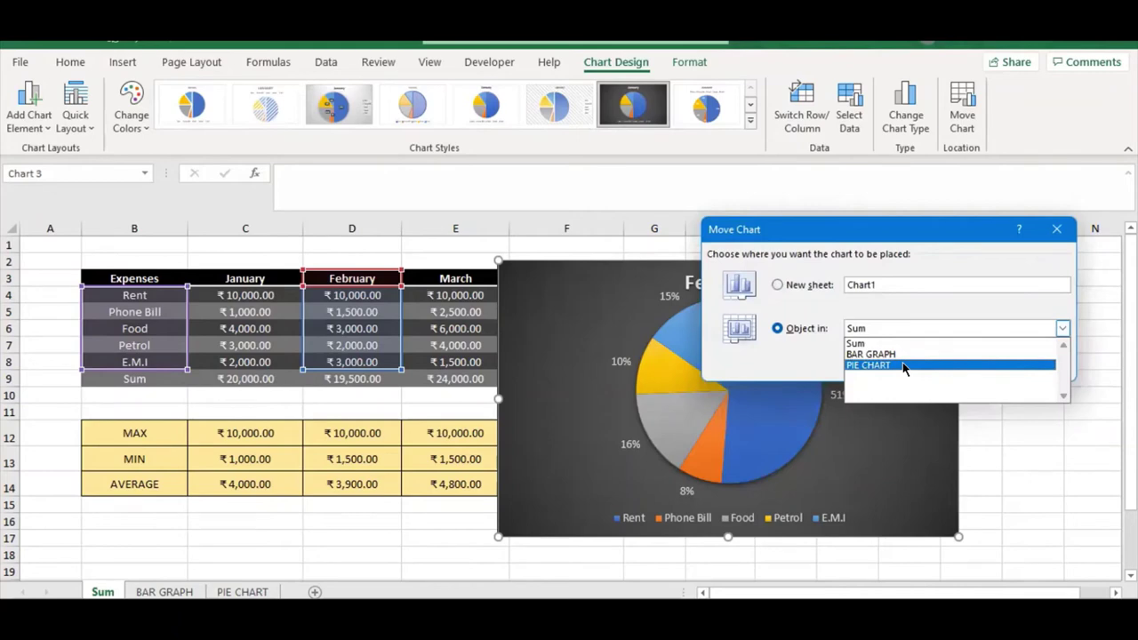
click(904, 365)
click(956, 370)
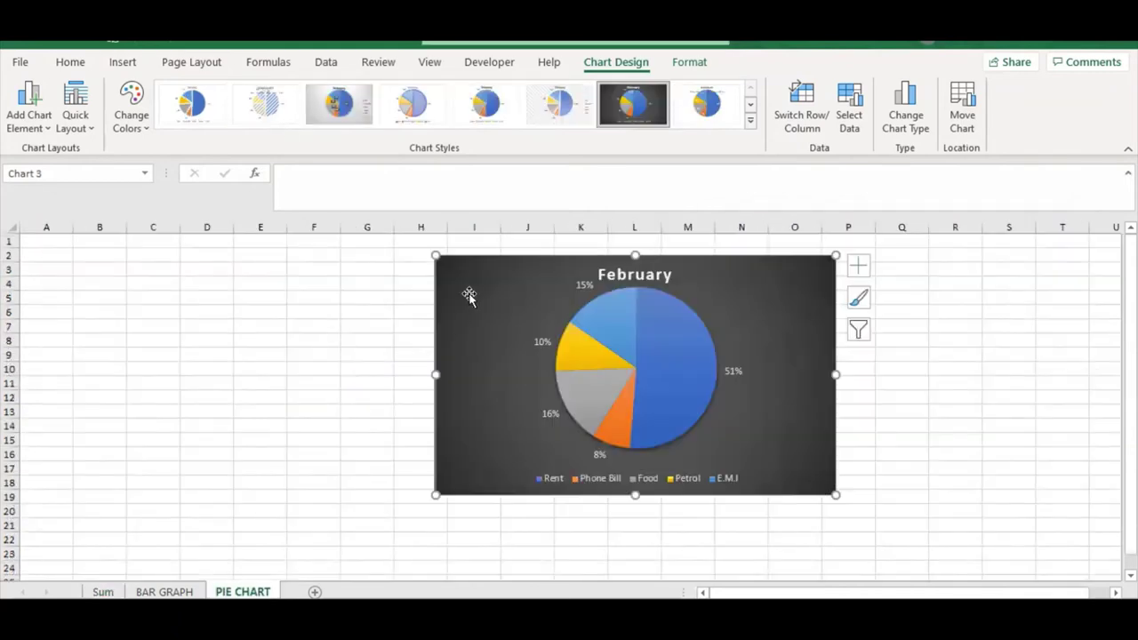
Turn off the gridlines on the PIE CHART sheet
click(282, 66)
click(372, 64)
click(313, 64)
click(251, 64)
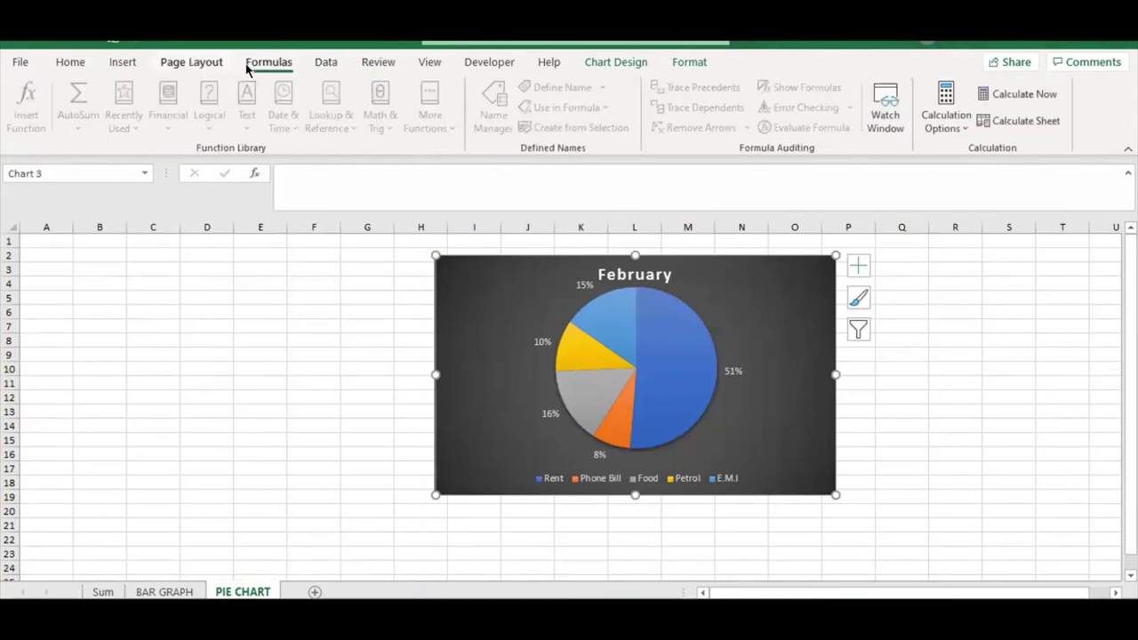
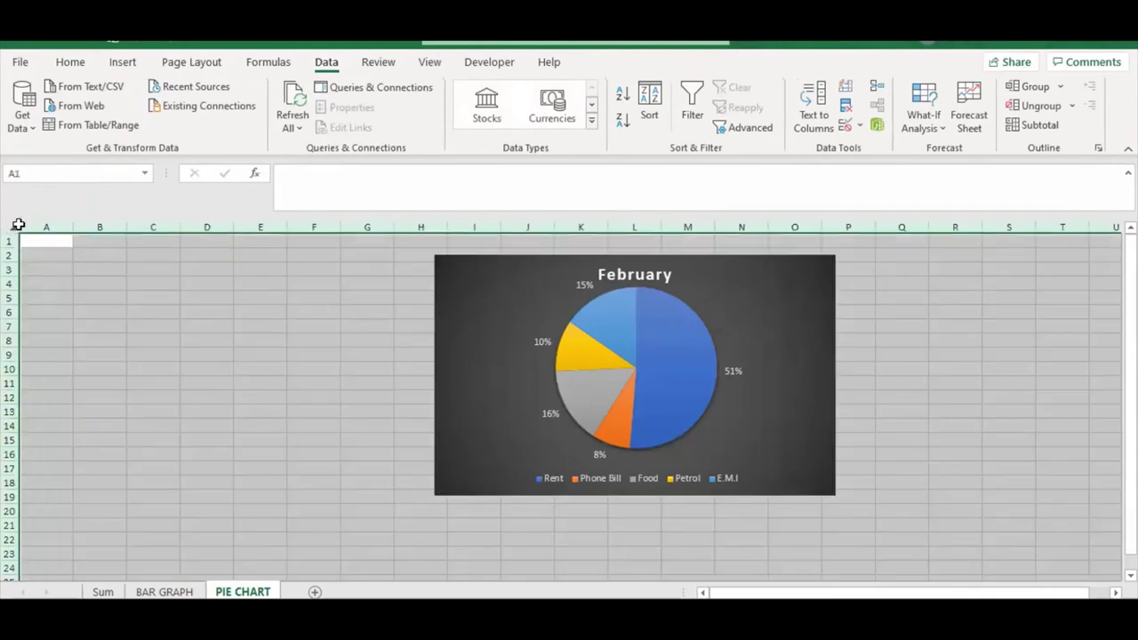
click(430, 61)
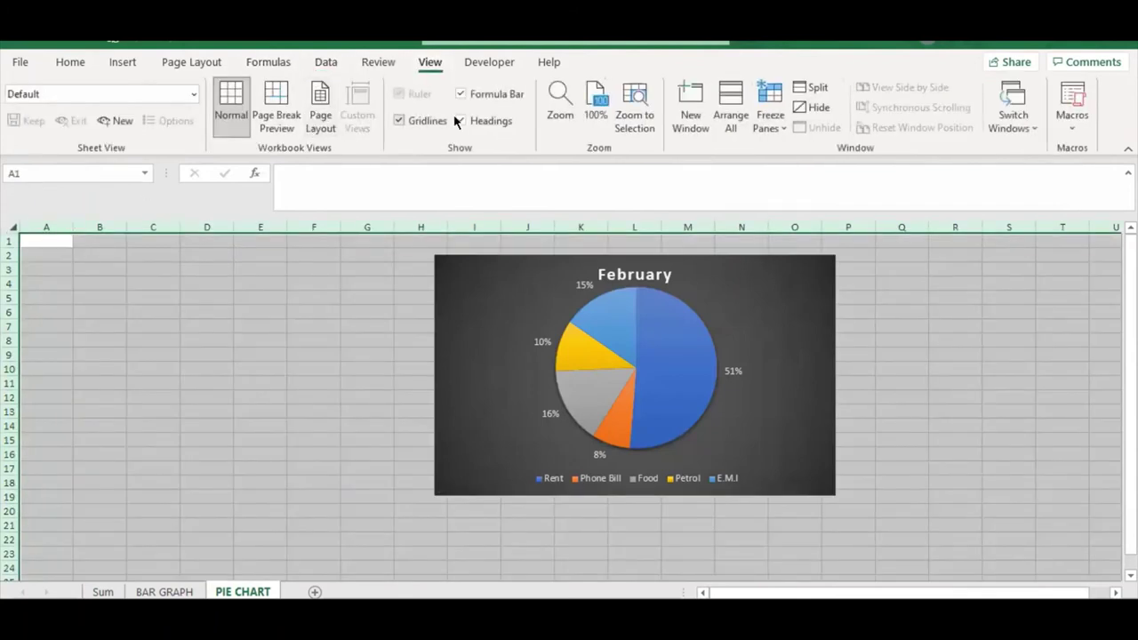
click(425, 120)
click(316, 319)
Move the pie chart to the sheet's upper-left corner at A1 and enlarge it across to about column Y
drag(544, 327, 129, 305)
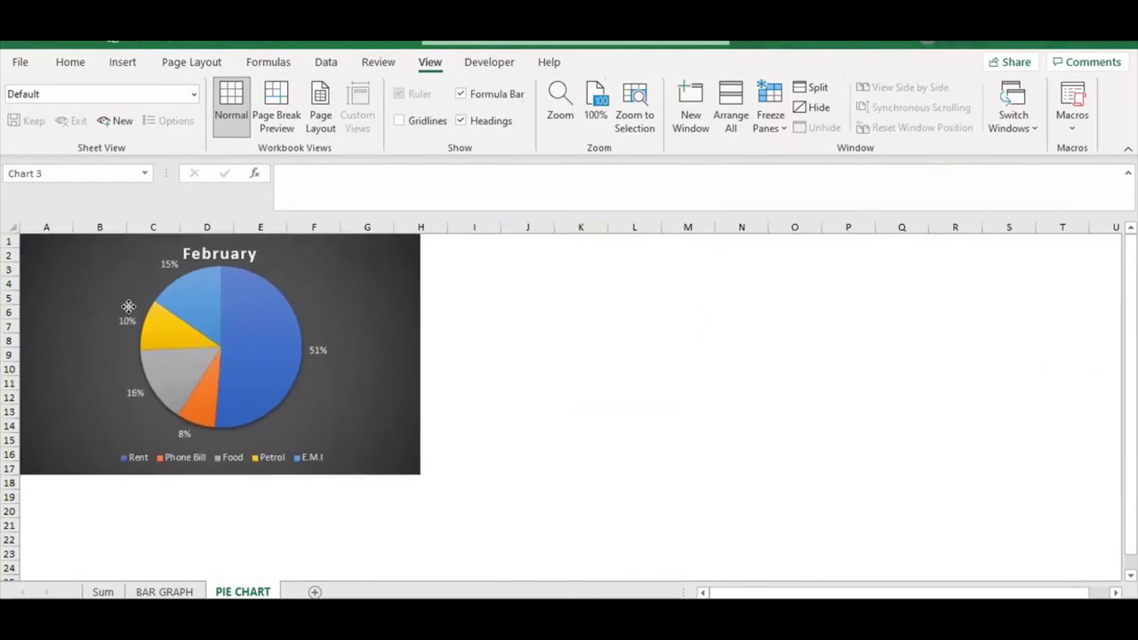
drag(422, 473, 646, 463)
drag(334, 566, 333, 576)
scroll(354, 540, down, 1)
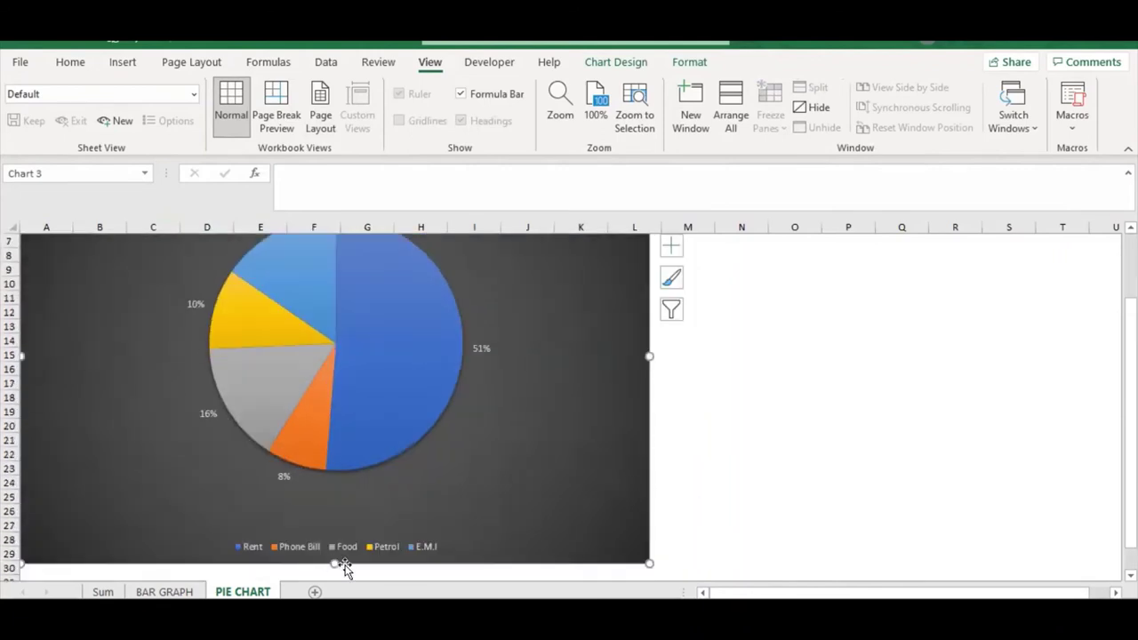
scroll(336, 537, up, 2)
scroll(336, 537, down, 1)
scroll(338, 538, up, 1)
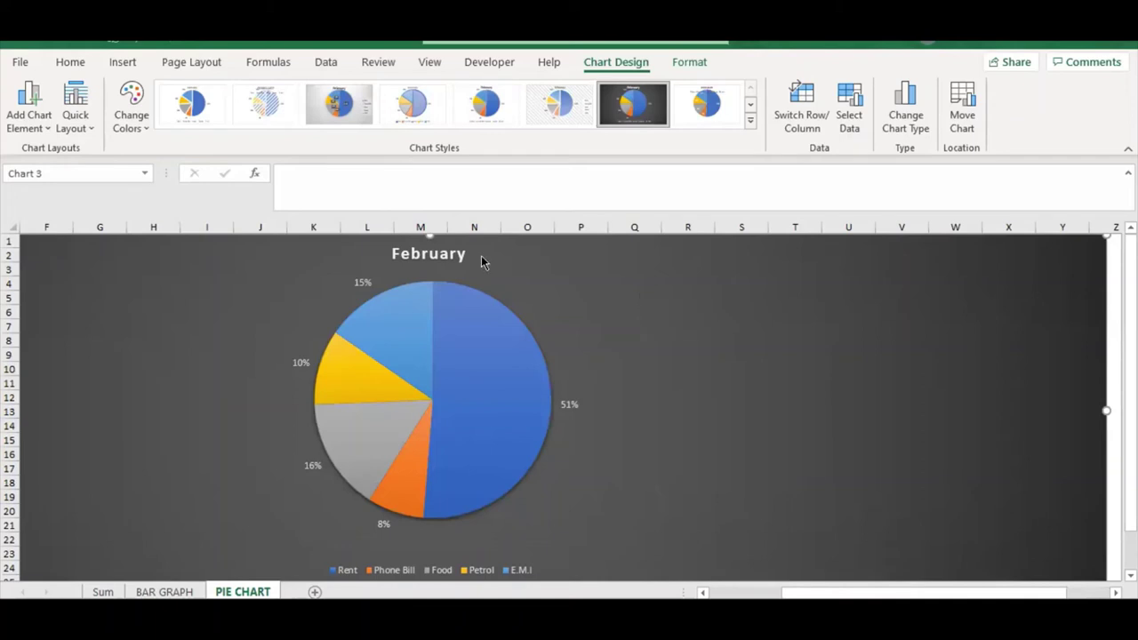
Change the February pie chart's colors to the colorful palette that begins with green, light blue and gold
click(136, 129)
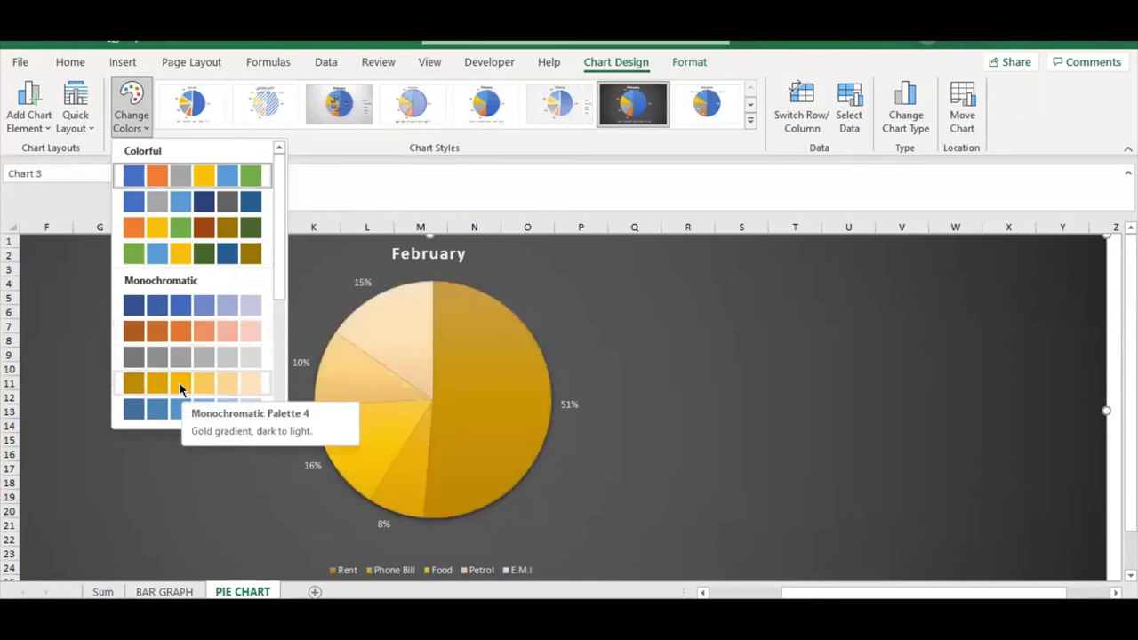
click(185, 256)
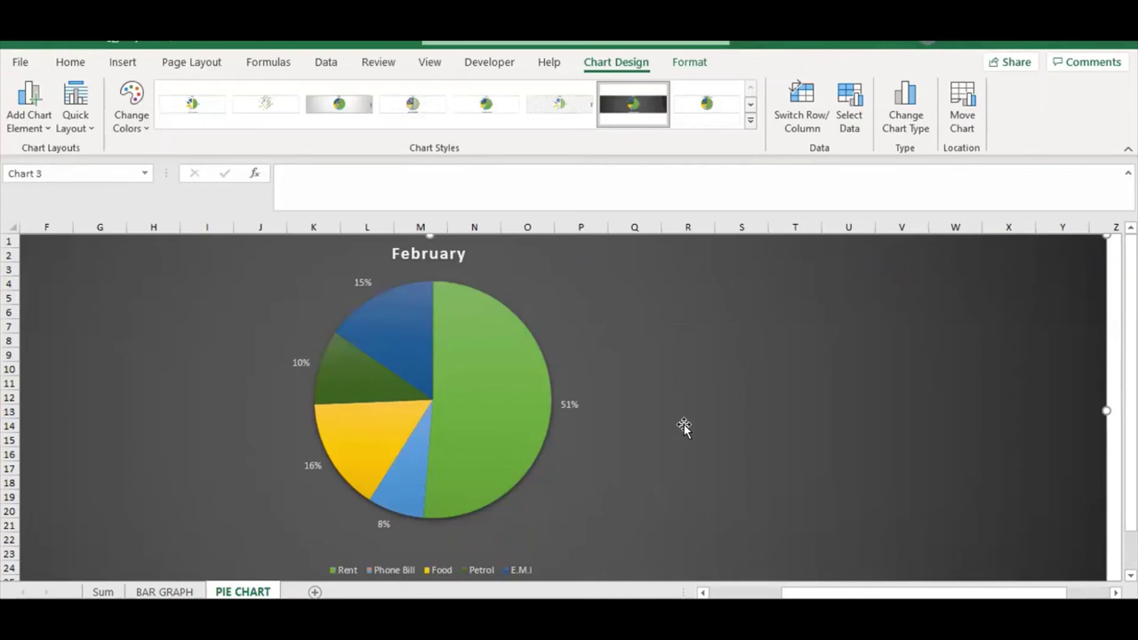
drag(925, 593, 851, 592)
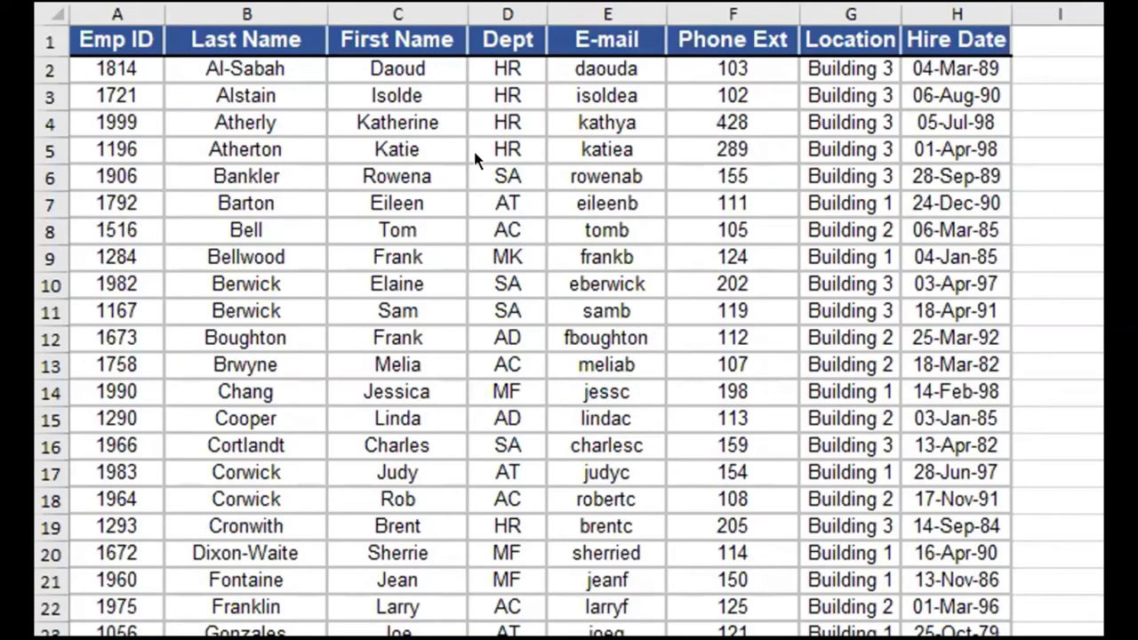
Look through the employee list from the header row down to its last records and review its columns
scroll(278, 213, down, 2)
scroll(275, 227, down, 4)
scroll(281, 204, down, 3)
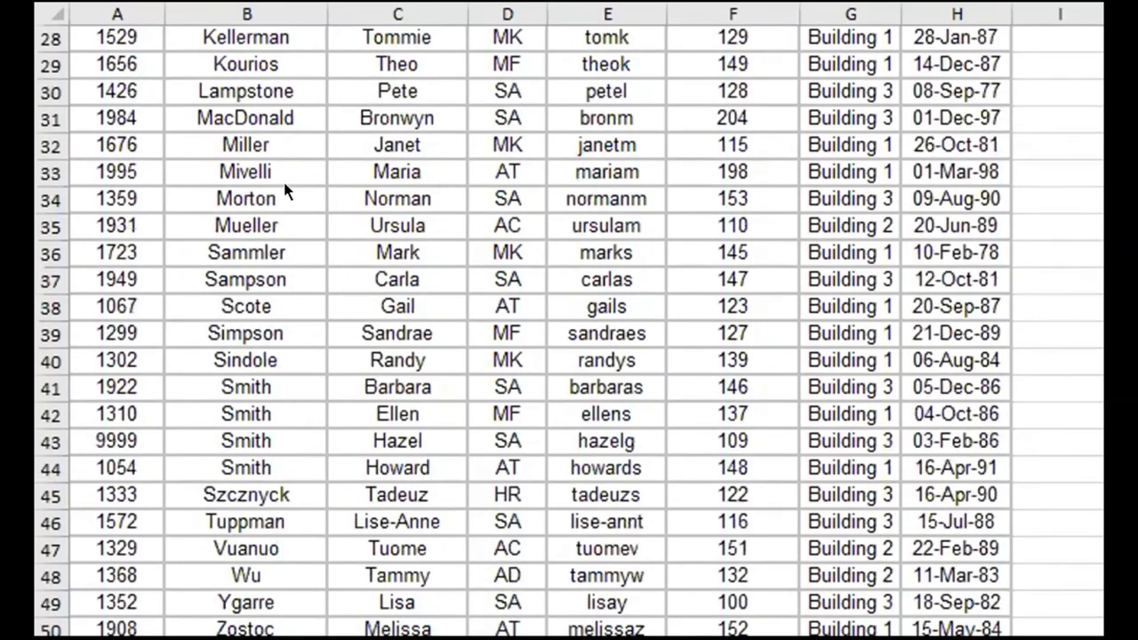
scroll(283, 179, down, 1)
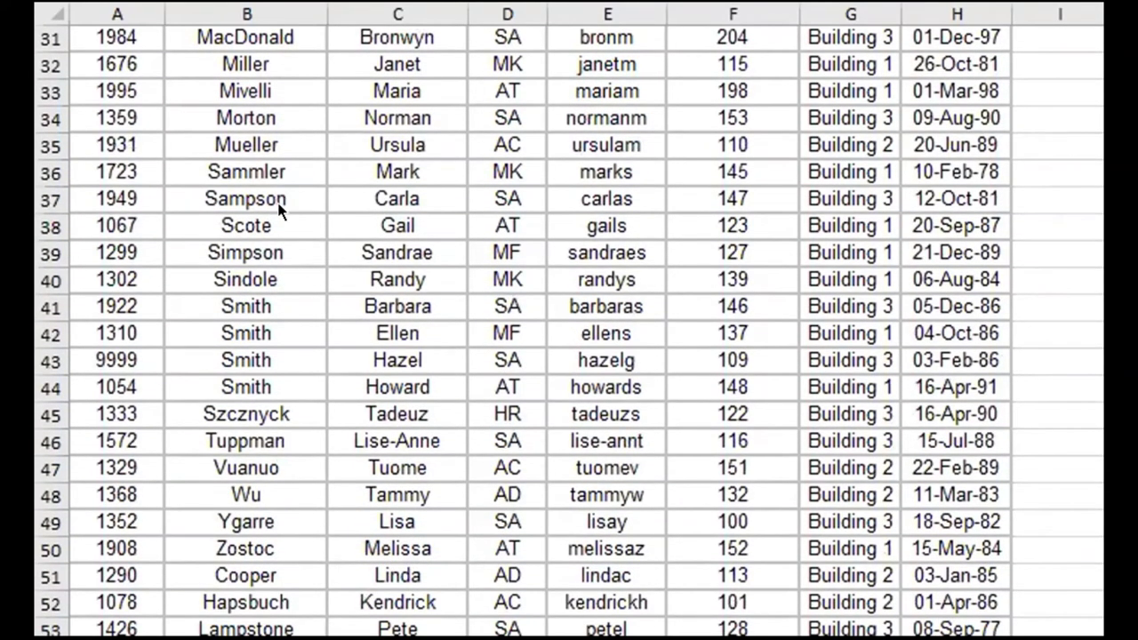
scroll(272, 223, up, 10)
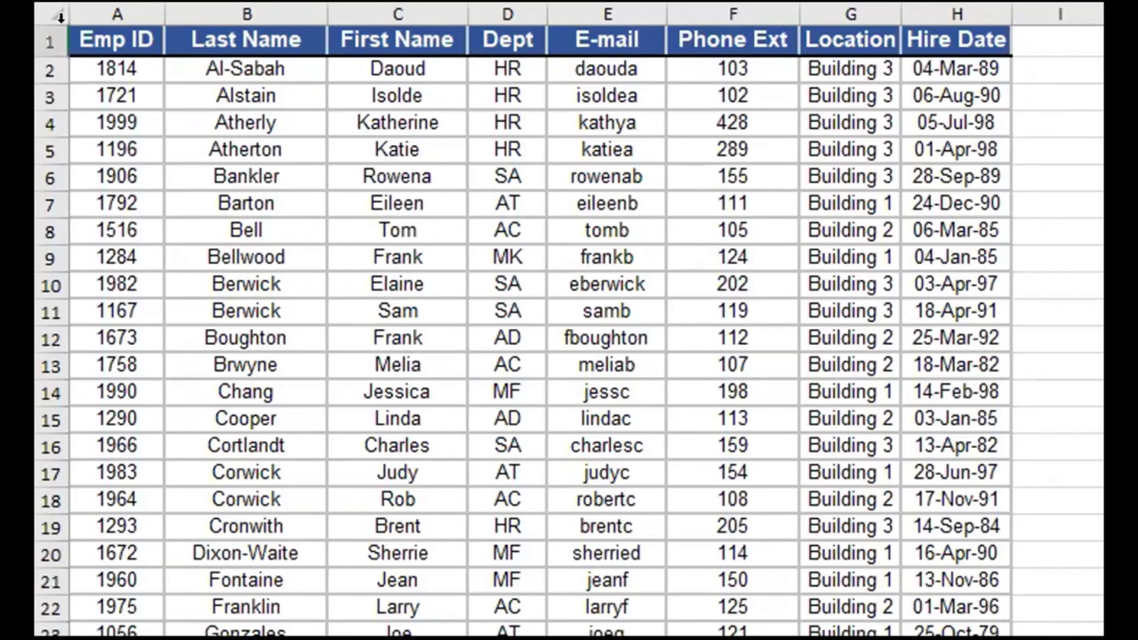
drag(160, 39, 956, 498)
scroll(954, 581, up, 1)
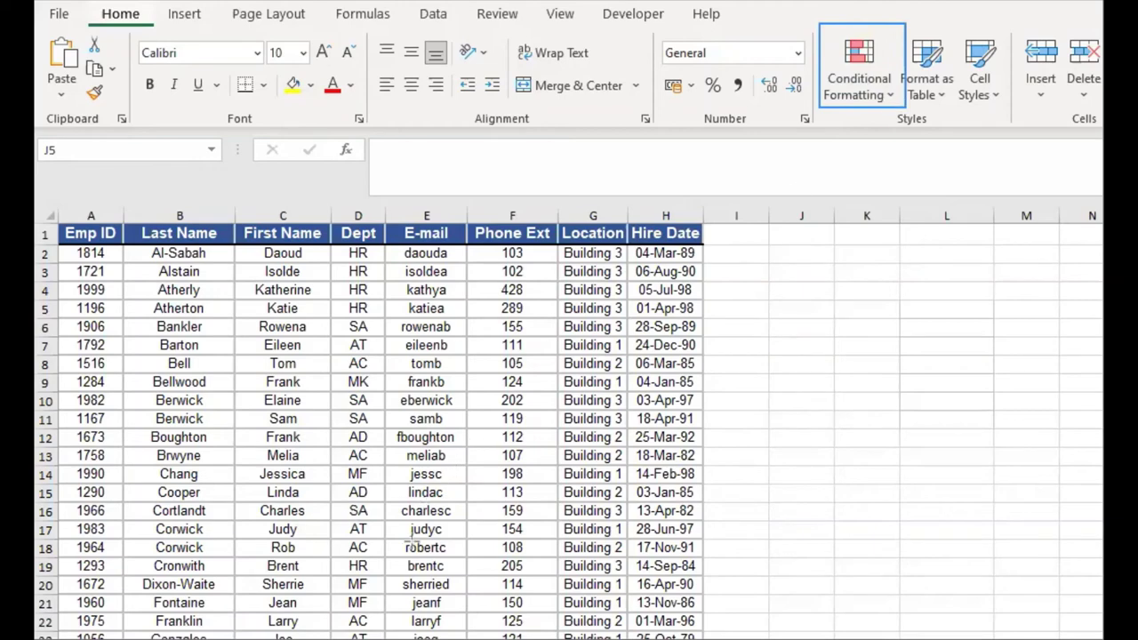
Highlight duplicate Emp ID values from A2 to the end of the column with Light Red Fill with Dark Red Text
click(871, 89)
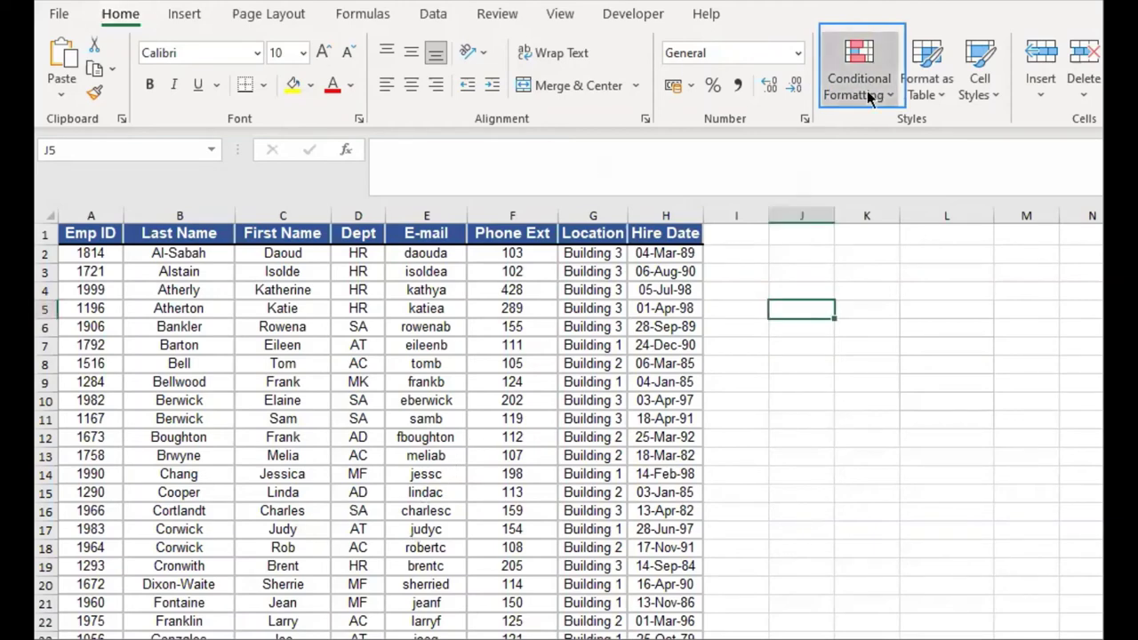
click(86, 253)
click(85, 254)
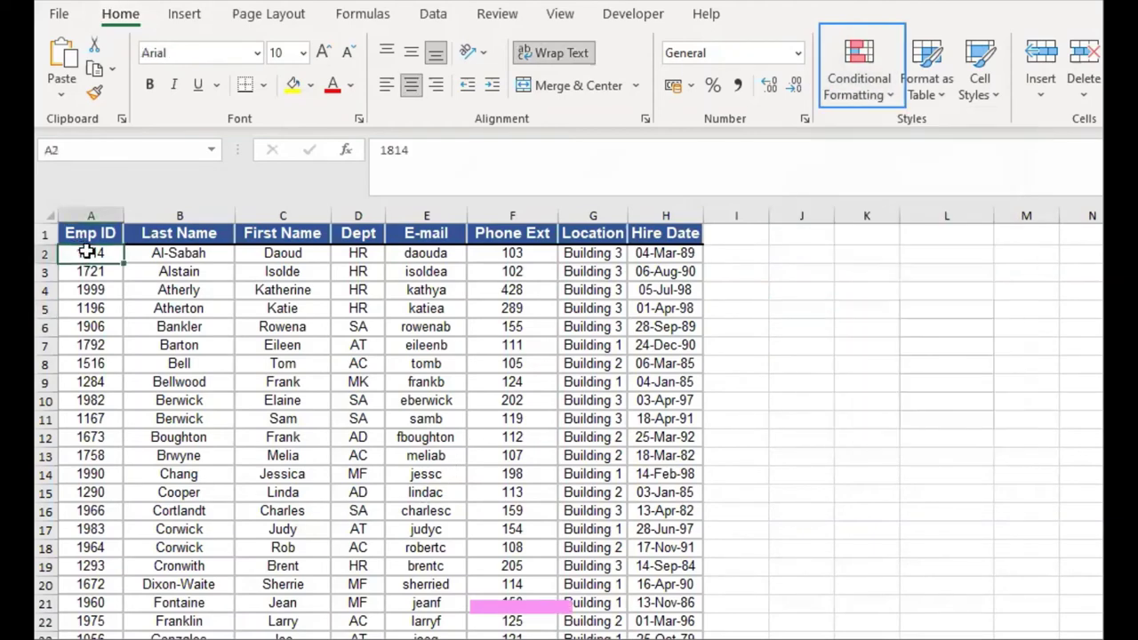
key(ctrl+shift+Down)
scroll(132, 293, up, 10)
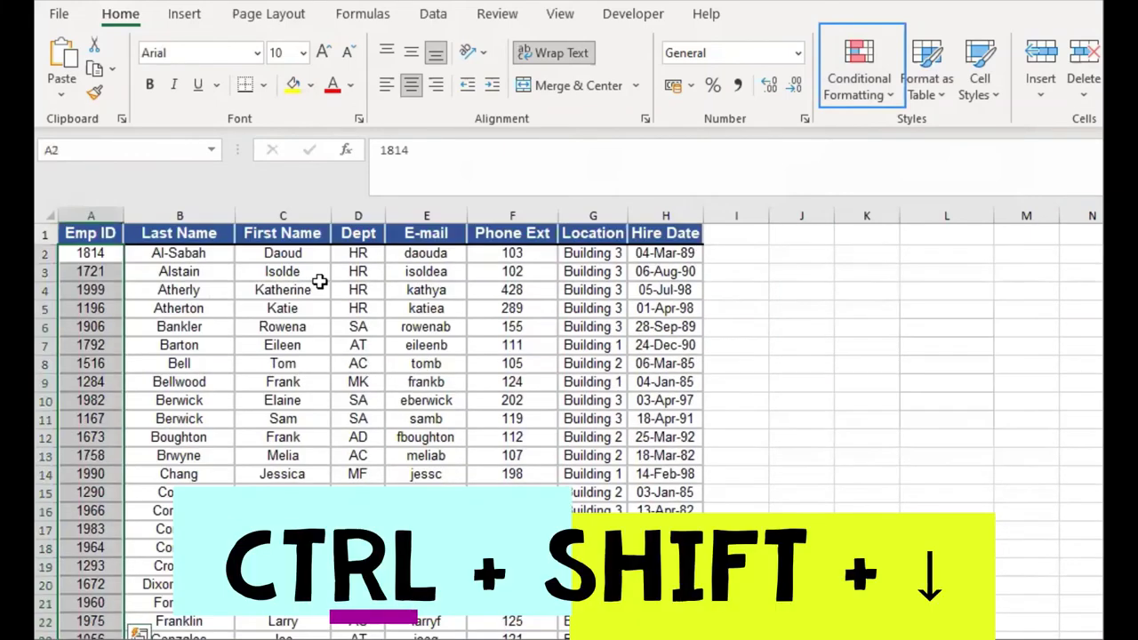
click(872, 85)
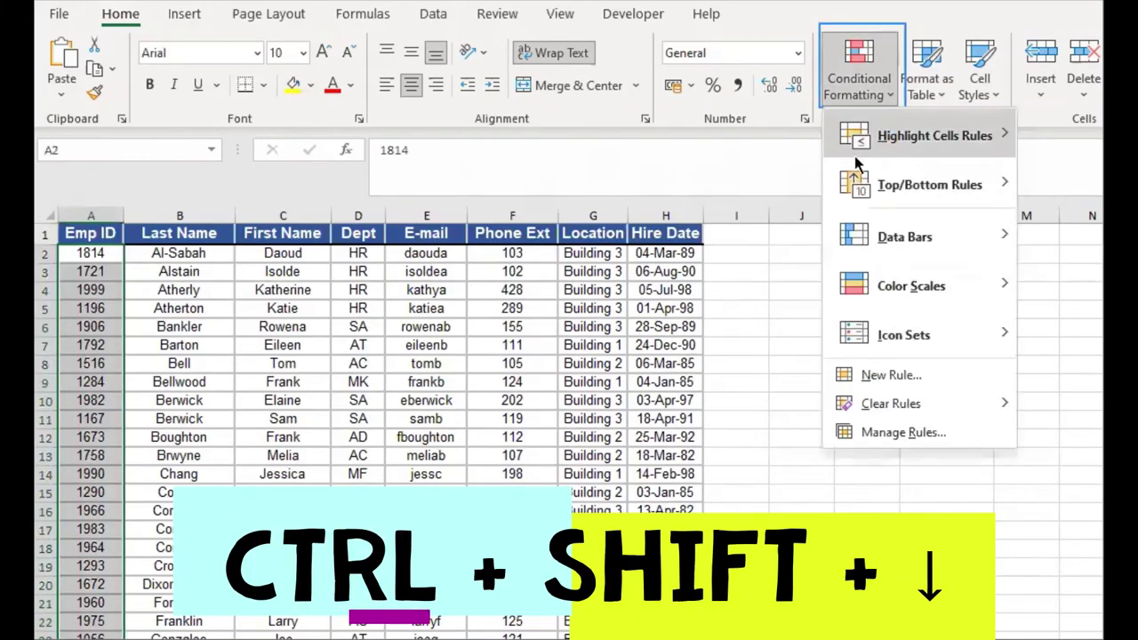
mouse_move(880, 143)
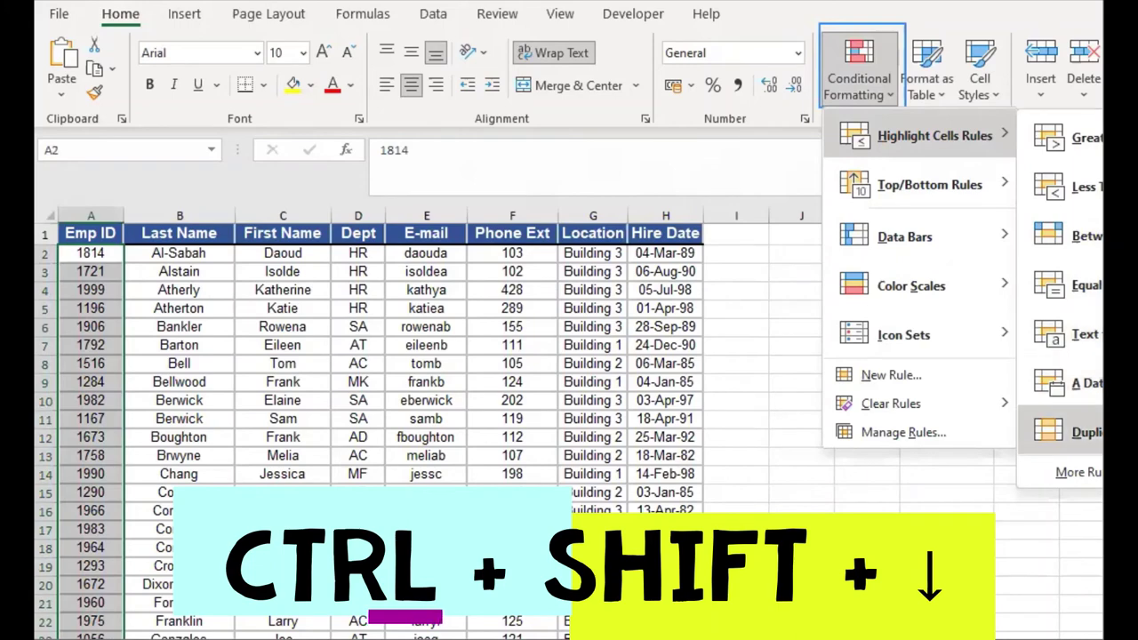
click(1076, 432)
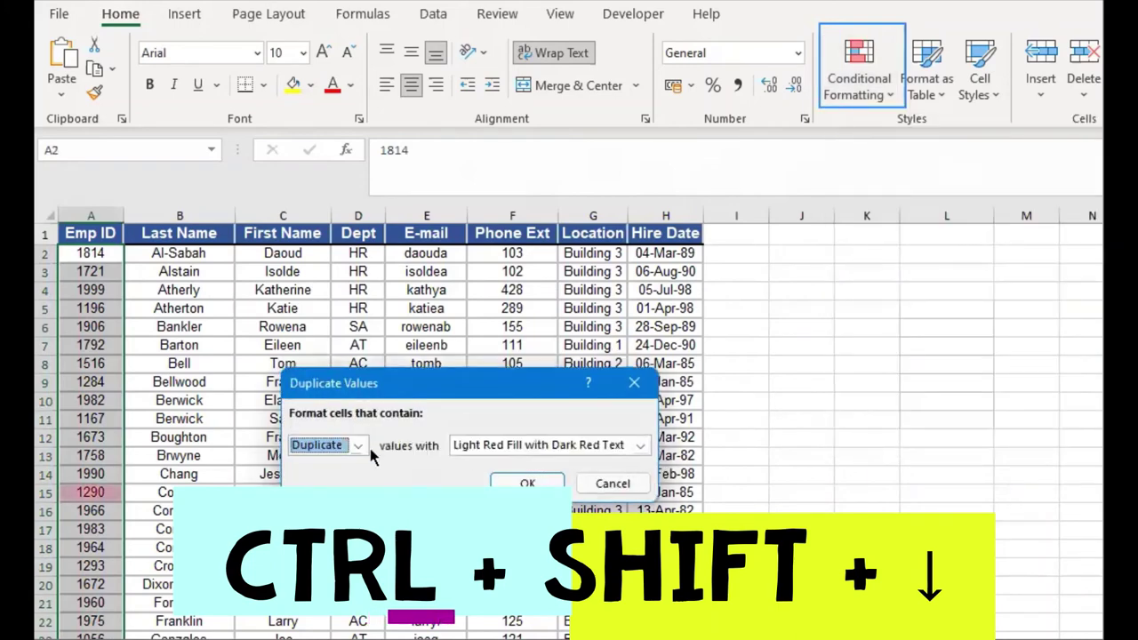
click(510, 446)
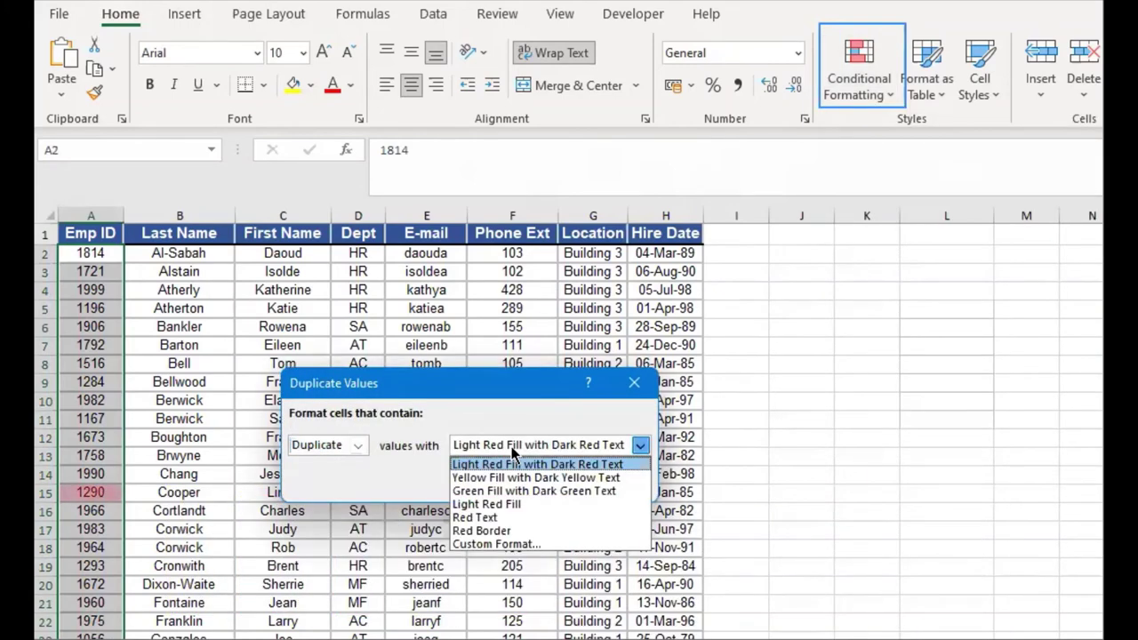
click(514, 464)
click(526, 482)
Find the highlighted duplicate employee records at the end of the list and clear their contents in A51:H54
scroll(48, 330, down, 5)
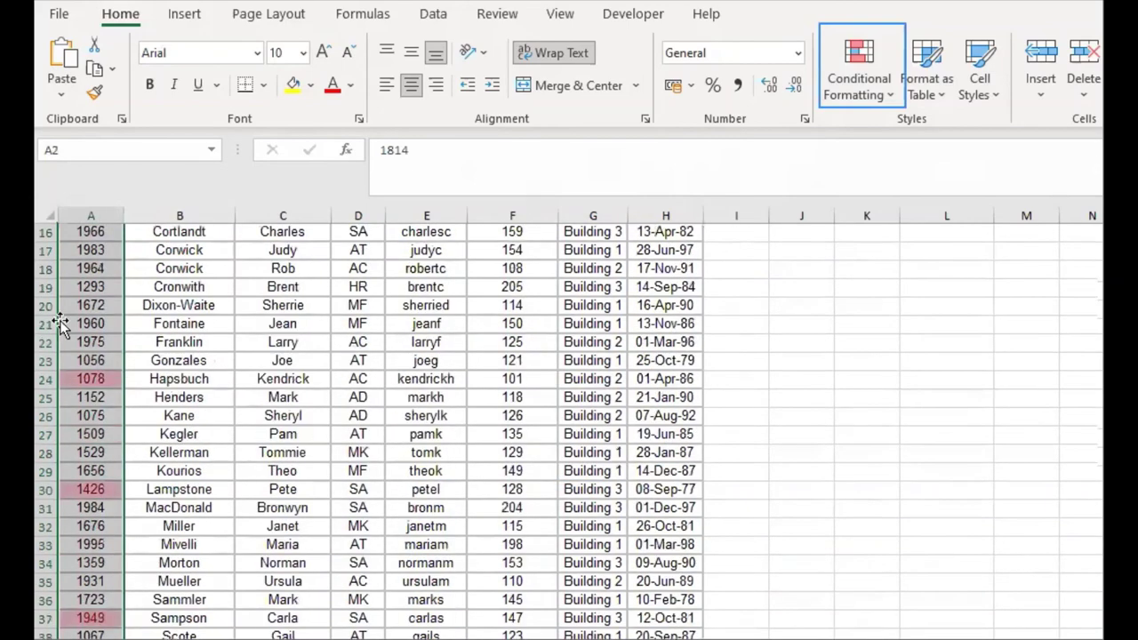
scroll(614, 422, up, 3)
scroll(101, 414, up, 2)
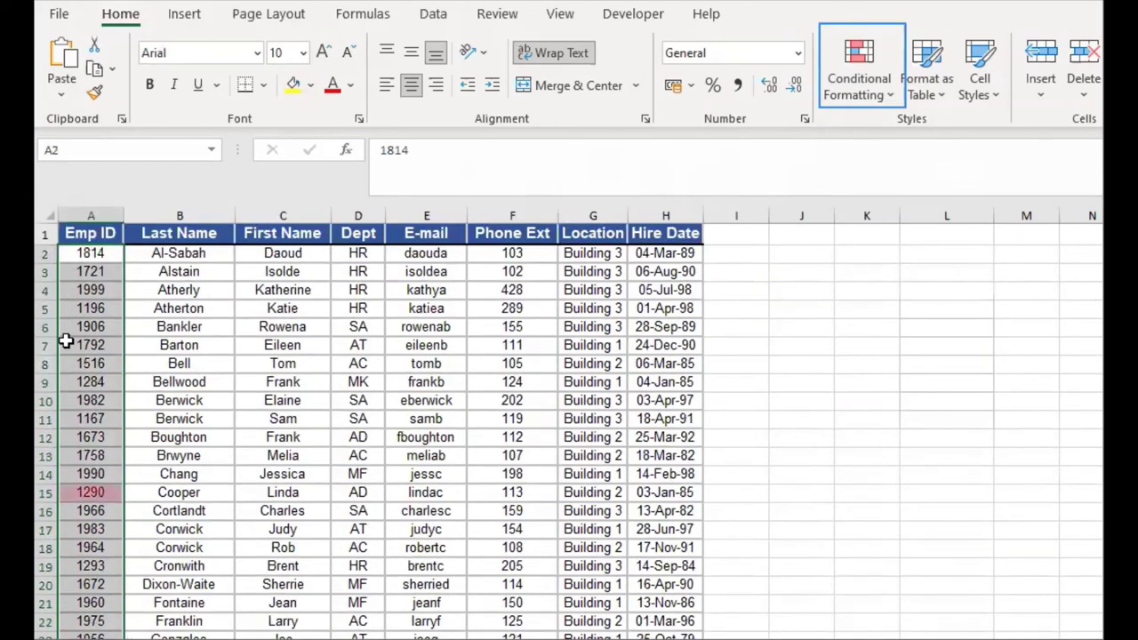
scroll(66, 340, down, 12)
click(92, 381)
scroll(84, 409, down, 1)
scroll(82, 427, up, 1)
scroll(82, 432, down, 1)
drag(85, 434, 649, 483)
key(Delete)
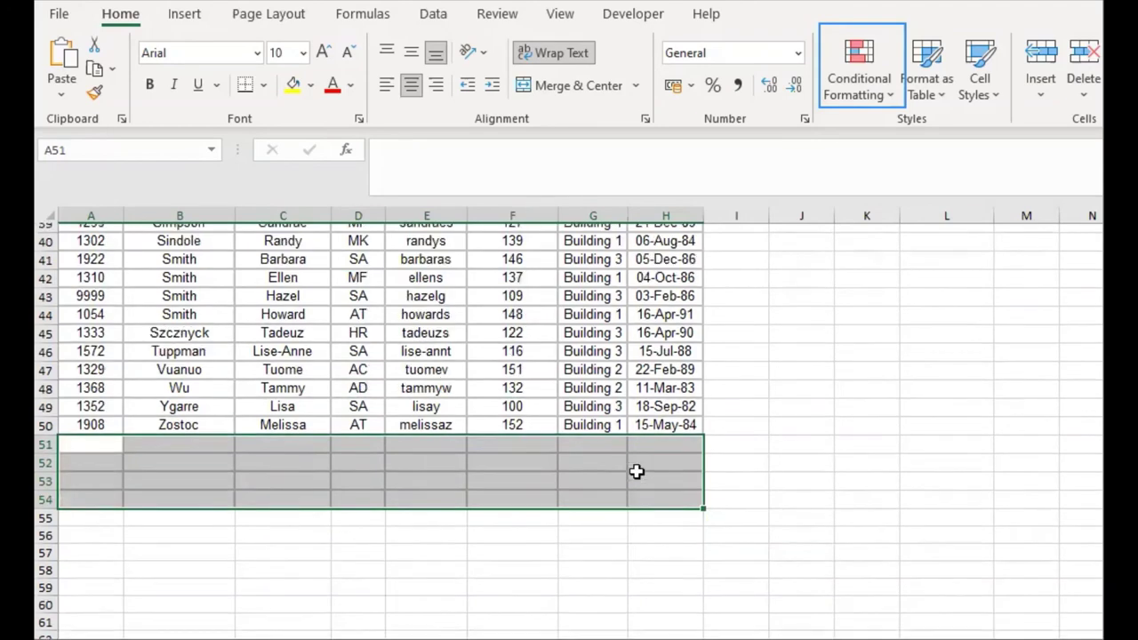
scroll(635, 471, up, 13)
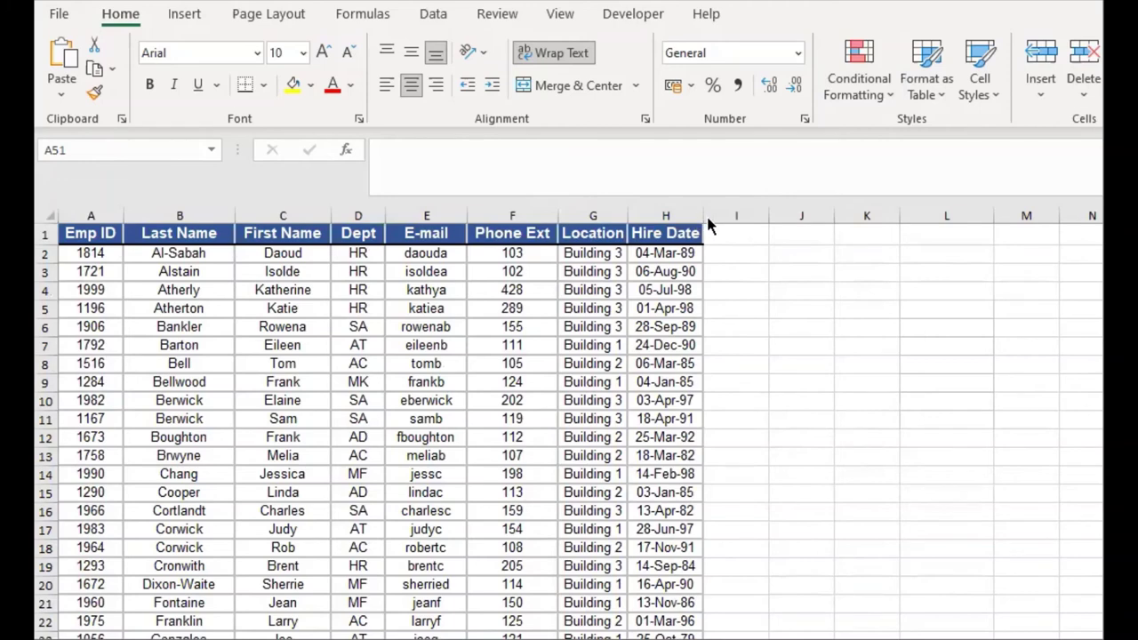
click(606, 289)
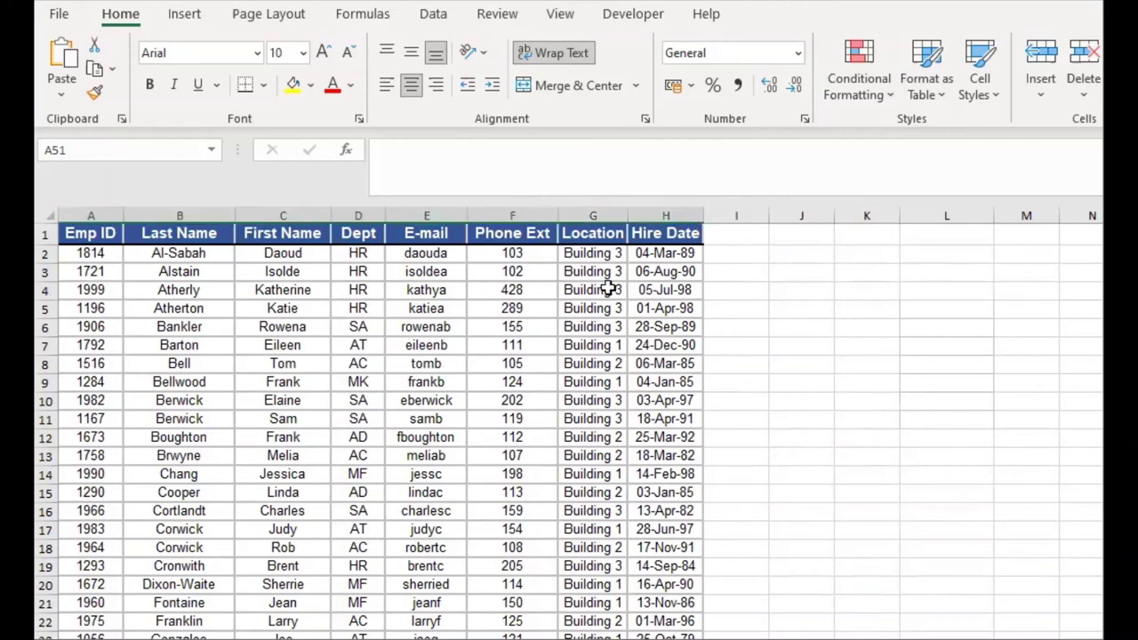
click(95, 252)
key(ctrl+shift+Down)
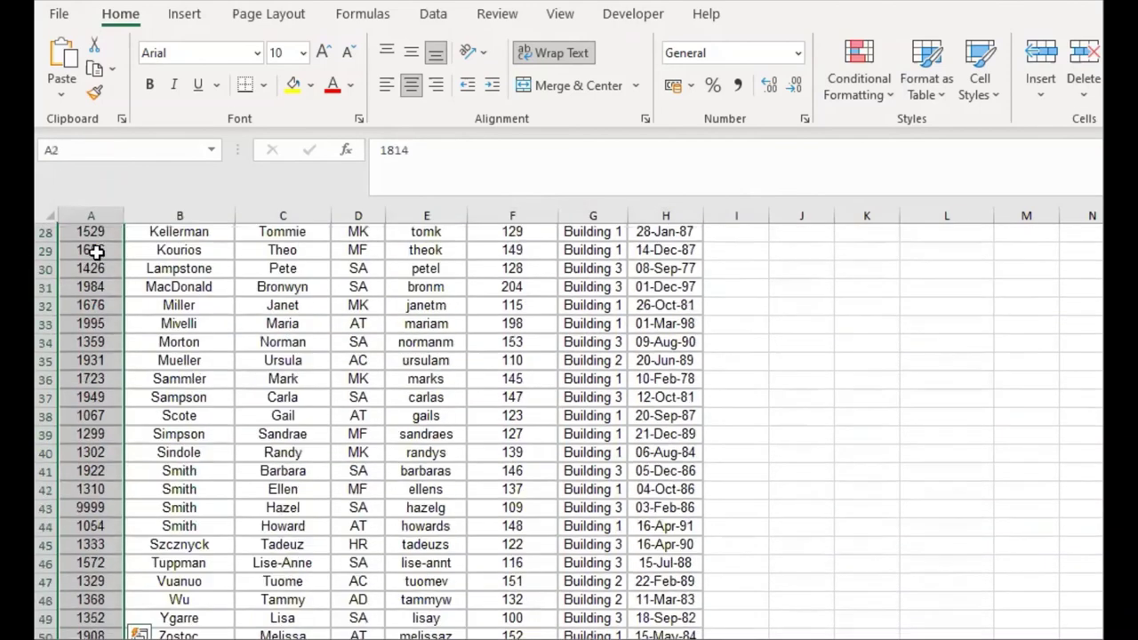
key(ctrl+BackSpace)
key(Right)
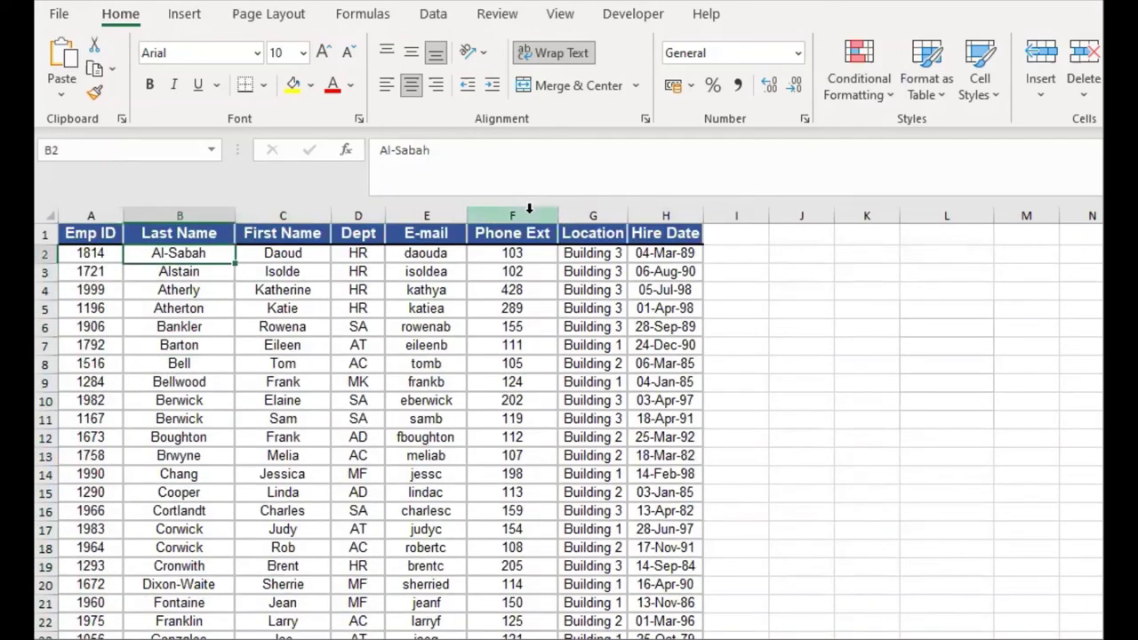
Copy the whole Dept column, including its header, and paste it starting at cell L3
click(357, 254)
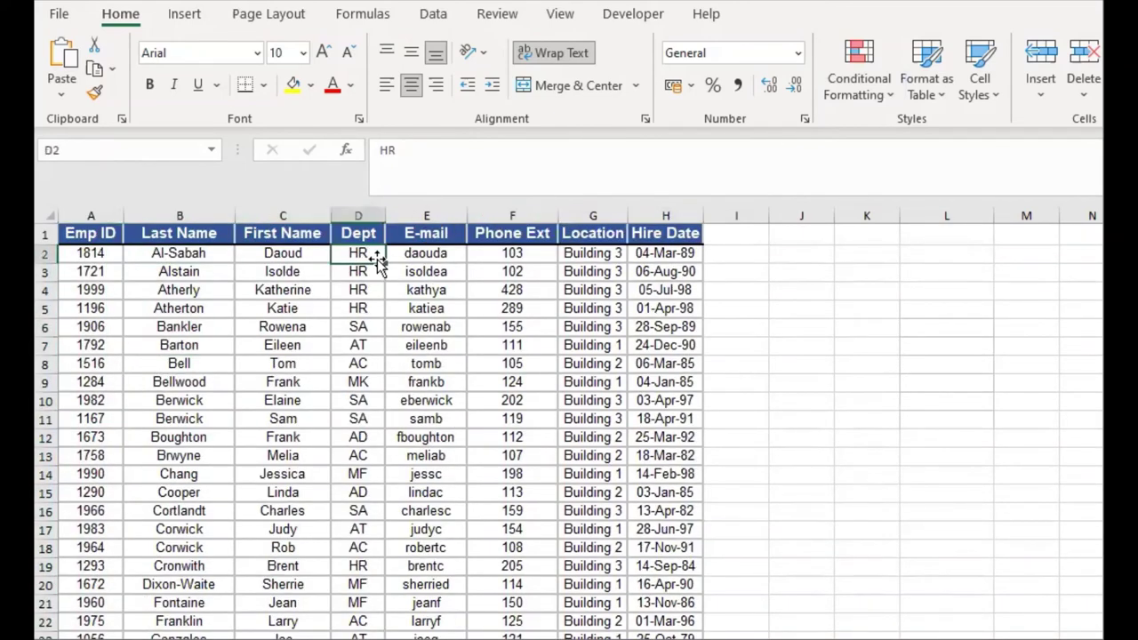
click(374, 233)
key(ctrl+shift+Down)
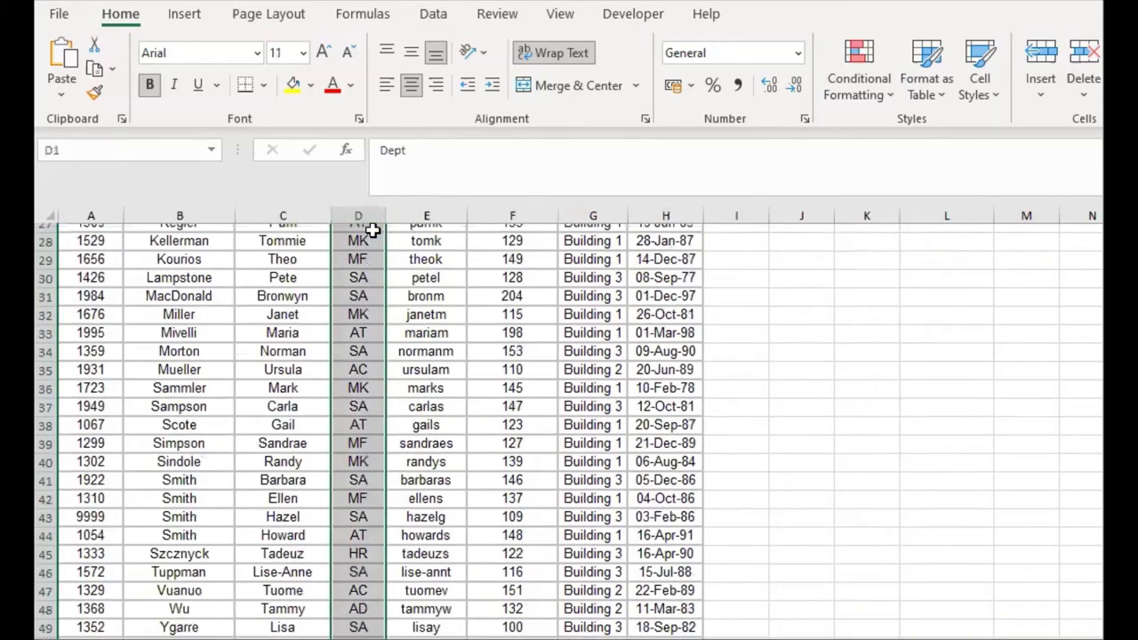
key(ctrl+c)
scroll(911, 355, up, 9)
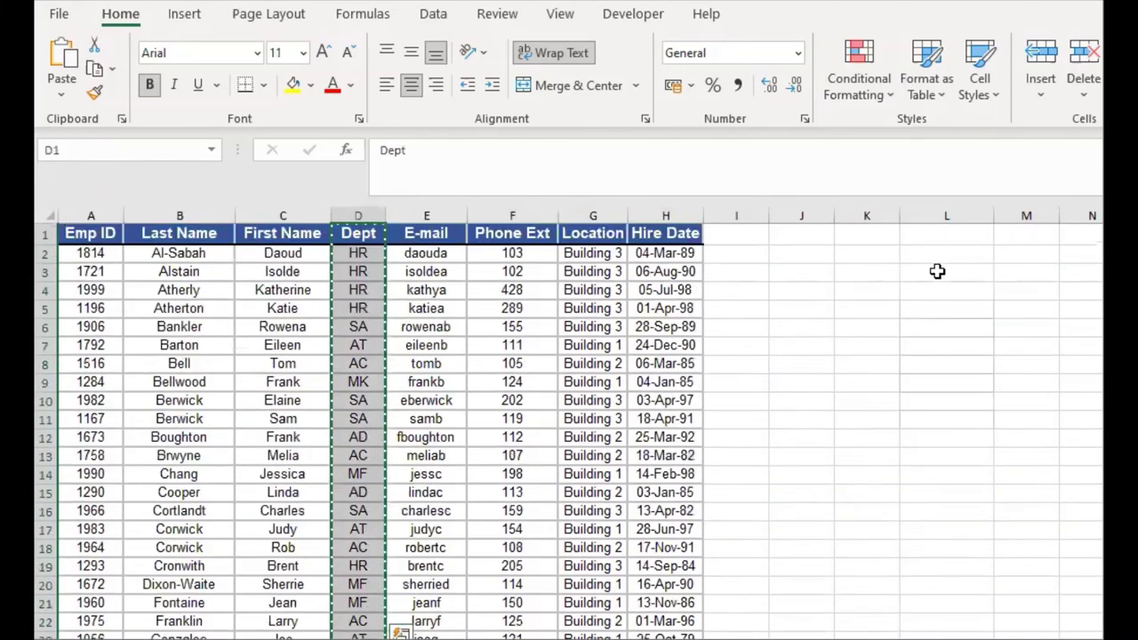
click(938, 270)
key(ctrl+v)
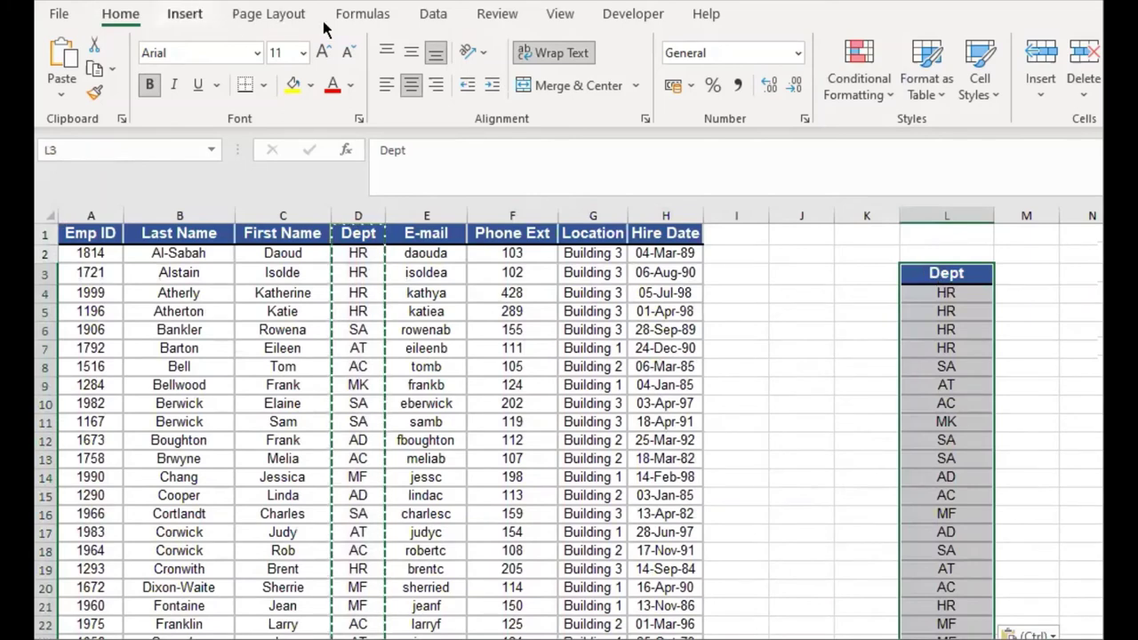
Remove the duplicate values from the copied Dept list in column L and select the remaining list with its header
scroll(361, 15, down, 2)
scroll(513, 35, down, 2)
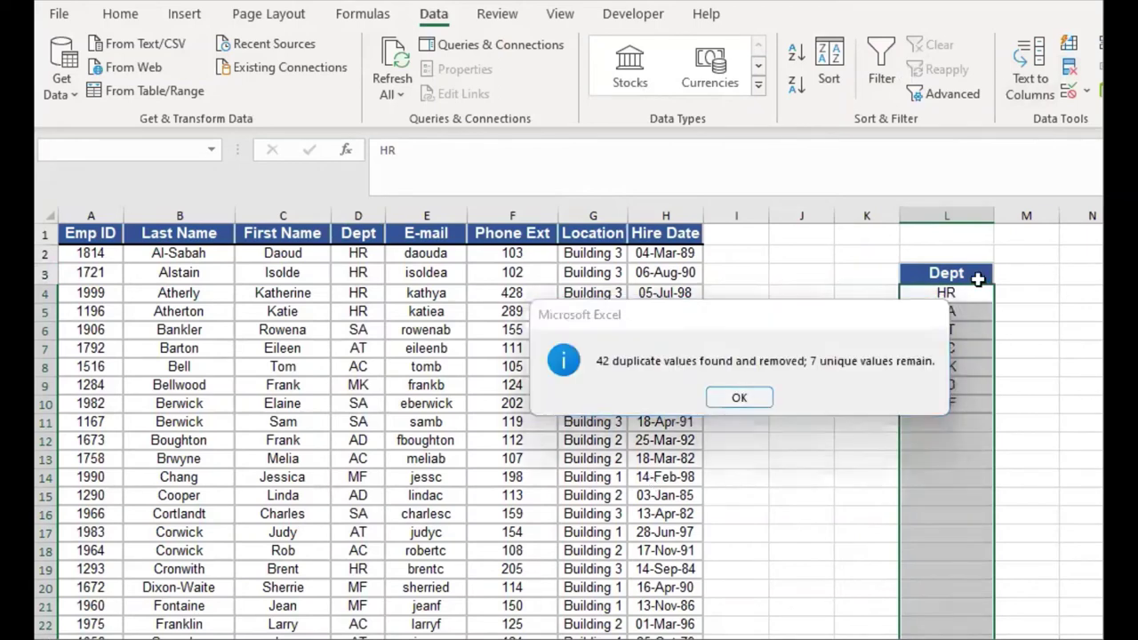
key(Return)
drag(947, 273, 952, 402)
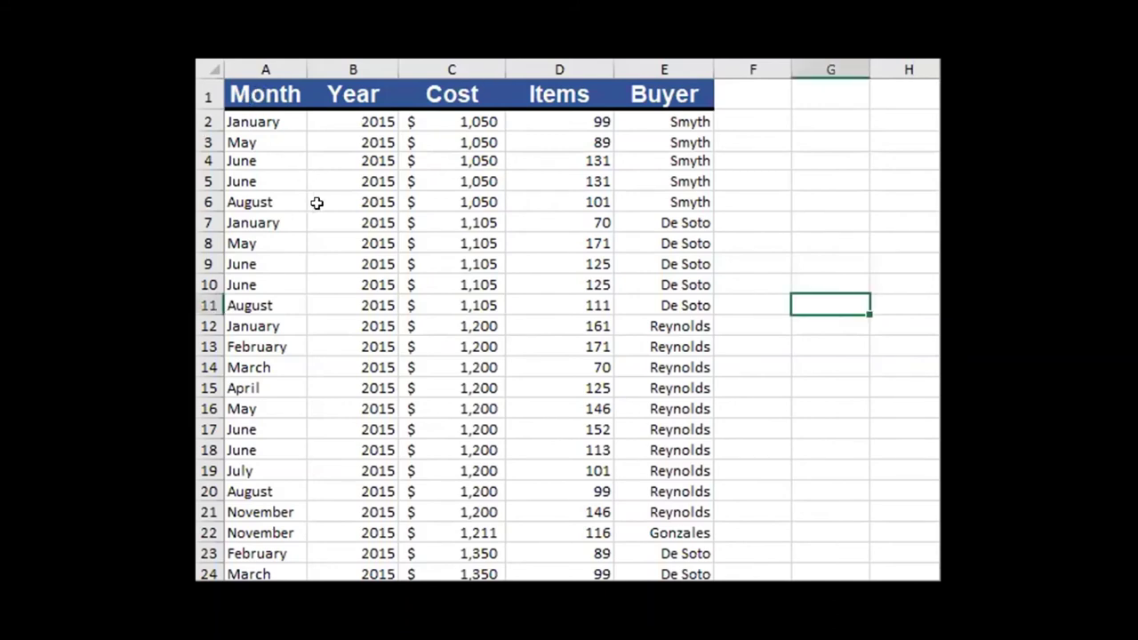
Examine the purchase table's Month, Year, Cost, Items and Buyer columns and the order of its rows
click(311, 203)
drag(260, 89, 710, 446)
scroll(613, 382, down, 9)
click(539, 385)
scroll(539, 385, up, 1)
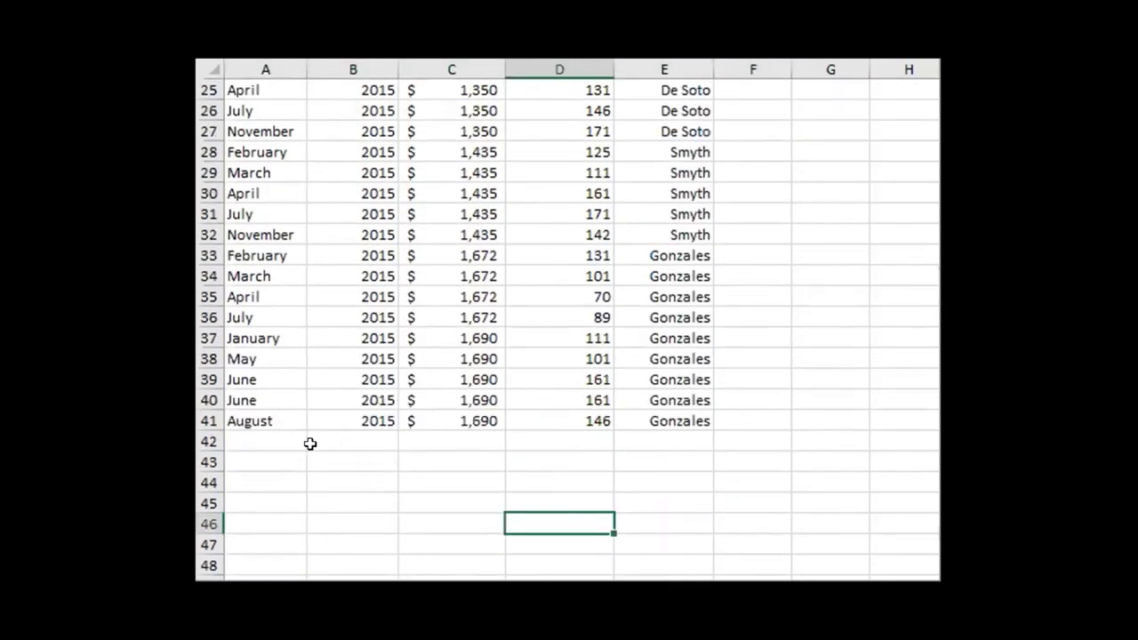
drag(245, 421, 447, 313)
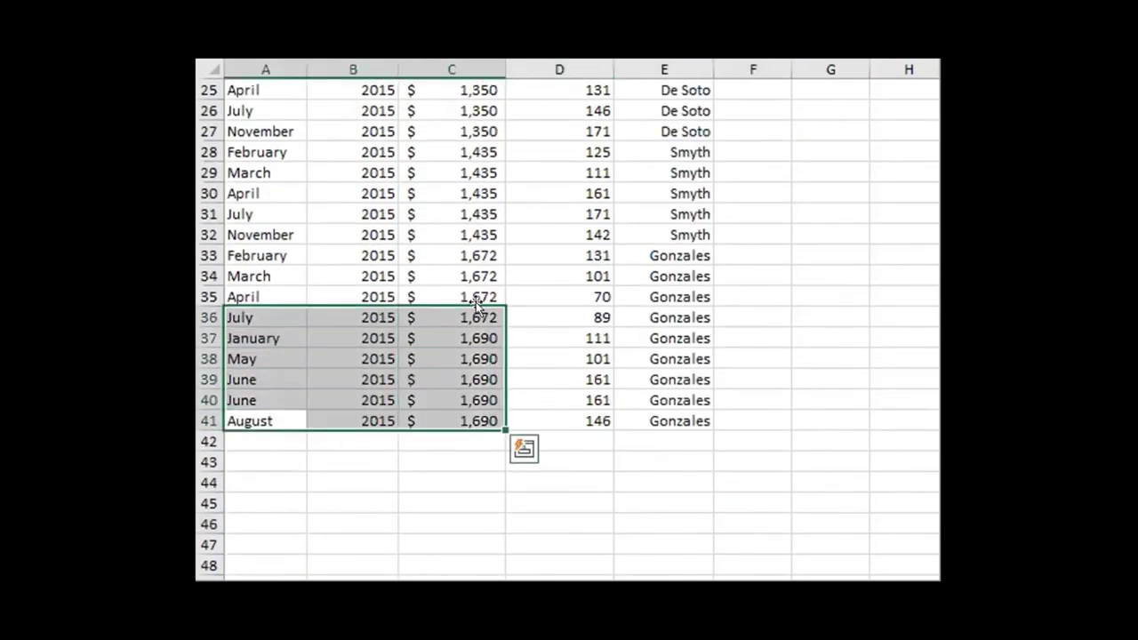
scroll(462, 285, up, 8)
drag(249, 94, 617, 94)
click(560, 160)
drag(300, 94, 271, 120)
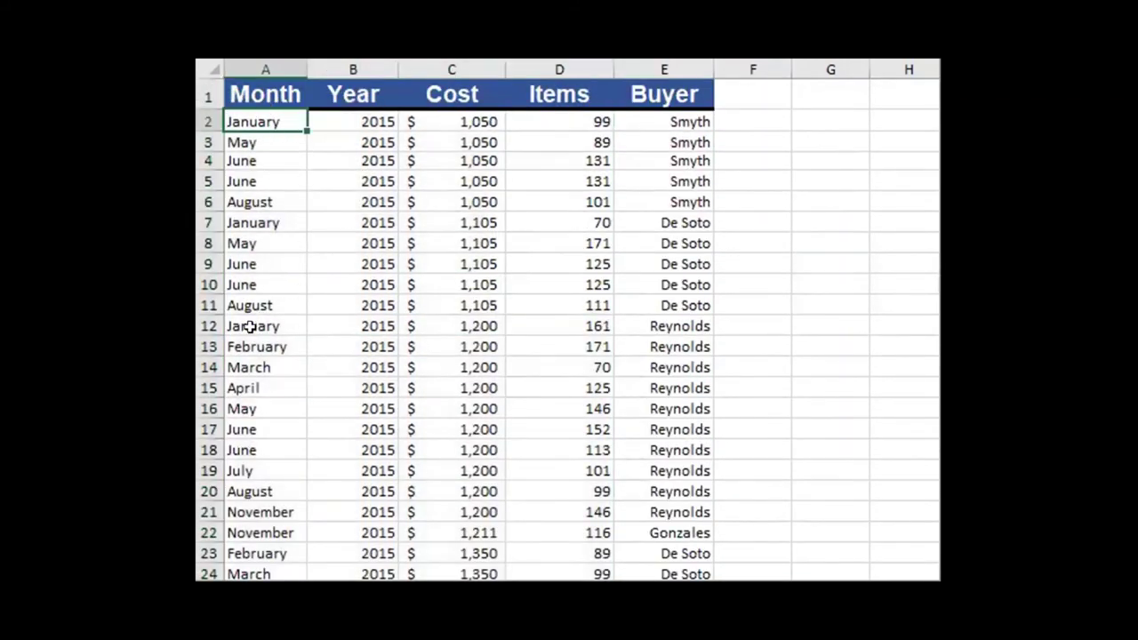
scroll(256, 537, down, 5)
scroll(279, 201, down, 5)
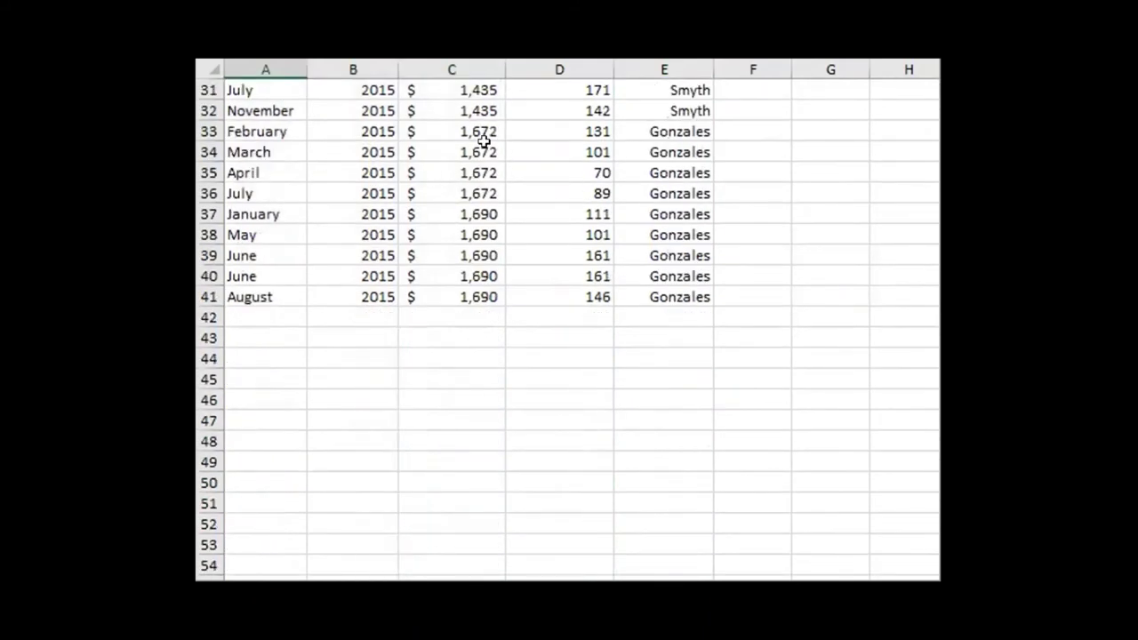
scroll(433, 223, up, 10)
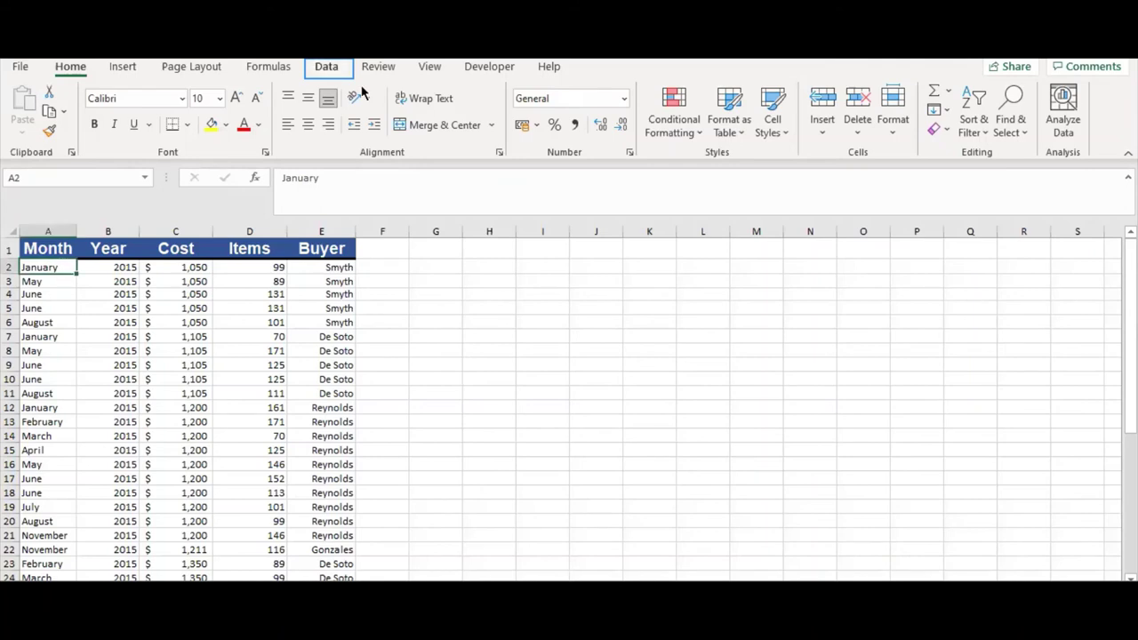
Select the whole purchase table with its headers, A1:E41, and sort it by Month from A to Z
click(324, 69)
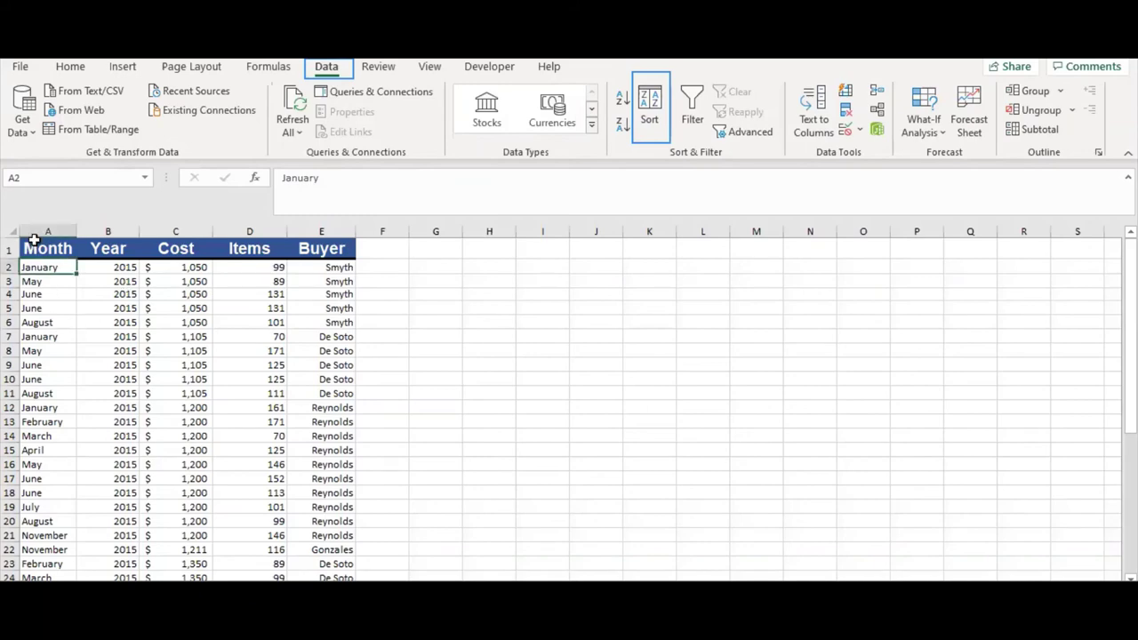
drag(30, 248, 313, 555)
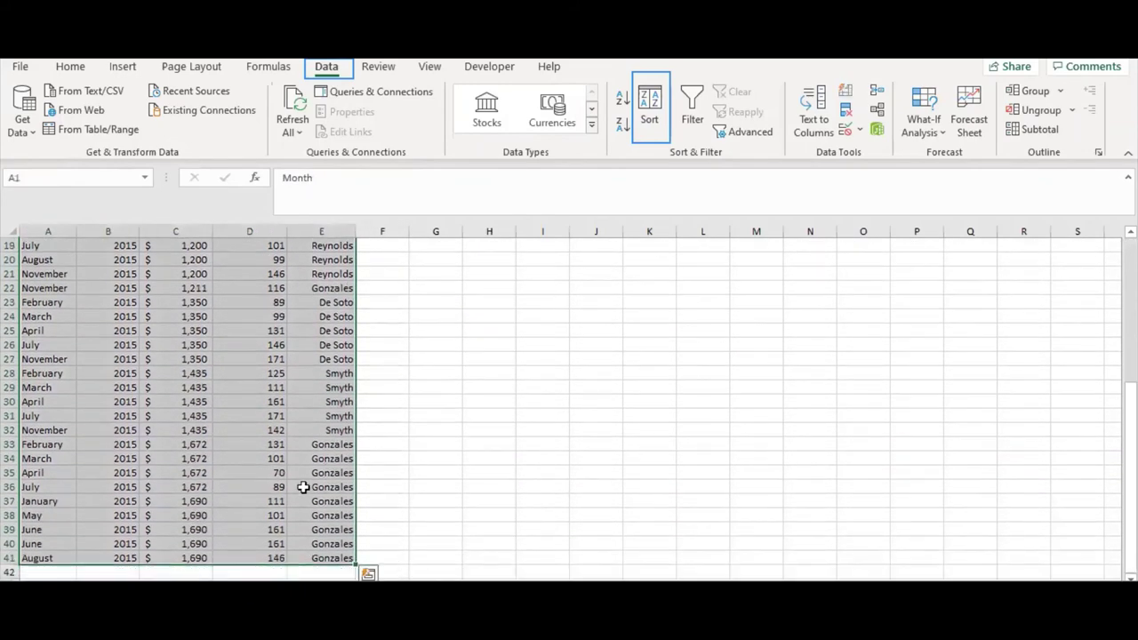
scroll(300, 482, up, 6)
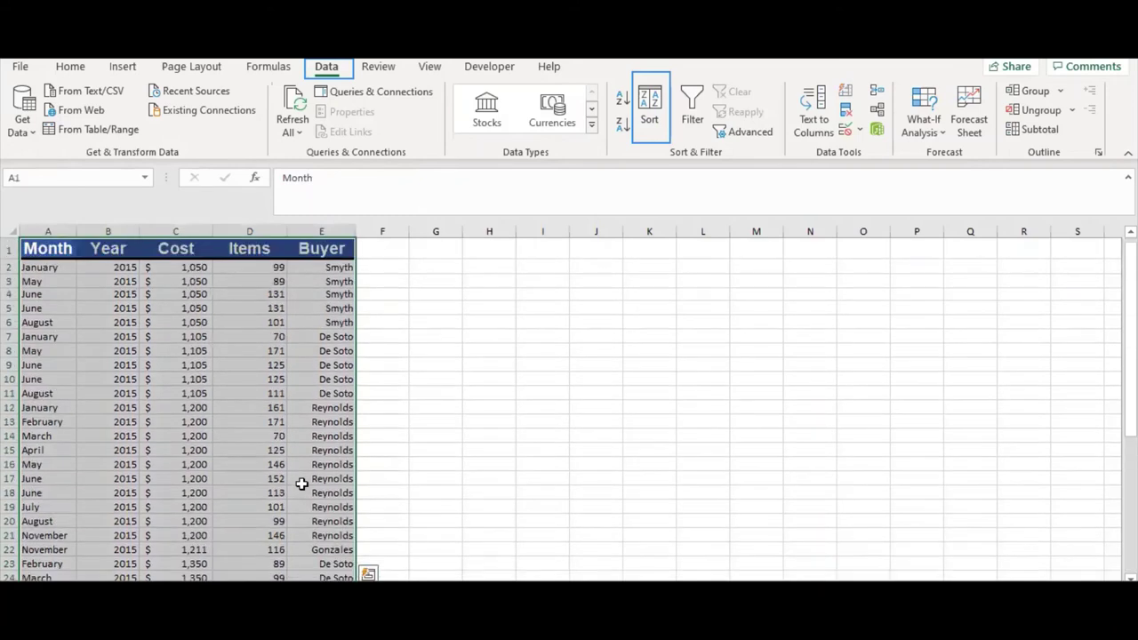
click(620, 104)
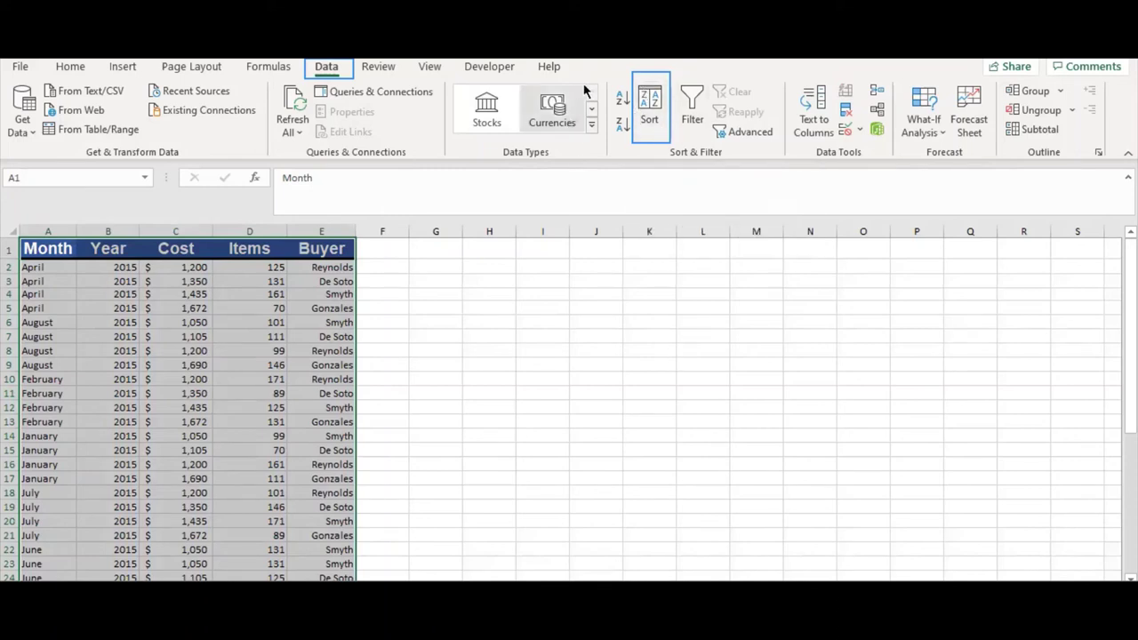
Sort the purchase table by Month on cell values, ordered by the custom list January, February, March, April
click(650, 111)
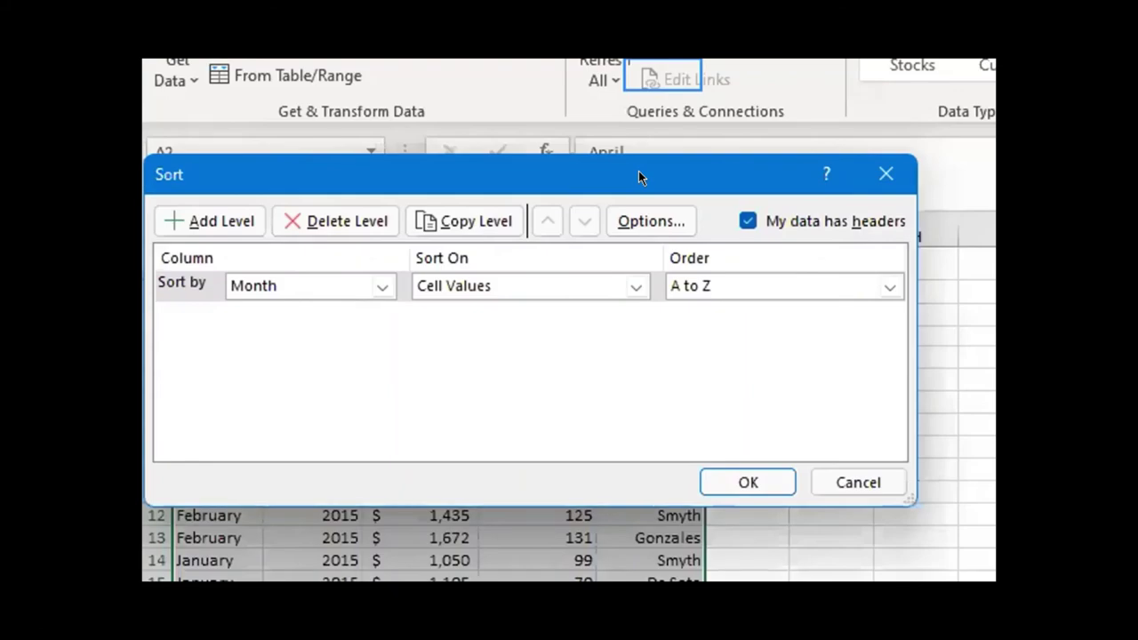
drag(638, 172, 653, 124)
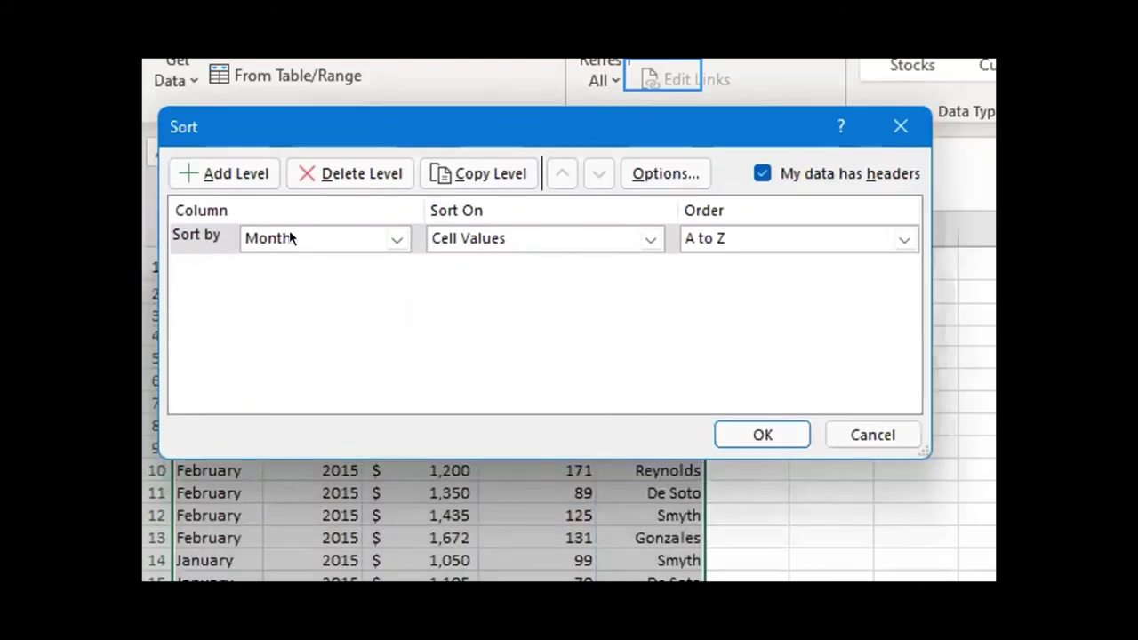
click(610, 244)
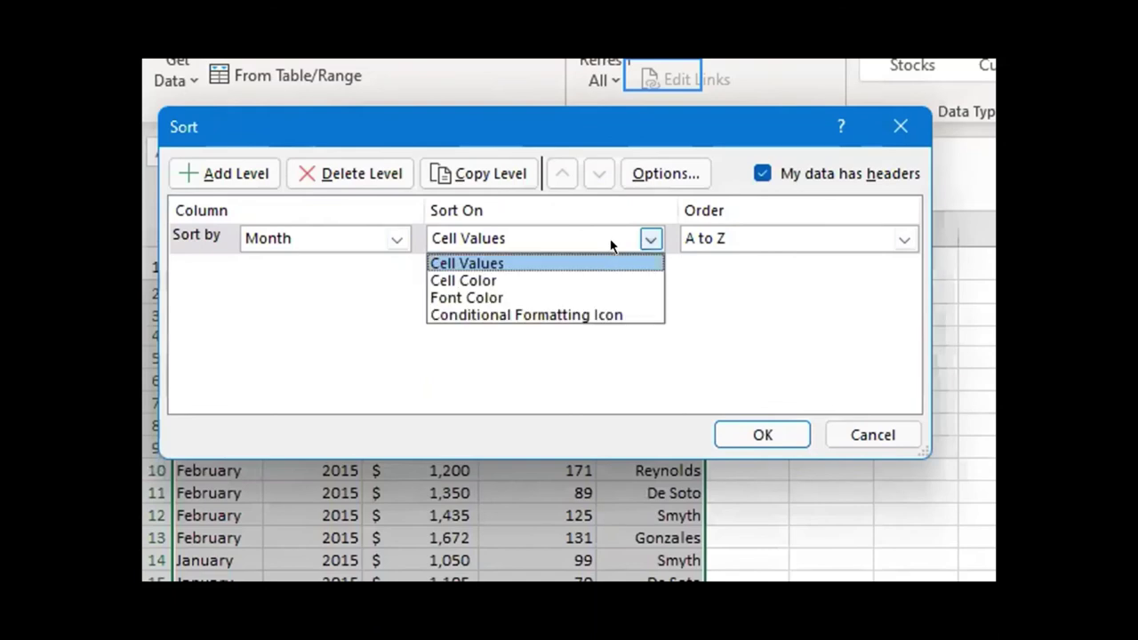
click(743, 231)
click(740, 230)
click(725, 297)
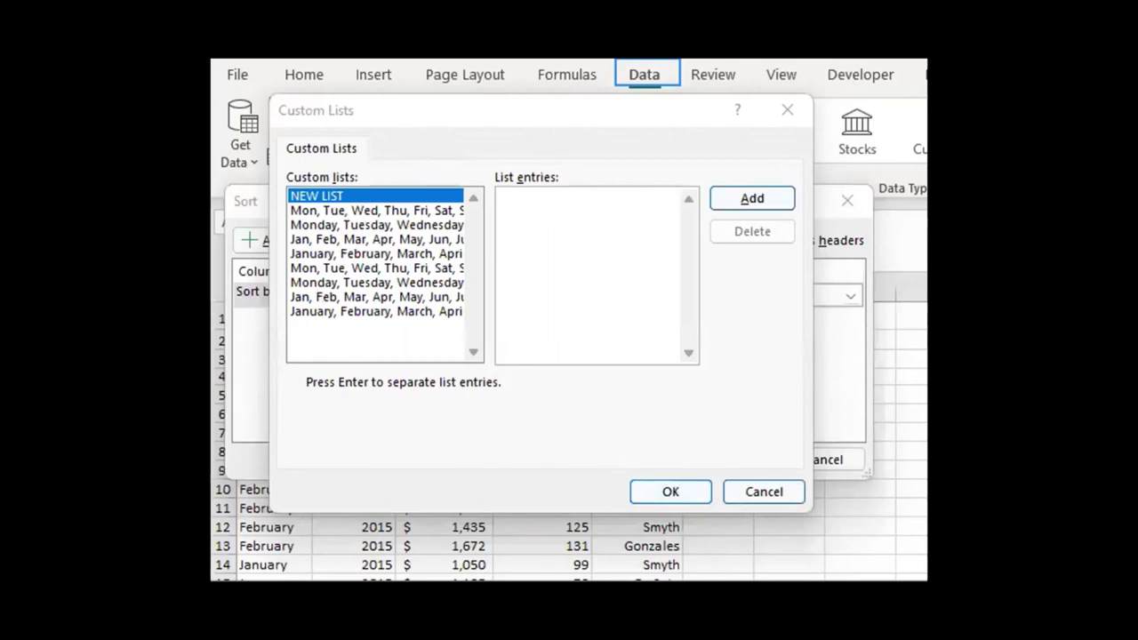
click(356, 313)
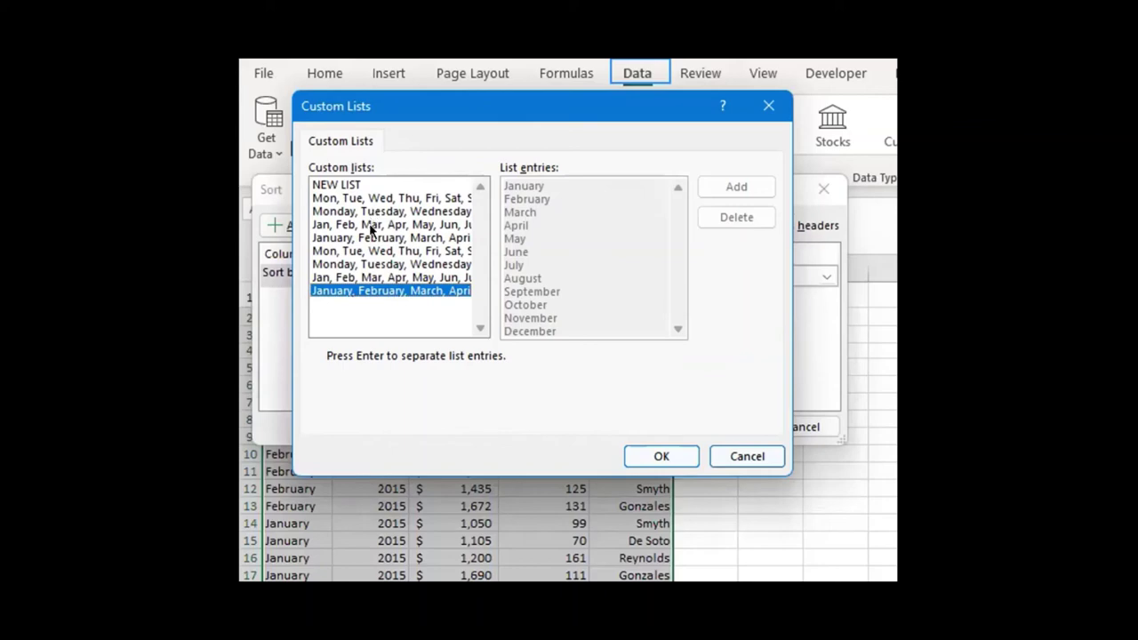
click(646, 452)
click(707, 426)
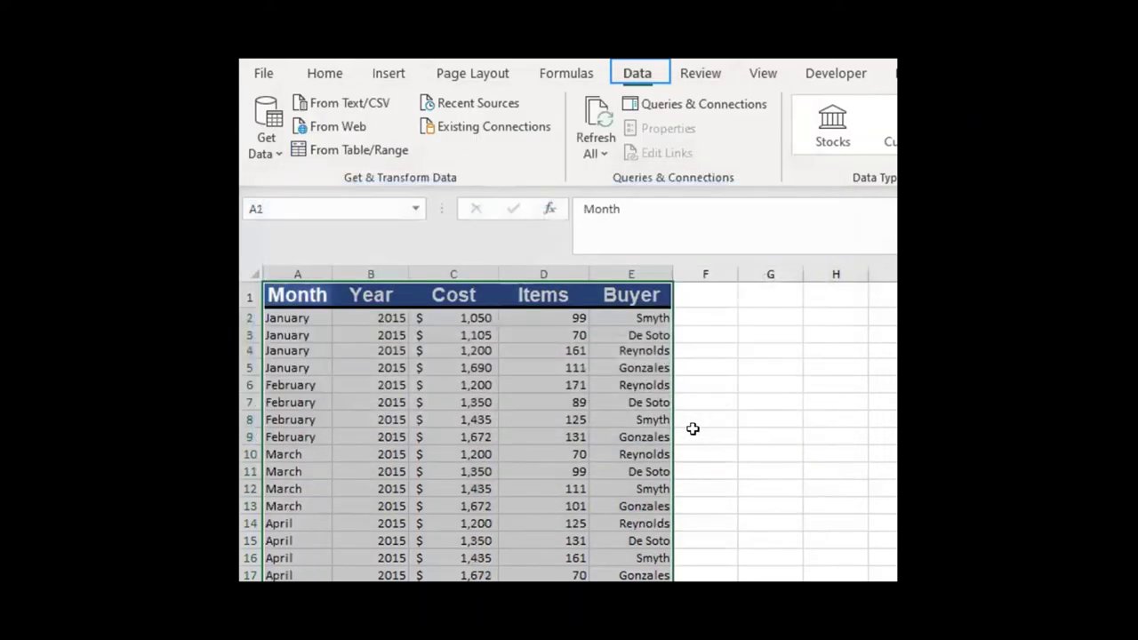
Examine the sorted purchase table from January to November, checking the month order and the Year, Cost, Items and Buyer entries
click(507, 450)
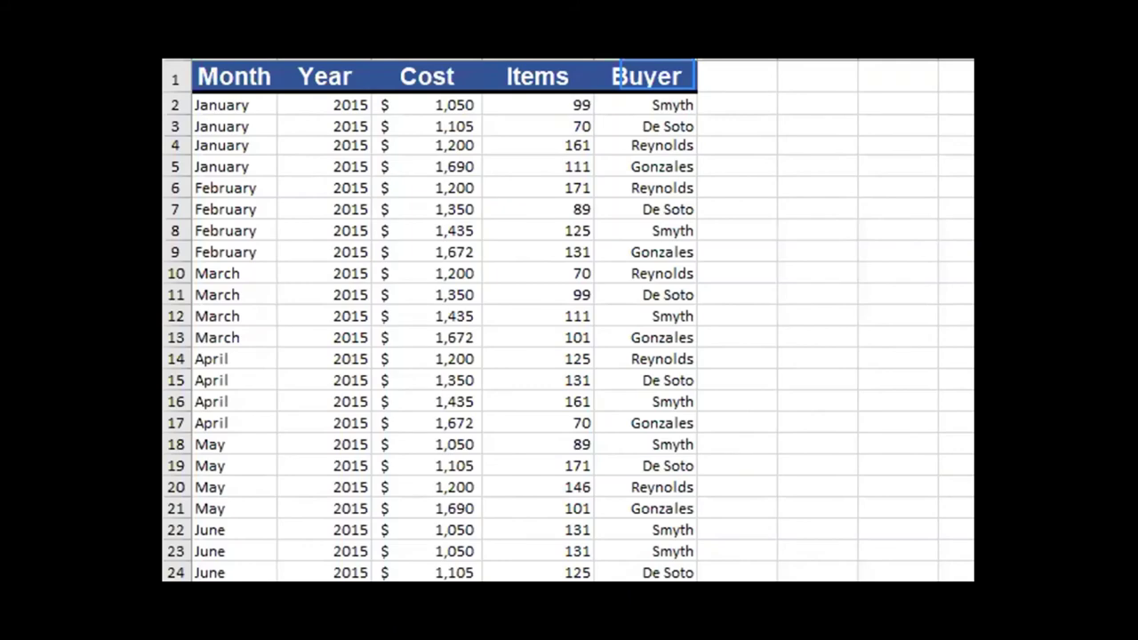
scroll(569, 321, down, 12)
scroll(569, 321, up, 12)
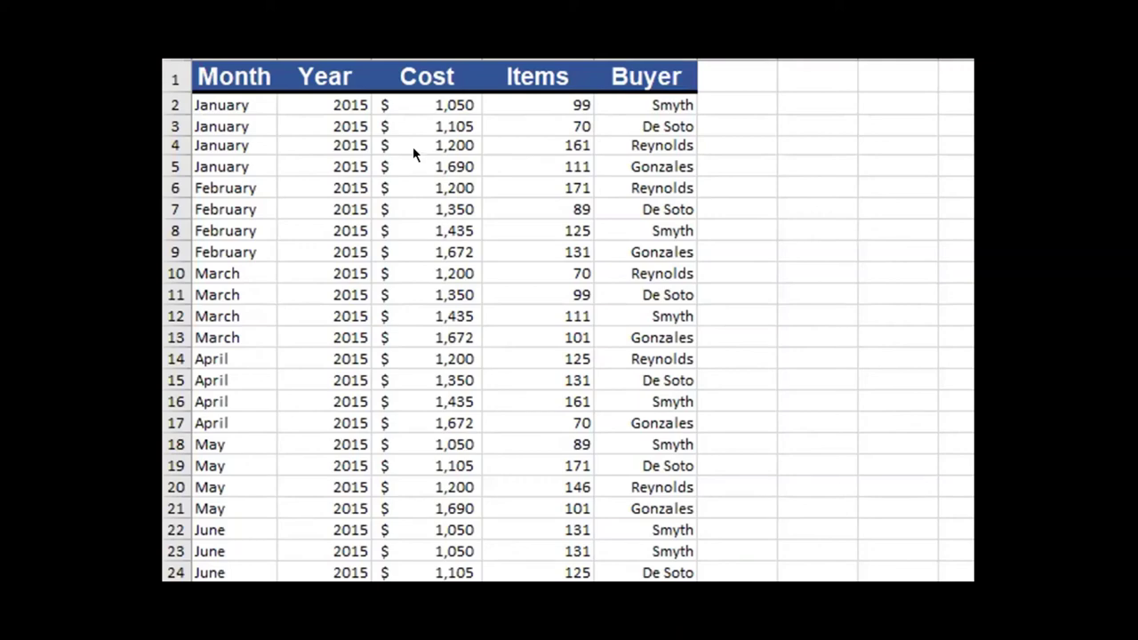
scroll(249, 240, down, 4)
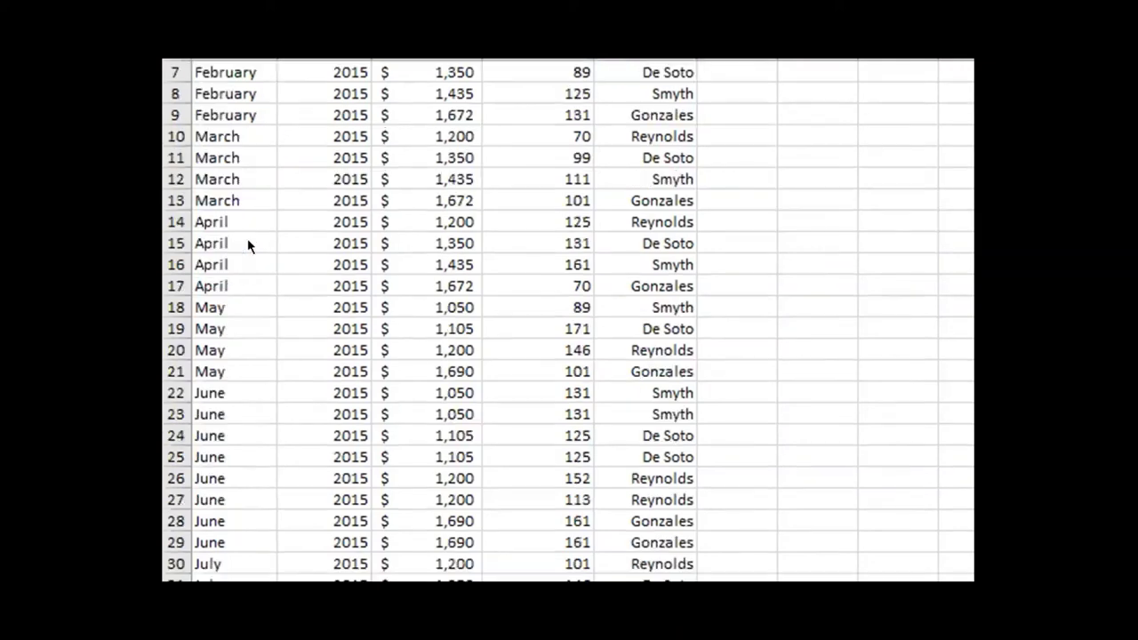
scroll(247, 231, down, 2)
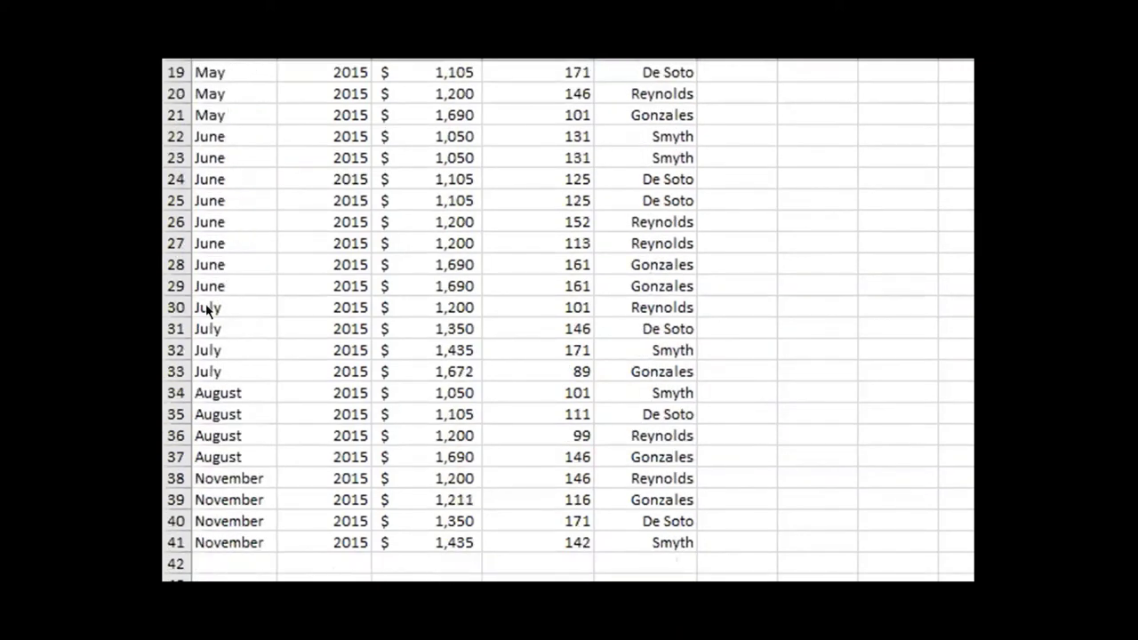
click(234, 308)
click(230, 329)
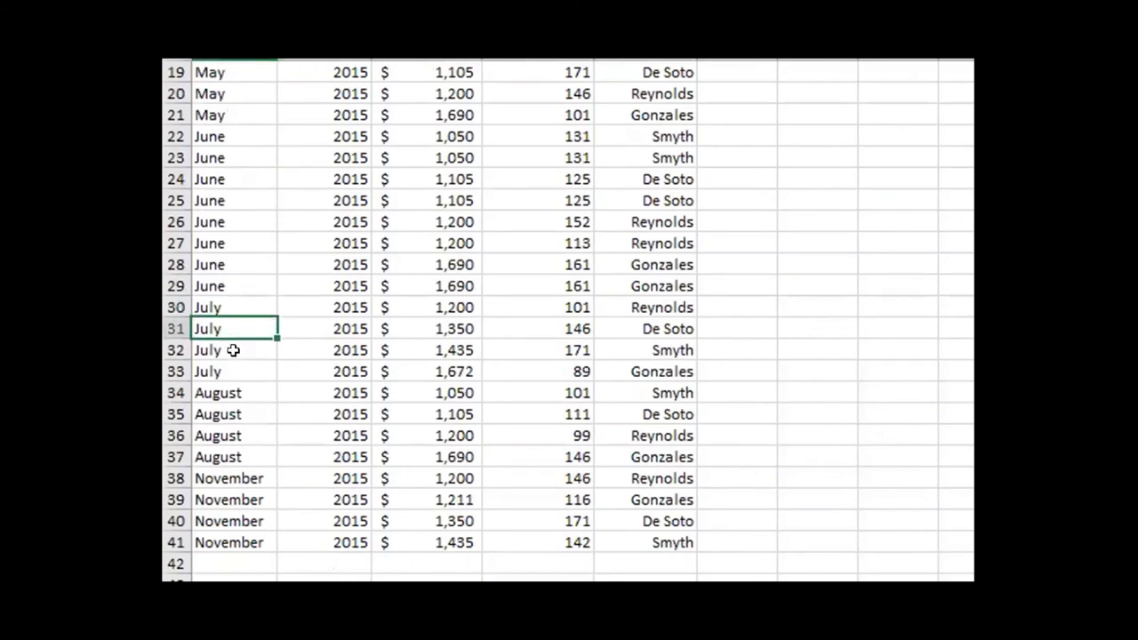
drag(234, 349, 234, 372)
drag(289, 347, 346, 325)
scroll(347, 311, up, 6)
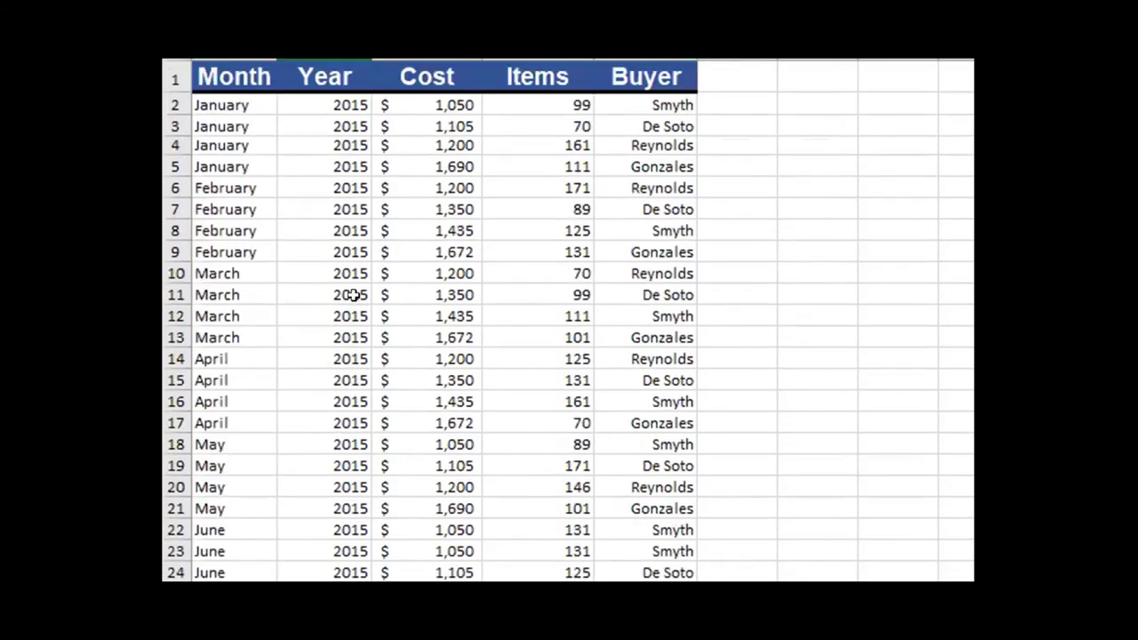
scroll(379, 209, down, 9)
scroll(410, 190, up, 9)
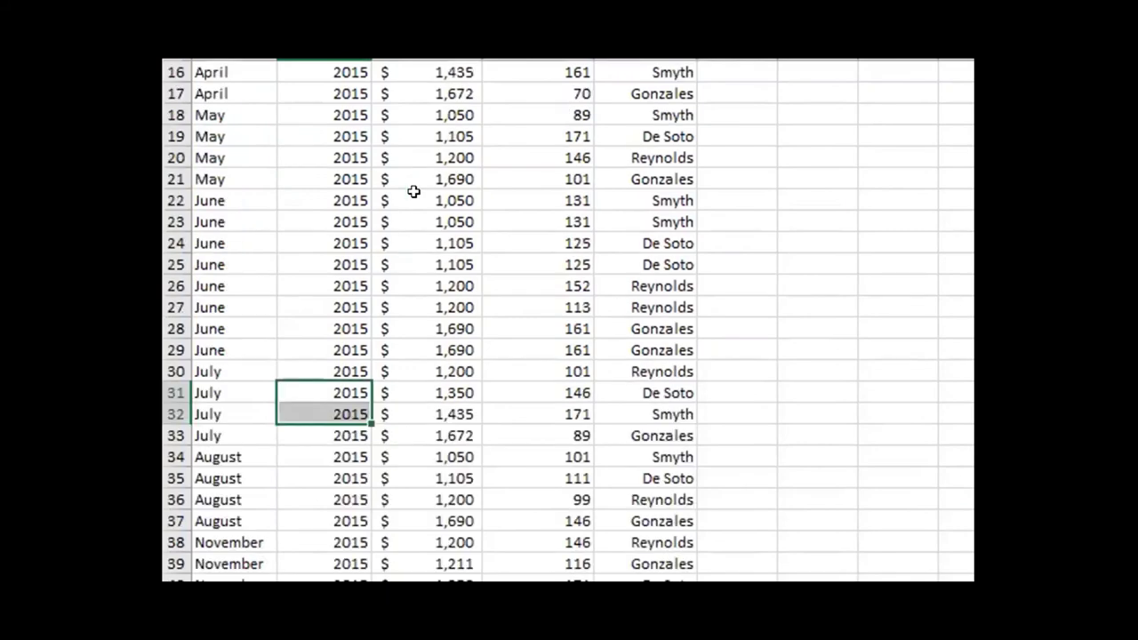
scroll(574, 371, down, 9)
scroll(661, 209, up, 4)
scroll(661, 210, up, 5)
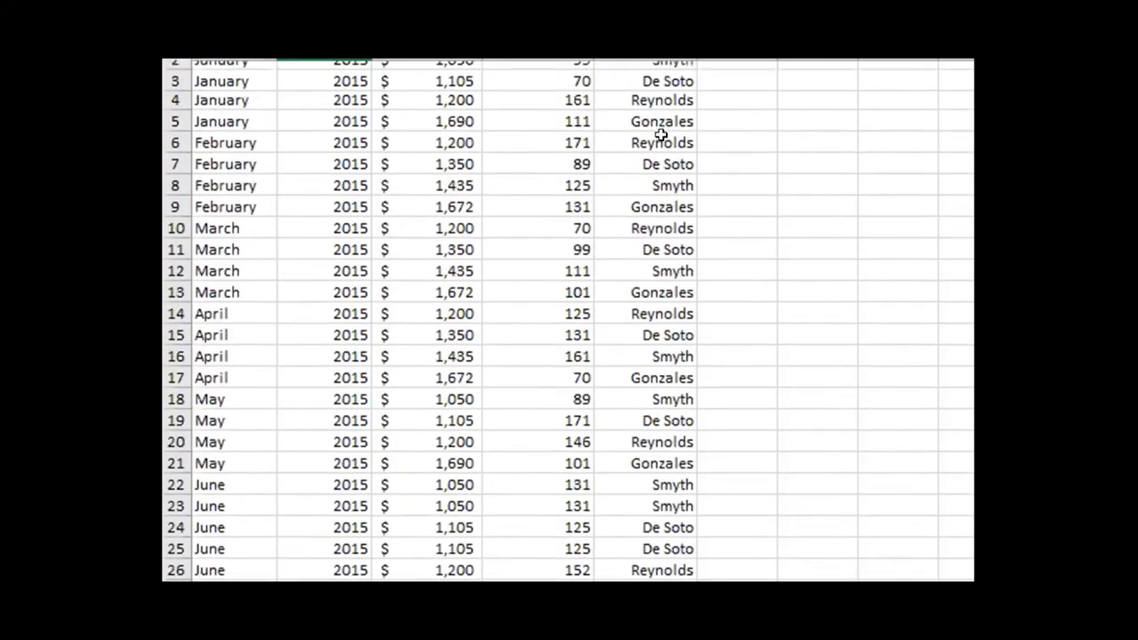
drag(234, 83, 679, 425)
drag(677, 380, 651, 170)
click(658, 188)
click(229, 78)
drag(435, 246, 477, 168)
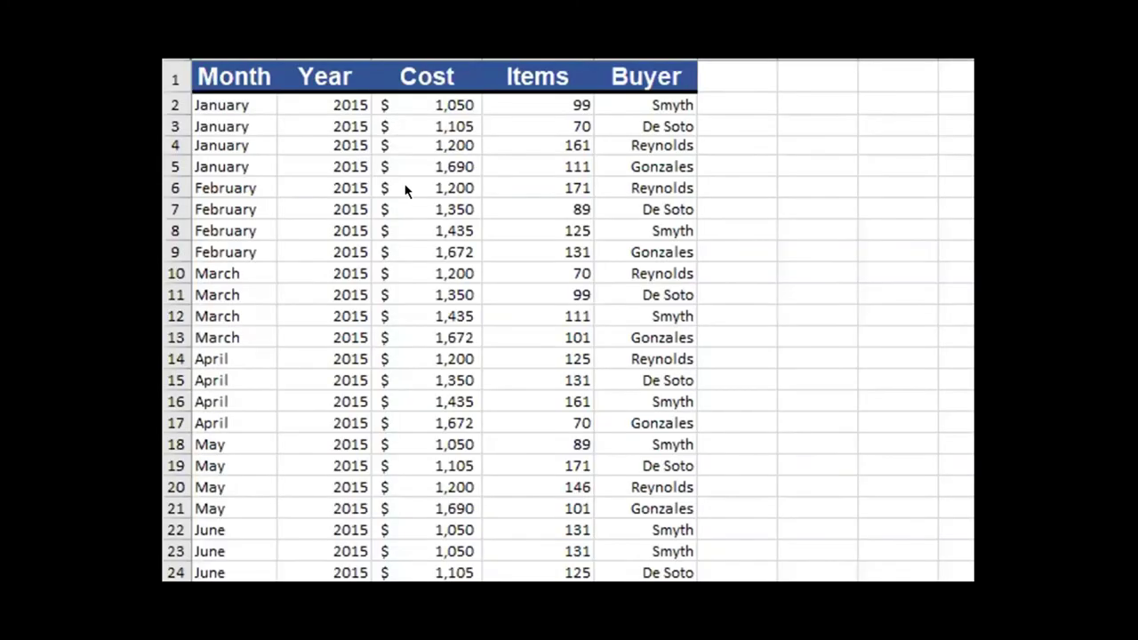
Select the whole purchase table and add filters to its header row
key(ctrl+a)
key(ctrl+a)
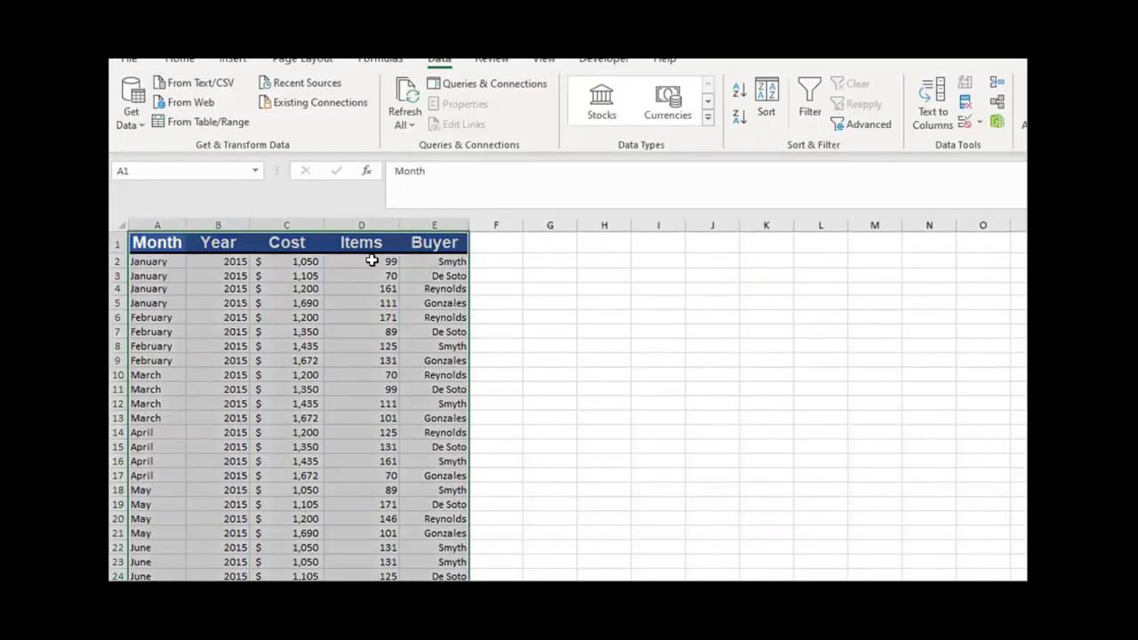
click(811, 105)
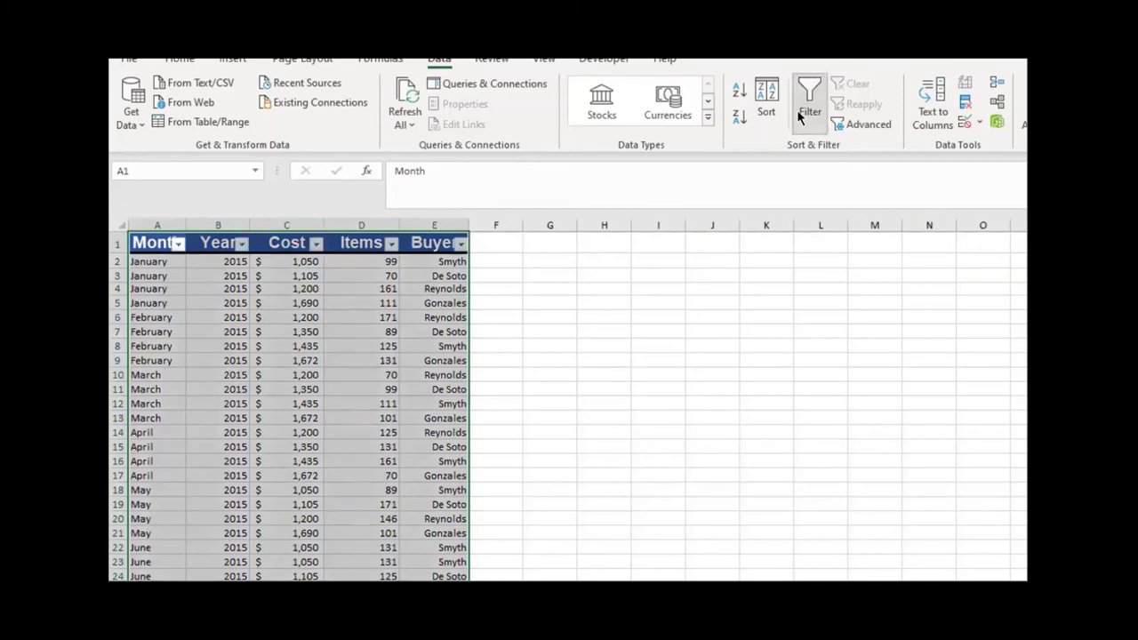
Autofit the widths of the Month, Year, Cost, Items and Buyer columns so their headings fit beside the filter arrows
double_click(185, 222)
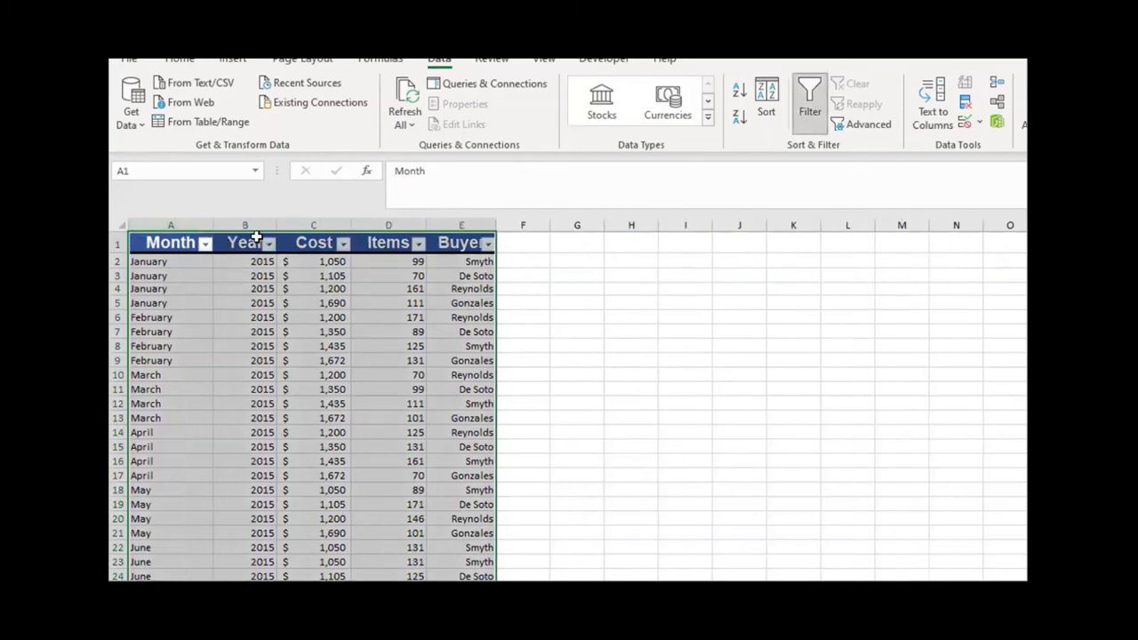
double_click(358, 224)
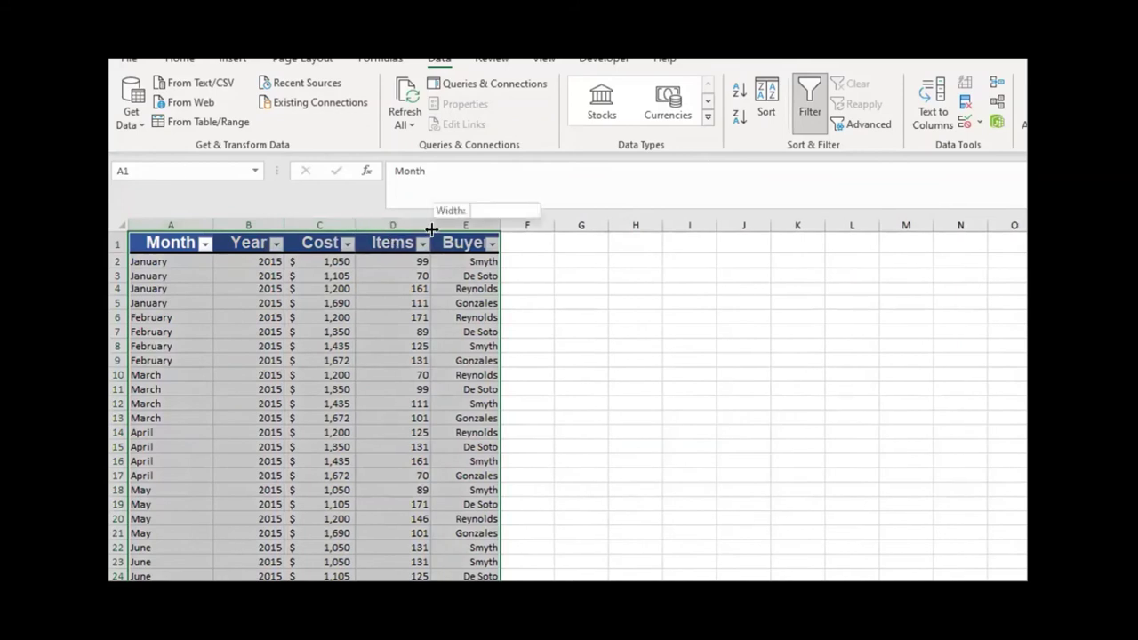
double_click(501, 225)
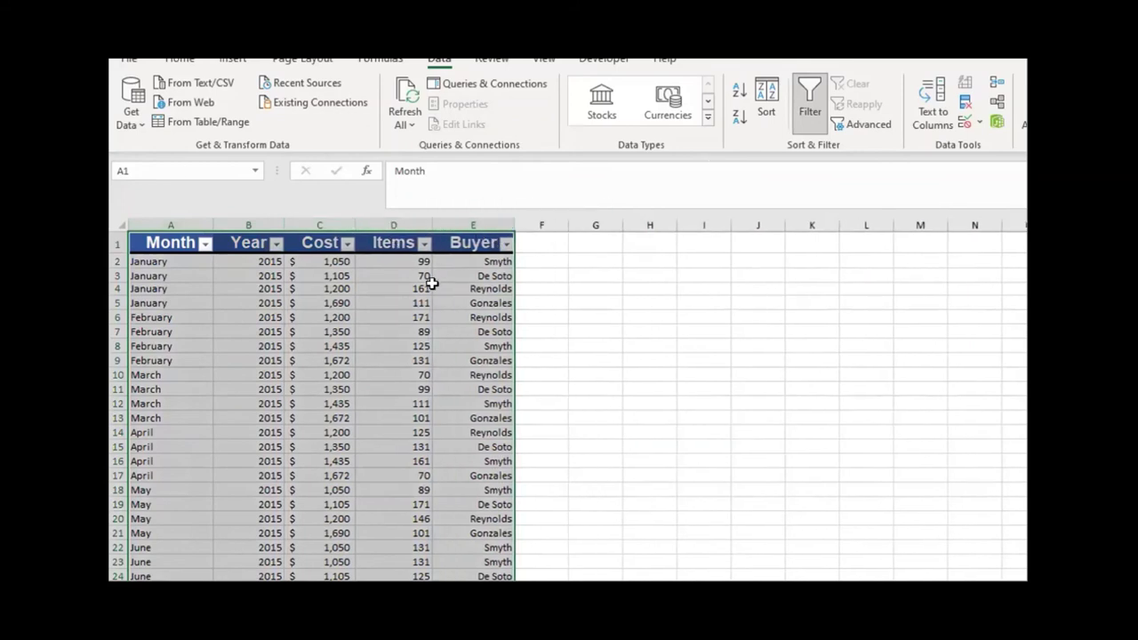
click(436, 286)
click(318, 263)
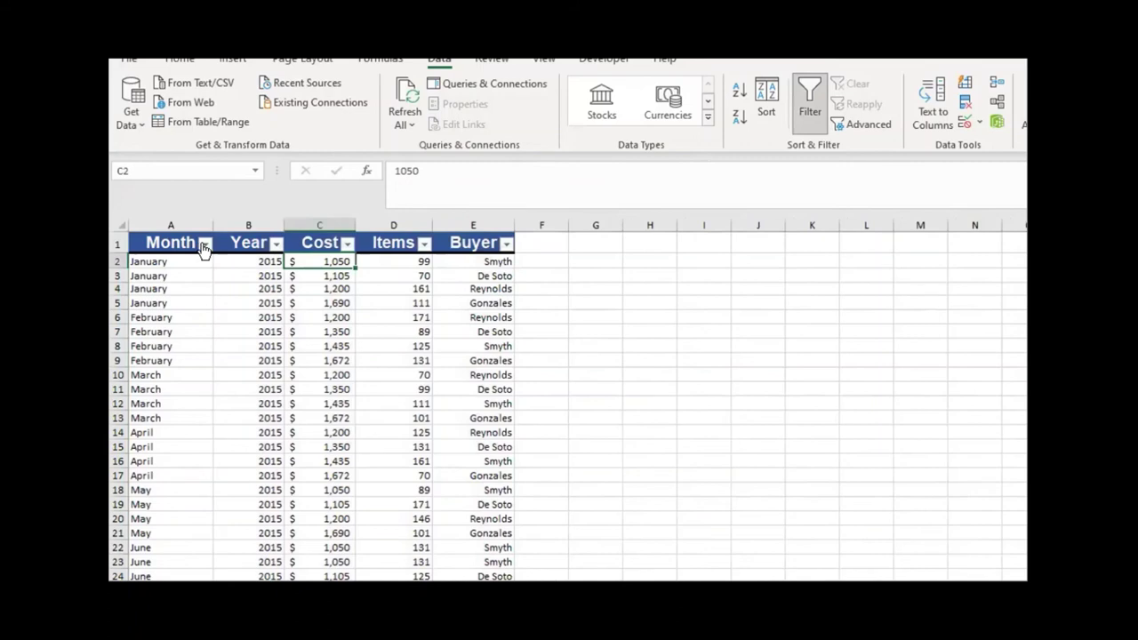
Filter the Month column to show only July and select the filtered rows
click(204, 245)
scroll(343, 432, down, 1)
scroll(302, 489, up, 1)
click(265, 431)
scroll(261, 478, down, 1)
scroll(266, 501, up, 1)
scroll(265, 500, down, 1)
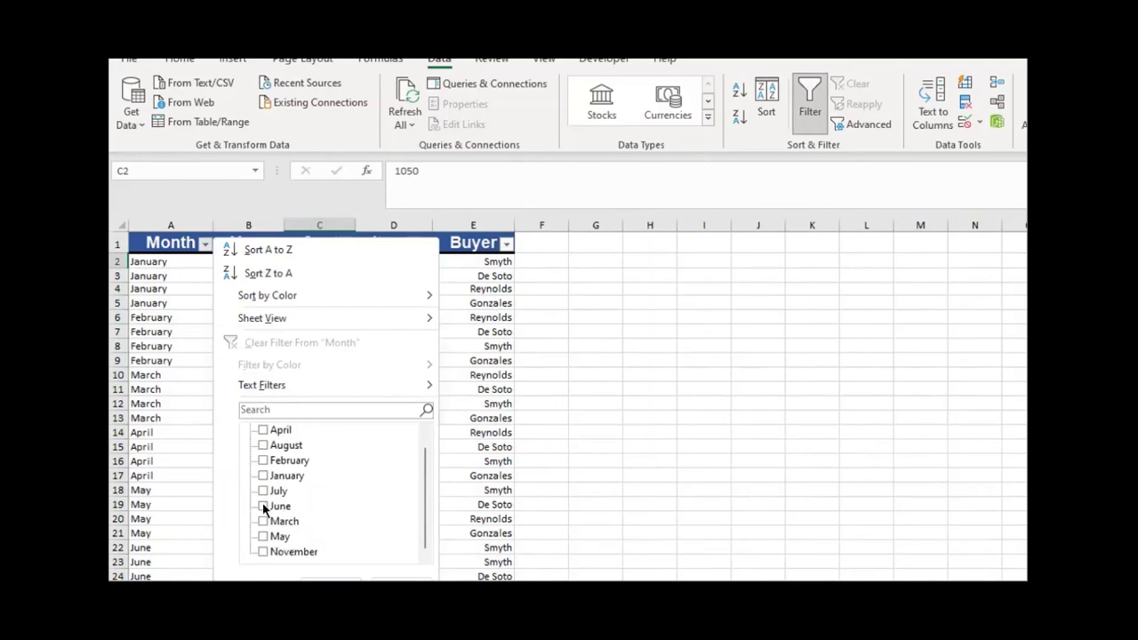
click(263, 491)
click(331, 580)
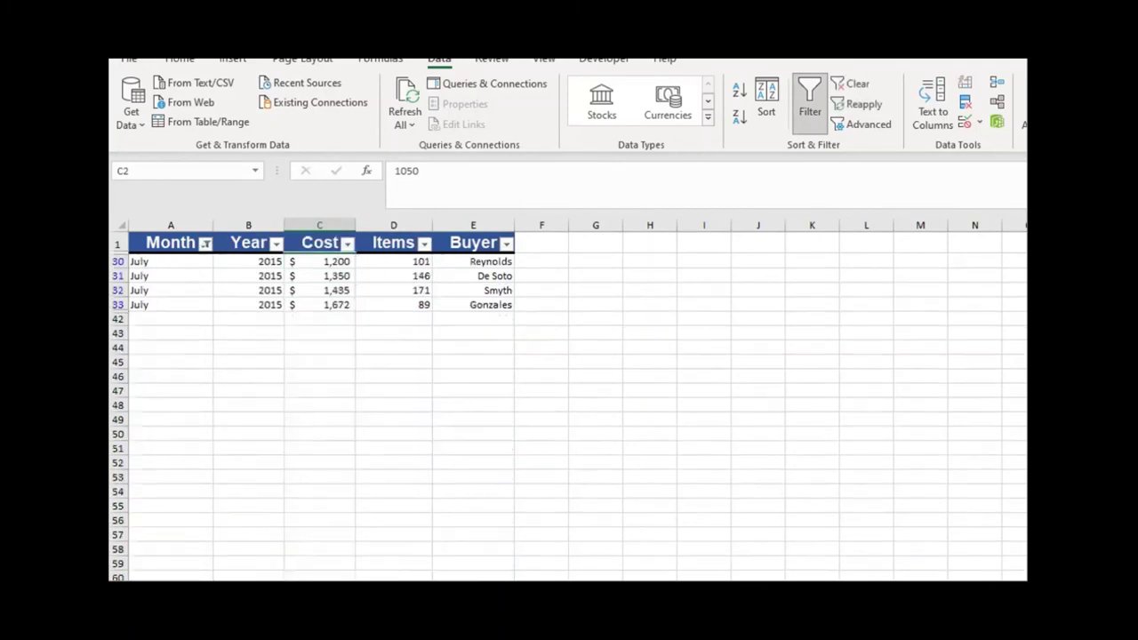
drag(170, 263, 510, 321)
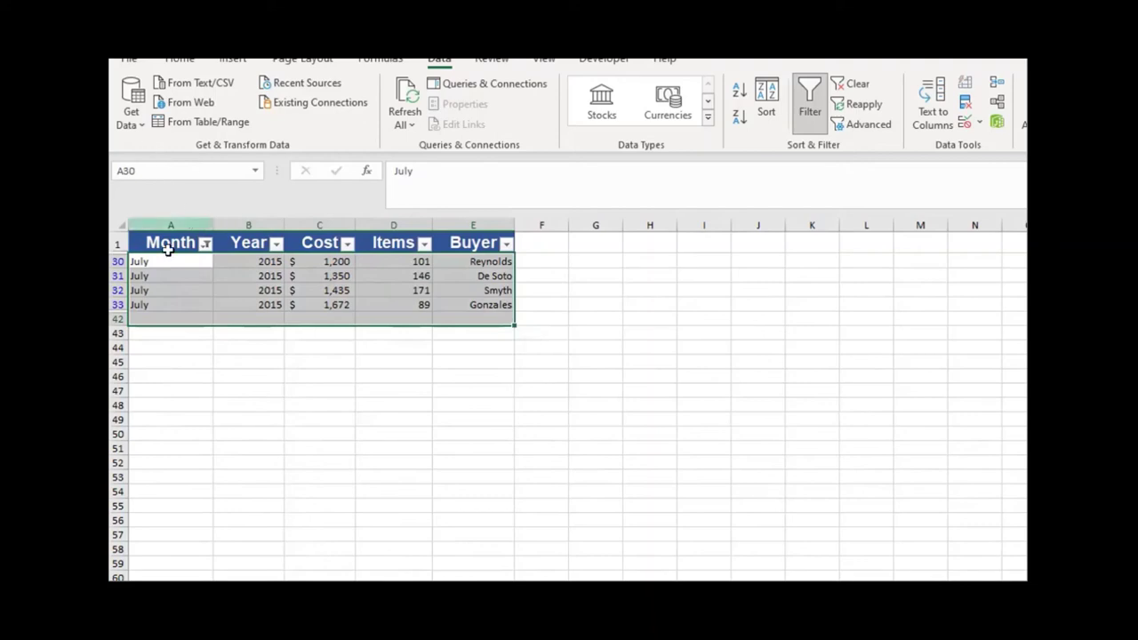
Add April to the Month filter alongside July and select the filtered rows
click(204, 244)
scroll(260, 444, down, 1)
scroll(265, 451, up, 1)
click(264, 447)
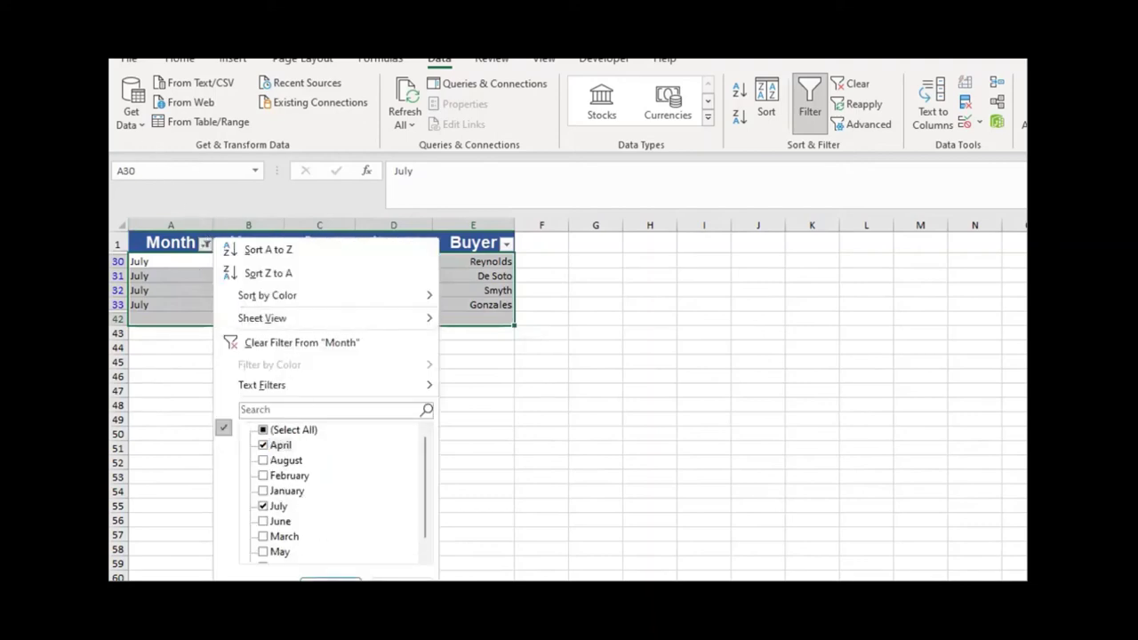
key(Return)
drag(144, 262, 469, 363)
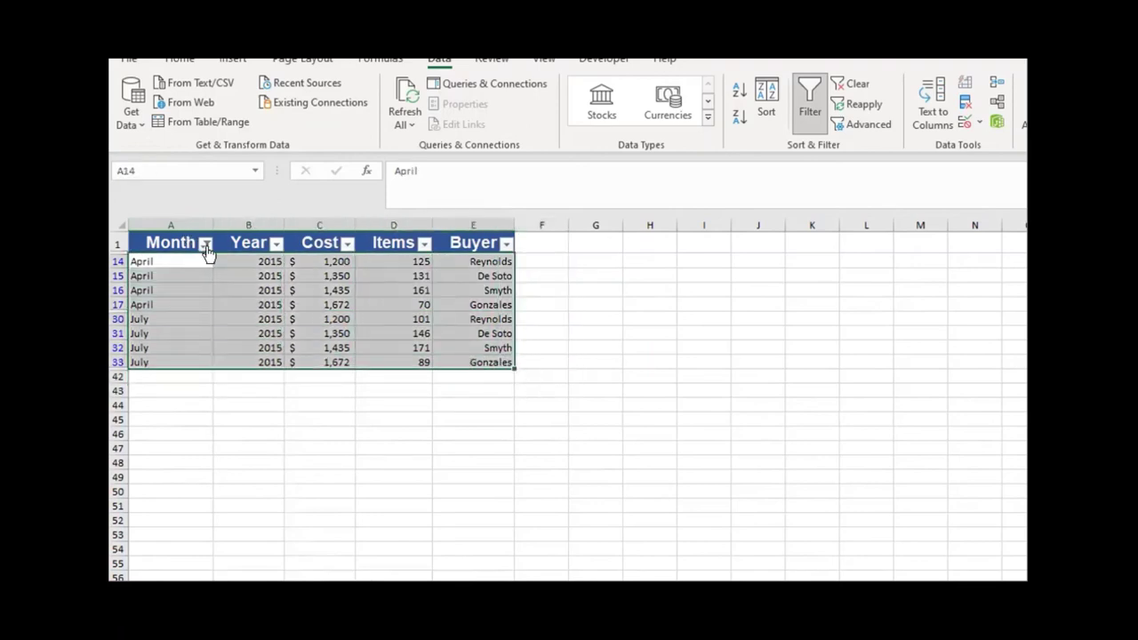
Reset the Month filter to include all months
click(205, 245)
click(267, 432)
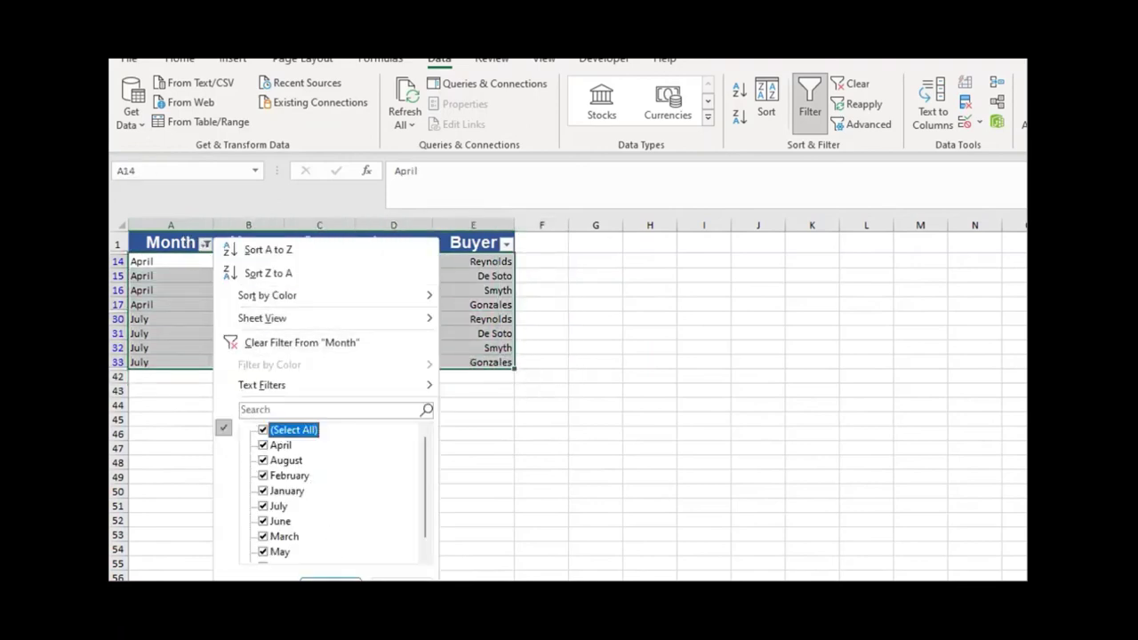
key(Return)
Filter the Buyer column to show only the third buyer in the filter list and review the filtered rows
click(506, 244)
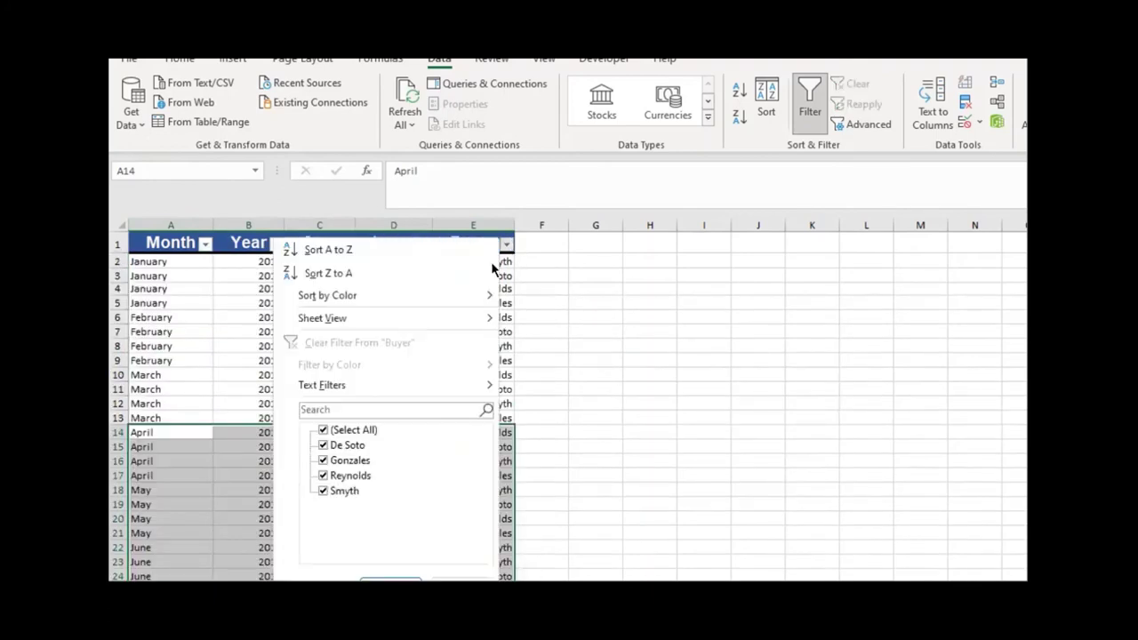
click(330, 430)
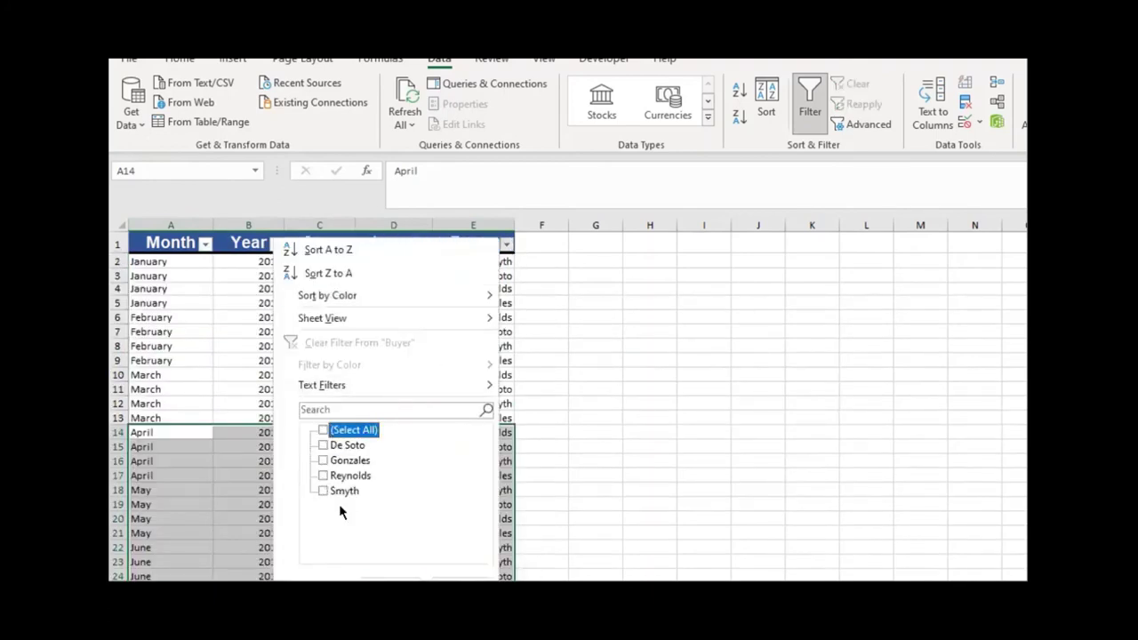
click(324, 476)
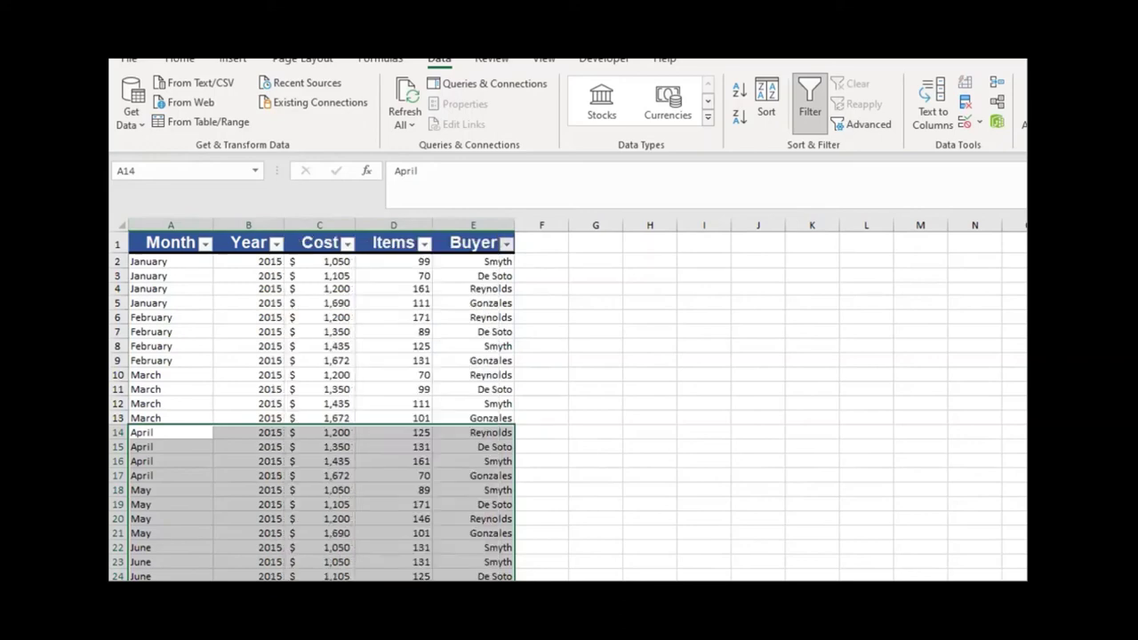
key(Return)
click(391, 374)
scroll(362, 259, down, 1)
scroll(362, 259, up, 1)
drag(156, 259, 477, 386)
click(156, 259)
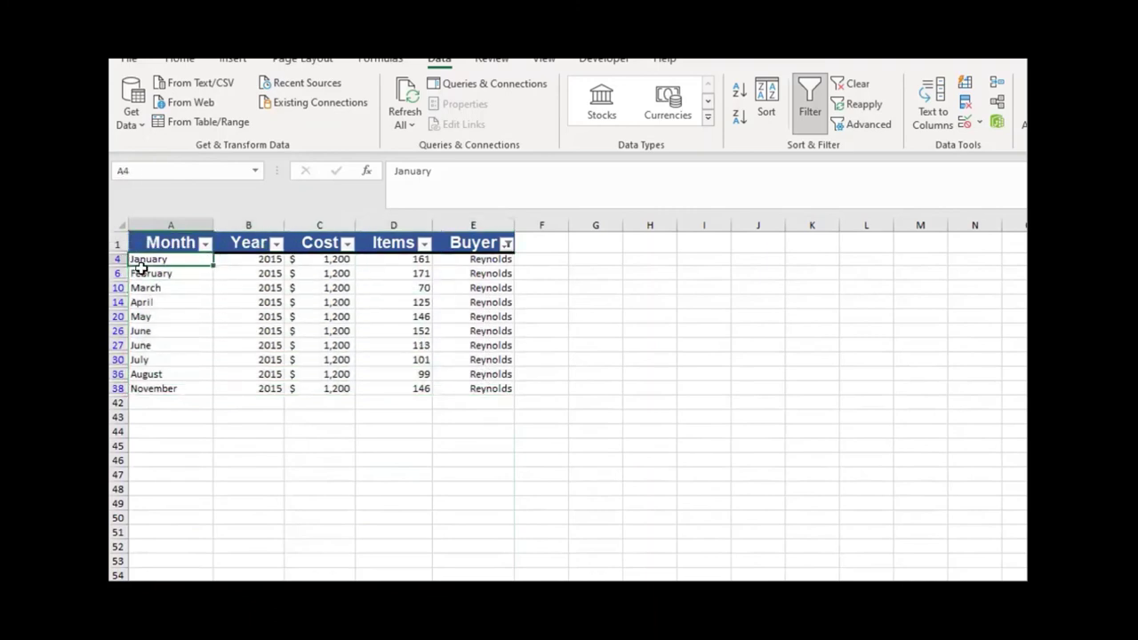
Reset the Buyer filter to include all buyers and look over the full purchase table
drag(166, 262, 473, 386)
click(465, 357)
drag(418, 316, 347, 345)
click(503, 245)
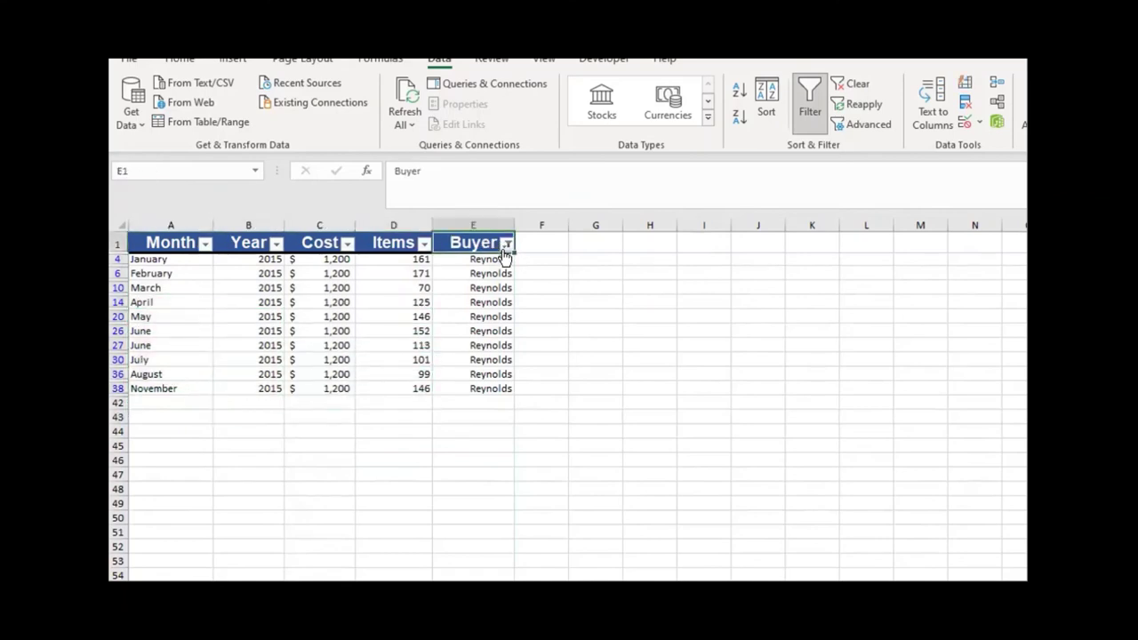
click(506, 244)
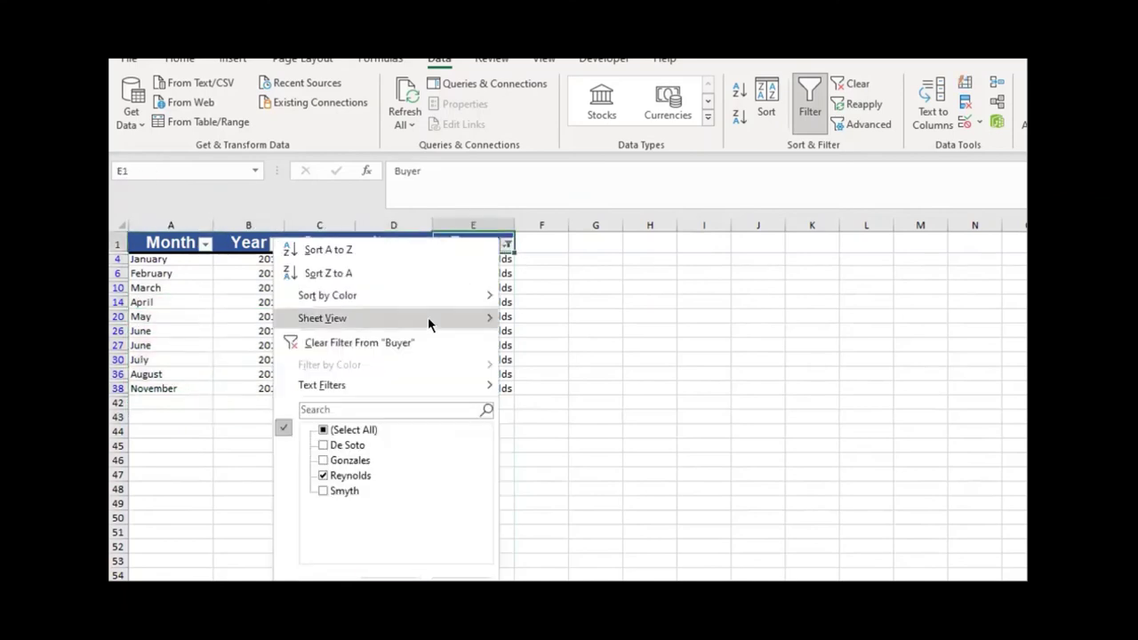
click(332, 433)
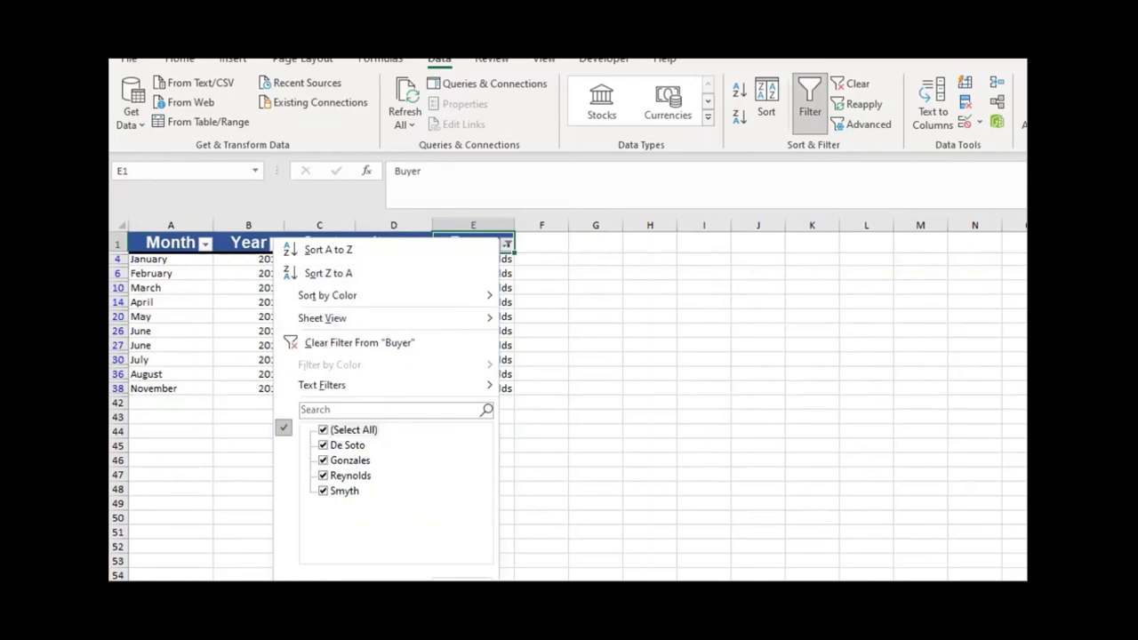
click(391, 579)
scroll(436, 377, down, 6)
scroll(436, 377, down, 11)
scroll(449, 369, up, 17)
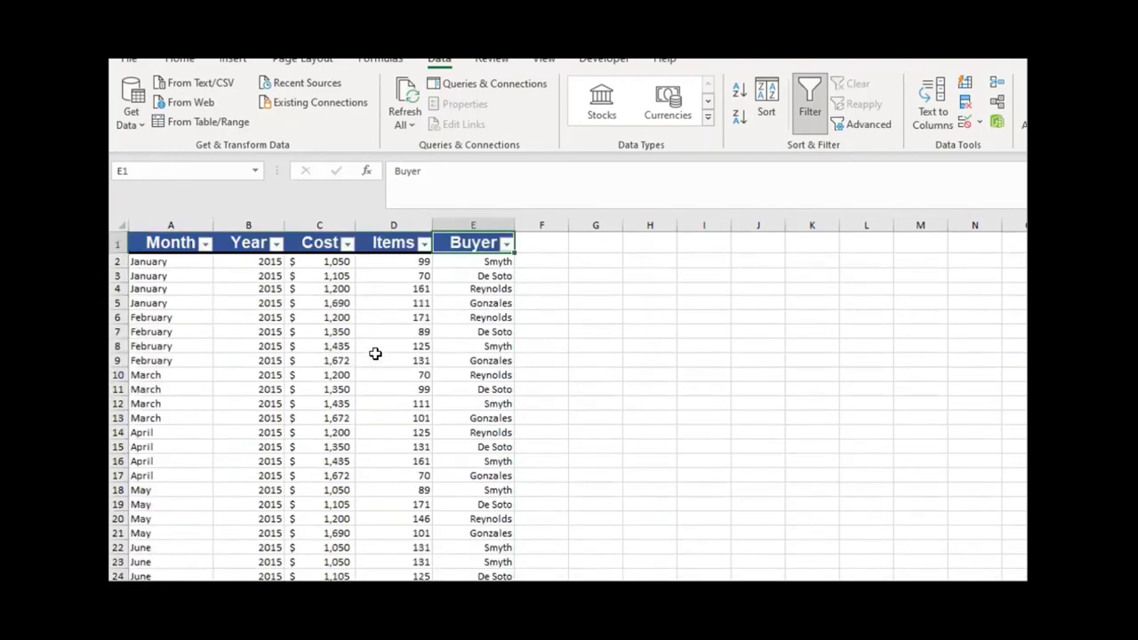
Select all the Year values and examine the filter options for the Year column
drag(261, 261, 286, 569)
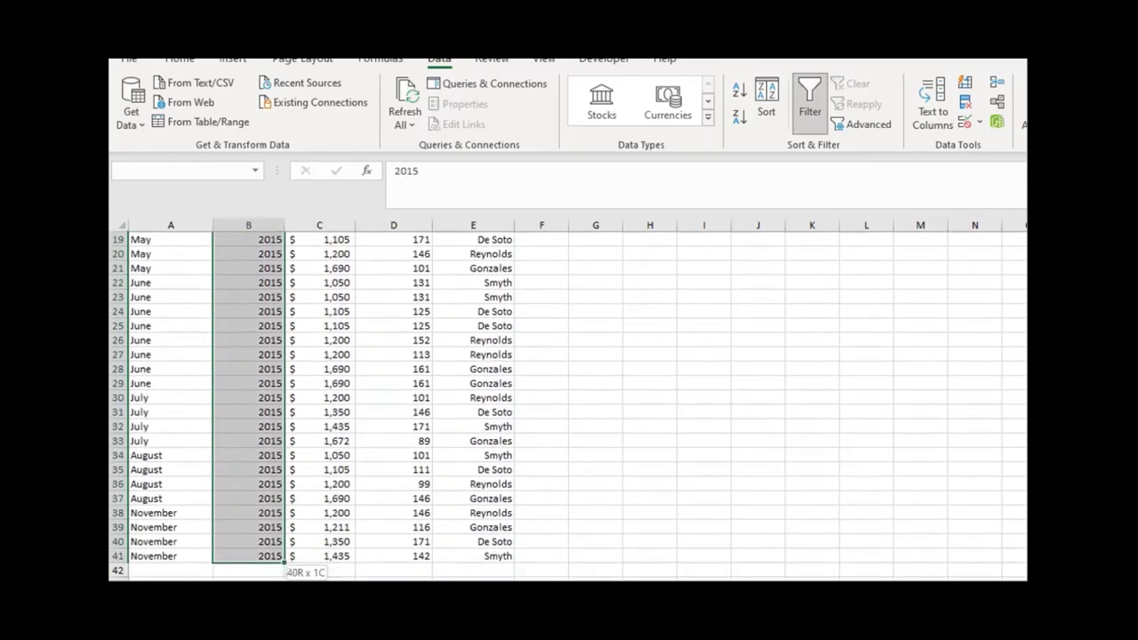
scroll(241, 393, up, 6)
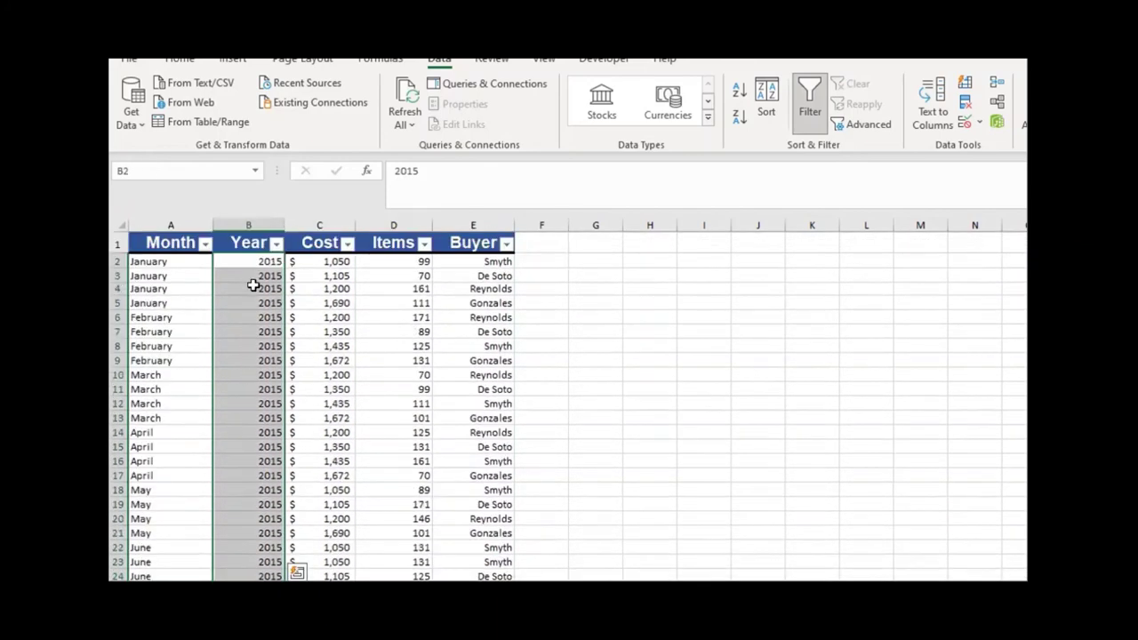
click(275, 246)
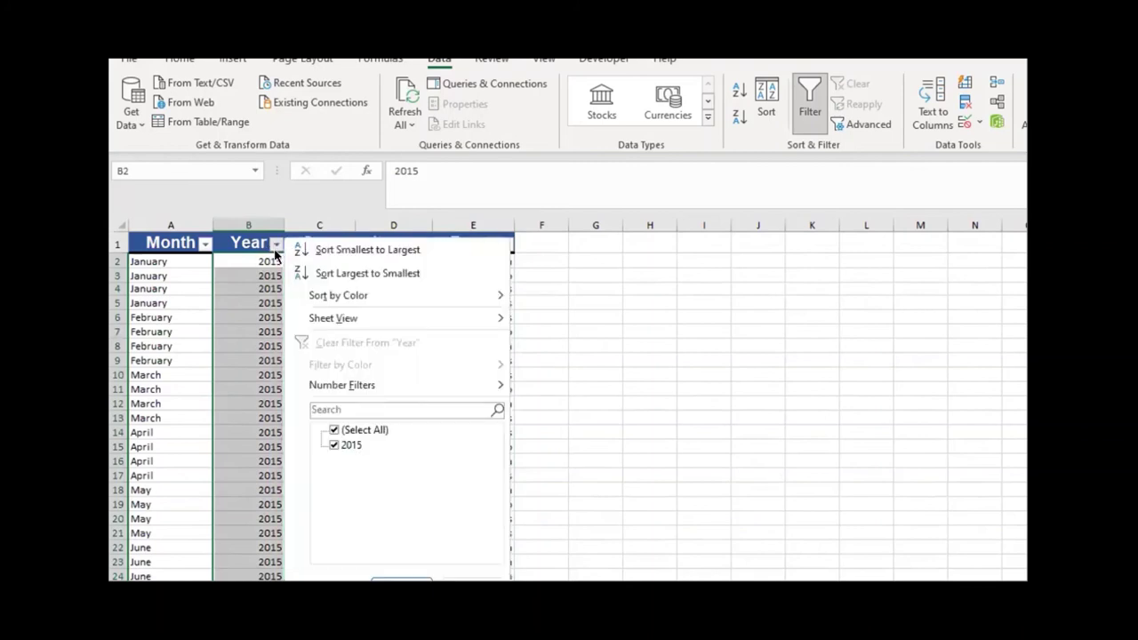
scroll(245, 334, down, 3)
scroll(245, 336, up, 3)
key(Escape)
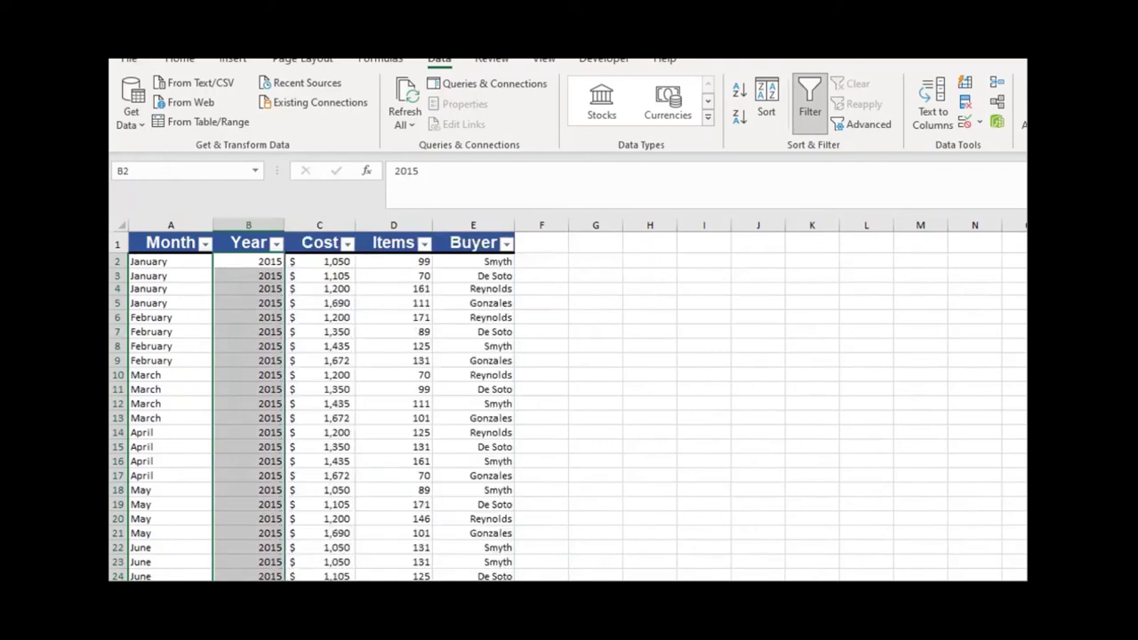
click(248, 262)
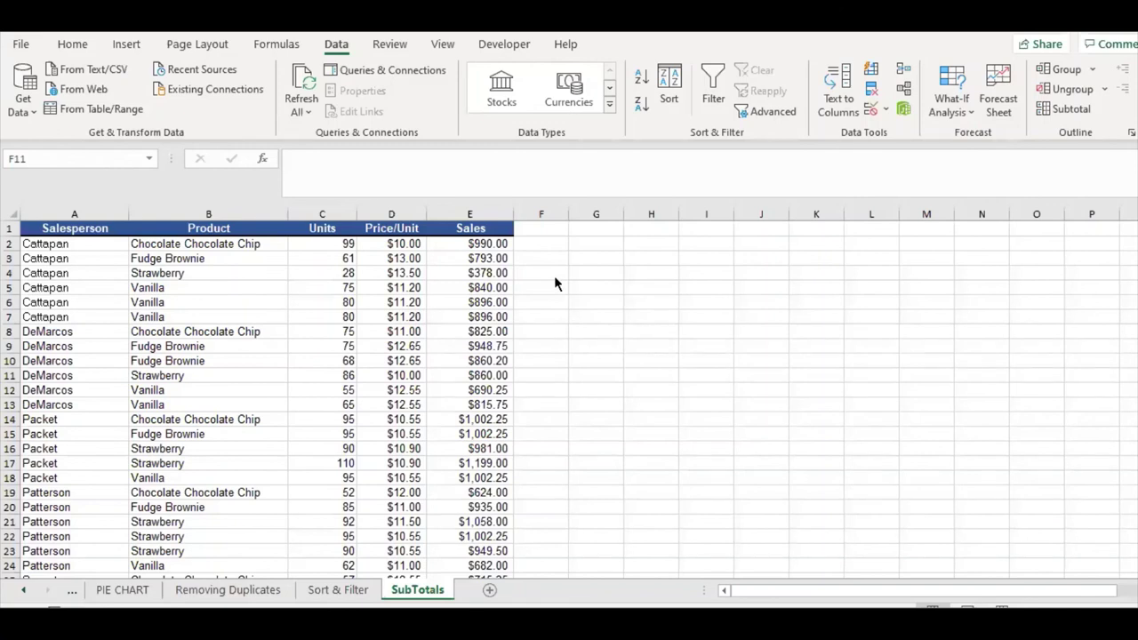
Sort the SubTotals sheet by Product from A to Z, expanding the selection to the adjacent data
click(233, 244)
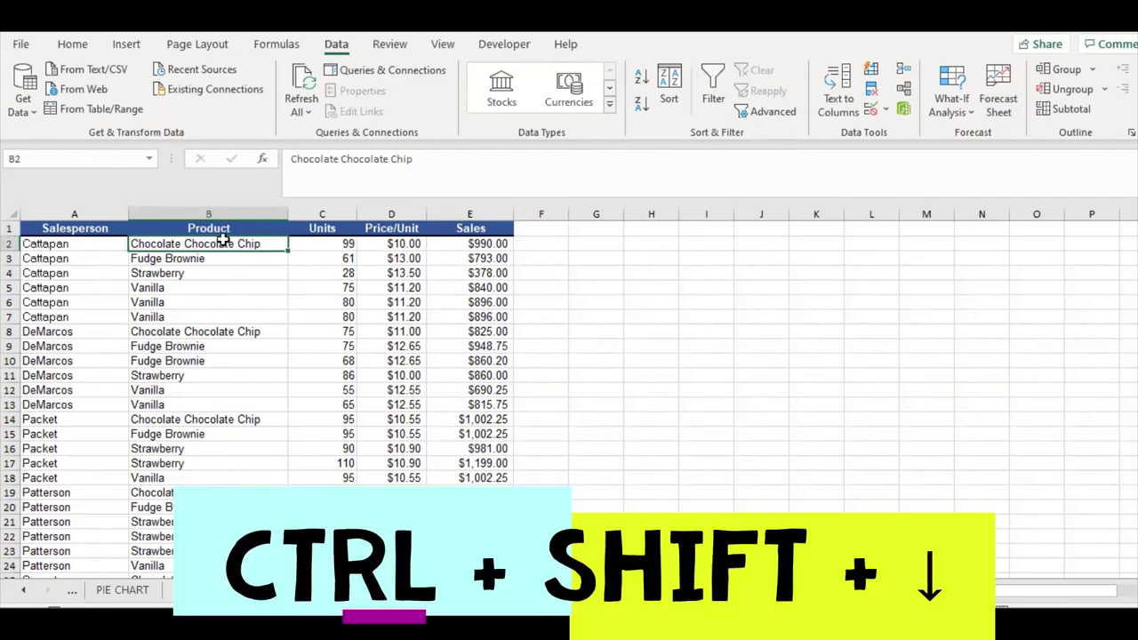
key(ctrl+shift+Down)
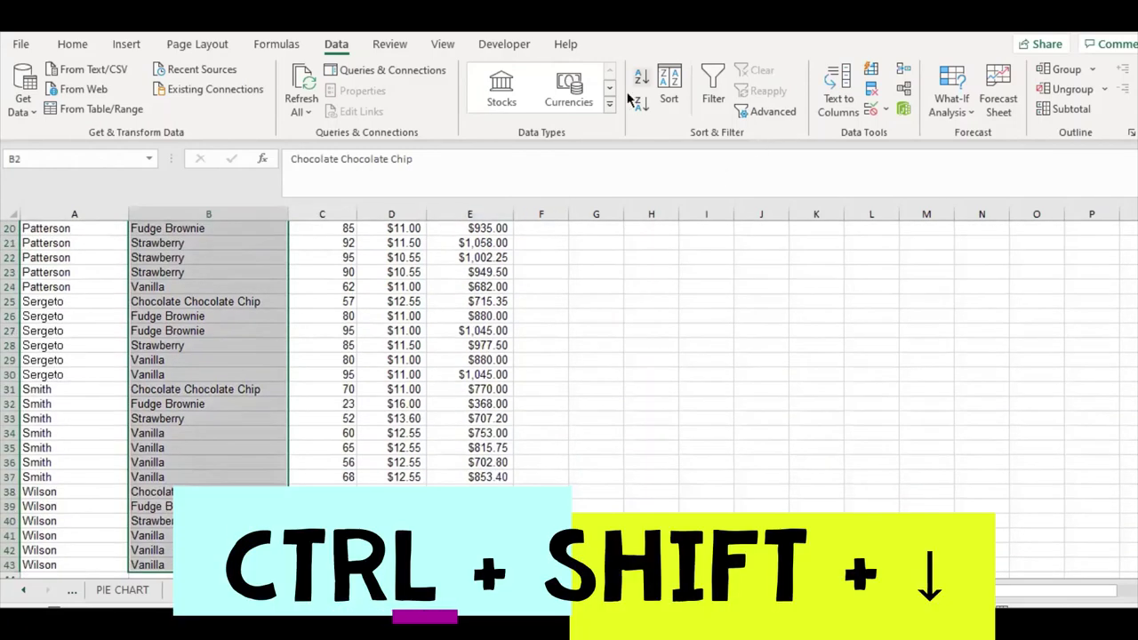
click(644, 77)
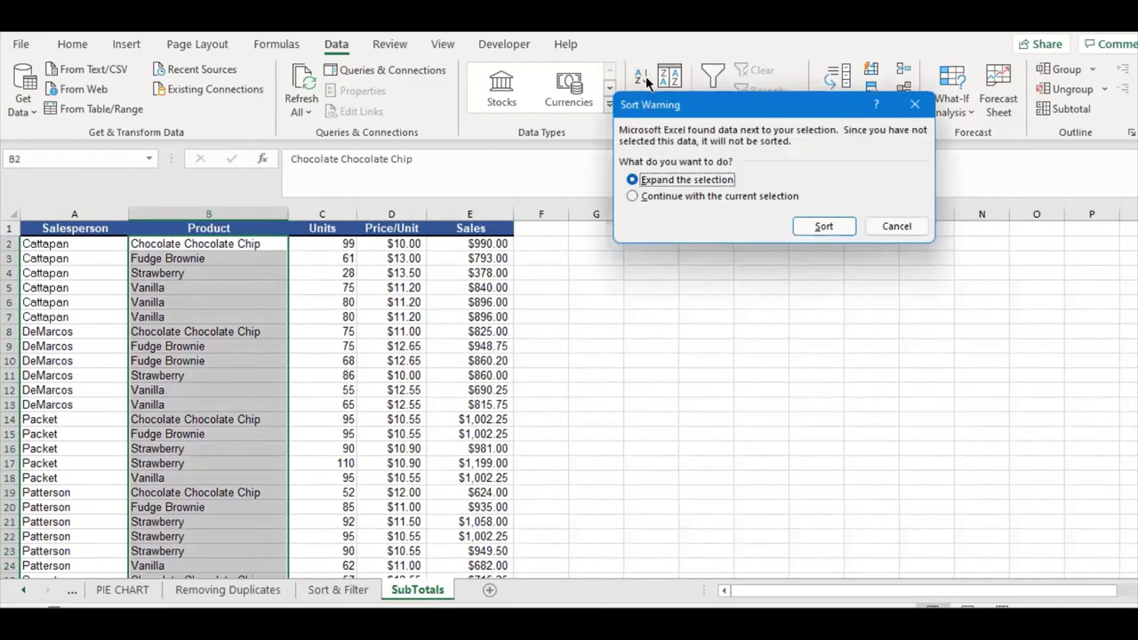
click(817, 227)
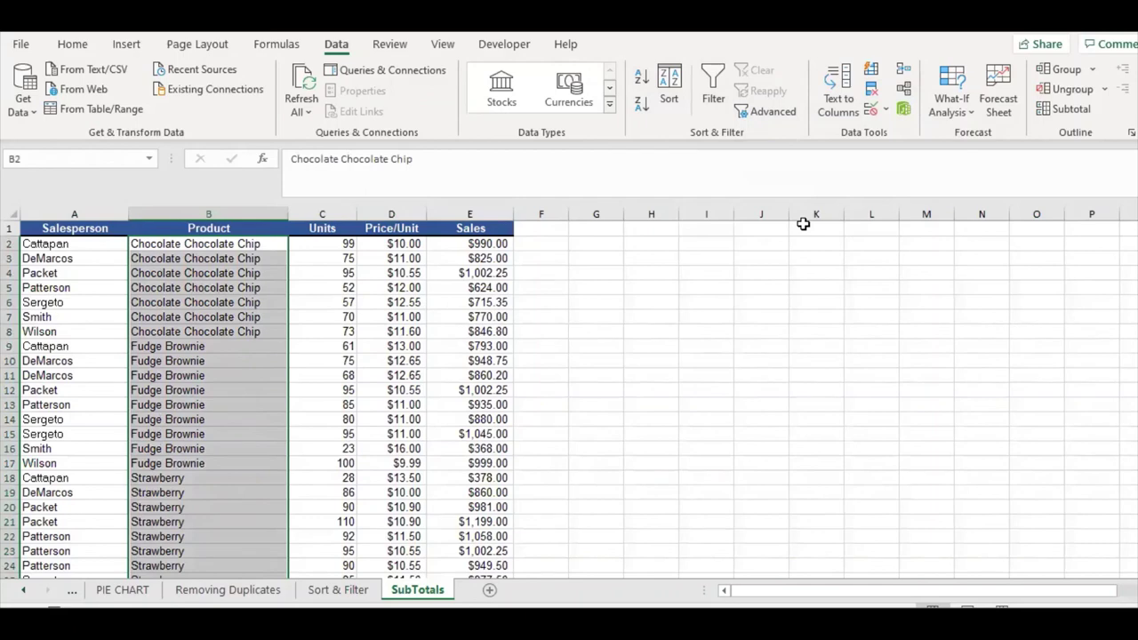
Add subtotals to columns A through E that sum Sales at each change in Product
drag(77, 214, 478, 230)
click(1067, 109)
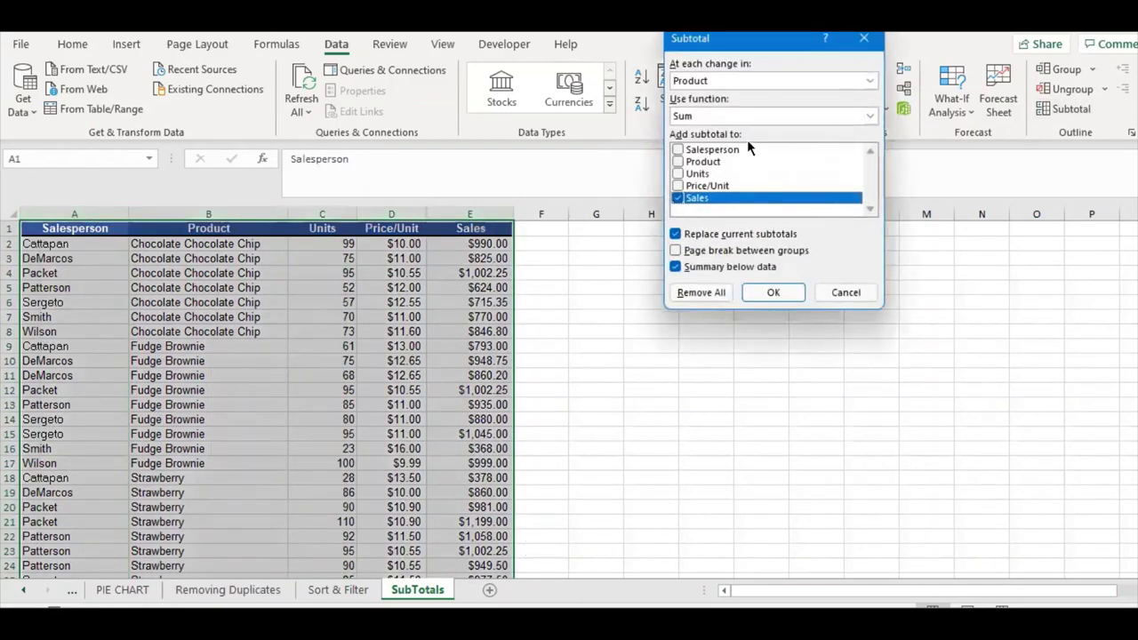
click(707, 81)
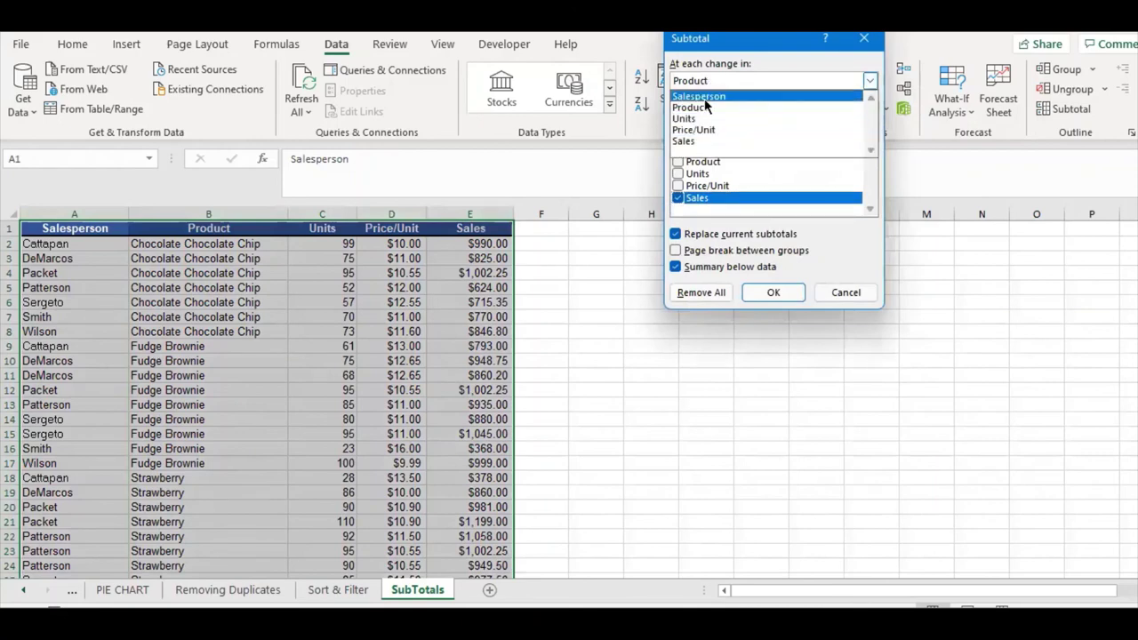
click(694, 108)
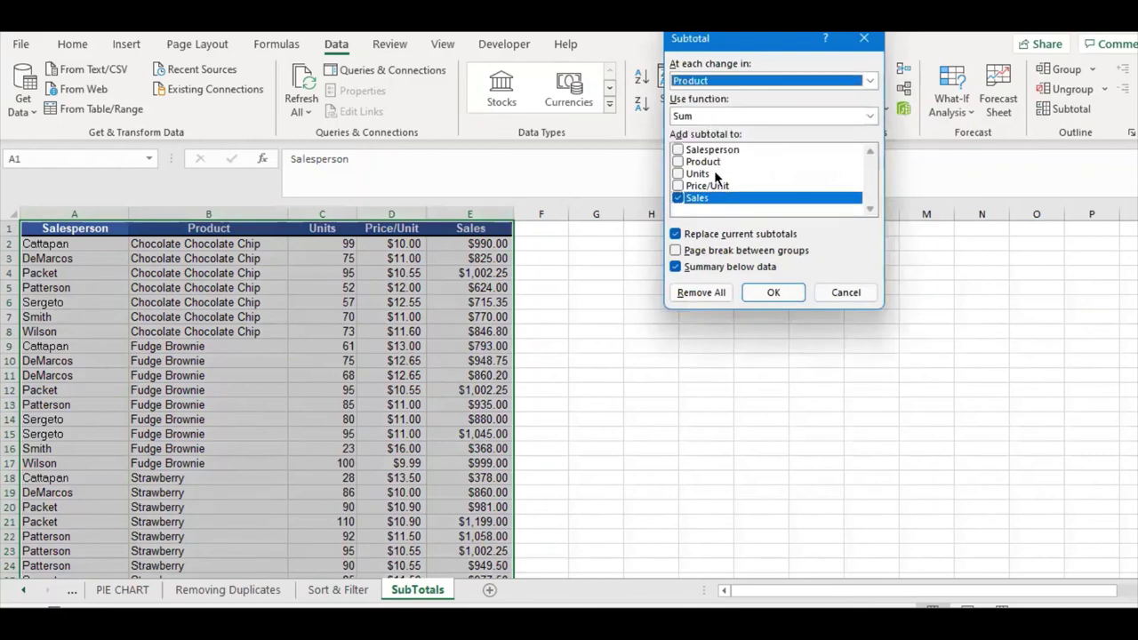
click(772, 292)
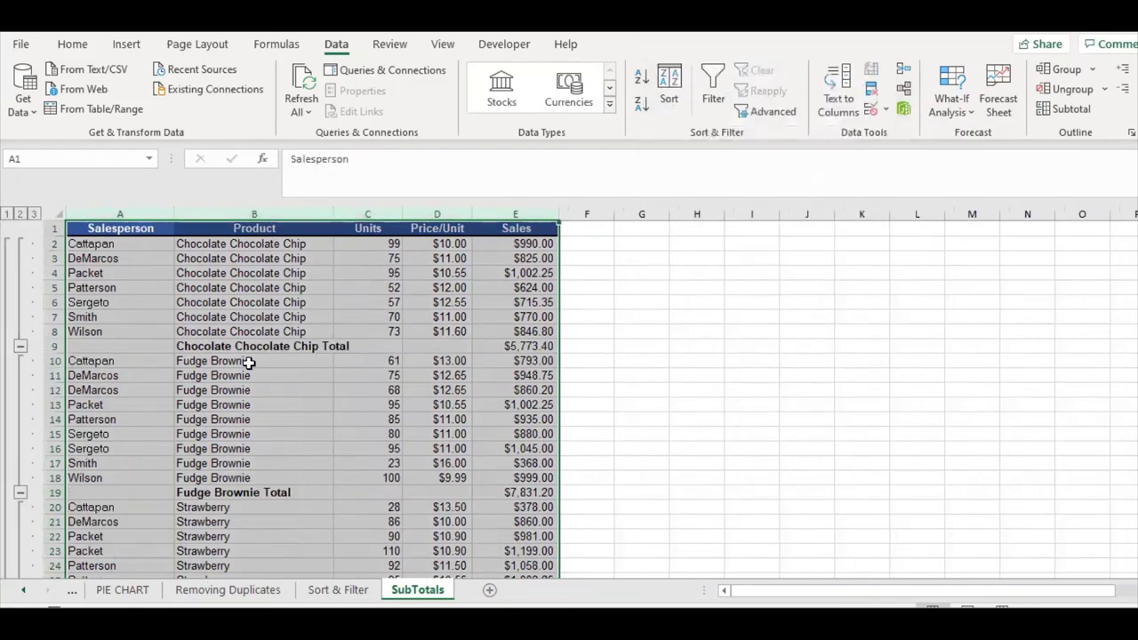
Examine the subtotal rows for each product and the grand total throughout the sales table
click(326, 349)
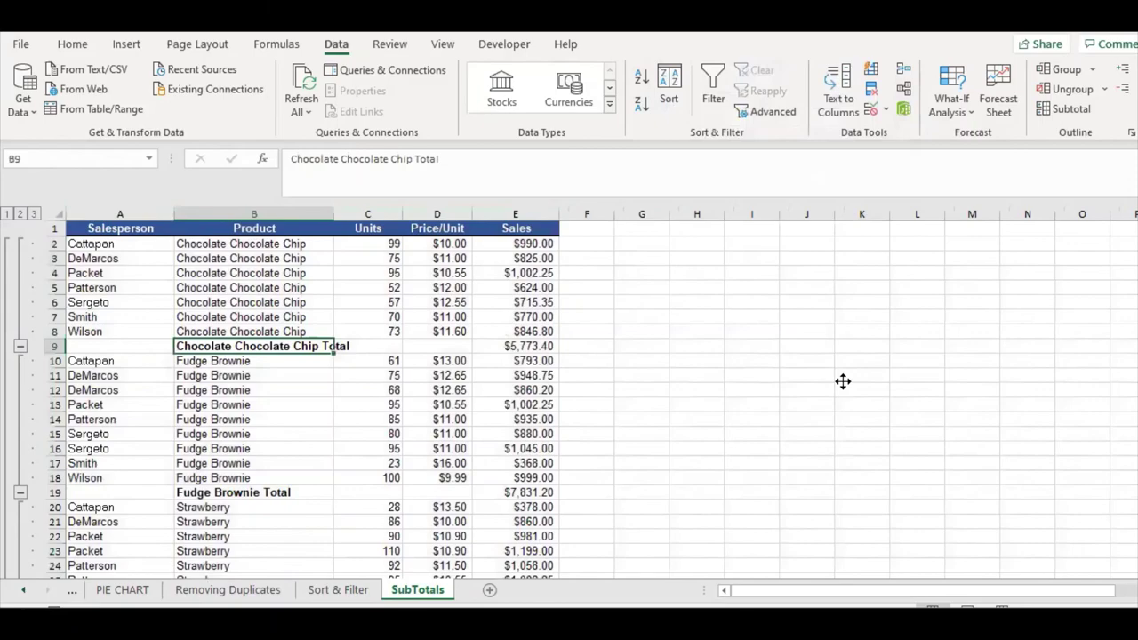
scroll(219, 389, down, 20)
scroll(219, 389, up, 16)
scroll(221, 435, down, 7)
scroll(222, 435, up, 8)
scroll(221, 435, down, 9)
scroll(222, 433, up, 16)
click(343, 347)
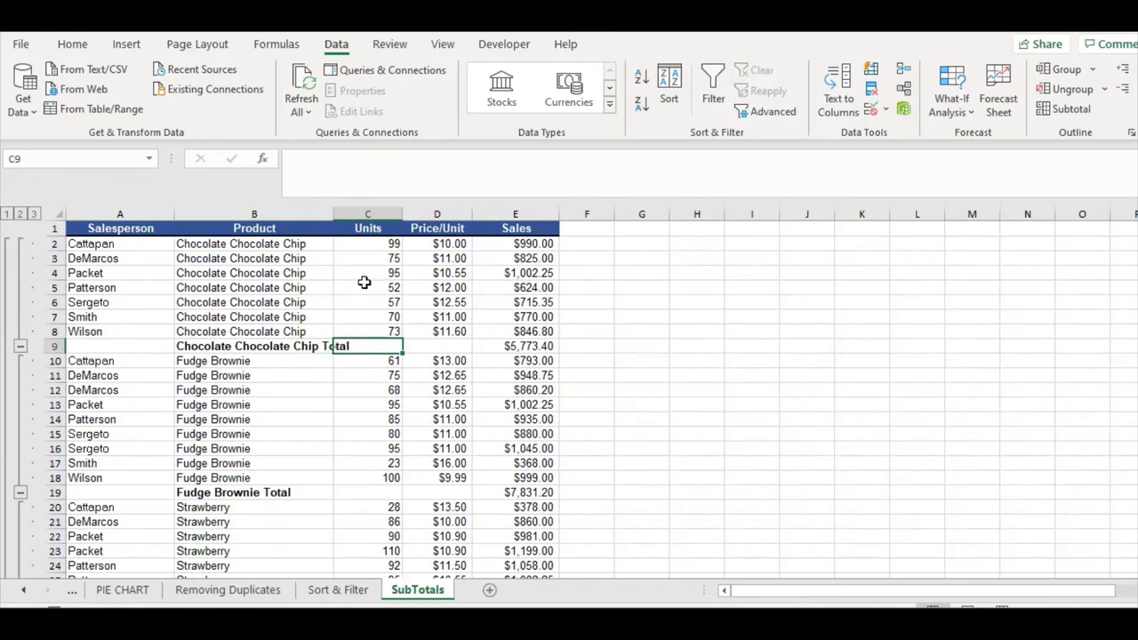
click(253, 386)
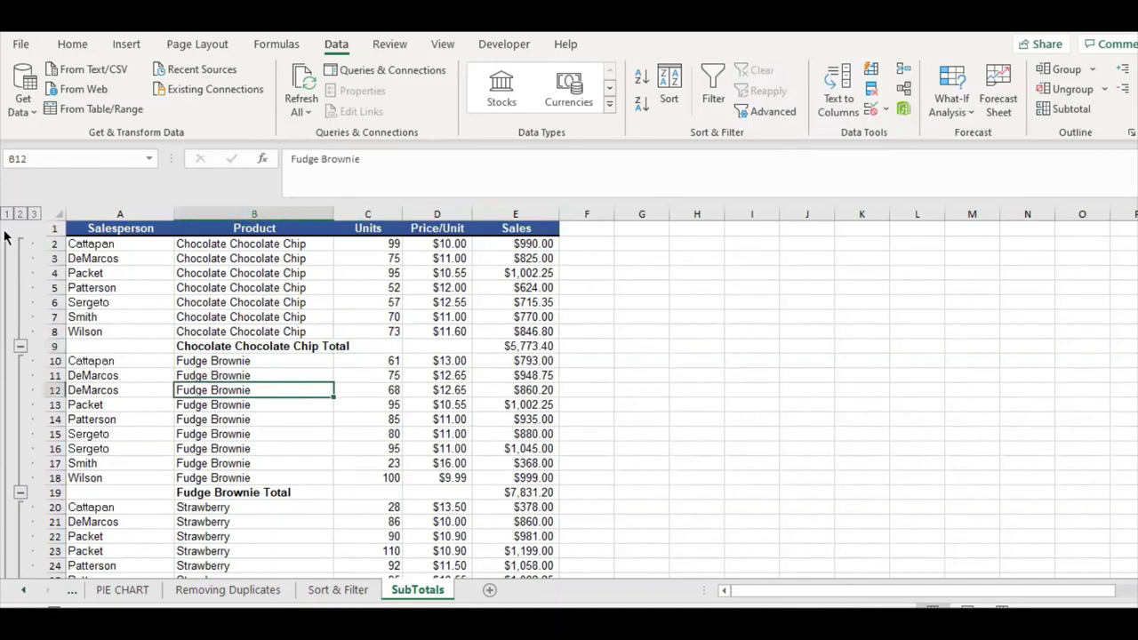
Collapse the Chocolate Chocolate Chip, Fudge Brownie, Strawberry and Vanilla groups to their total rows
click(21, 348)
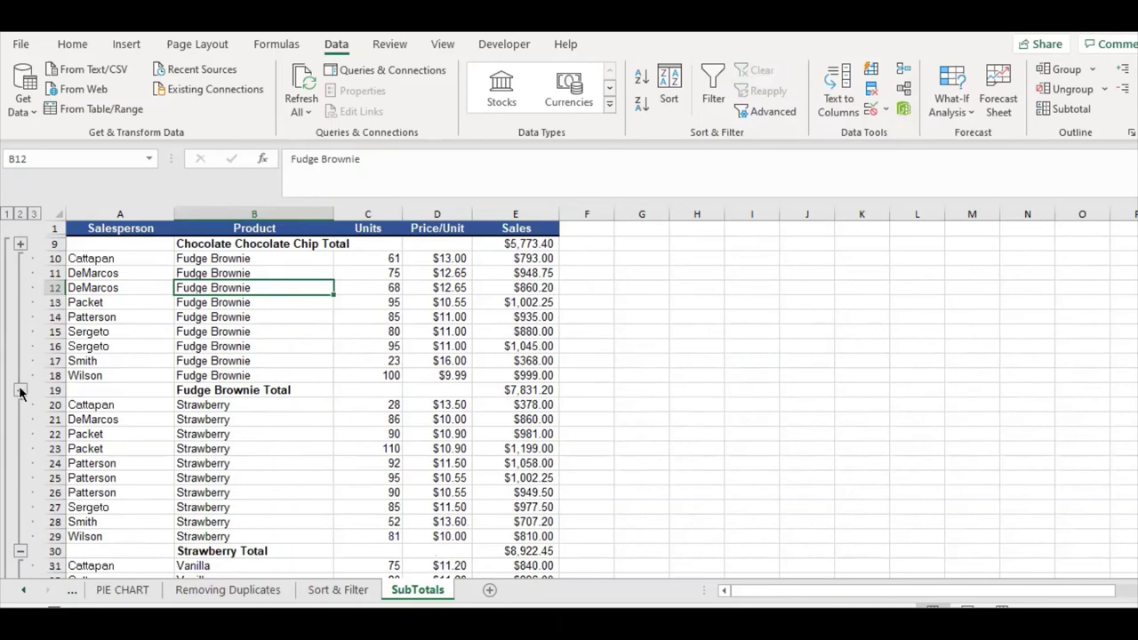
click(21, 391)
click(20, 420)
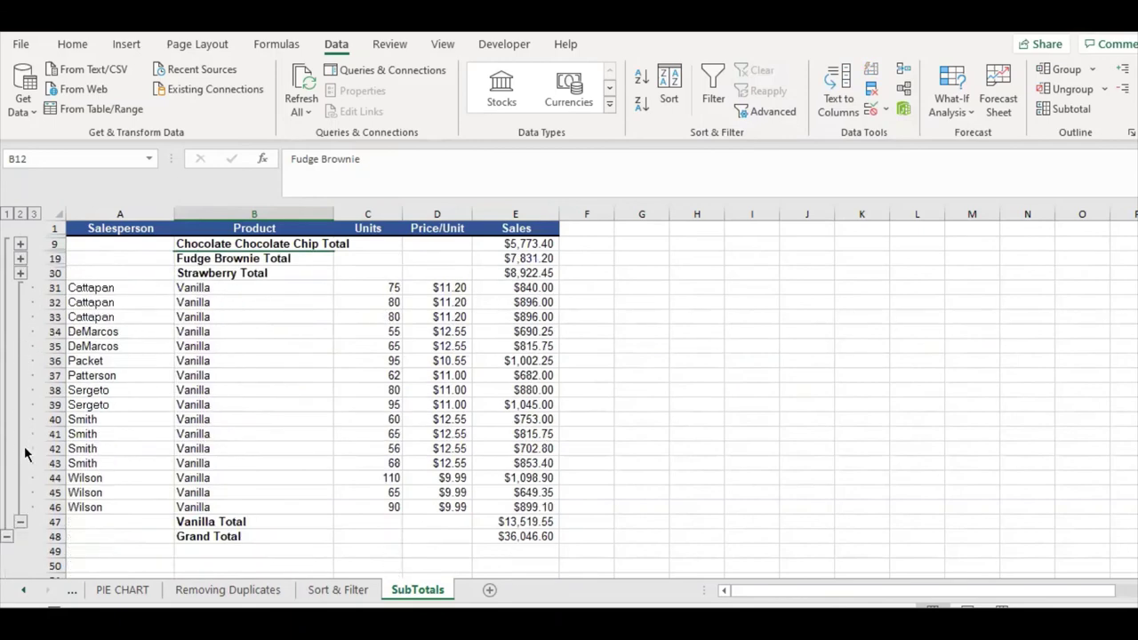
click(21, 525)
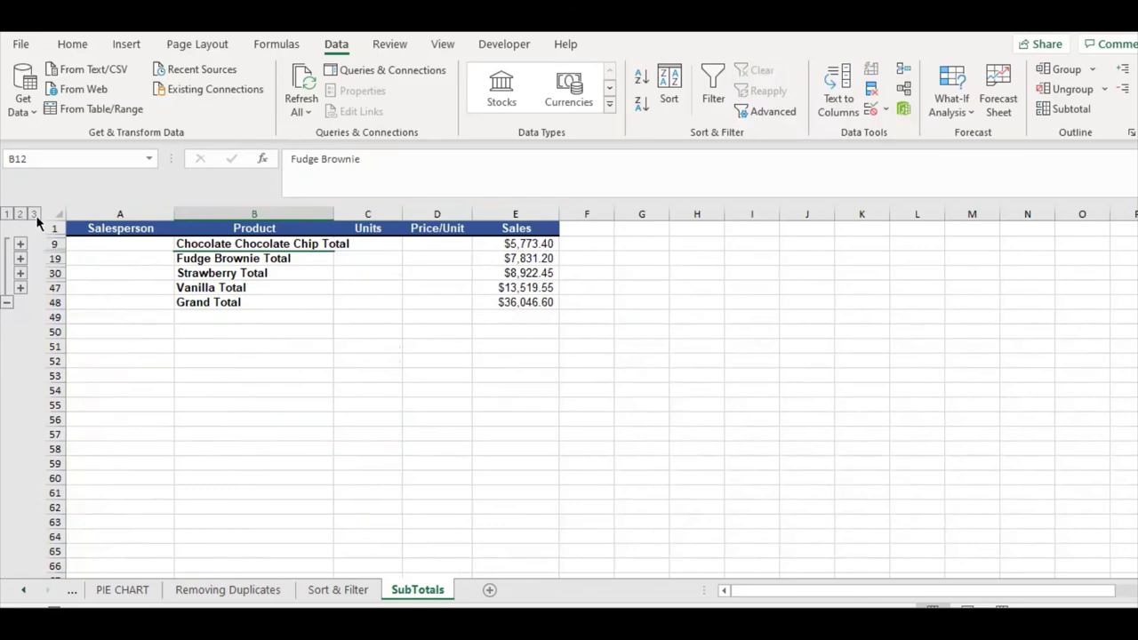
Switch the outline between full detail and grand total only, ending with all rows expanded
click(35, 217)
scroll(37, 224, down, 6)
click(8, 215)
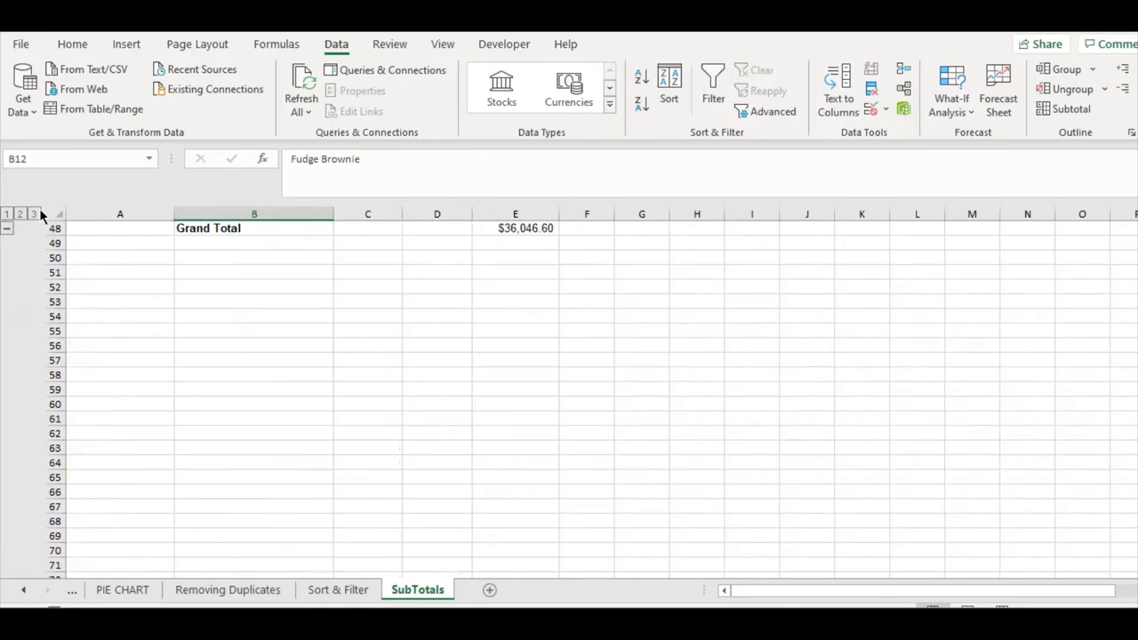
click(34, 215)
scroll(195, 295, up, 6)
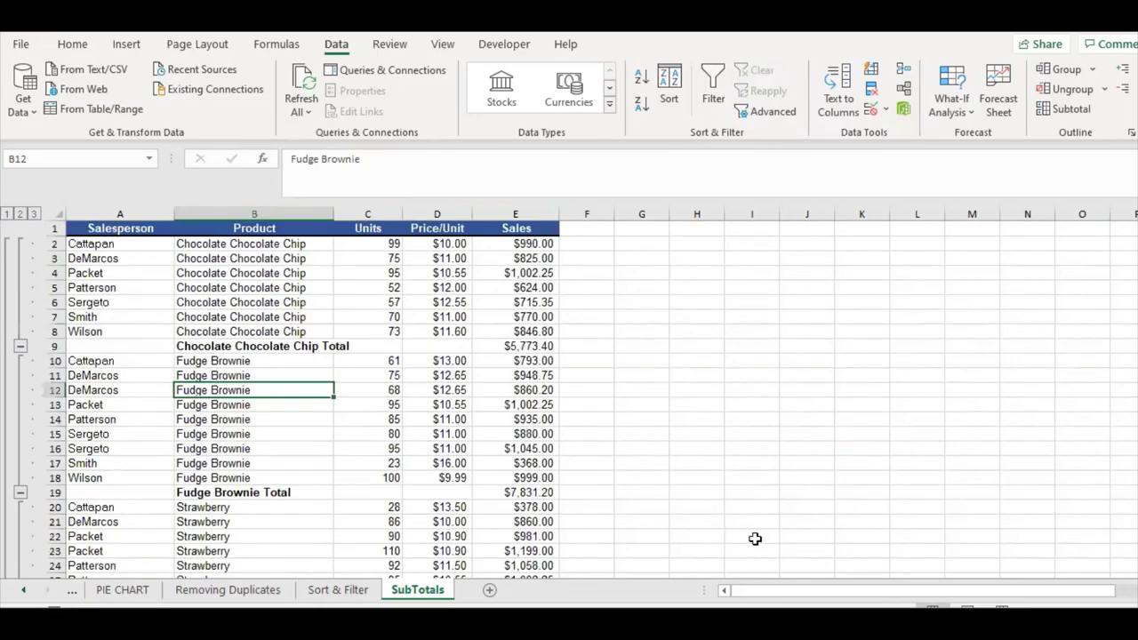